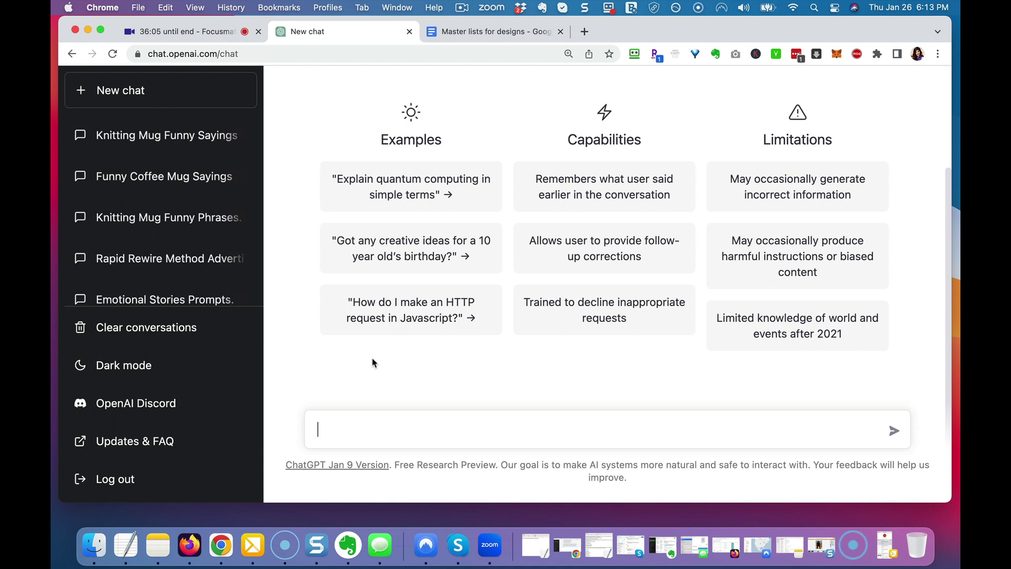
# Ask ChatGPT "Can you please give me 10 funny unique sayings I can put on knitting mugs?".
pyautogui.write('Can you')
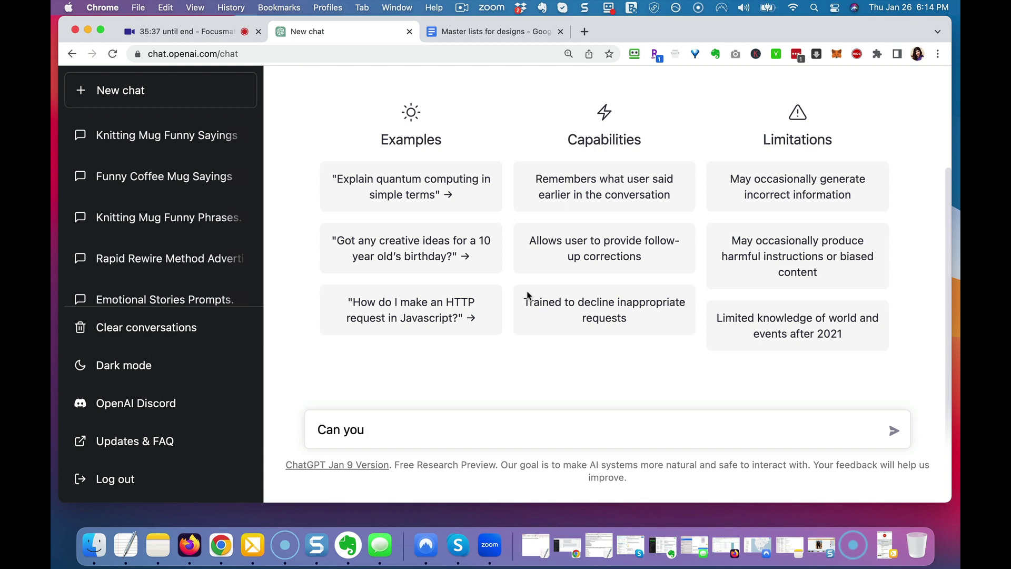
pyautogui.write('please give me 10')
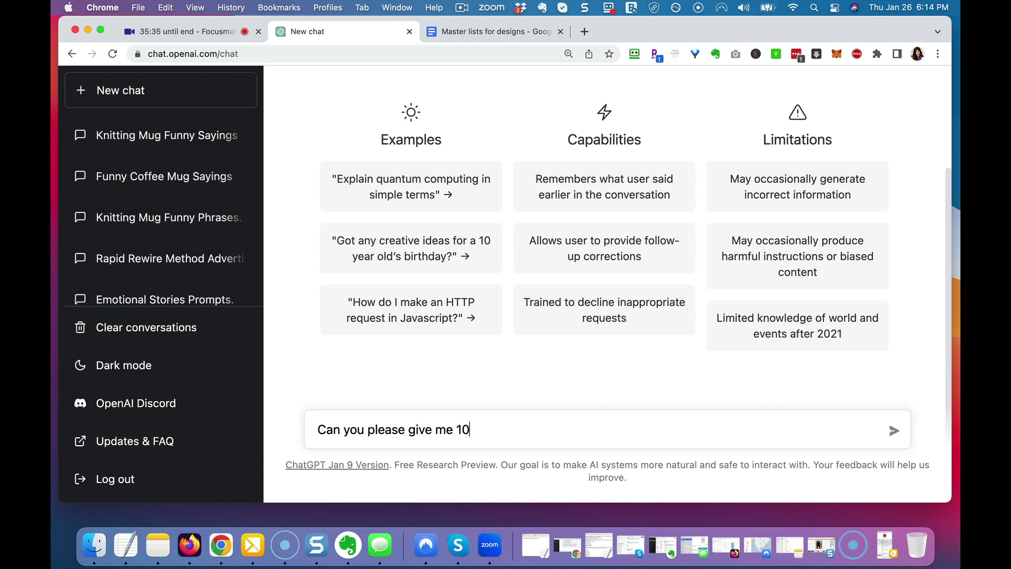
pyautogui.write(' funny unique sa')
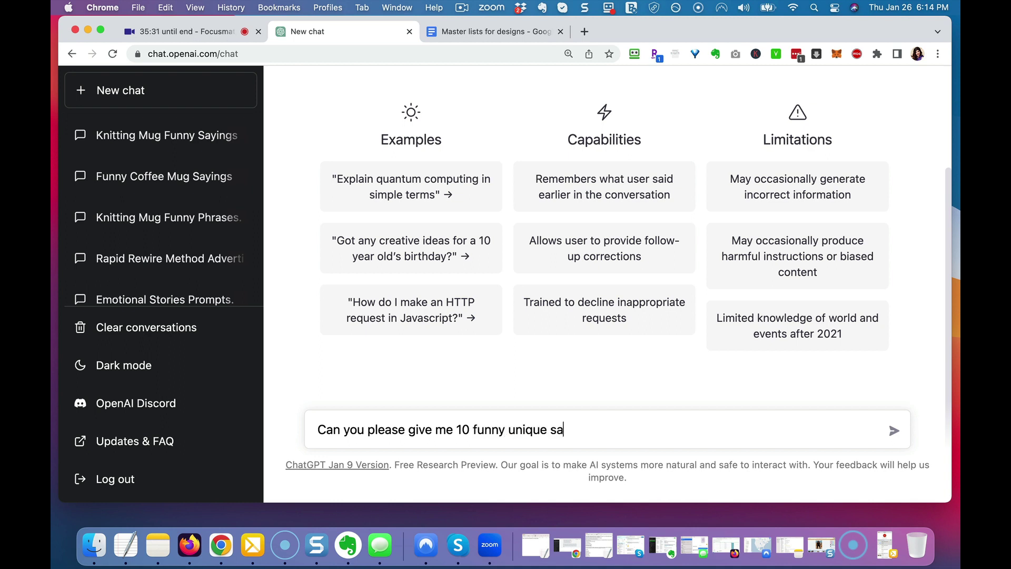
pyautogui.write('yings I can put')
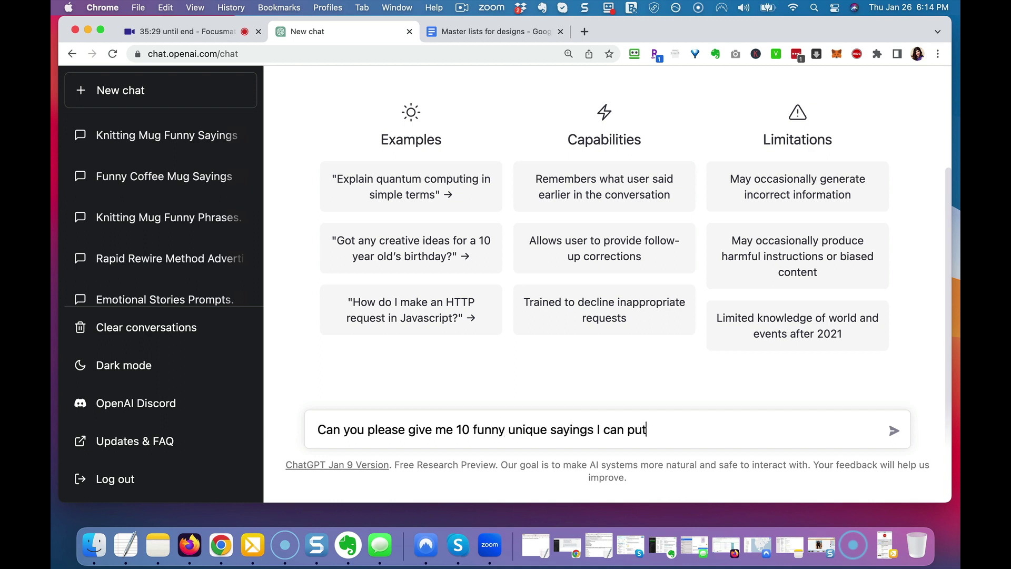
pyautogui.write(' on knitting mugs?')
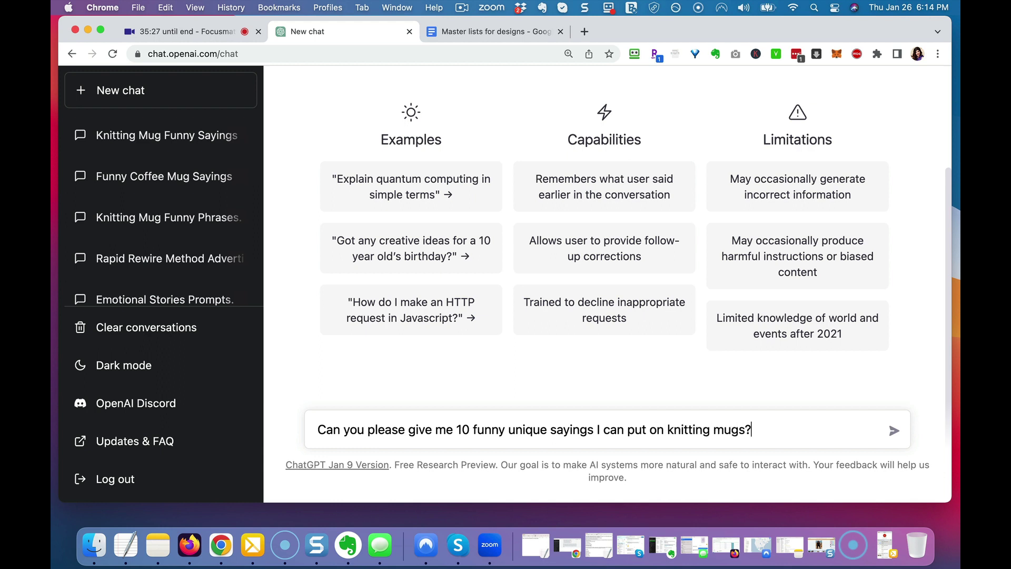
pyautogui.press('Return')
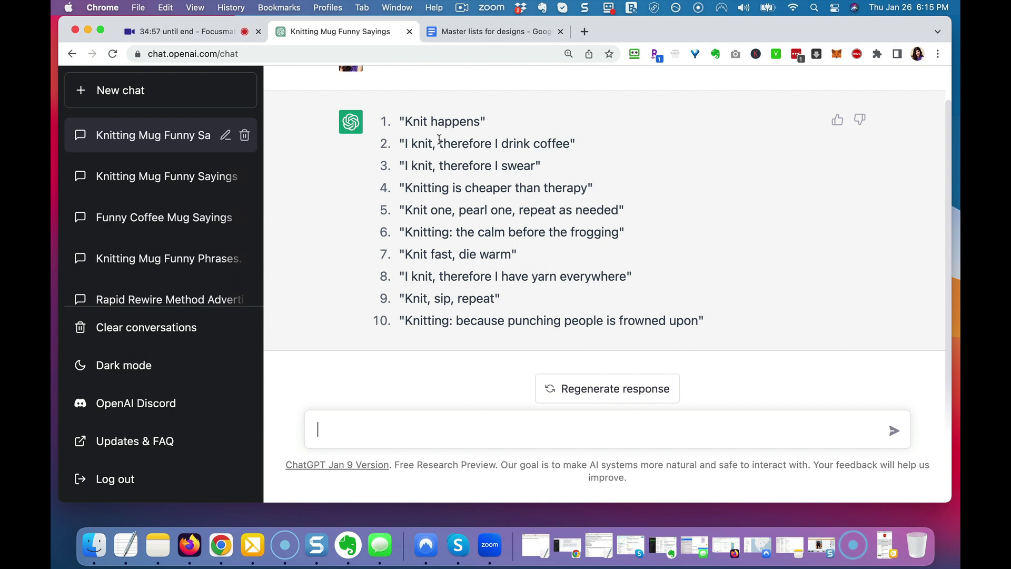
# Look through the hobbies in the "Master lists for designs" document, then return to the ChatGPT conversation.
pyautogui.click(495, 41)
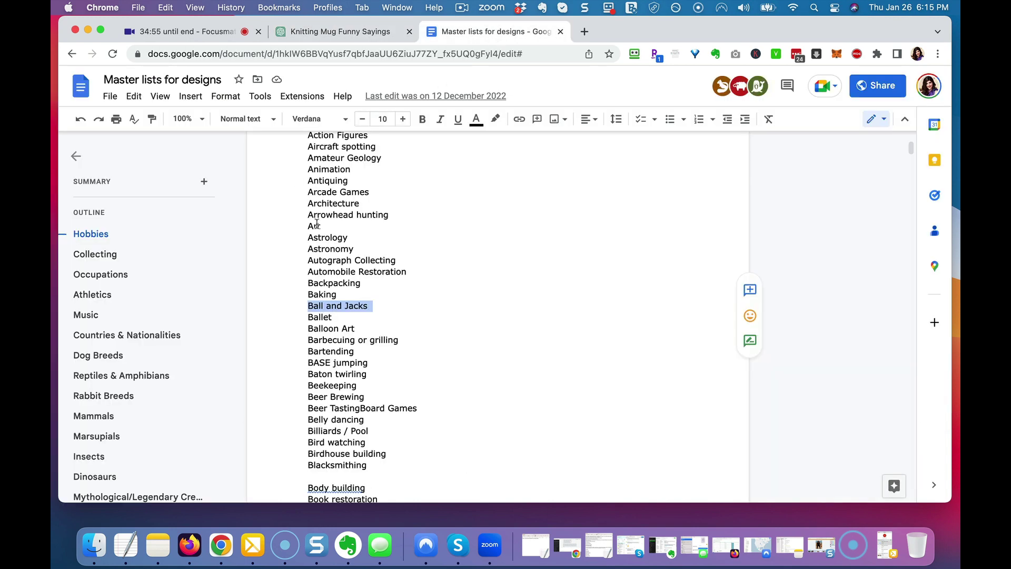
pyautogui.click(359, 248)
pyautogui.scroll(-3, 362, 284)
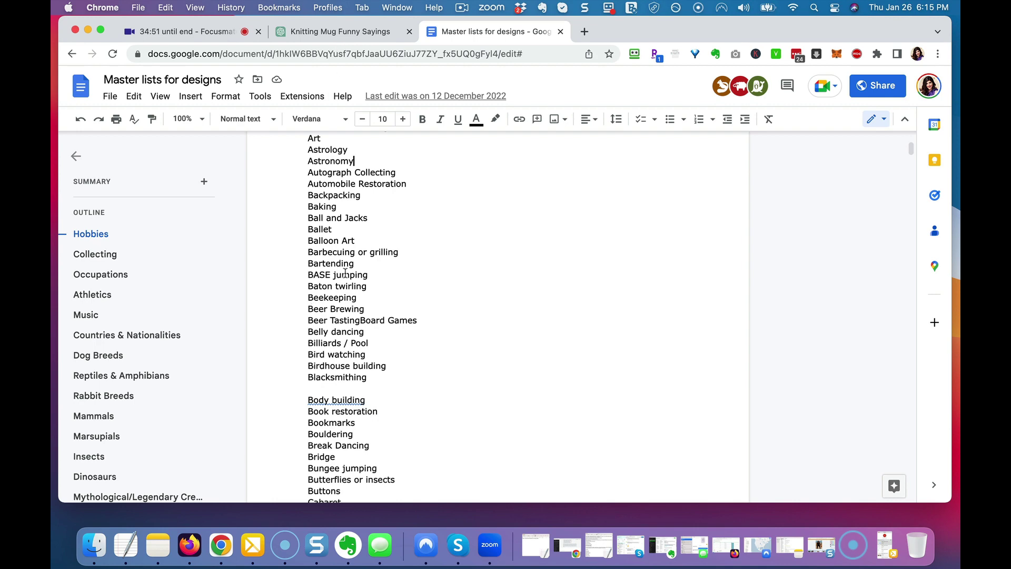
pyautogui.click(356, 35)
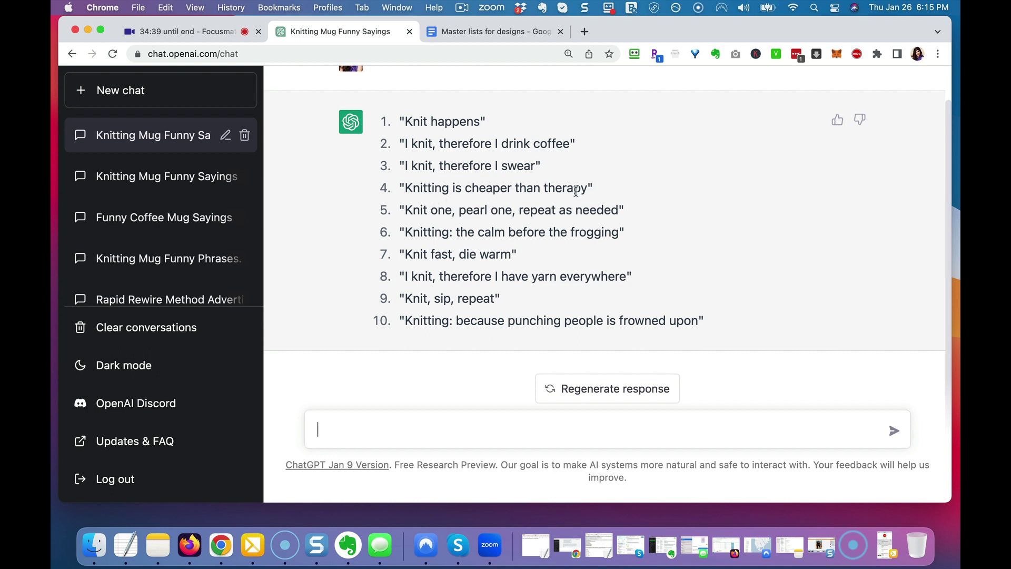
# Copy the fifth saying, "Knit one, pearl one, repeat as needed", without its quotation marks.
pyautogui.moveTo(596, 190); pyautogui.dragTo(395, 144)
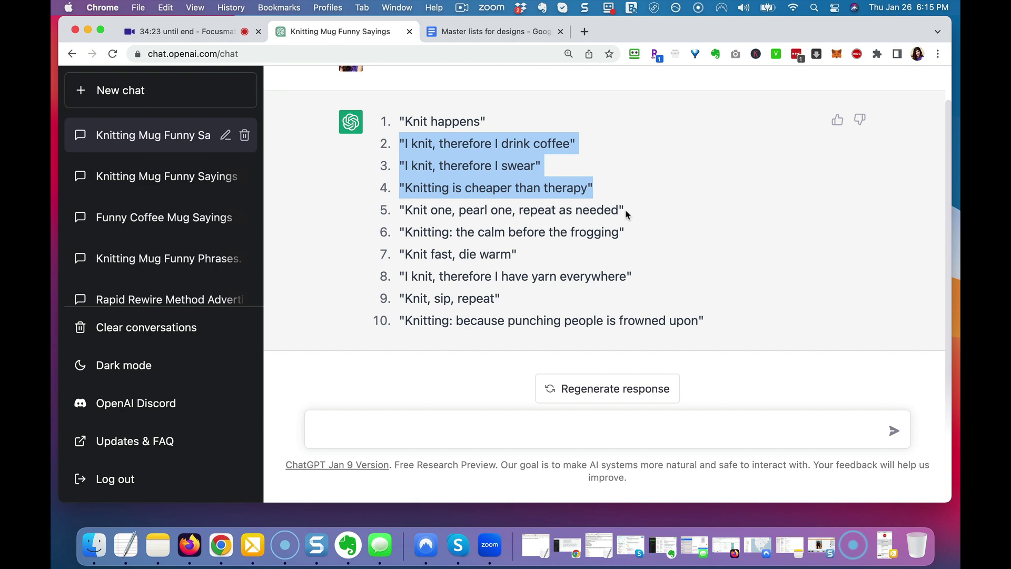
pyautogui.moveTo(619, 210); pyautogui.dragTo(421, 213)
pyautogui.press('super+c')
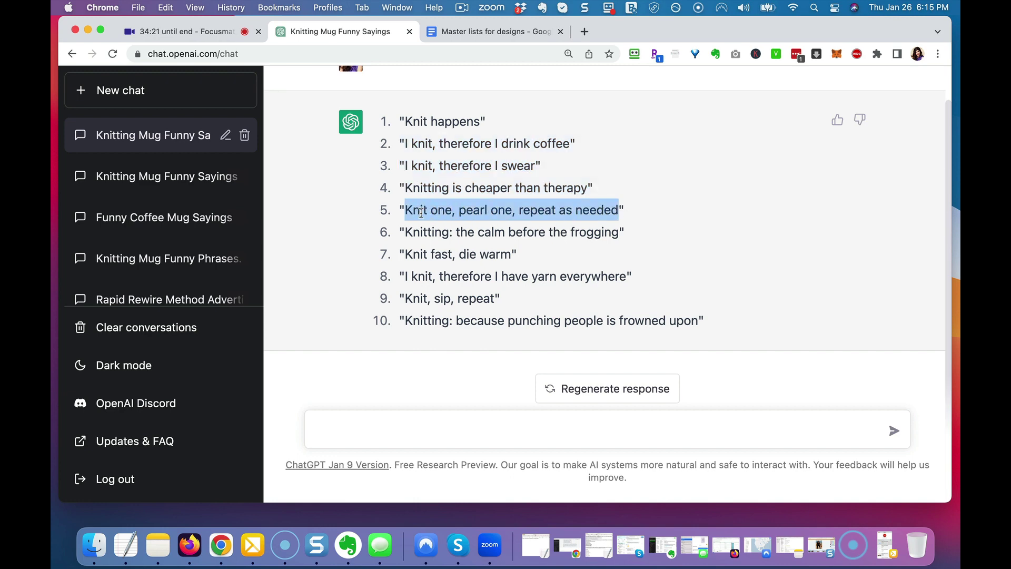
# Open picsplosion.com in a new browser tab and add a text layer containing the copied saying.
pyautogui.press('super+t')
pyautogui.write('pics')
pyautogui.press('Return')
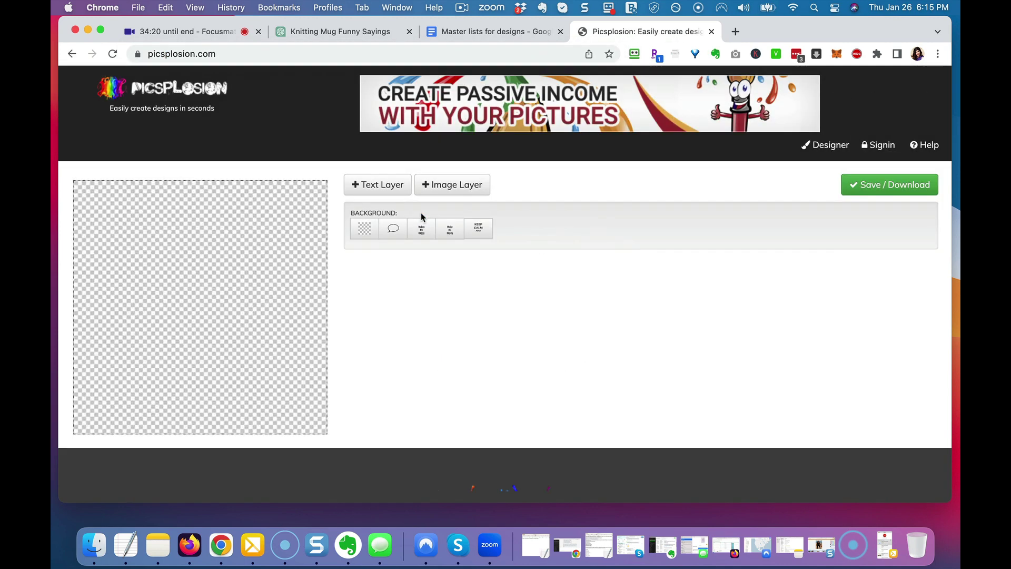
pyautogui.click(377, 185)
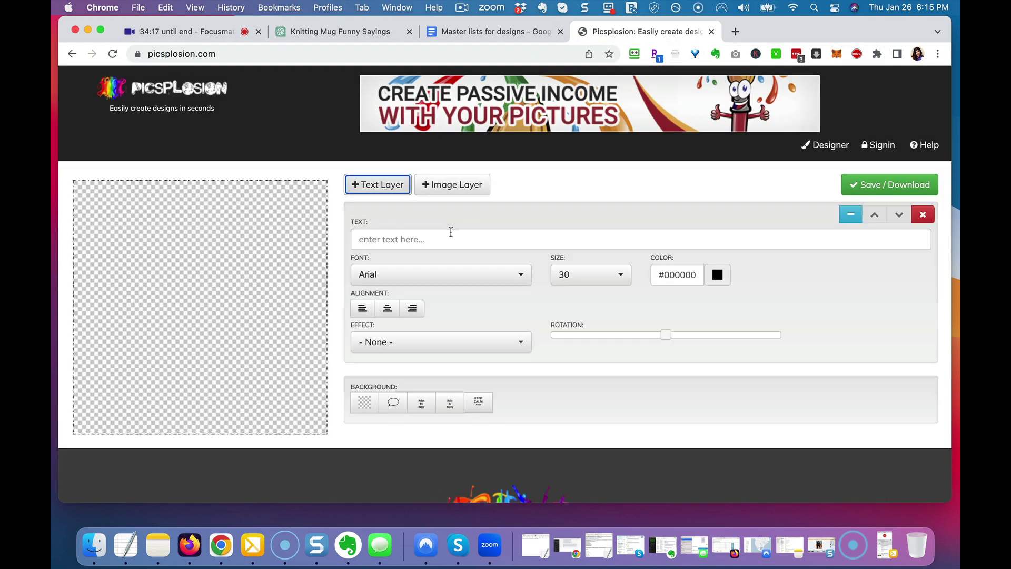
pyautogui.click(451, 232)
pyautogui.press('super+v')
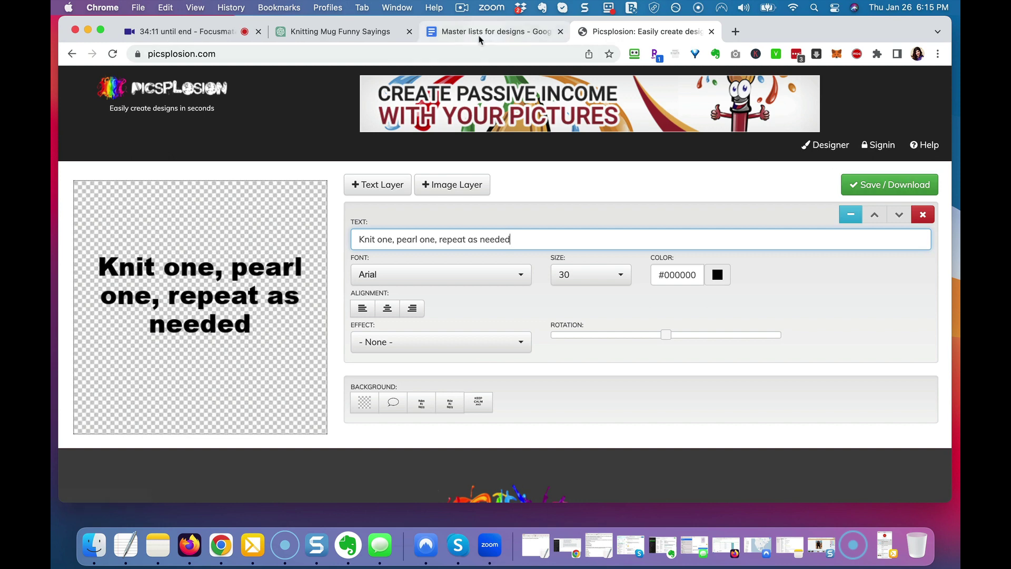
# Back in ChatGPT, copy "Knitting: because punching people is frowned upon" into the message box and remove the extra blank lines.
pyautogui.click(366, 33)
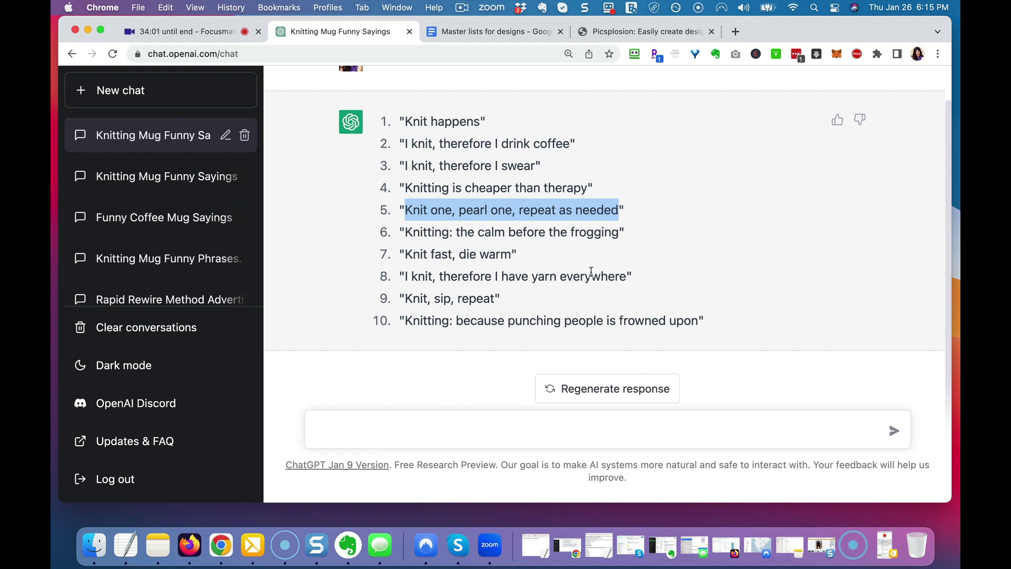
pyautogui.click(498, 299)
pyautogui.tripleClick(498, 299)
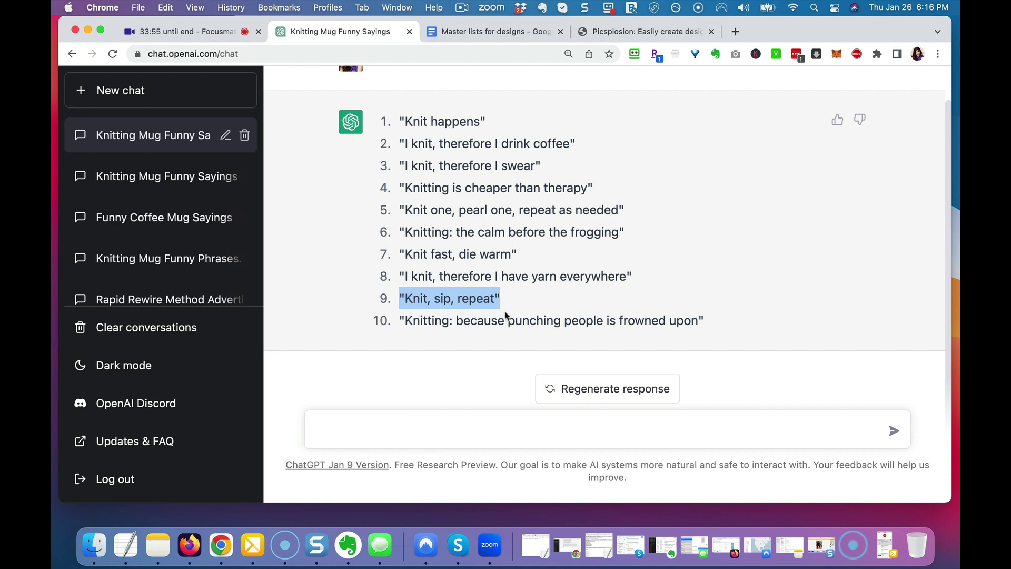
pyautogui.tripleClick(505, 318)
pyautogui.press('super+c')
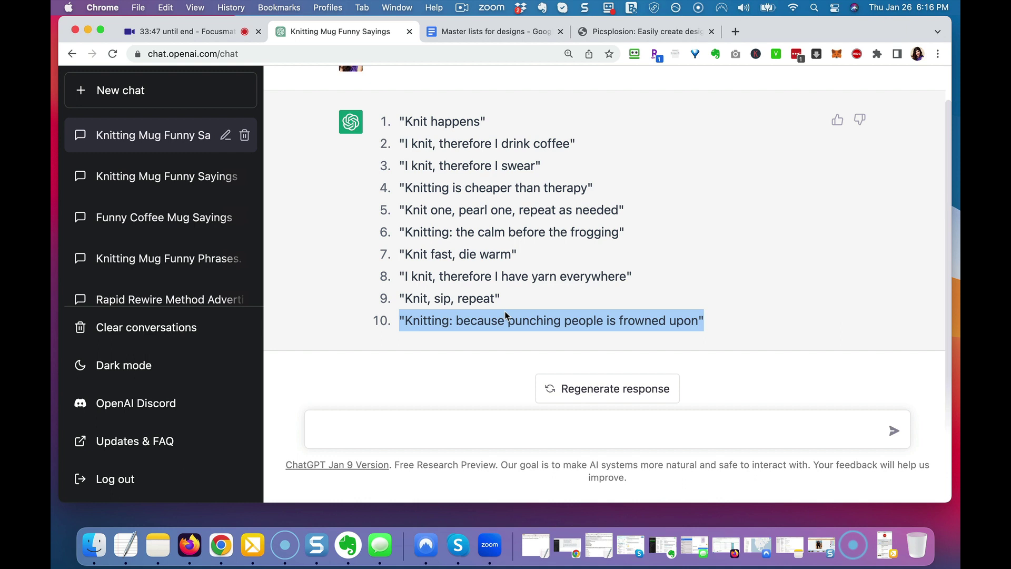
pyautogui.click(488, 429)
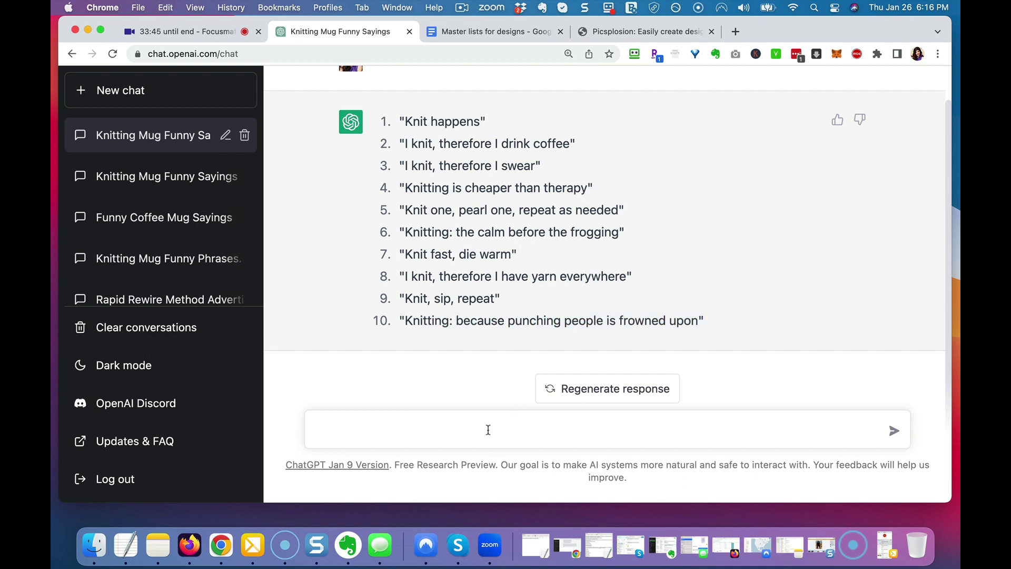
pyautogui.press('super+v')
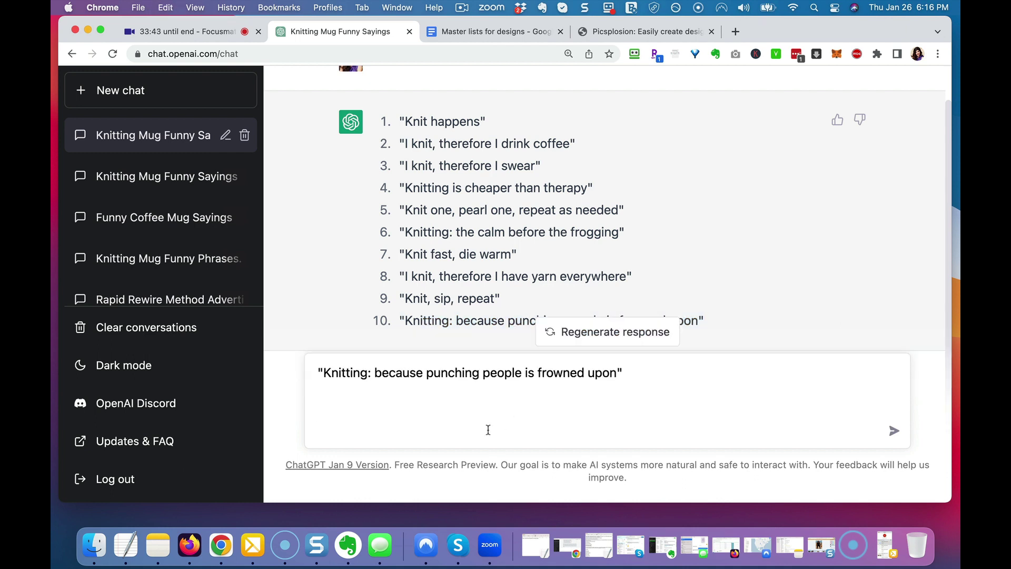
pyautogui.press('BackSpace')
pyautogui.press('BackSpace')
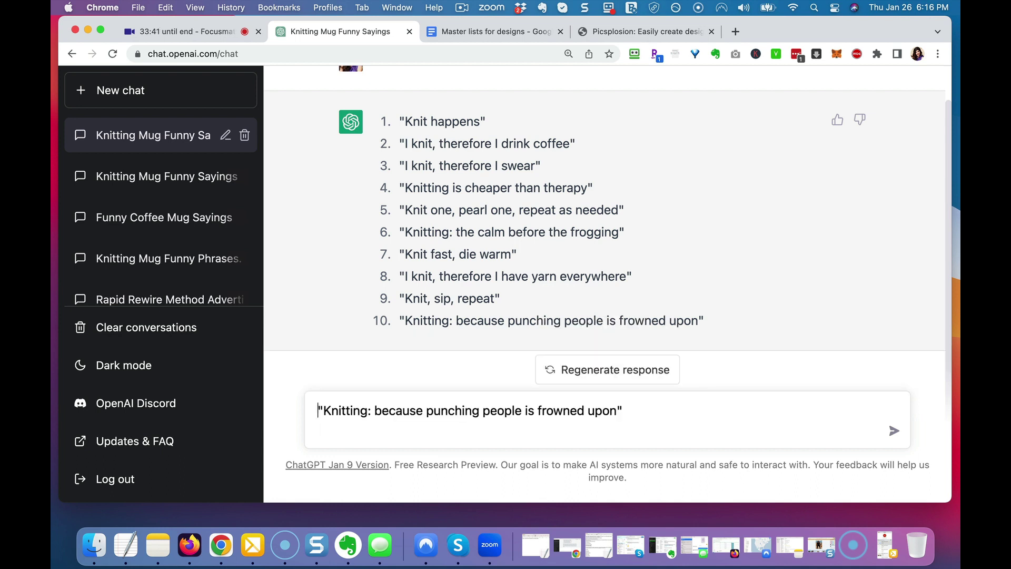
# Put "Please rewrite this 3 different ways and keep it funny:" on a line above the saying, send it, and select the second rewrite.
pyautogui.write('Please reqi')
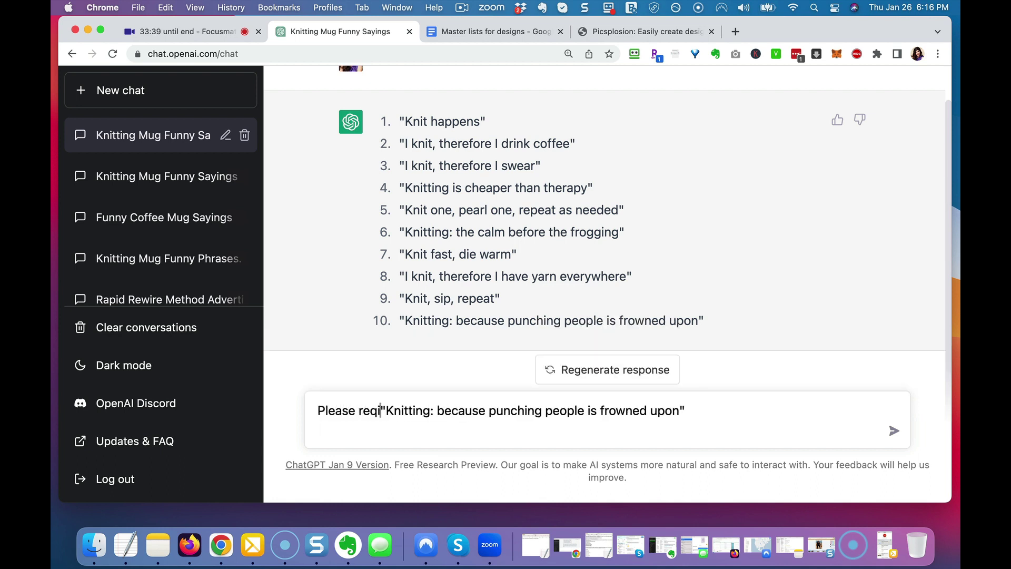
pyautogui.press('BackSpace')
pyautogui.write('write this ')
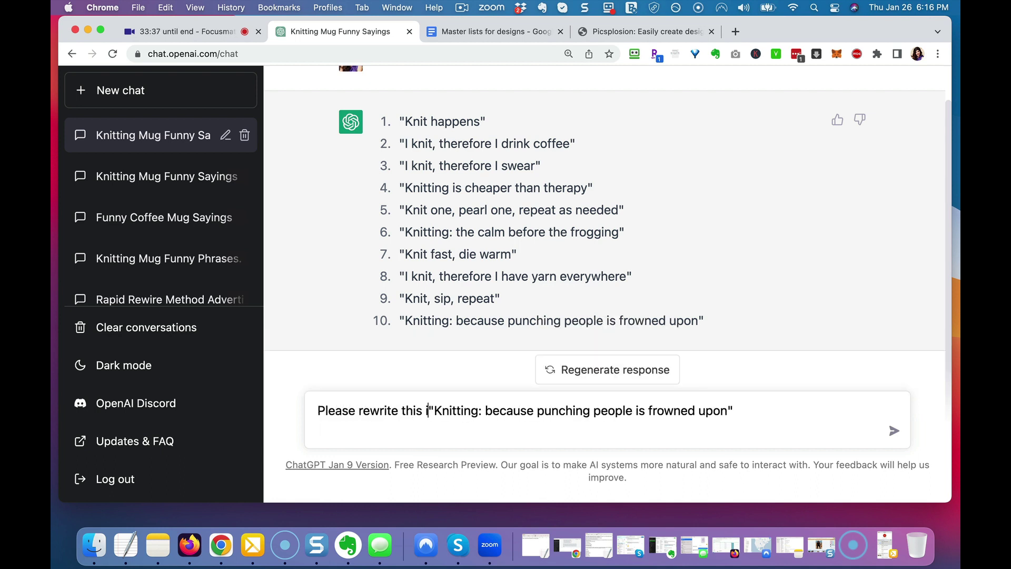
pyautogui.write('3 different ')
pyautogui.write('ways and keep it fu')
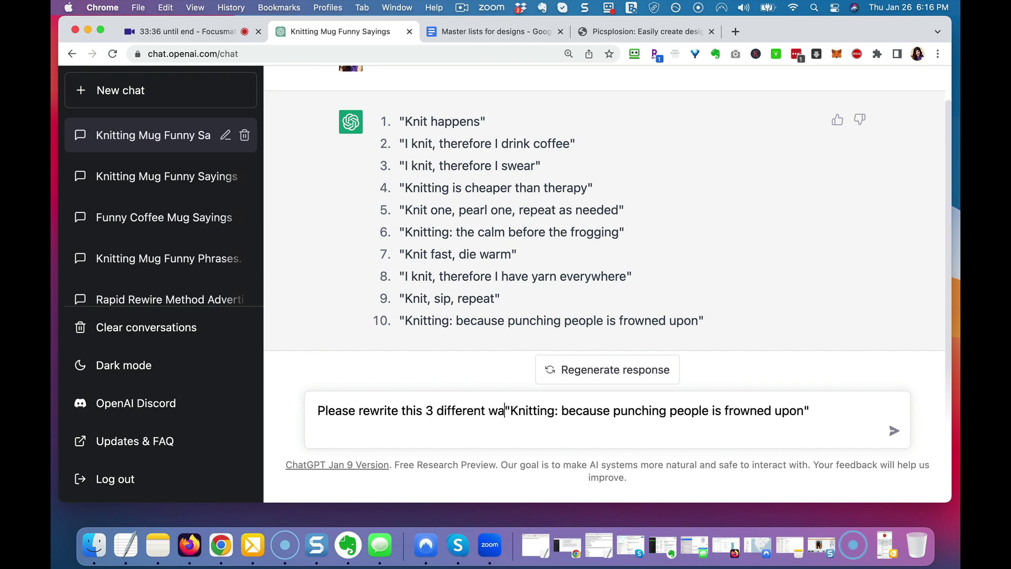
pyautogui.write('nny:')
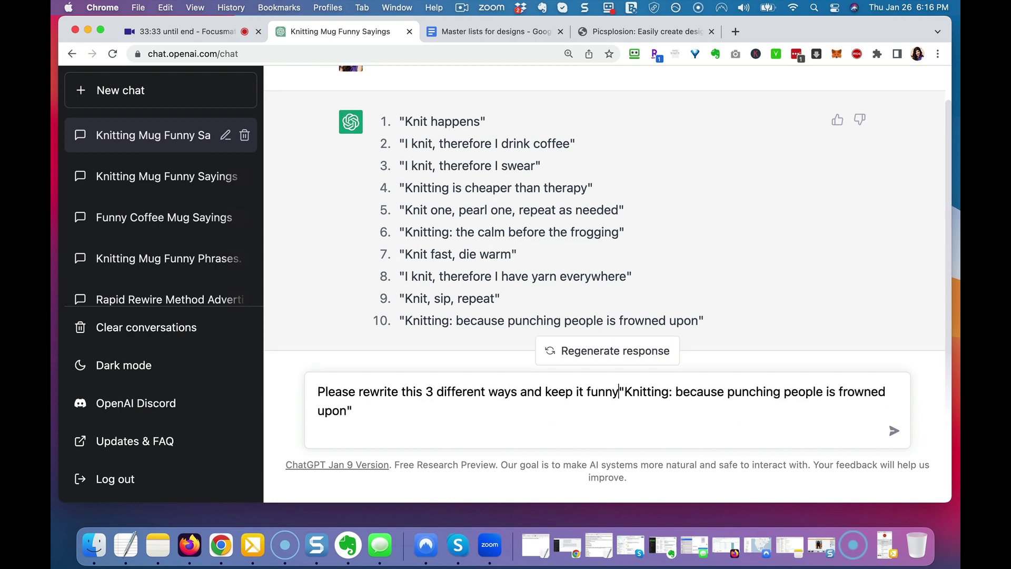
pyautogui.hotkey('shift', 'Return')
pyautogui.press('Return')
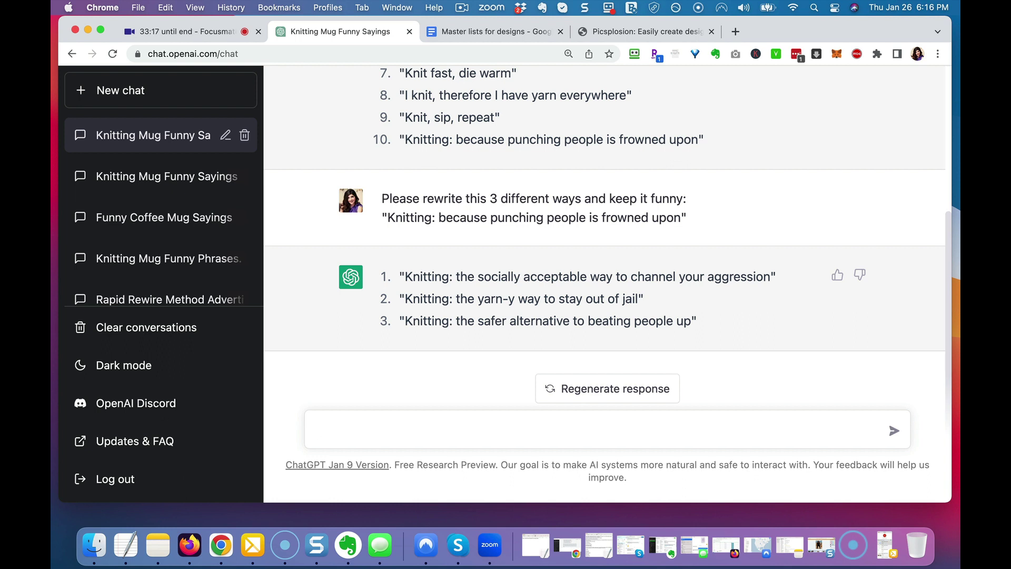
pyautogui.tripleClick(556, 298)
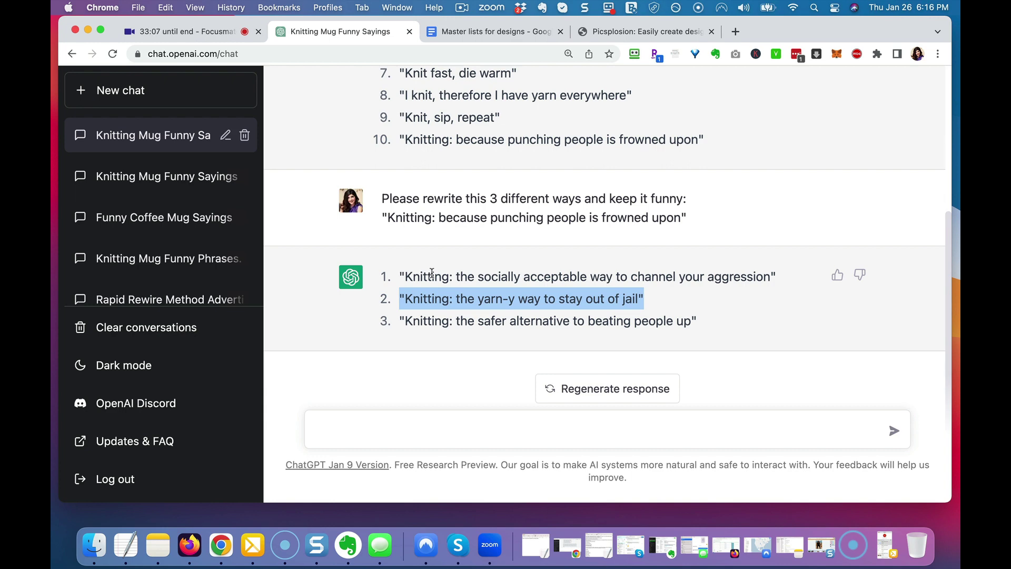
# Open Etsy in a new browser tab, search for "funny mug" and browse the mug listings for design ideas.
pyautogui.press('super+t')
pyautogui.write('etsy')
pyautogui.press('Return')
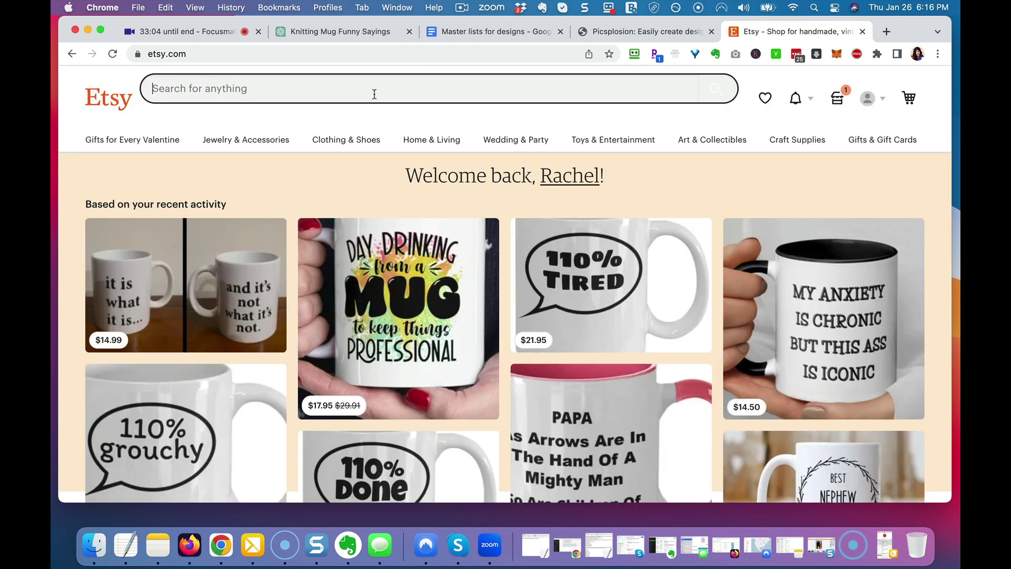
pyautogui.click(374, 95)
pyautogui.write('funny mug')
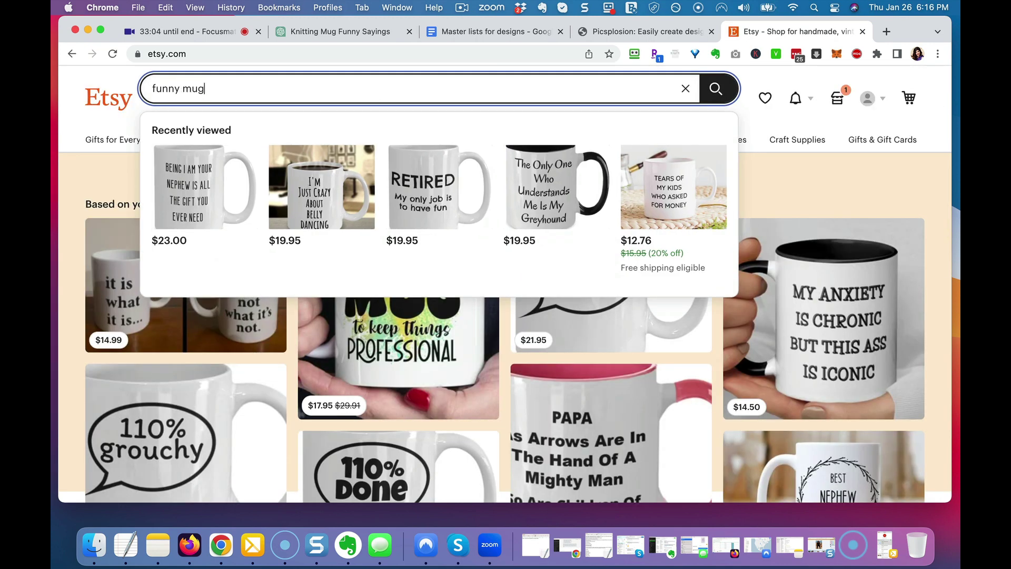
pyautogui.press('Return')
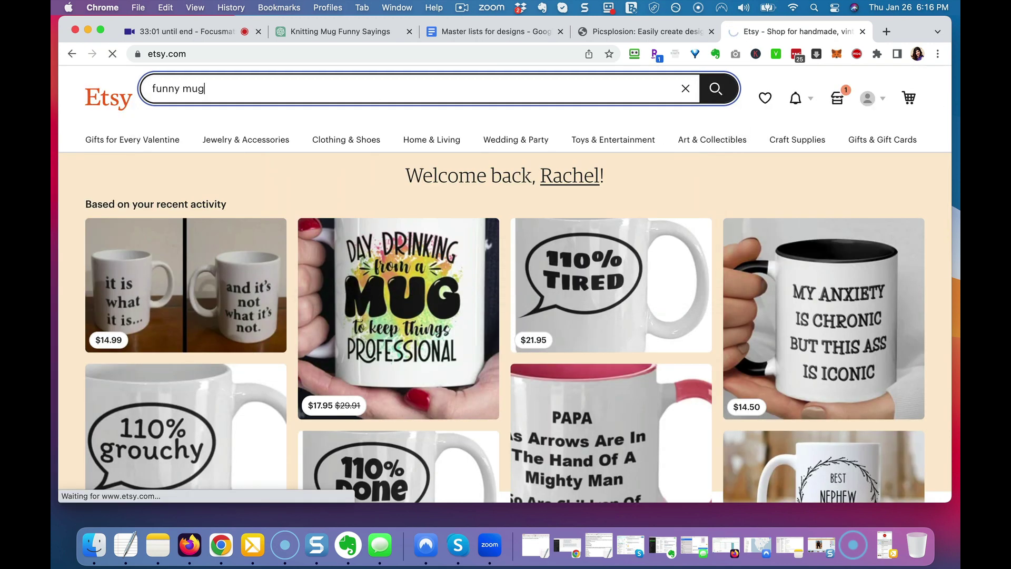
pyautogui.scroll(-4, 385, 266)
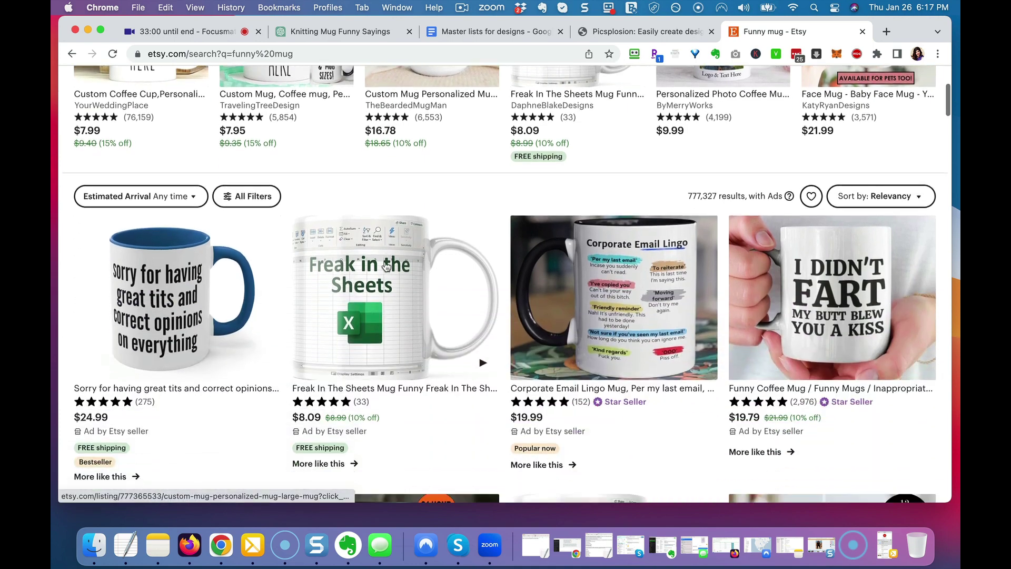
pyautogui.scroll(-2, 386, 266)
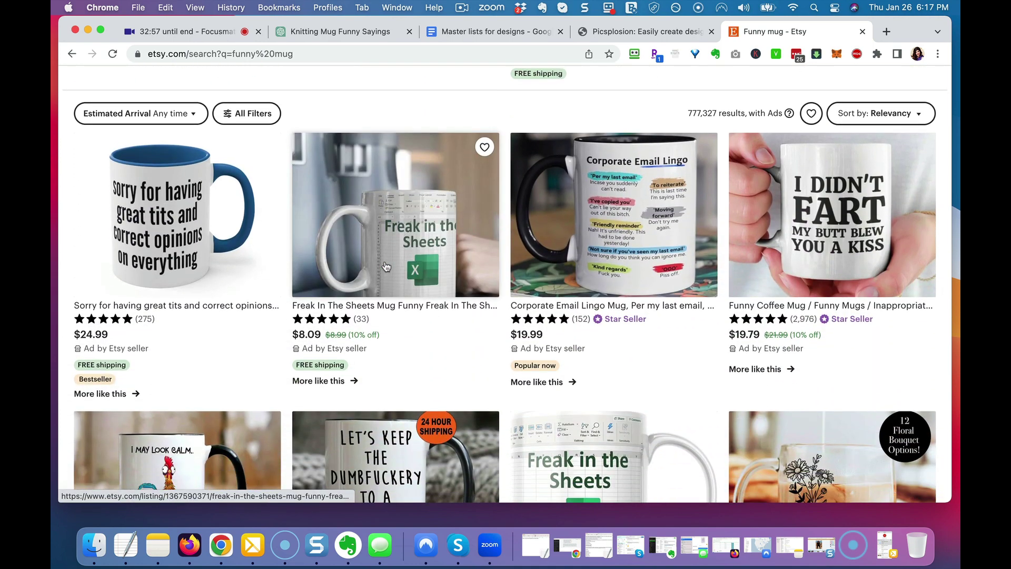
pyautogui.scroll(-1, 671, 294)
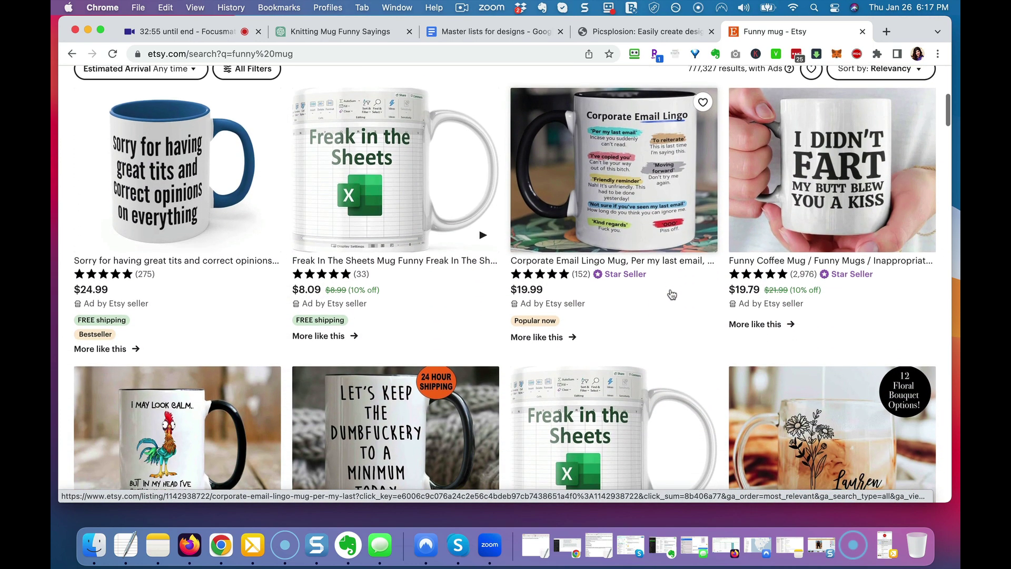
pyautogui.scroll(1, 671, 294)
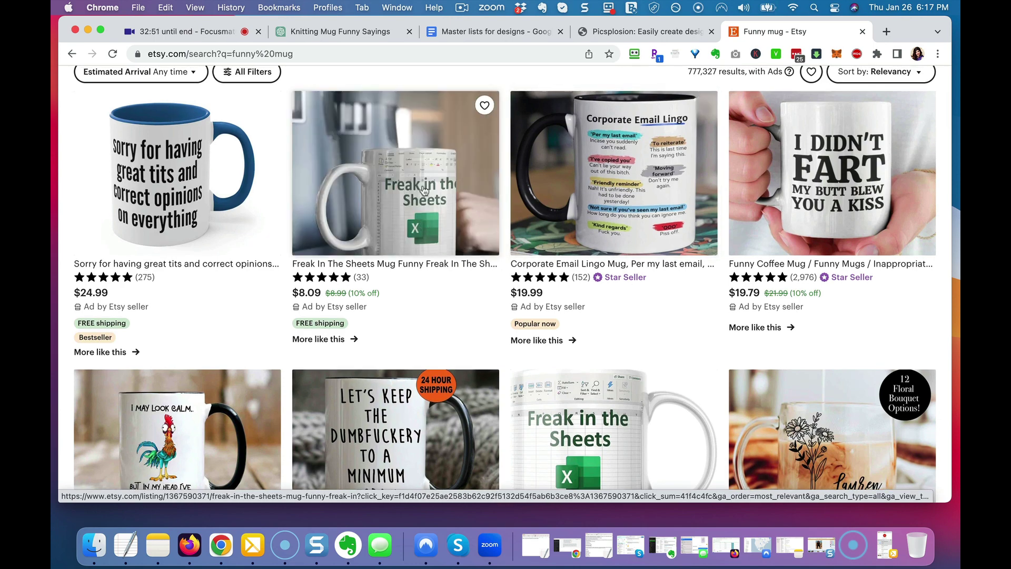
# In ChatGPT, ask for a rewrite of a "Freak in the sheets" saying that is still funny and rhymes, for a mug advertising Excel.
pyautogui.click(349, 31)
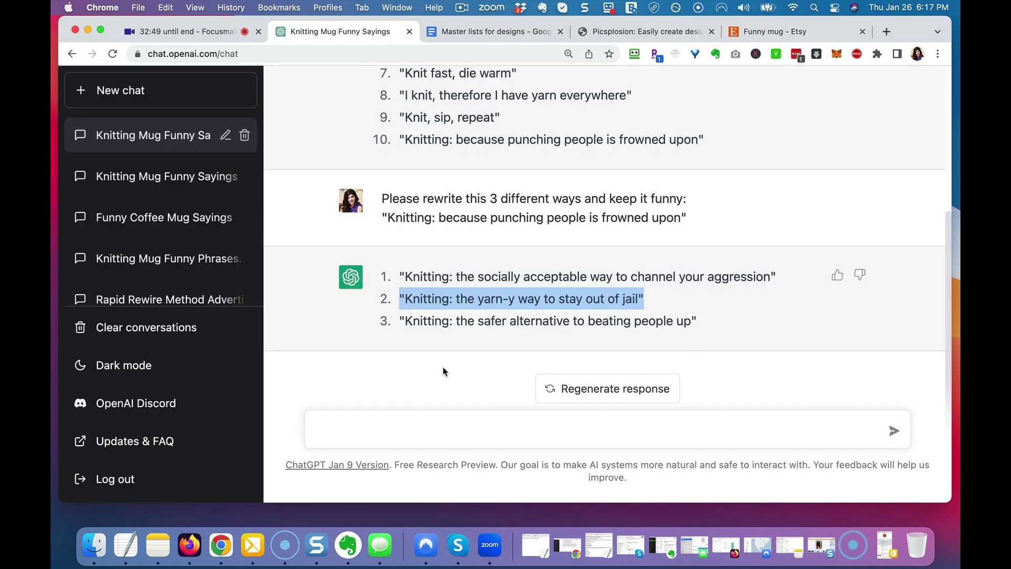
pyautogui.click(421, 418)
pyautogui.write('Can you ple')
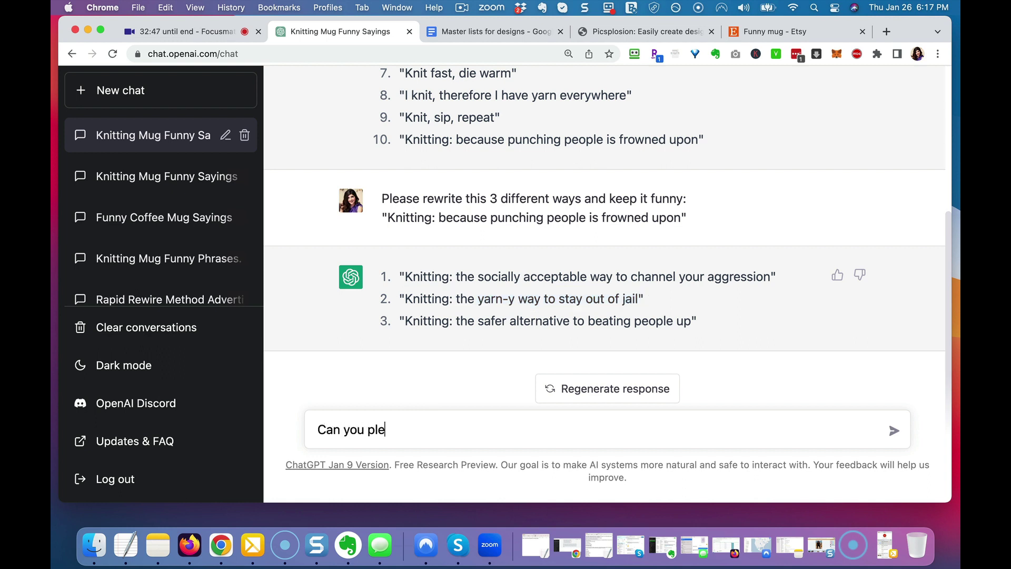
pyautogui.write('ase rewrite a ')
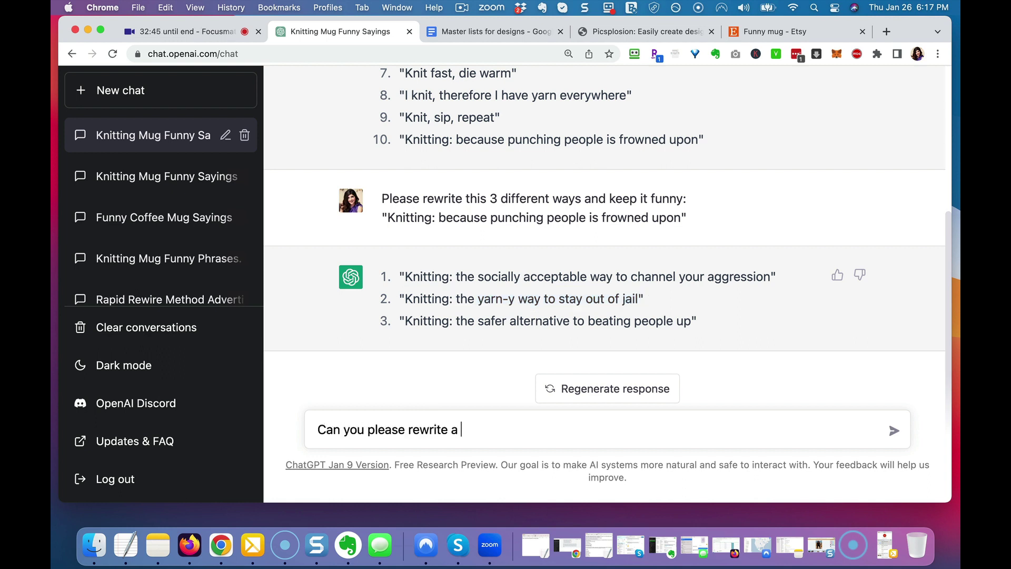
pyautogui.write('"Freak in the she')
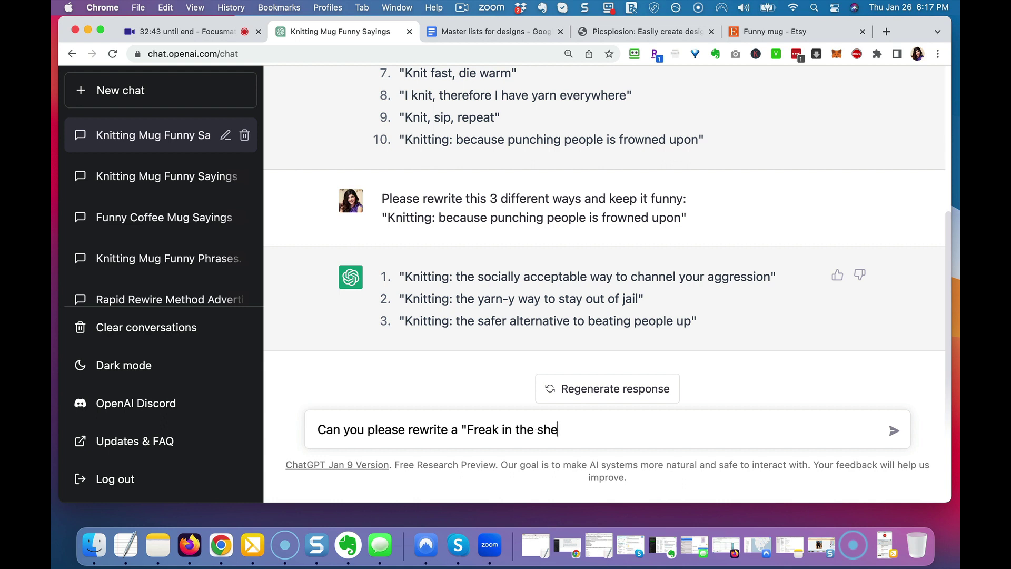
pyautogui.write('ets" sayin')
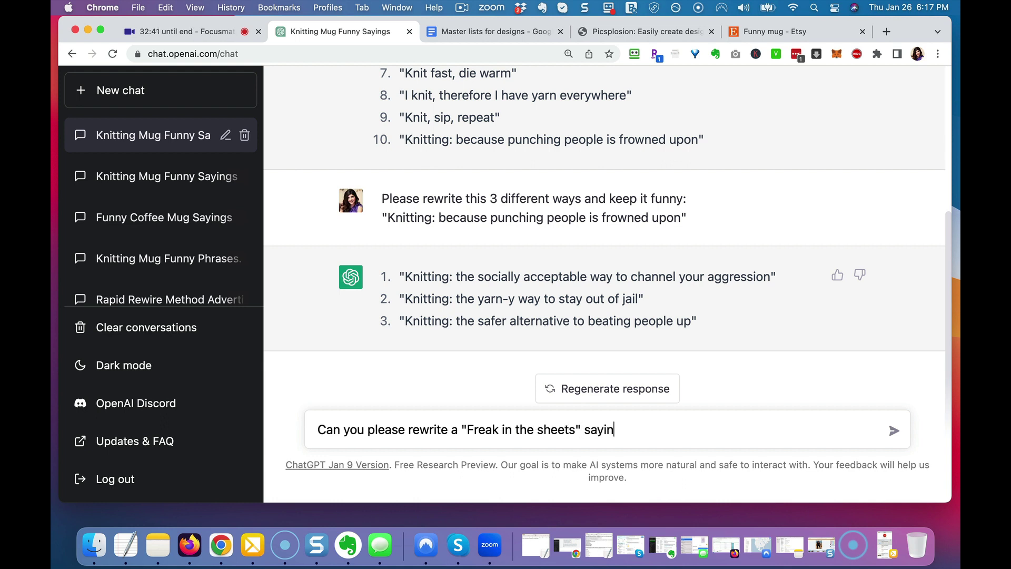
pyautogui.write('g that is still funny')
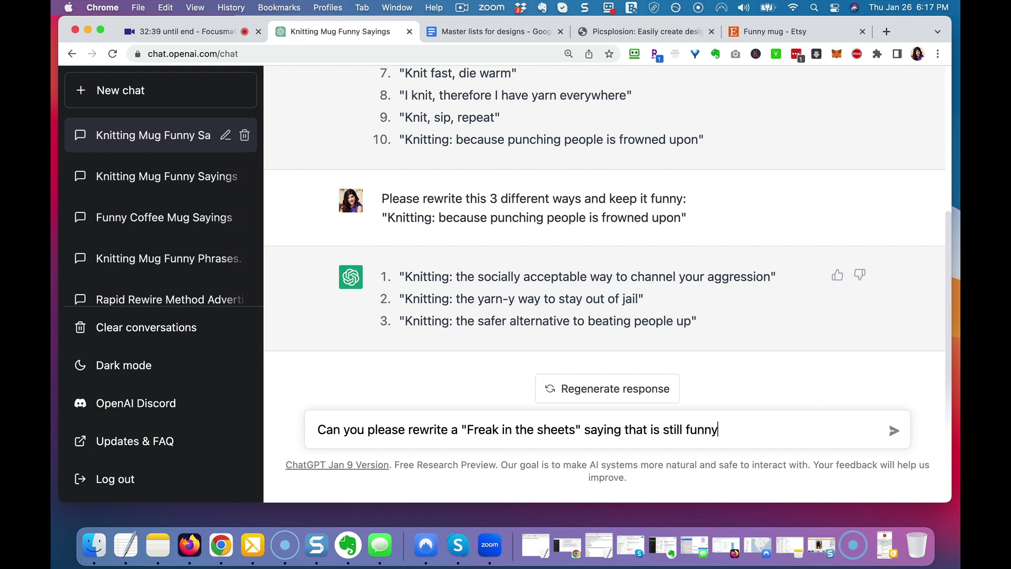
pyautogui.write(' and rhymes')
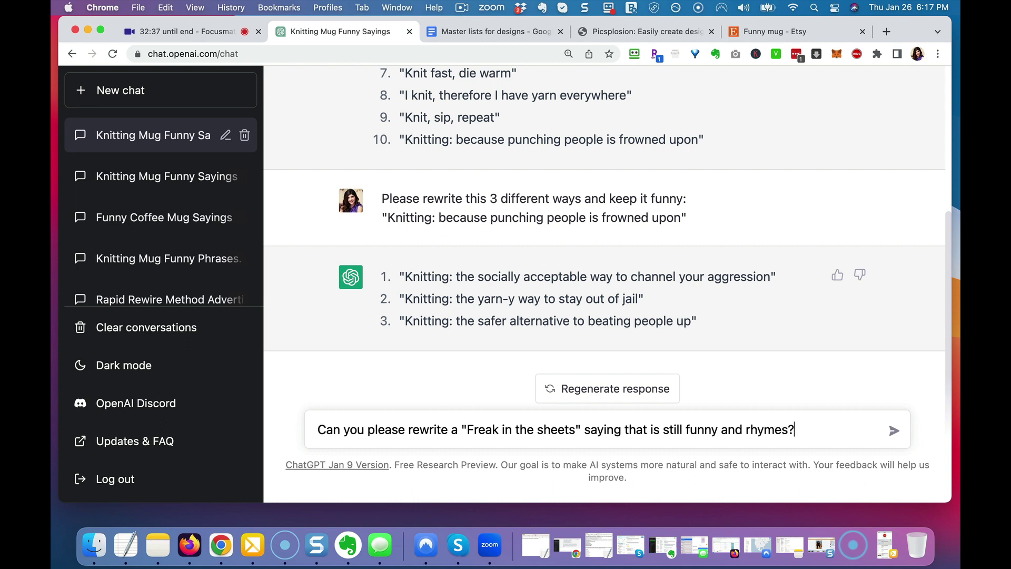
pyautogui.write('? I want to put it on a')
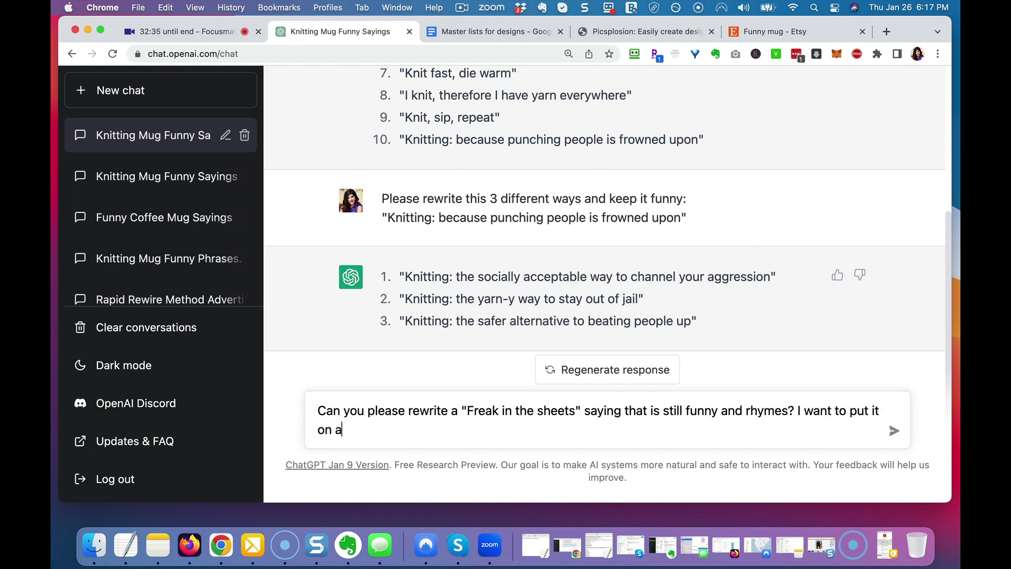
pyautogui.write(' mug advertising ')
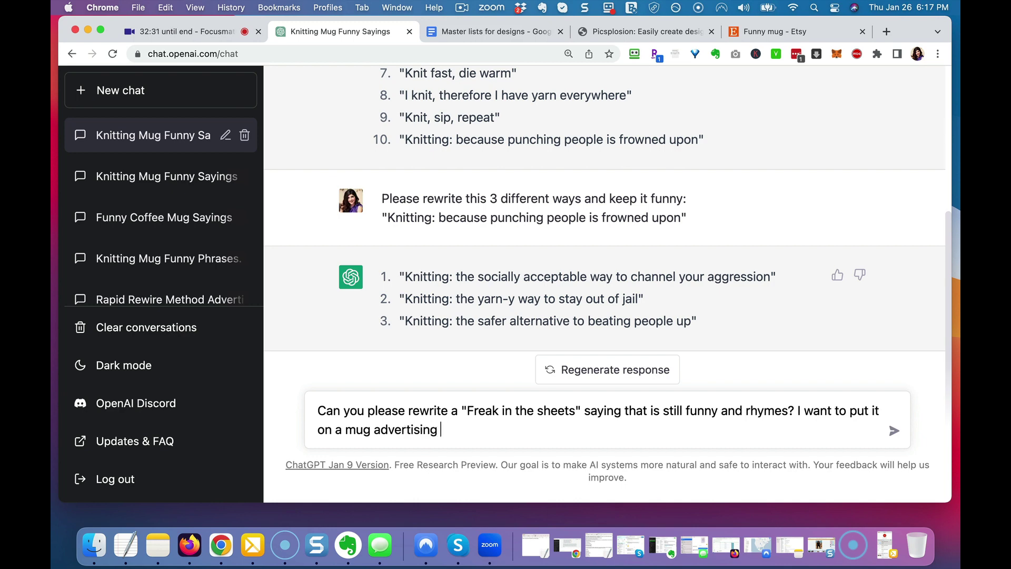
pyautogui.write('Excel')
pyautogui.press('Return')
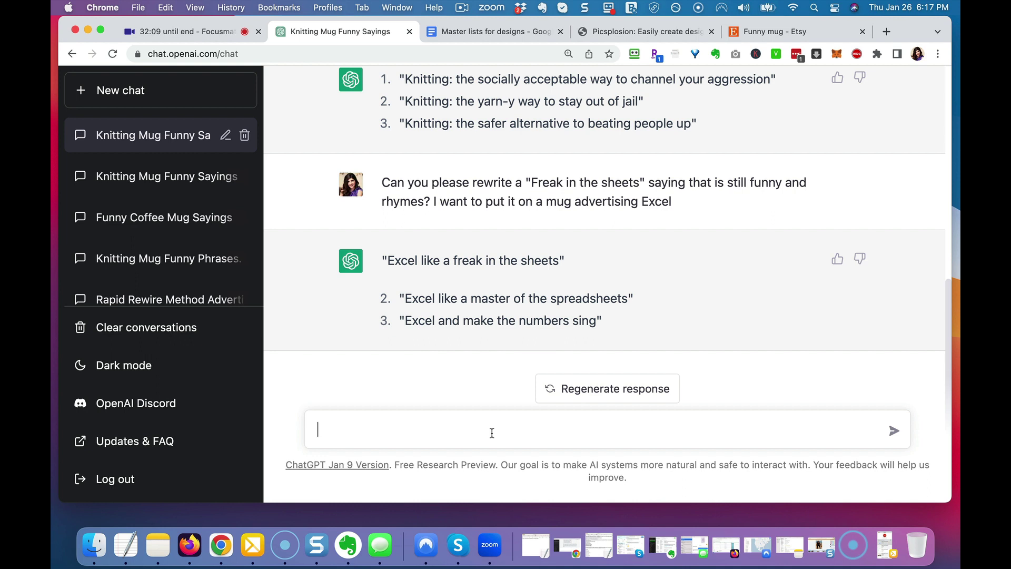
# Return to the Etsy results and browse further through the funny mug listings for another saying to rework.
pyautogui.write('Wha')
pyautogui.click(774, 30)
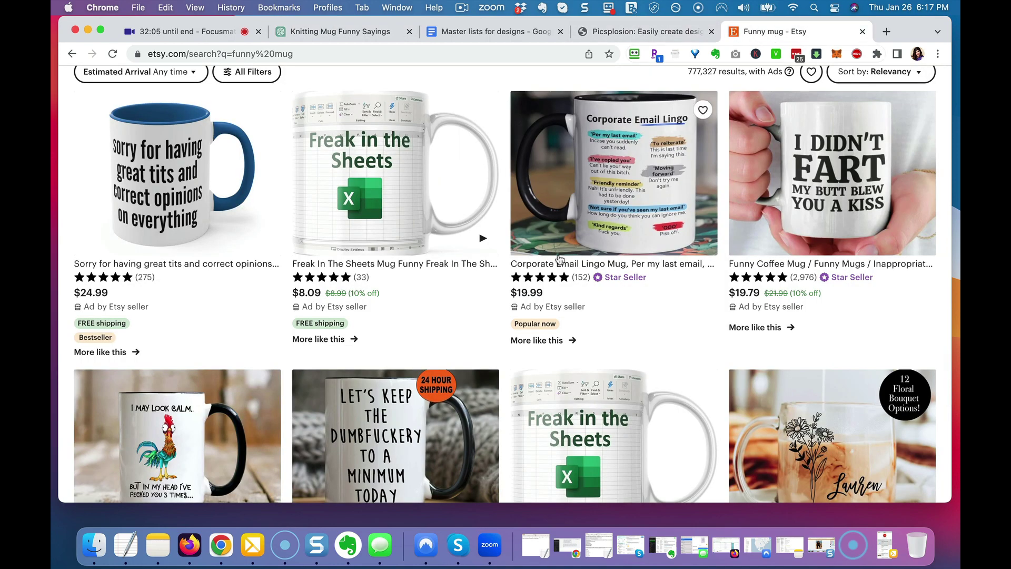
pyautogui.scroll(-4, 535, 284)
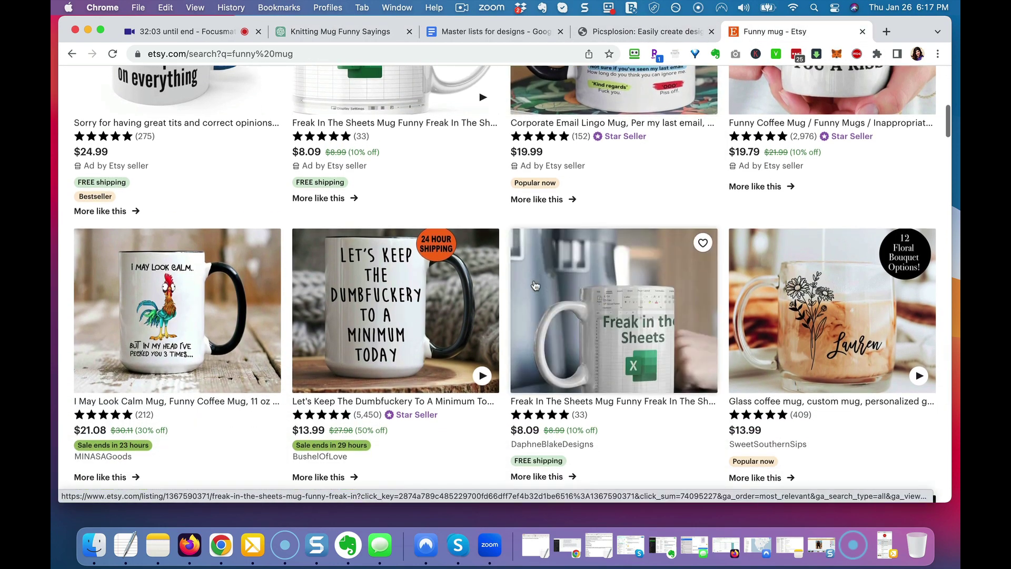
pyautogui.scroll(-5, 589, 330)
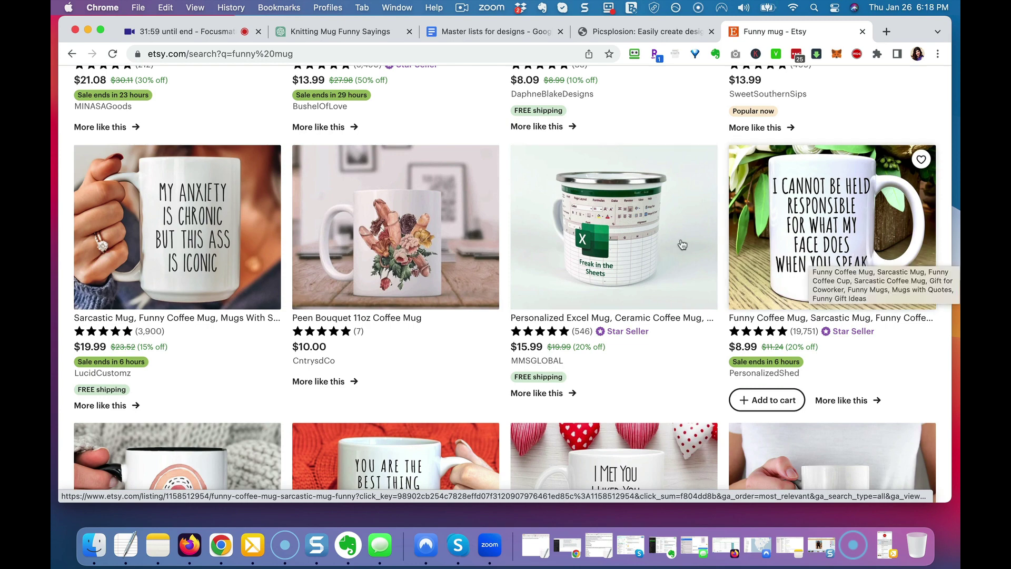
# In ChatGPT, send "Can you please rewrite this to keep it funny? "I cannot be held responsible for what my face does when you speak"".
pyautogui.press('super+2')
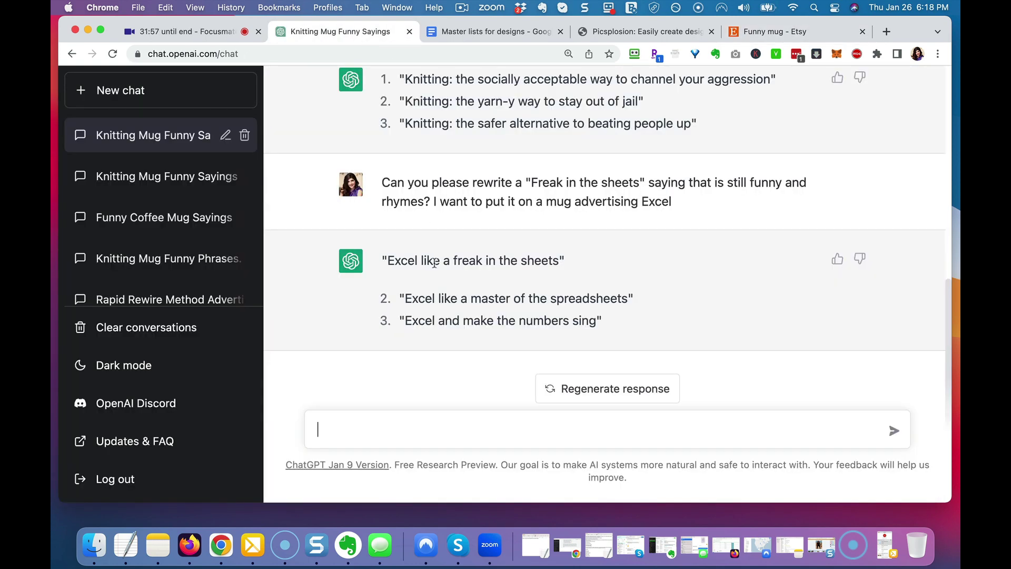
pyautogui.write('Can you please')
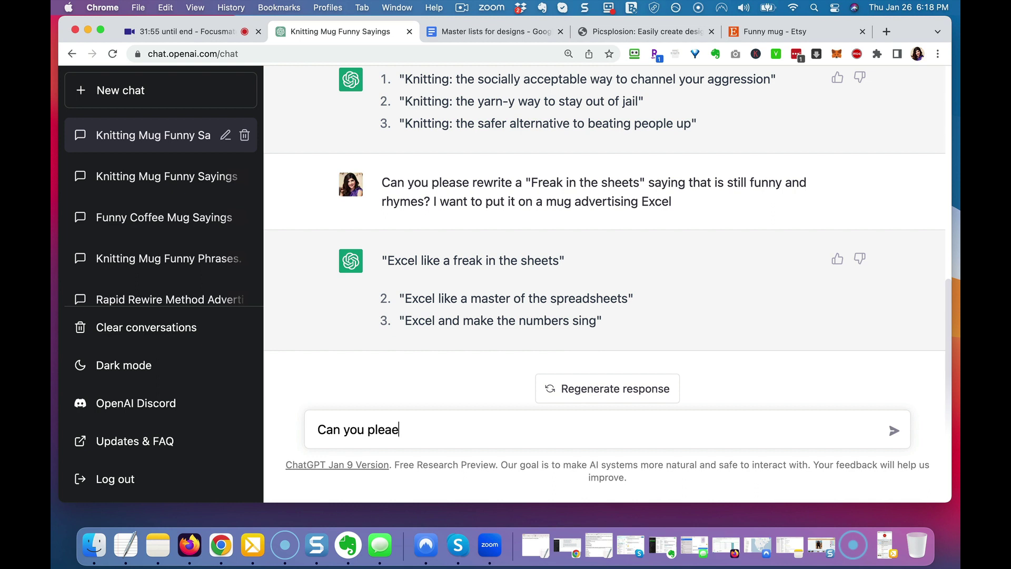
pyautogui.write(' rewrite this to')
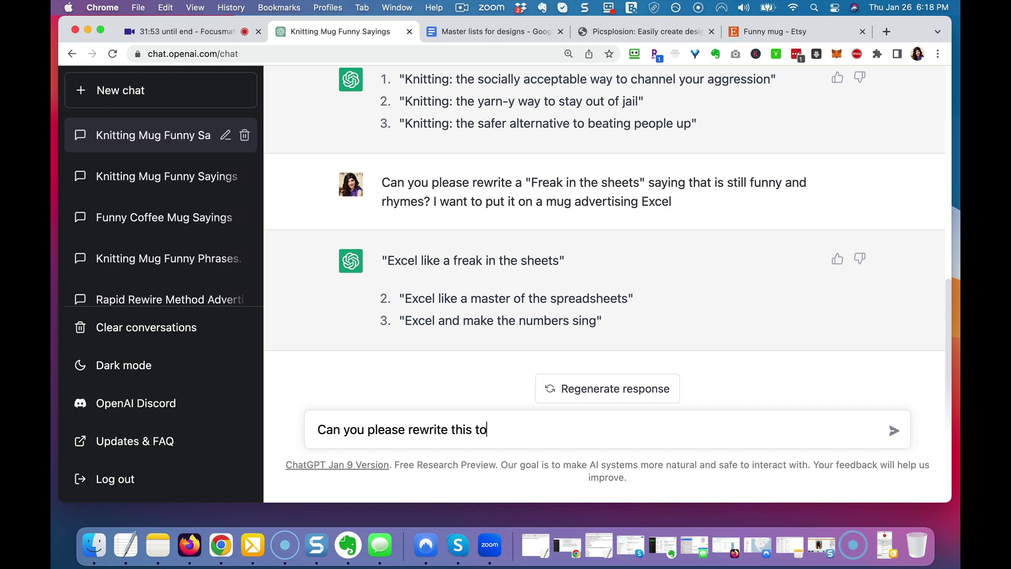
pyautogui.write(' keep it funny? "')
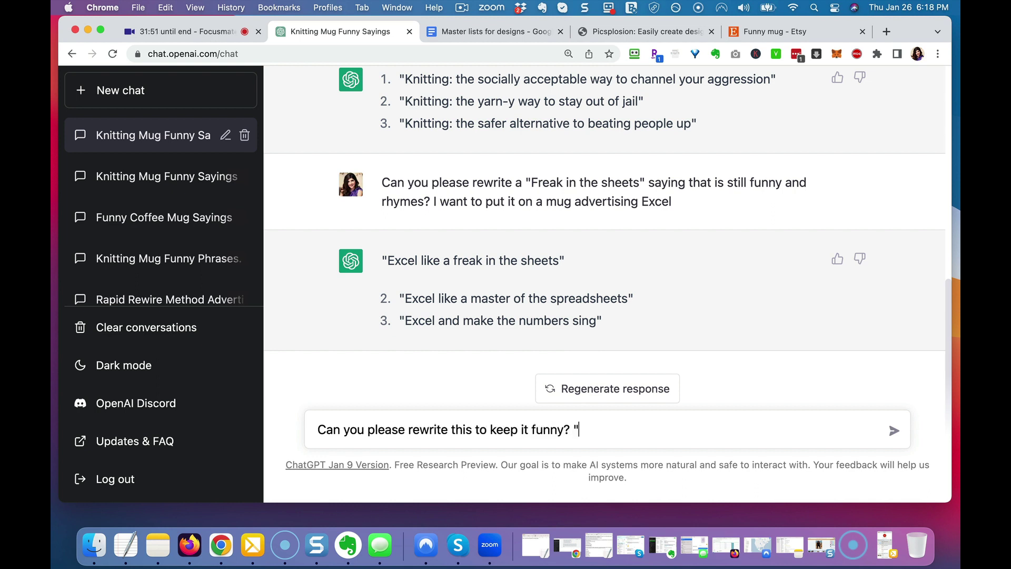
pyautogui.write('I cannot be held respons')
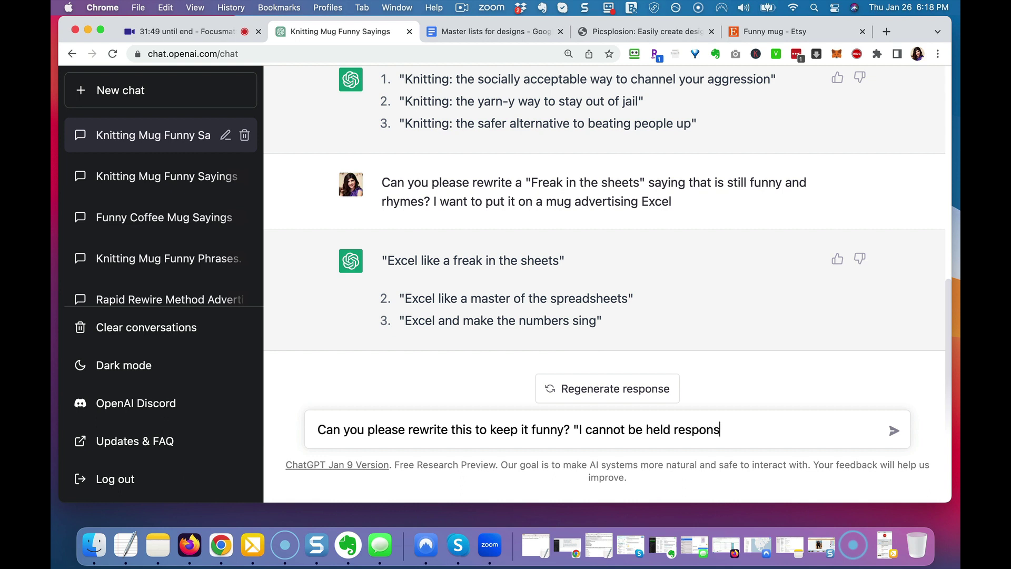
pyautogui.write('ible for what m')
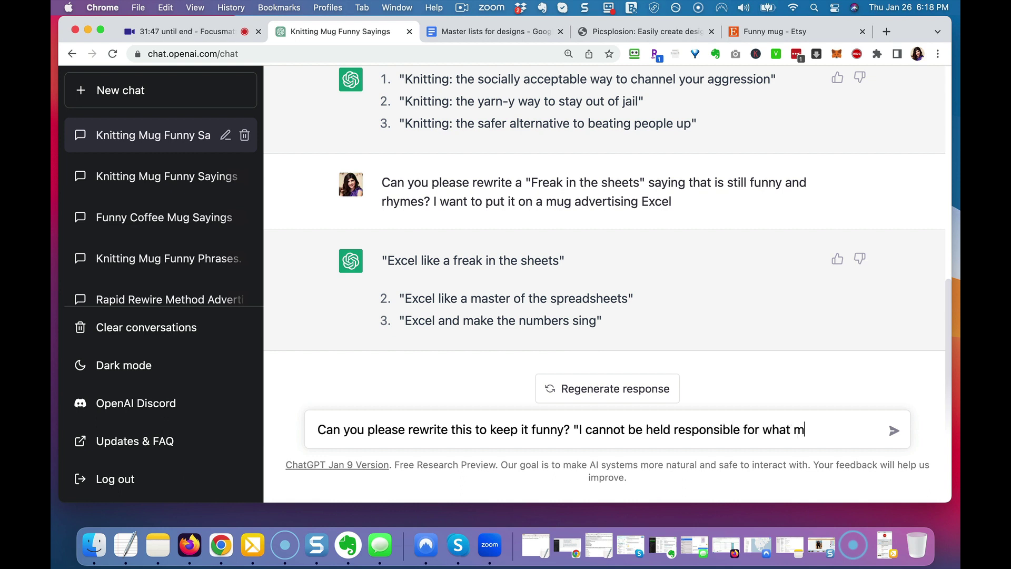
pyautogui.write('y face does when y')
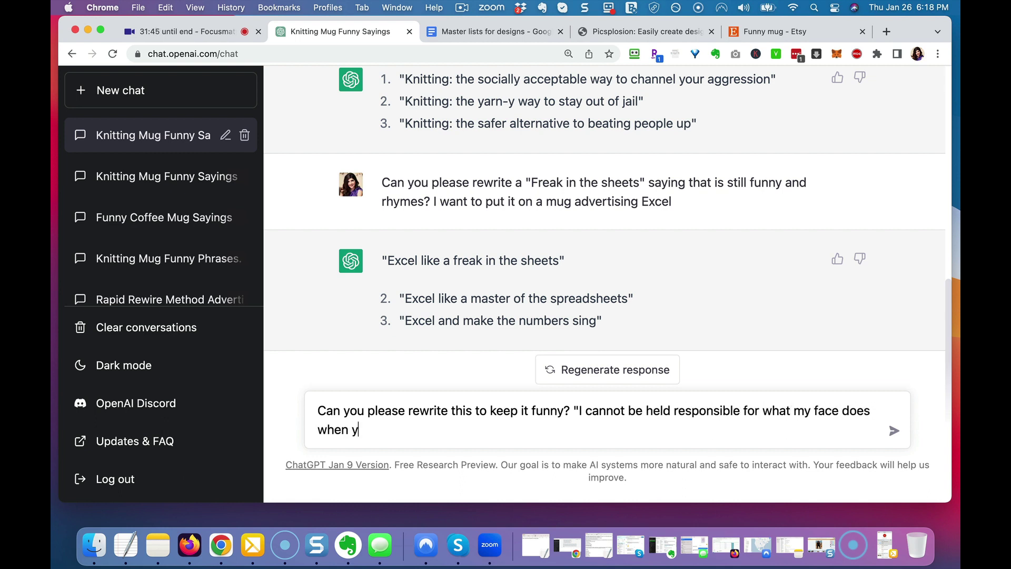
pyautogui.write('ou speak"')
pyautogui.press('Return')
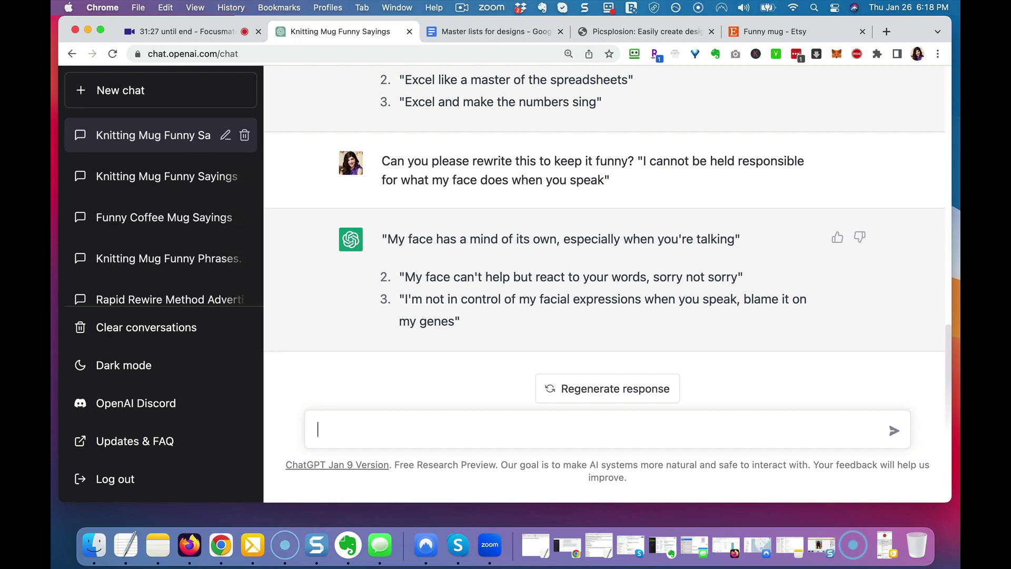
# Back on Etsy, search for "funny knitting mug" and browse the listings for knitting sayings to rework.
pyautogui.click(754, 34)
pyautogui.scroll(15, 312, 185)
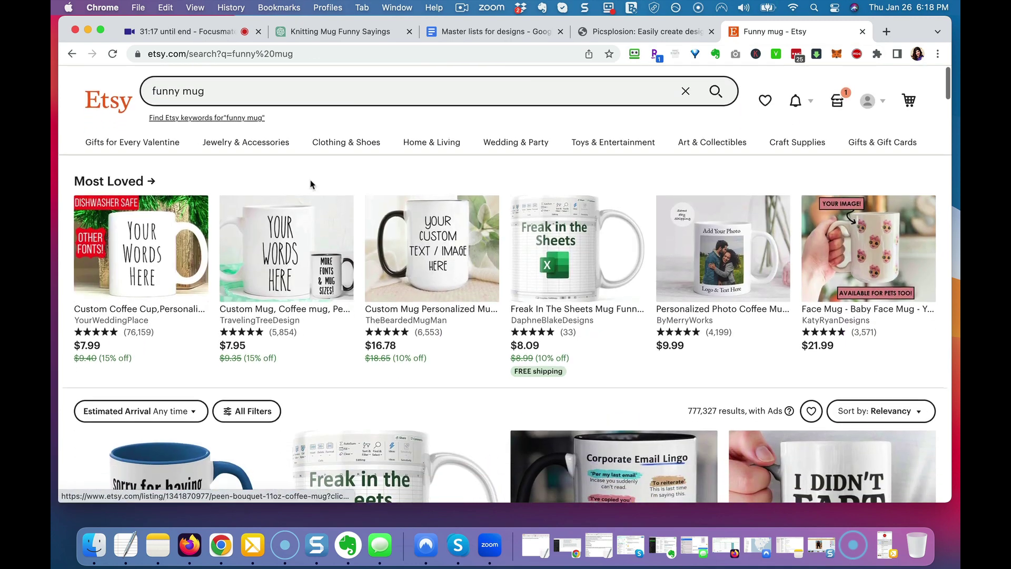
pyautogui.click(185, 88)
pyautogui.write('knitting')
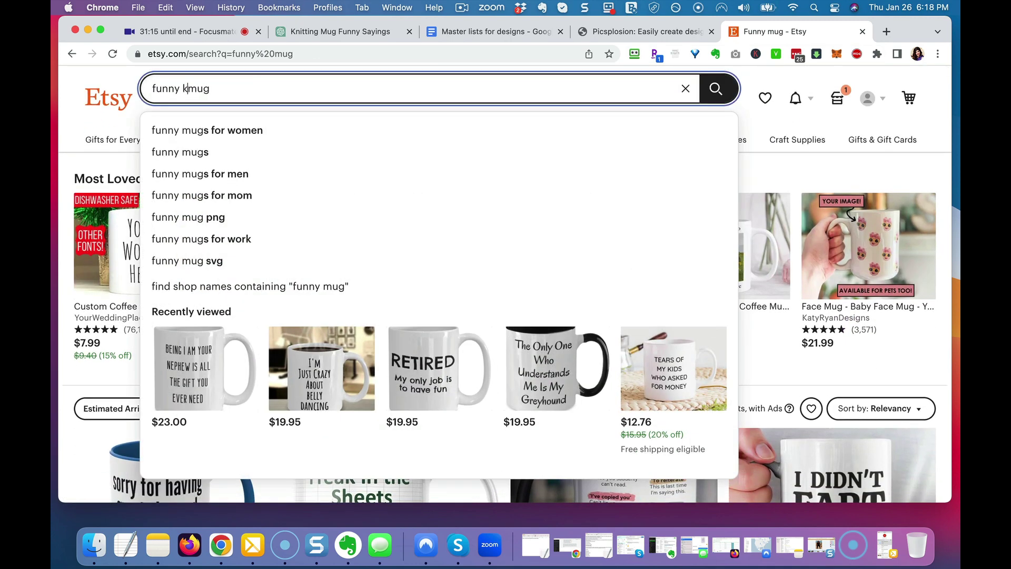
pyautogui.press('Return')
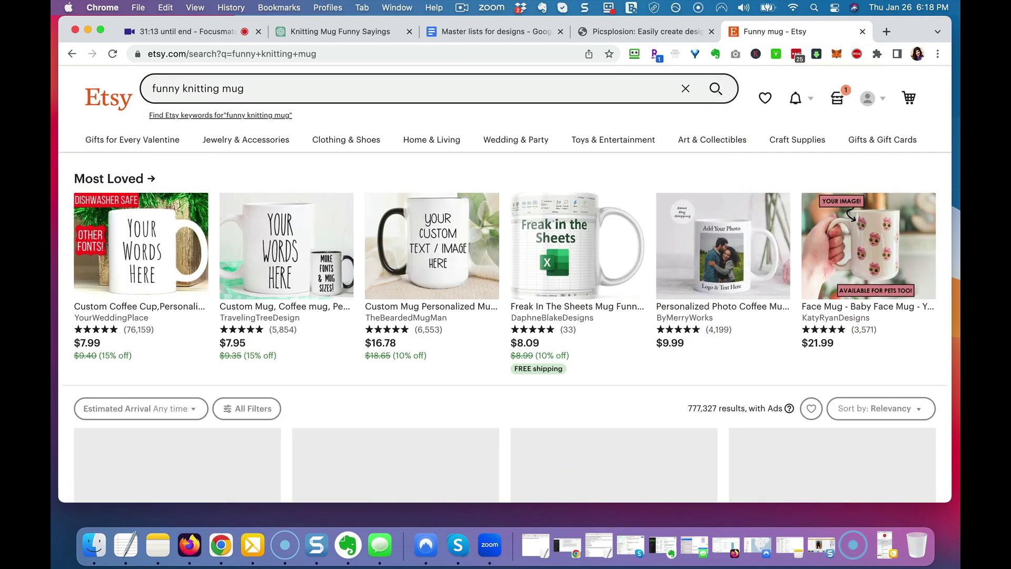
pyautogui.scroll(-5, 284, 253)
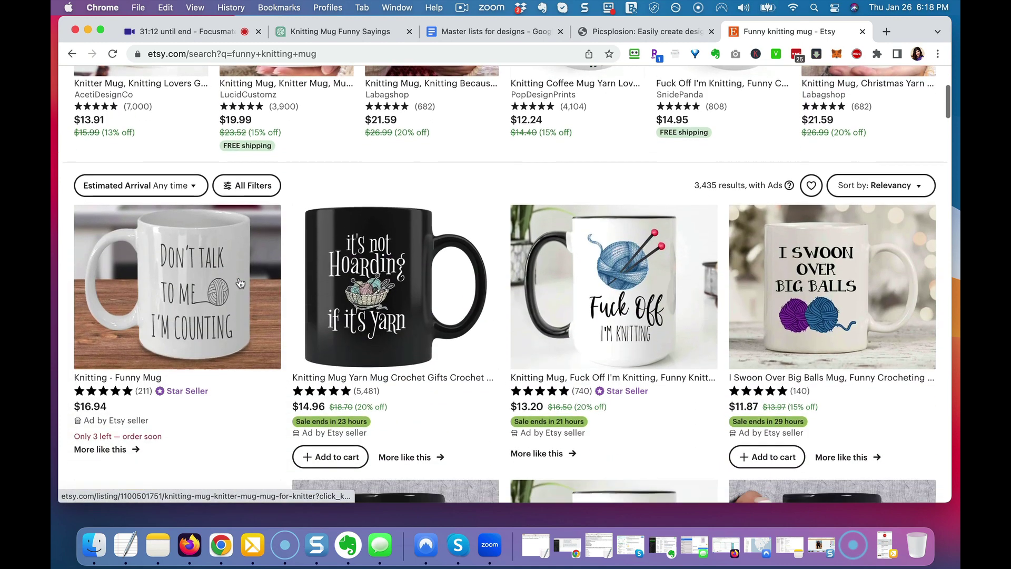
pyautogui.scroll(-2, 274, 273)
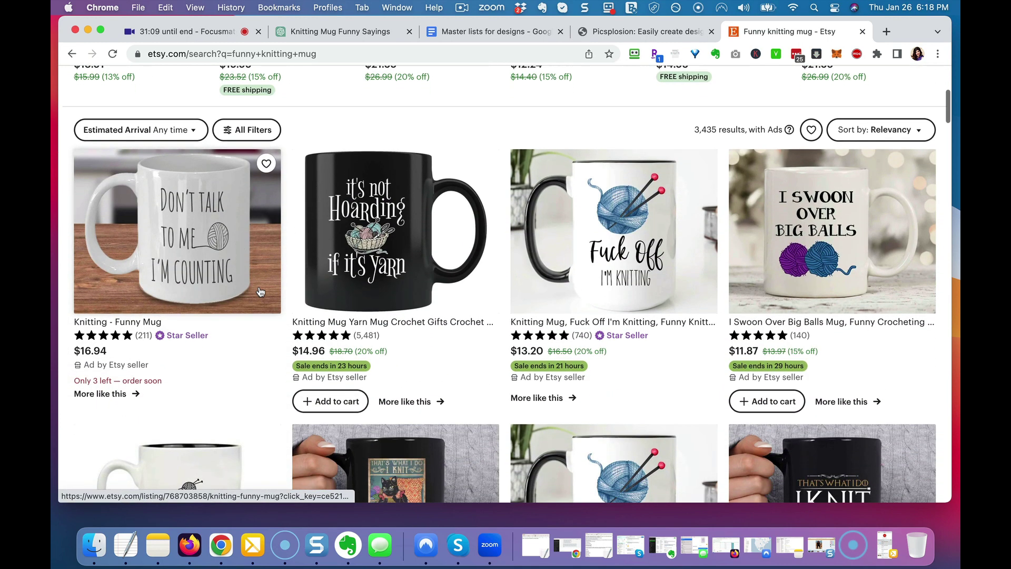
pyautogui.scroll(-3, 260, 292)
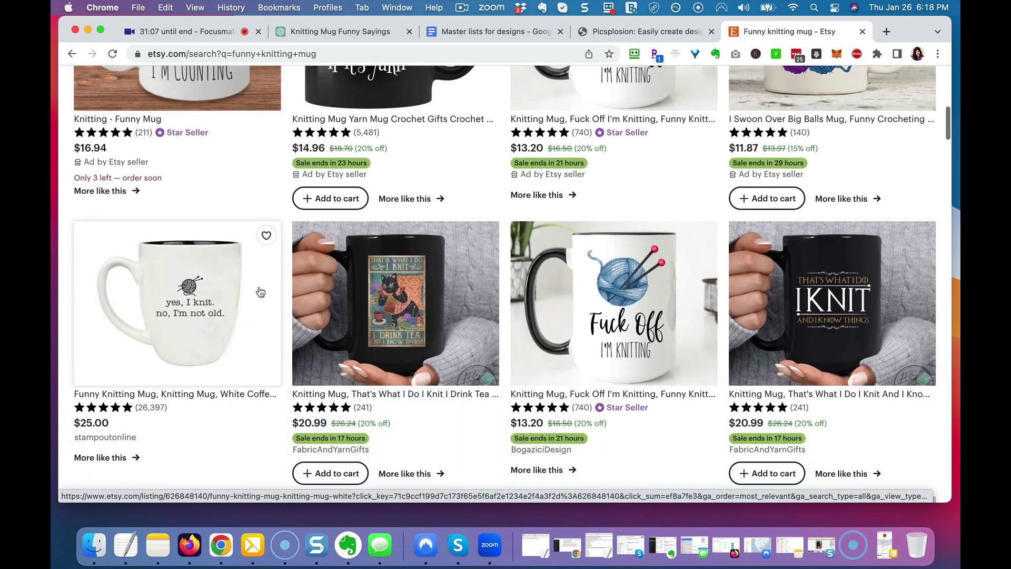
pyautogui.scroll(-7, 260, 292)
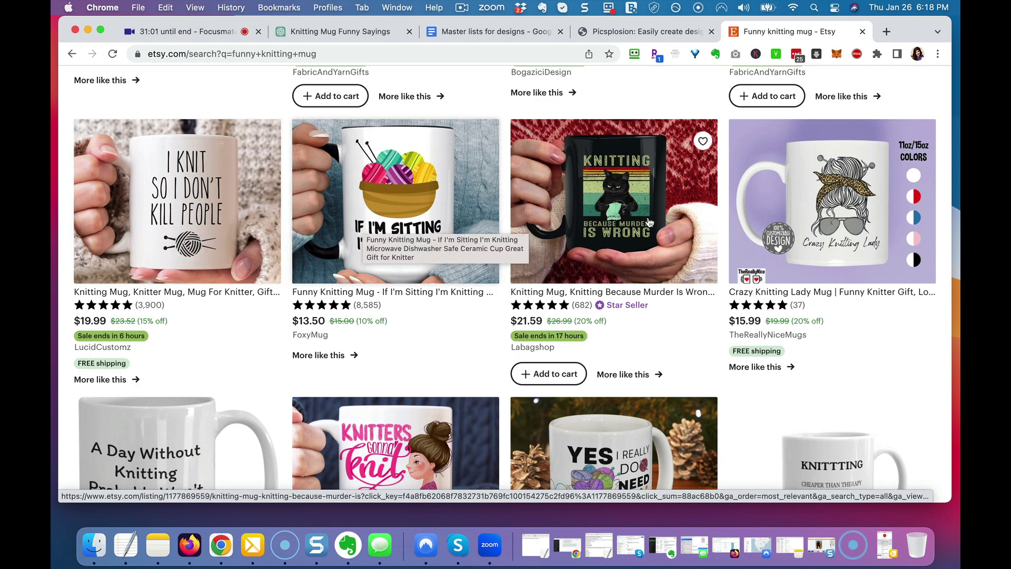
pyautogui.scroll(-6, 646, 228)
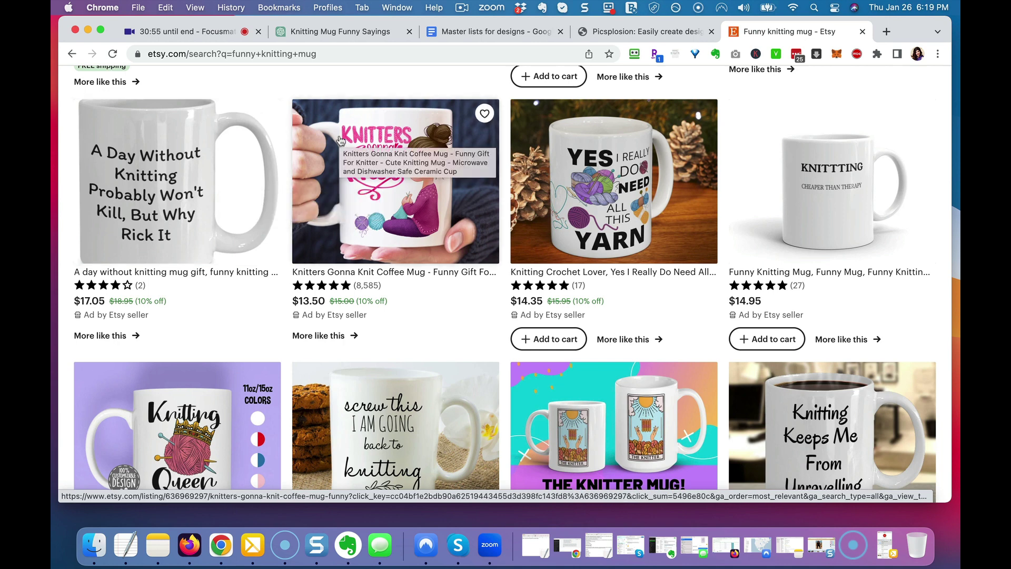
# Return to ChatGPT and write "Please rewrite this: A day without knitting won't kill, but why risk it", checking the saying's wording on the Etsy listing.
pyautogui.click(377, 34)
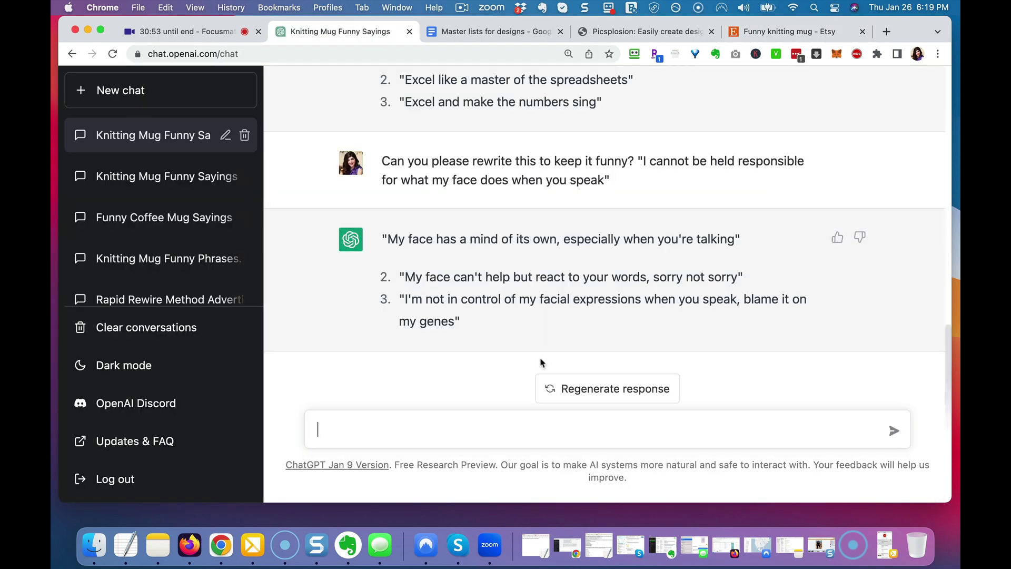
pyautogui.write('Please rewrite')
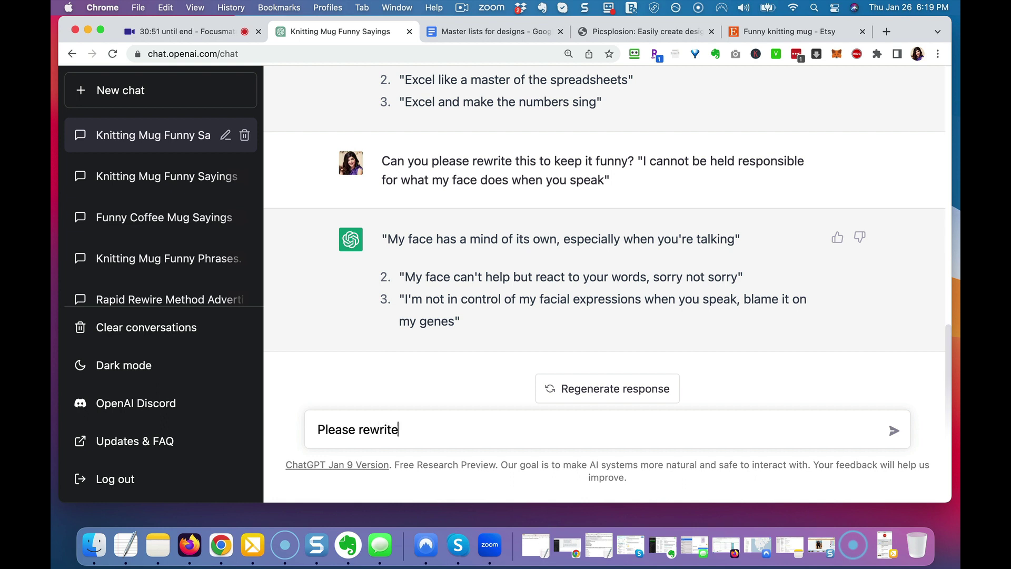
pyautogui.write(' this:')
pyautogui.hotkey('shift', 'Return')
pyautogui.hotkey('shift', 'Return')
pyautogui.write('A')
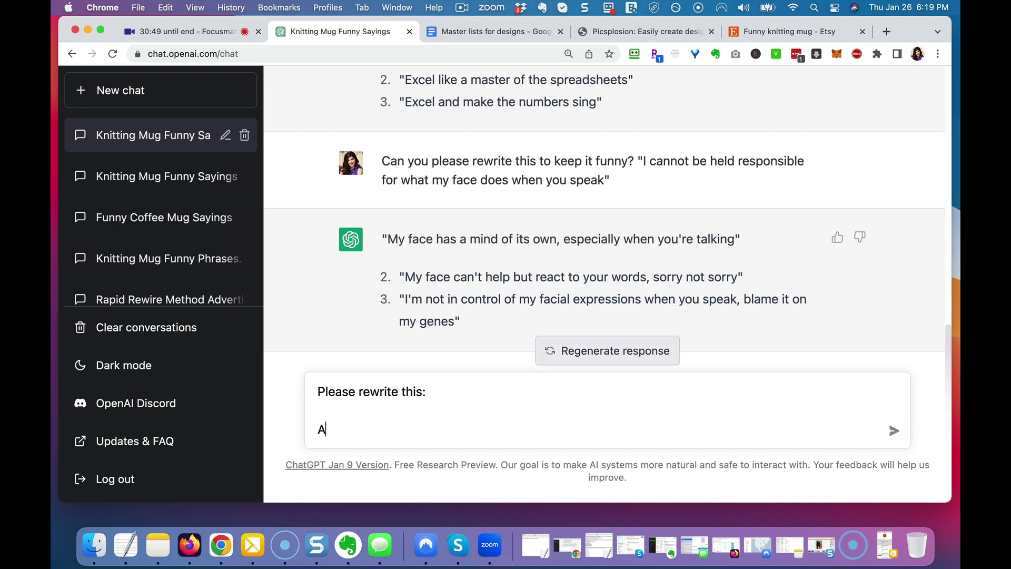
pyautogui.write(" day without knitting won't")
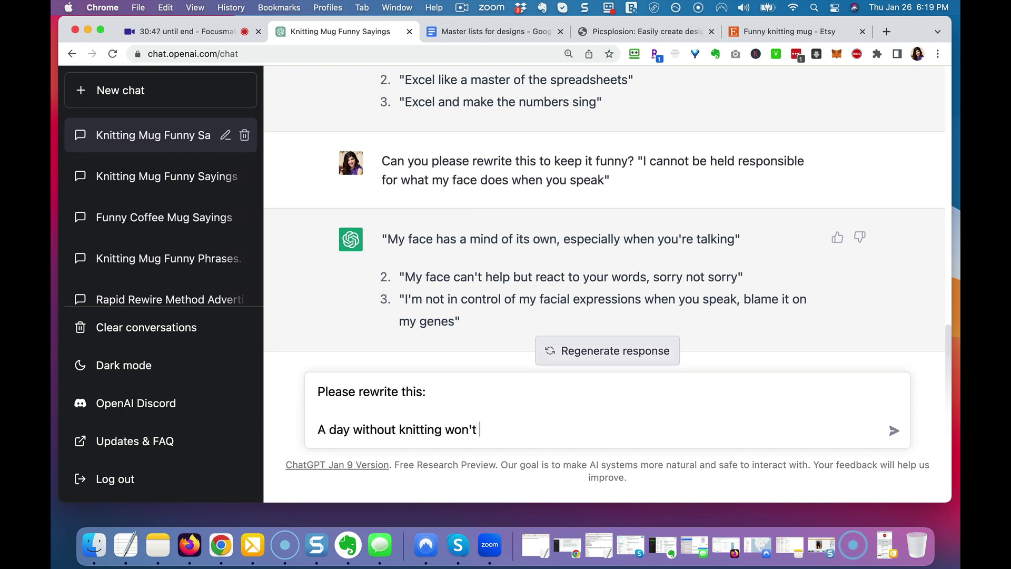
pyautogui.click(775, 31)
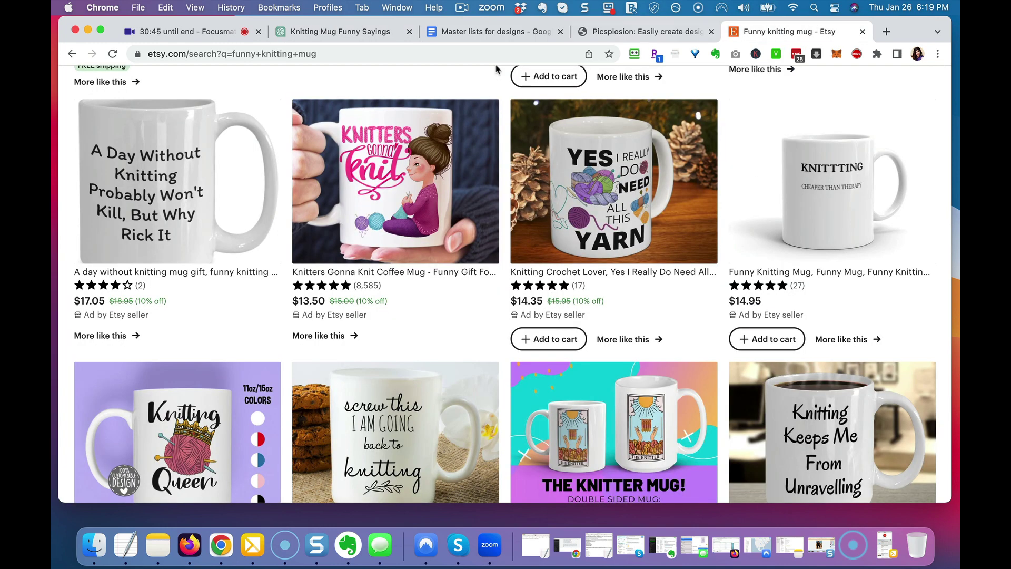
pyautogui.click(339, 36)
pyautogui.write('ki')
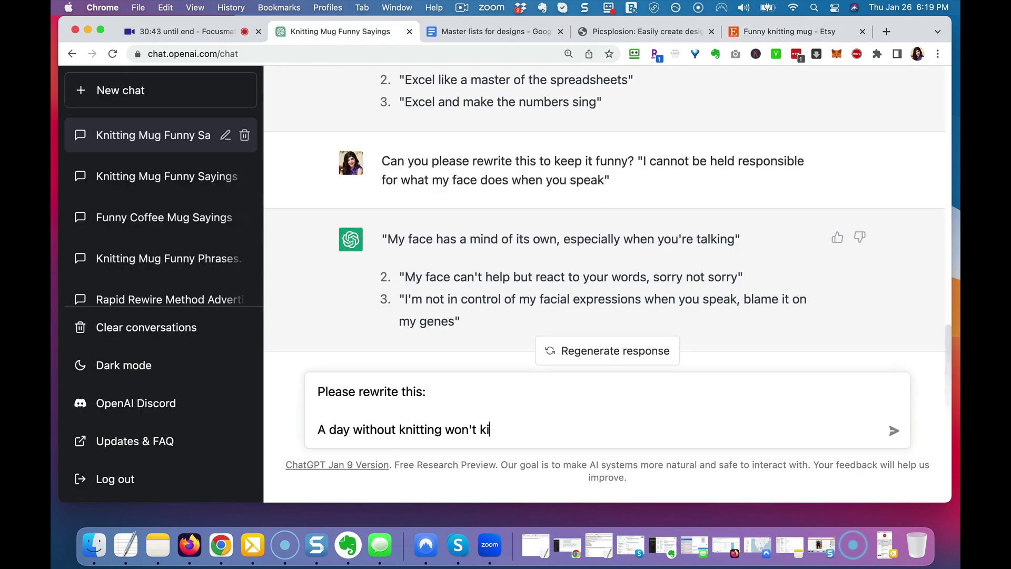
pyautogui.write('ll, but why ris')
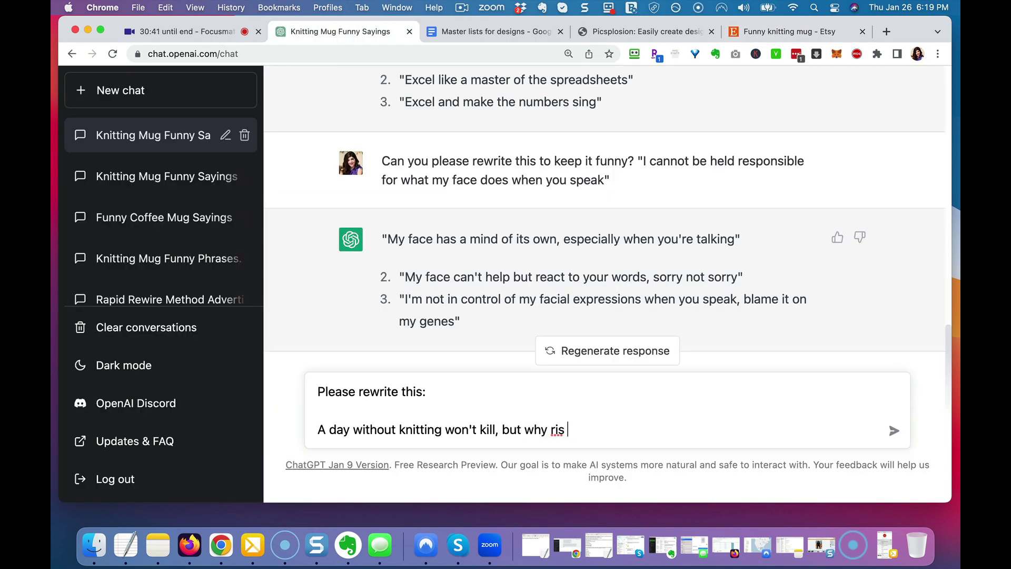
pyautogui.write('k it')
pyautogui.hotkey('shift', 'Return')
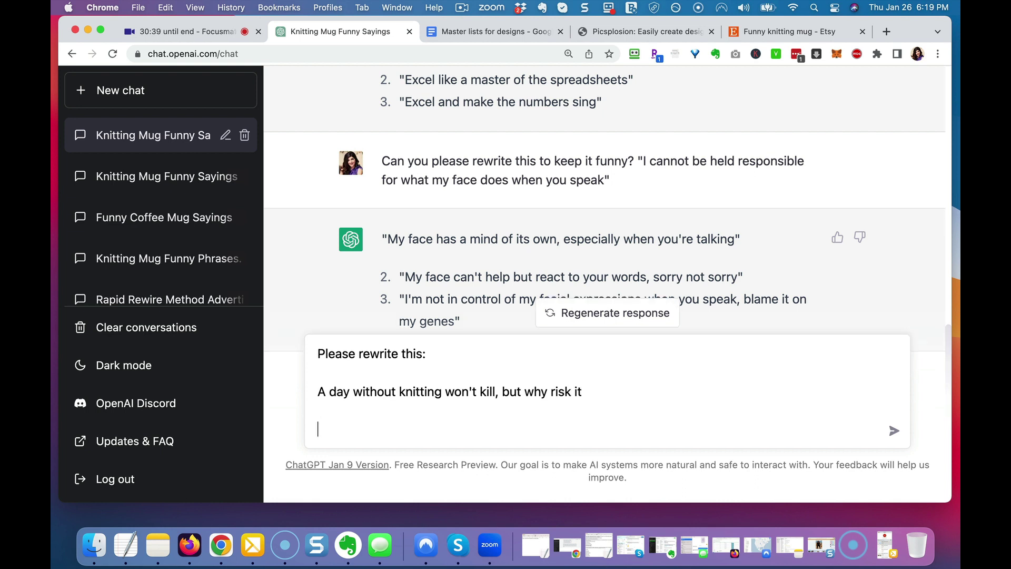
# Add "Please rewrite it in 3 waysd and keep it funny" to the prompt and send it.
pyautogui.write('Please rewrite it')
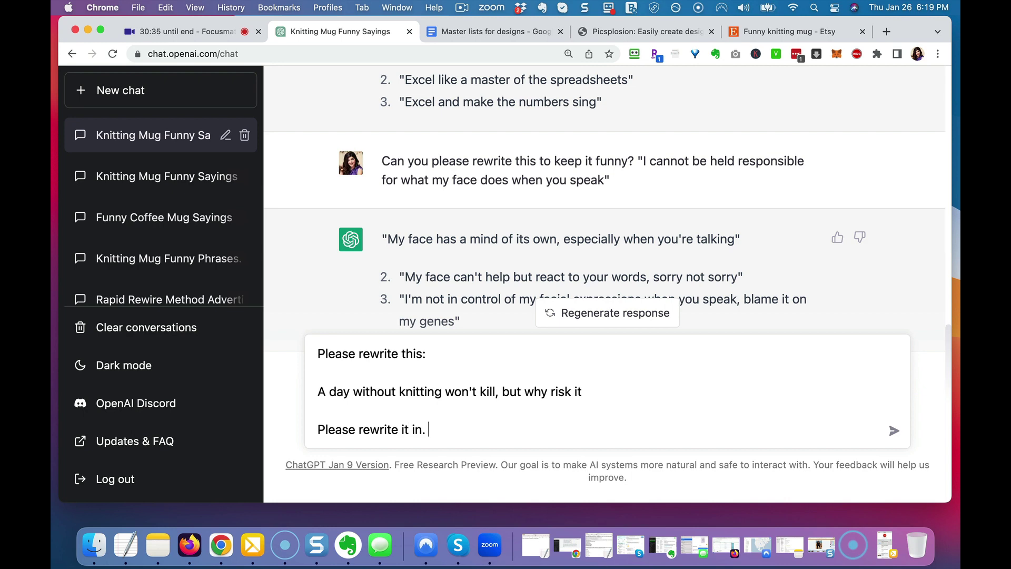
pyautogui.write(' in 3 waysd and ')
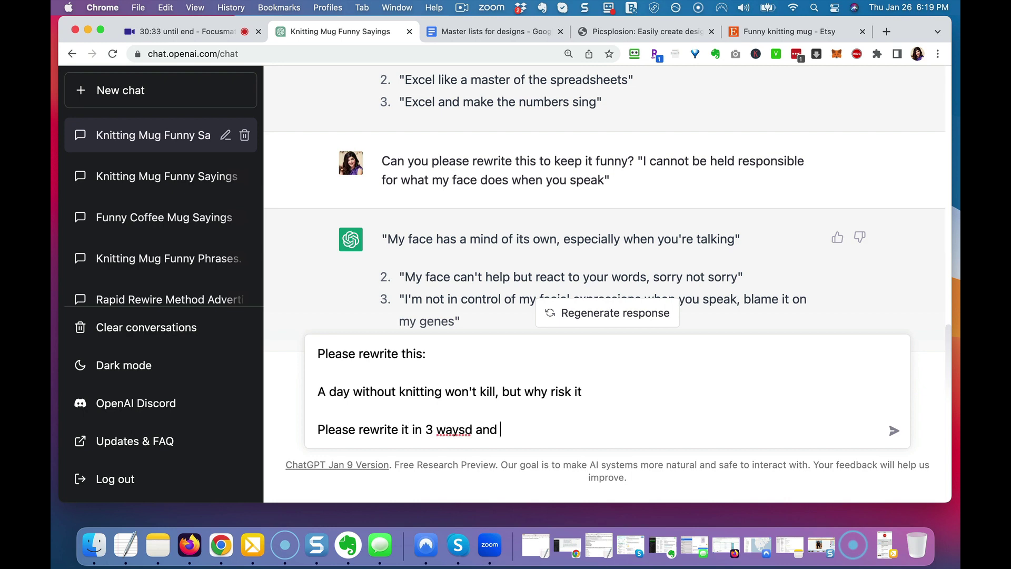
pyautogui.write('keep it funny')
pyautogui.press('Return')
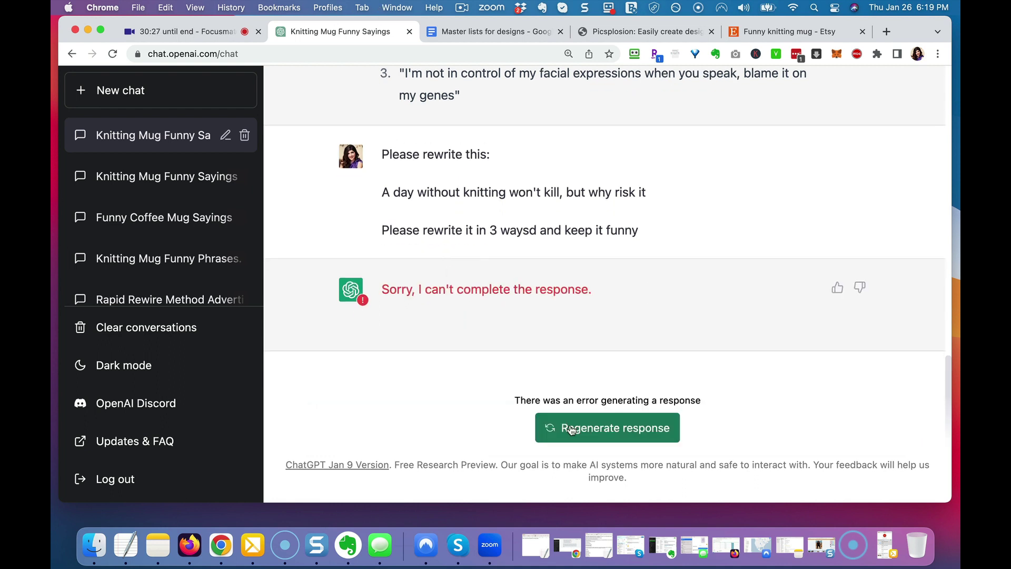
# Retry the response, then copy the whole rewrite prompt and resend it in a fresh ChatGPT conversation.
pyautogui.click(571, 429)
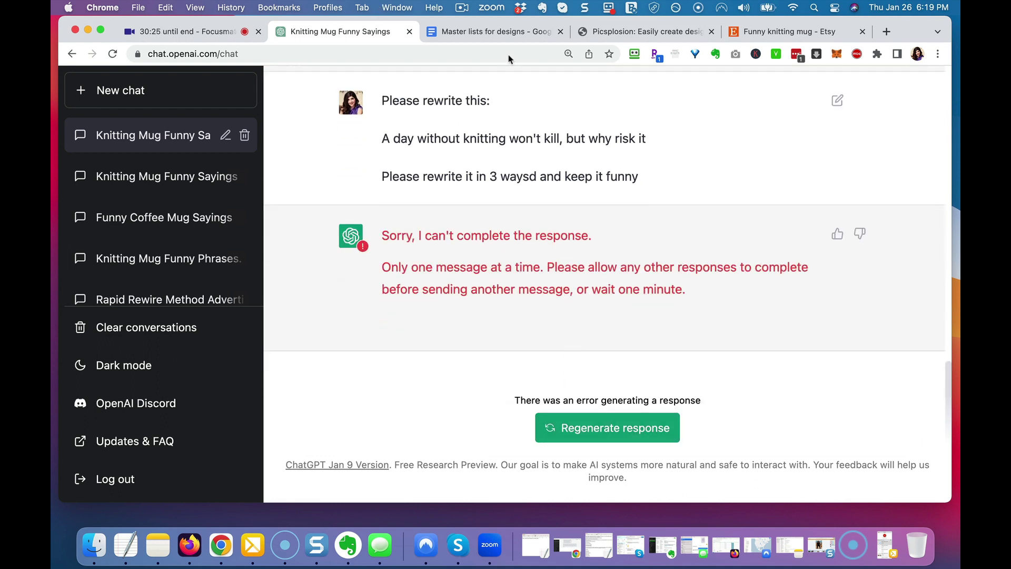
pyautogui.click(492, 51)
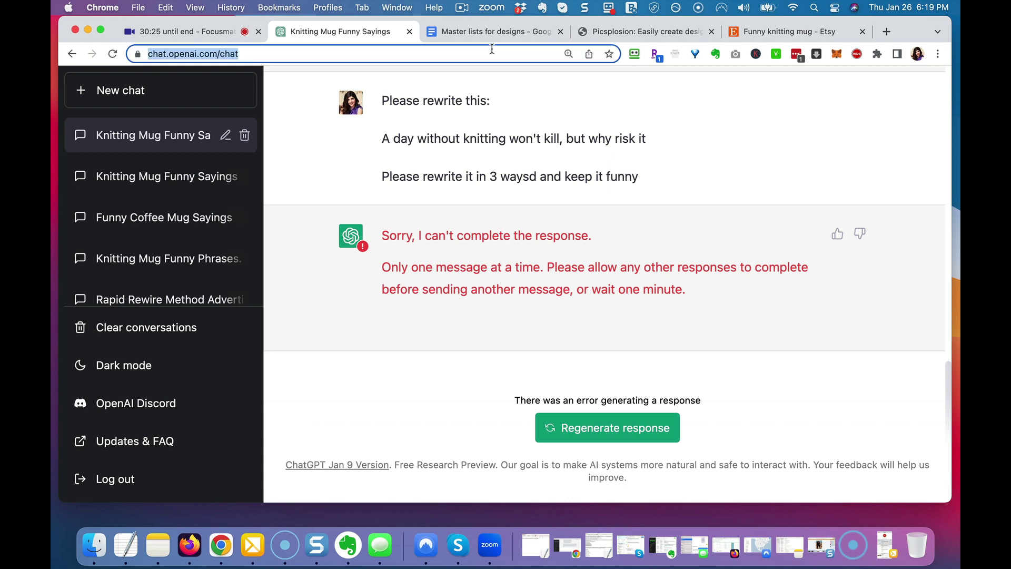
pyautogui.tripleClick(556, 176)
pyautogui.press('super+c')
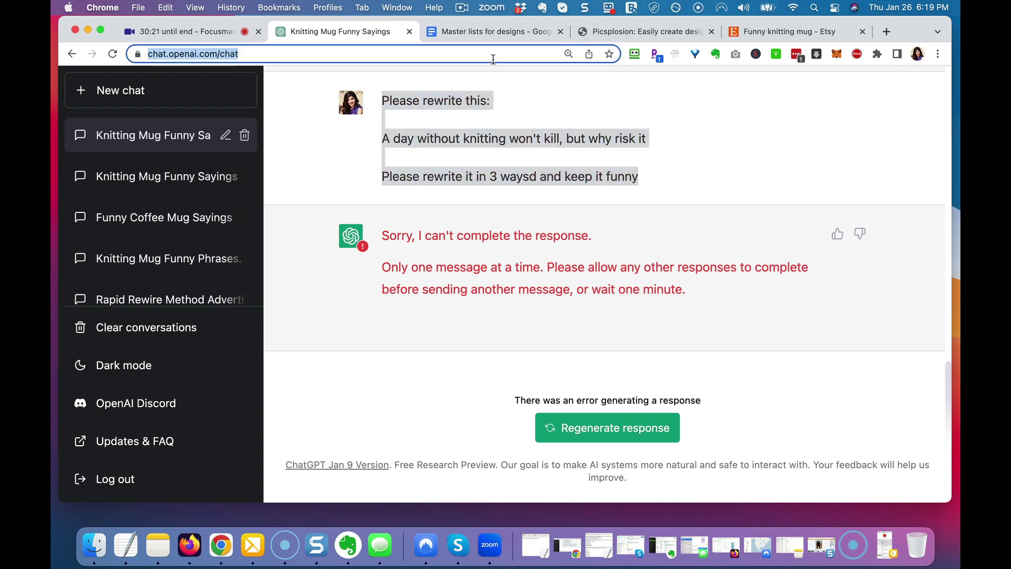
pyautogui.press('Return')
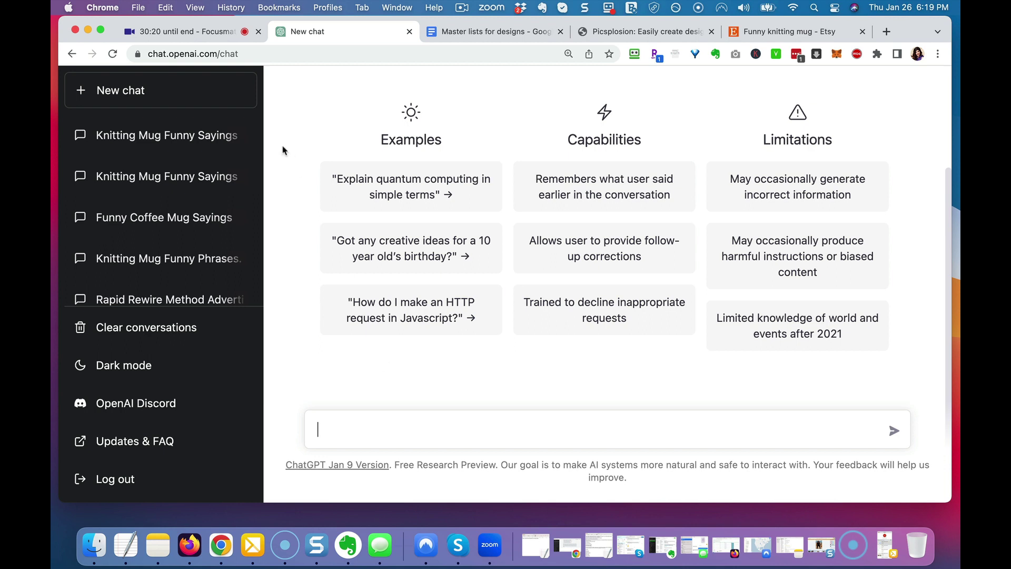
pyautogui.press('super+v')
pyautogui.press('Return')
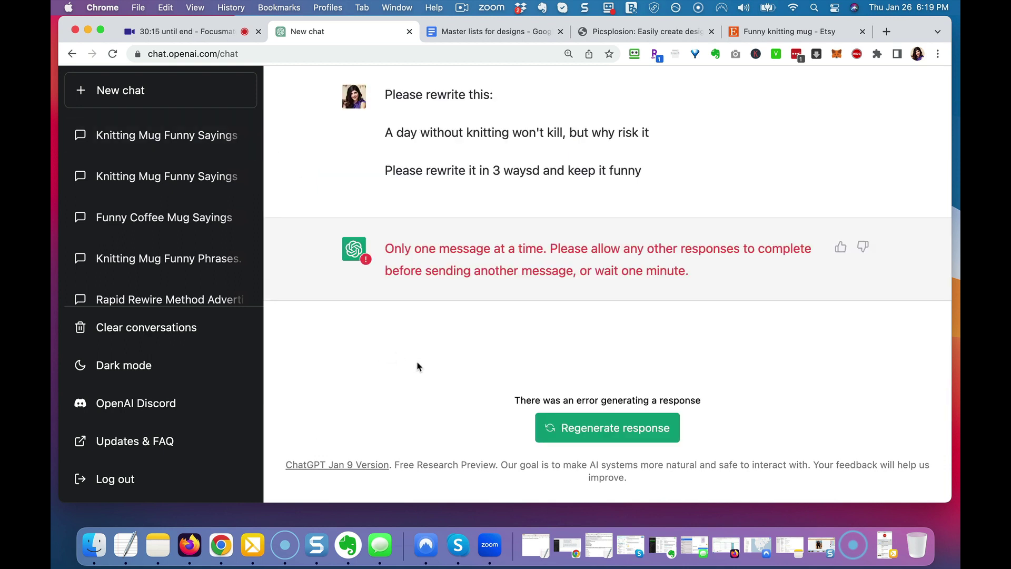
# Open the earlier mug-saying conversations and review the nurse, knitting and civil engineering phrases in them.
pyautogui.click(176, 177)
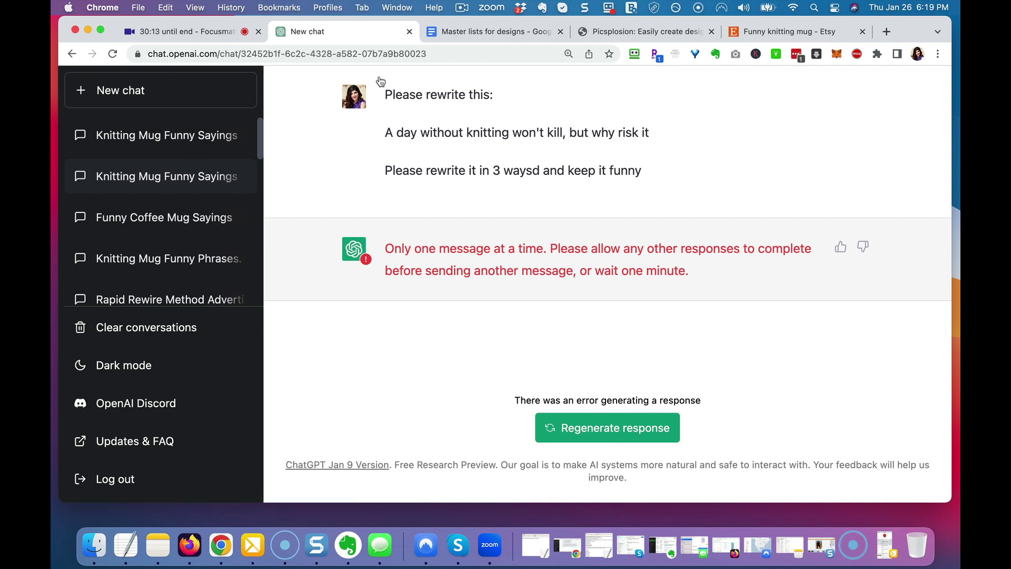
pyautogui.scroll(-15, 436, 219)
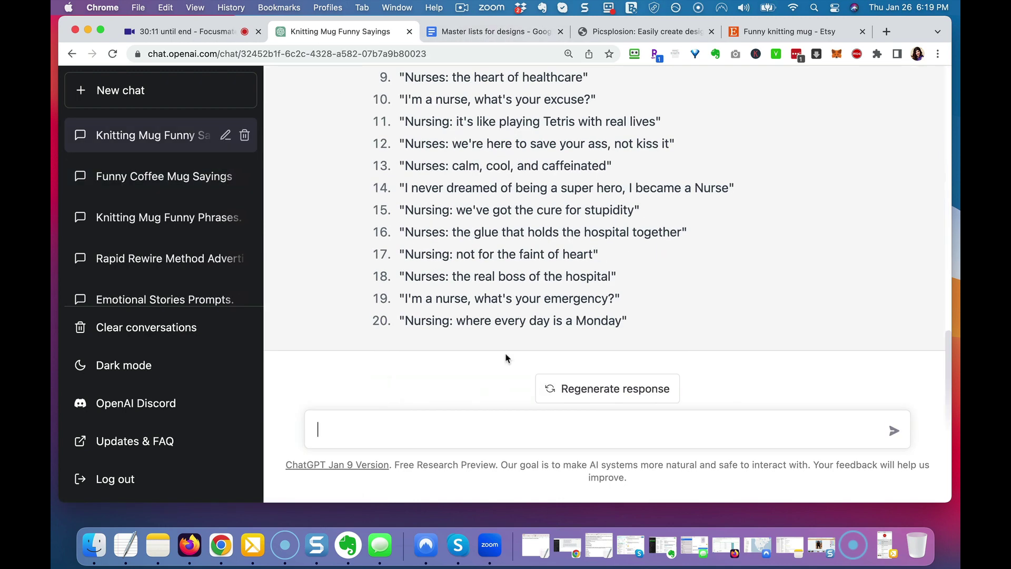
pyautogui.scroll(2, 190, 229)
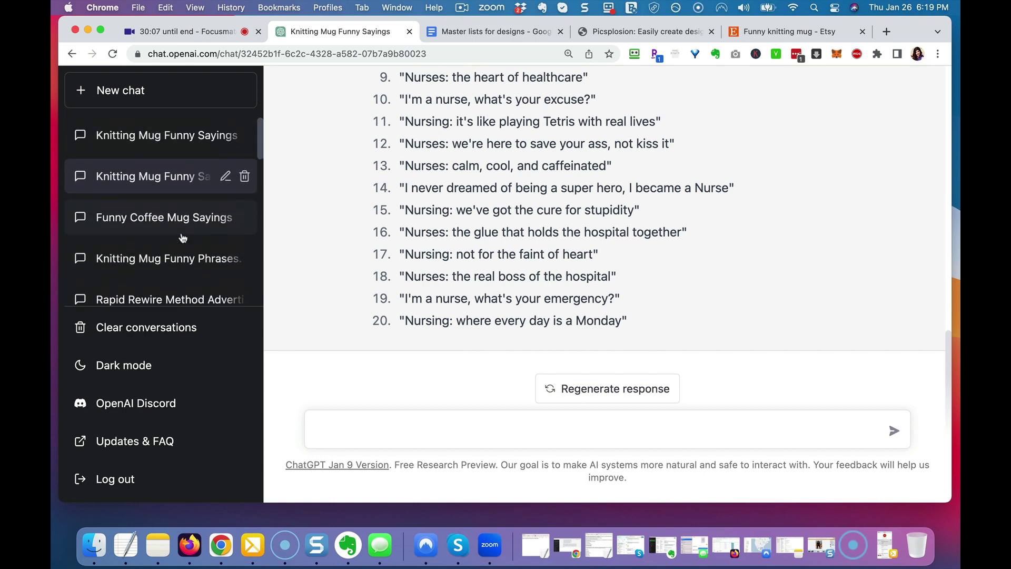
pyautogui.click(179, 257)
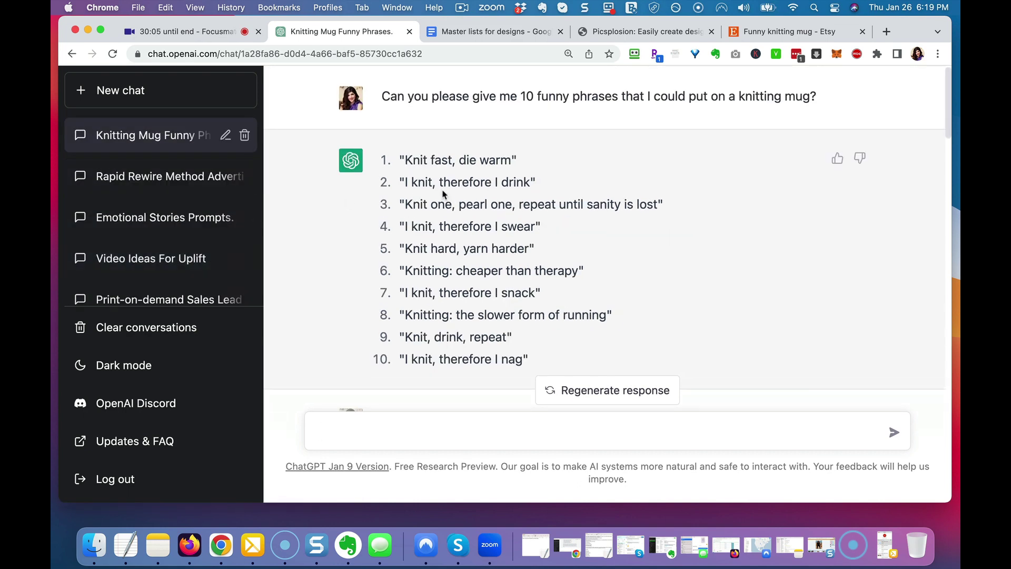
pyautogui.scroll(-20, 442, 194)
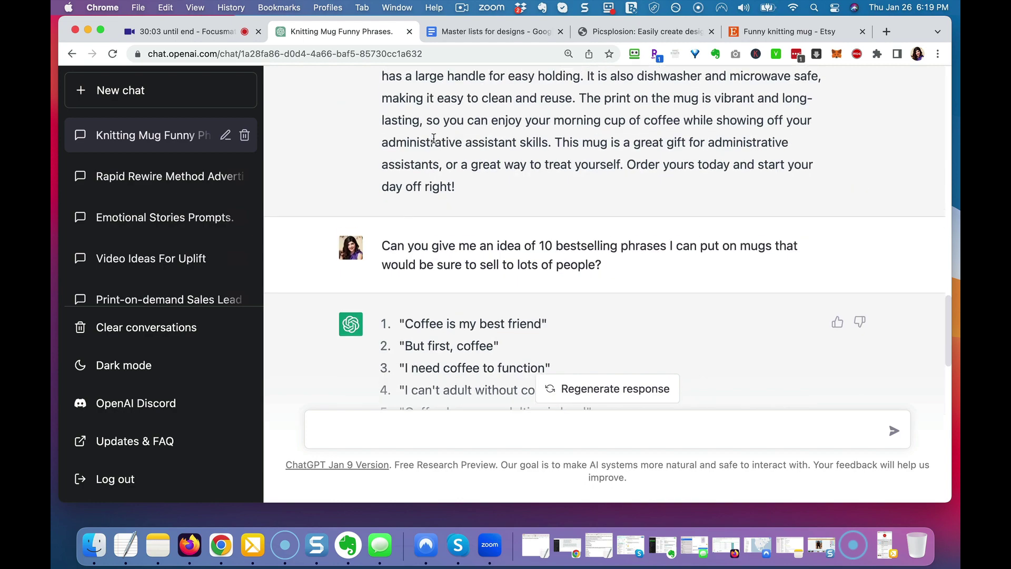
pyautogui.scroll(15, 434, 139)
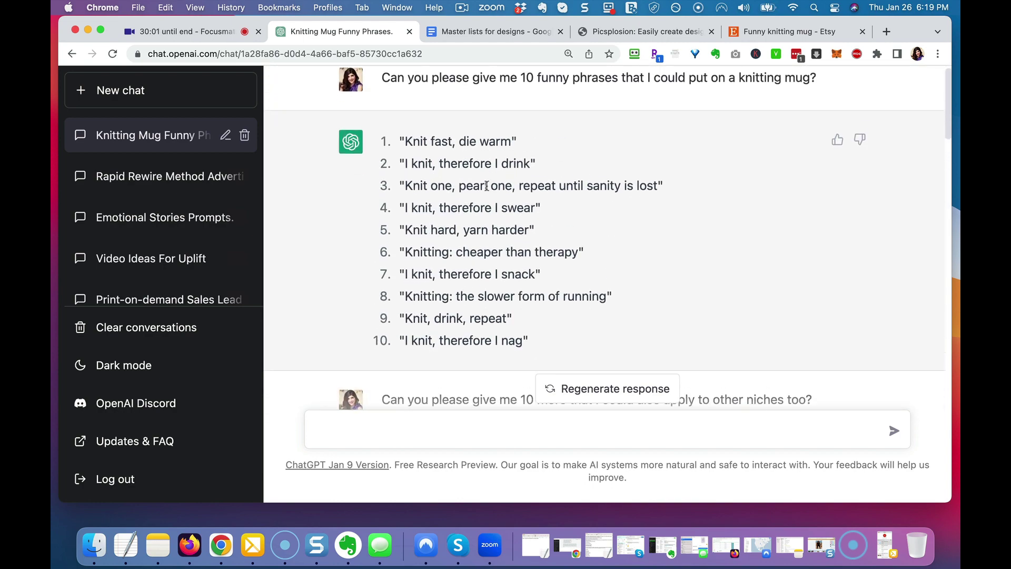
pyautogui.scroll(-6, 487, 185)
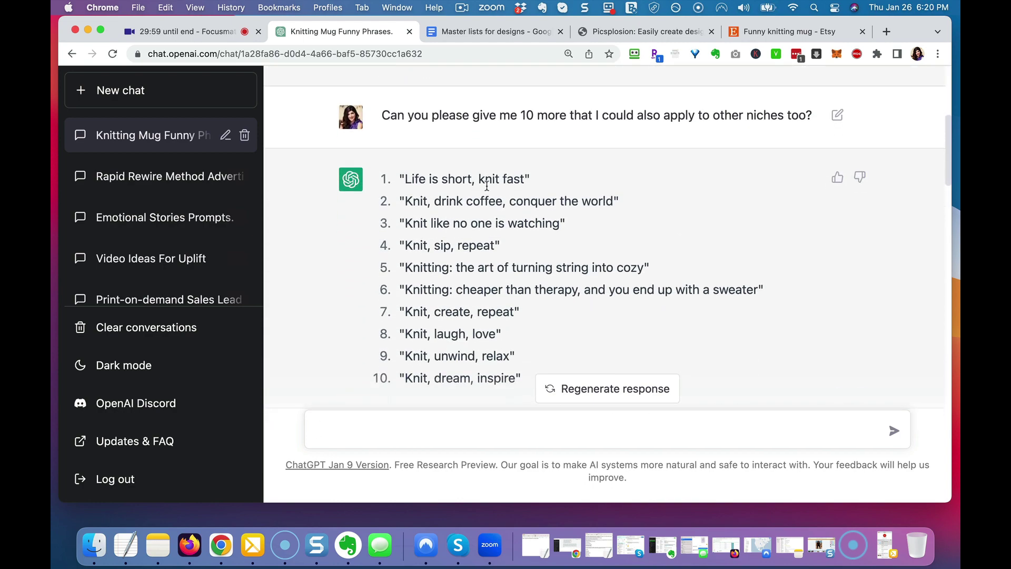
pyautogui.scroll(-2, 488, 189)
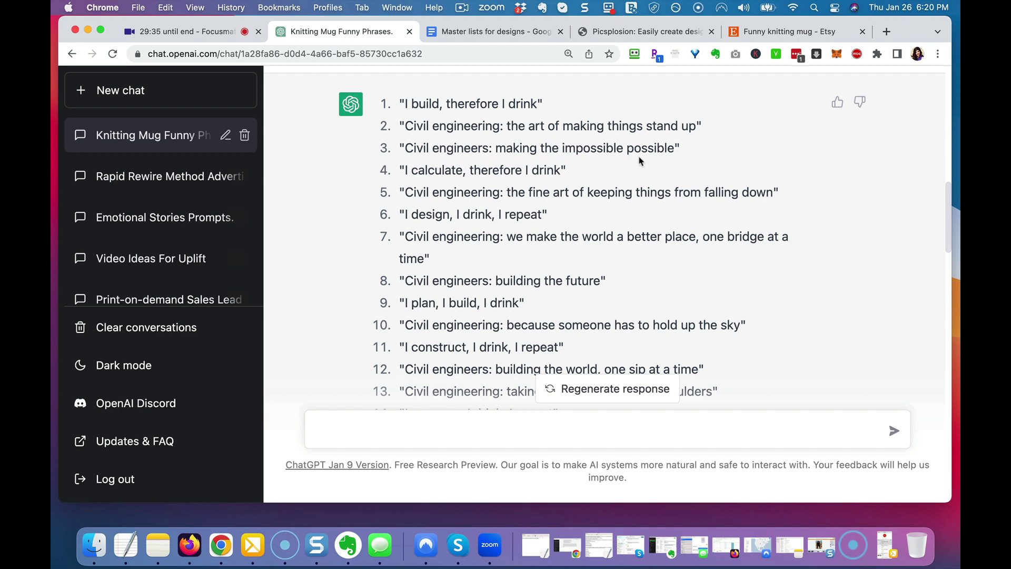
# Switch to the Google Docs master lists to view the Occupations section, and return to ChatGPT to read the civil engineering sayings.
pyautogui.click(498, 32)
pyautogui.click(113, 274)
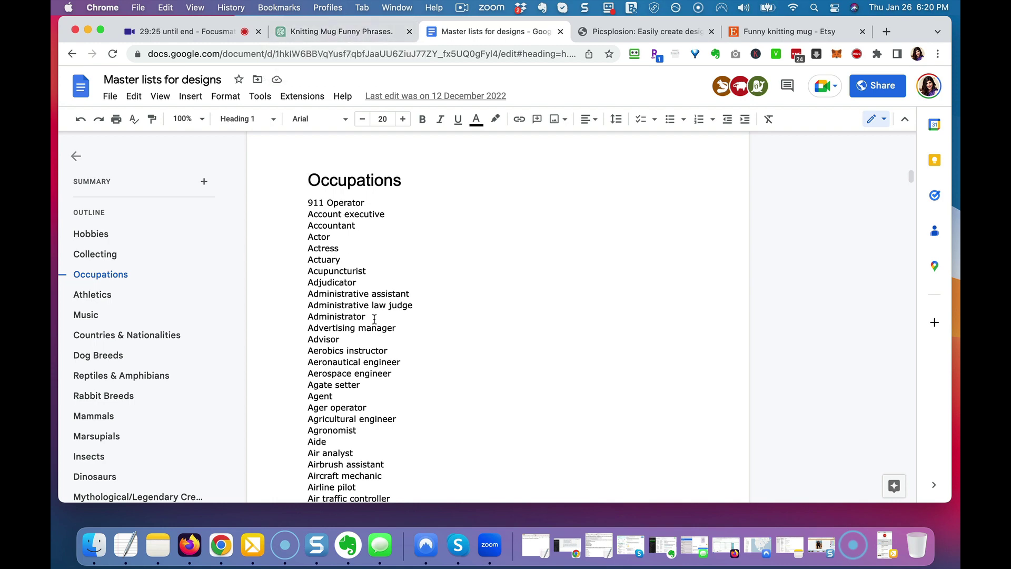
pyautogui.click(347, 33)
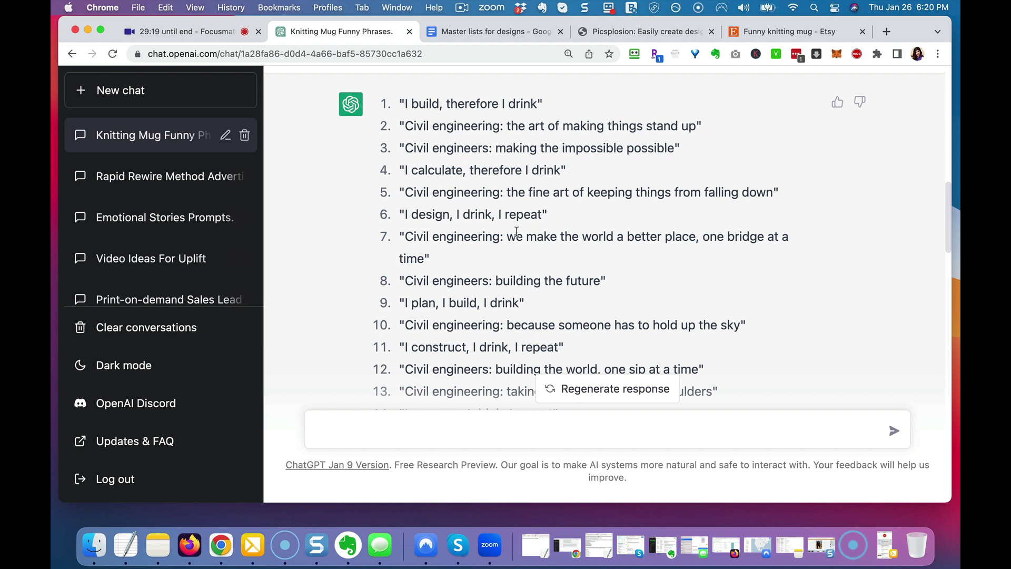
pyautogui.scroll(-3, 507, 236)
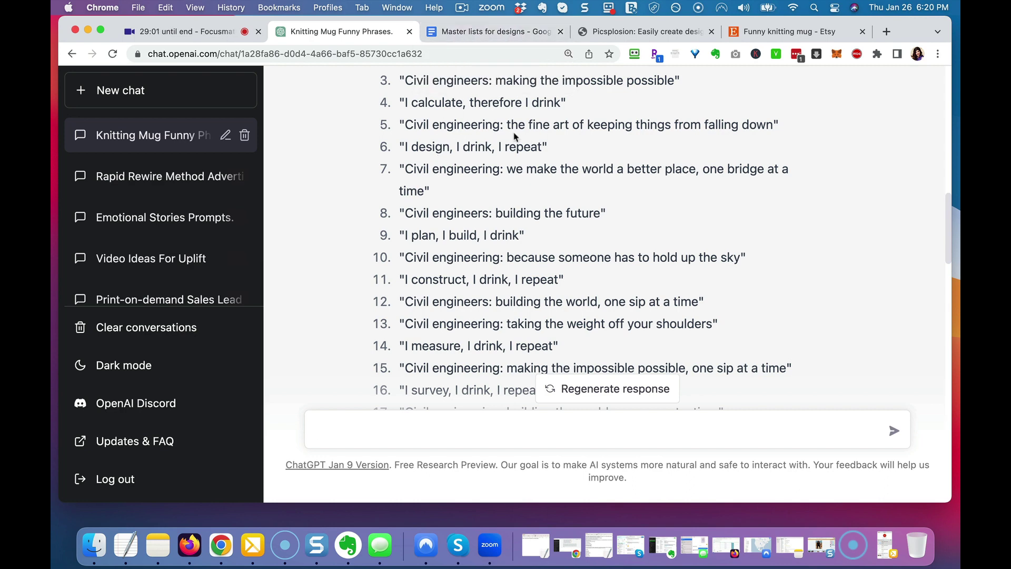
# Browse the Music, Rabbit Breeds and Mammals sections of the Google Docs master lists, and read further through ChatGPT's civil engineering sayings.
pyautogui.click(485, 32)
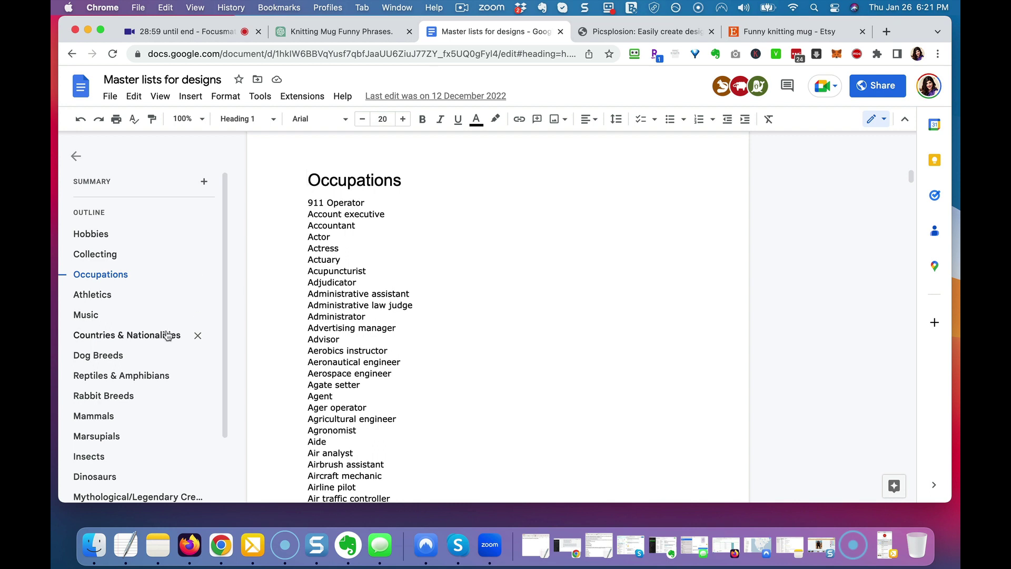
pyautogui.click(126, 318)
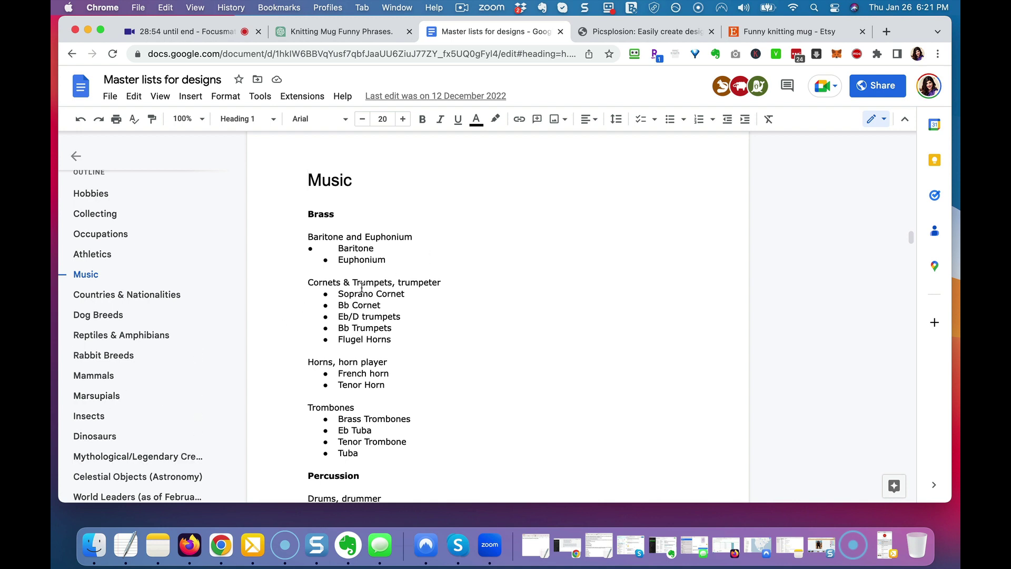
pyautogui.click(117, 351)
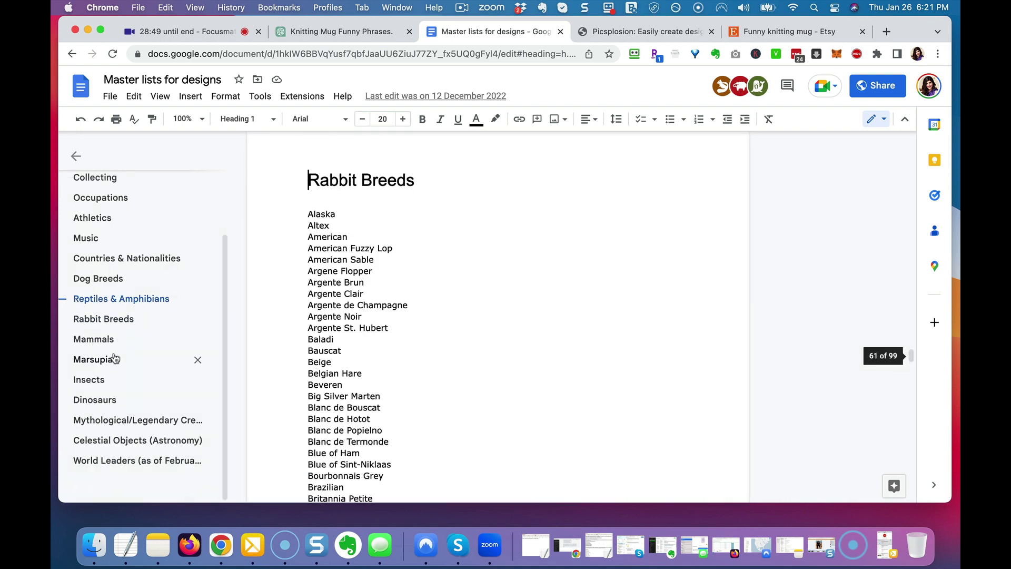
pyautogui.scroll(-1, 373, 263)
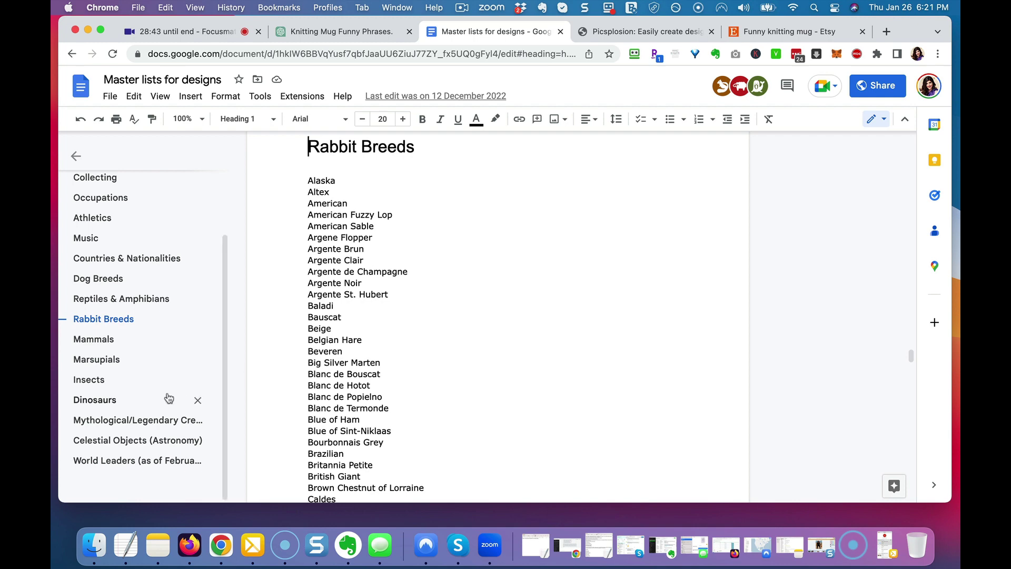
pyautogui.scroll(-10, 335, 369)
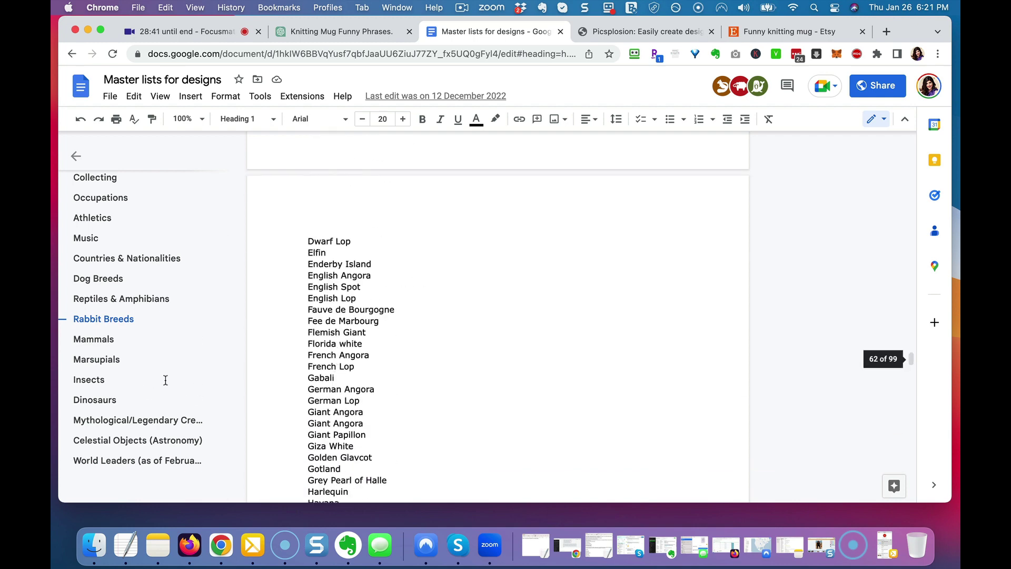
pyautogui.click(102, 341)
pyautogui.scroll(-15, 336, 340)
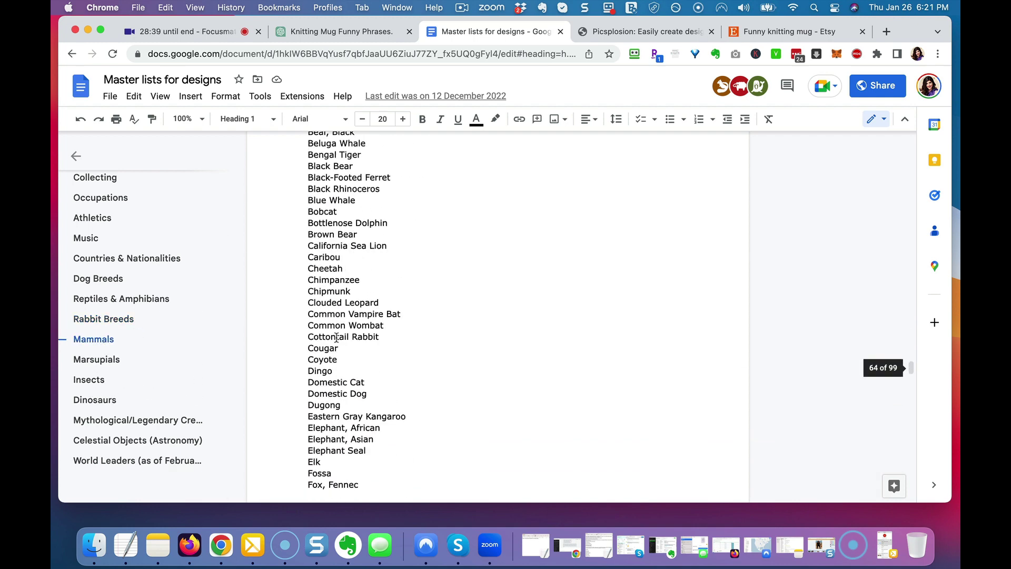
pyautogui.click(328, 32)
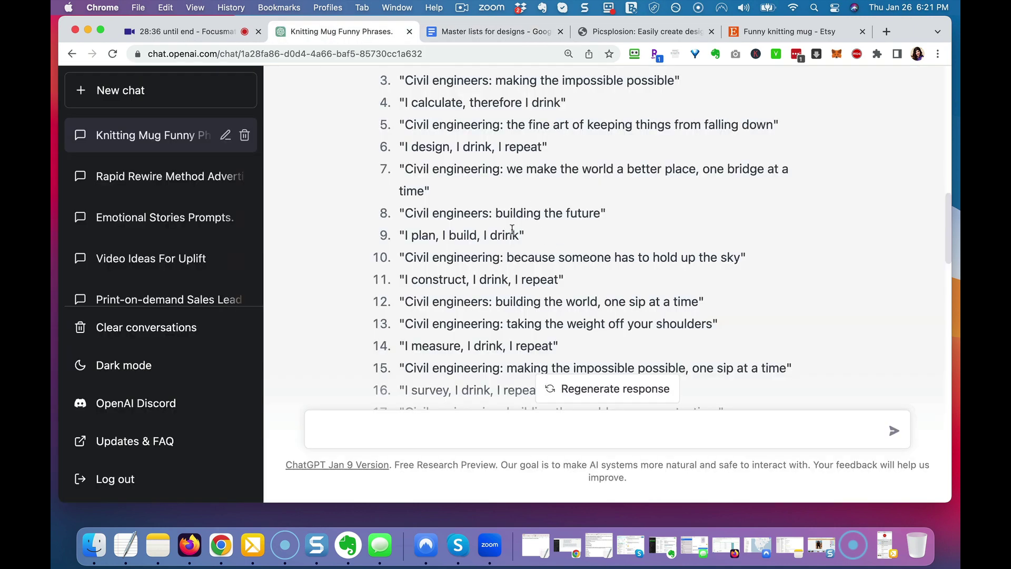
pyautogui.scroll(-4, 512, 229)
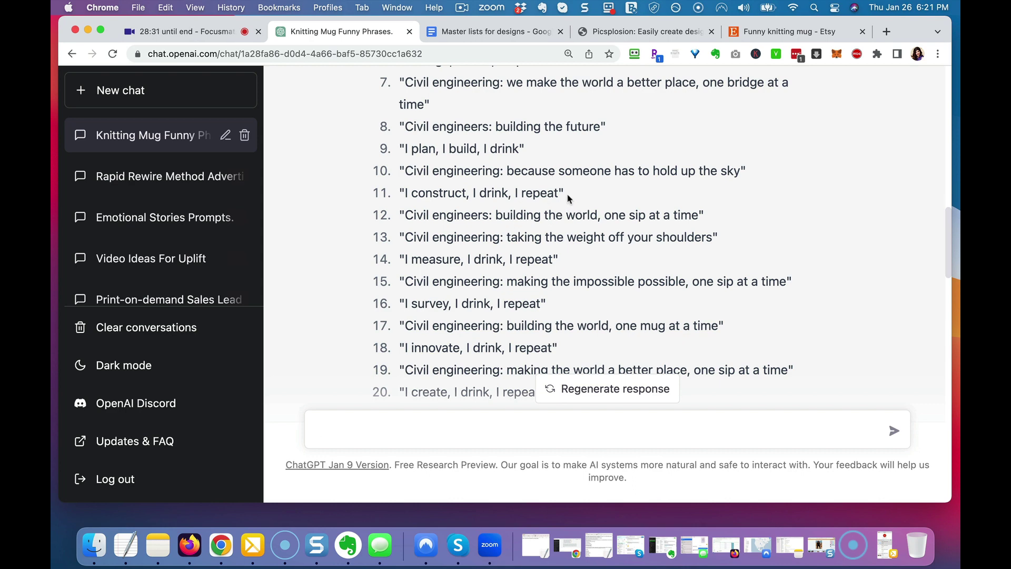
# Review the rest of the civil engineering mug phrases and the Amazon description request for the administrative assistant mug.
pyautogui.scroll(-2, 567, 197)
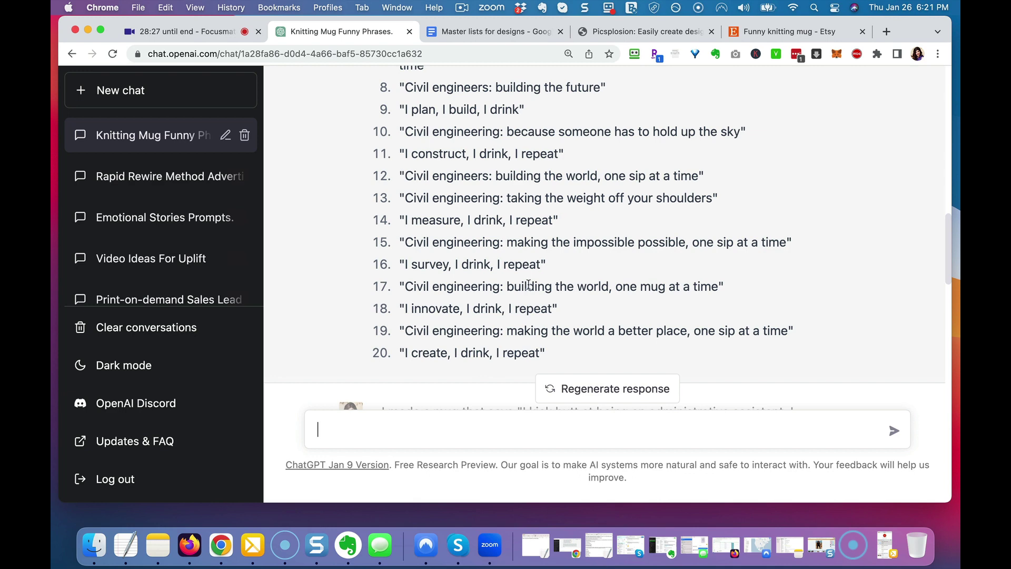
pyautogui.scroll(-5, 510, 196)
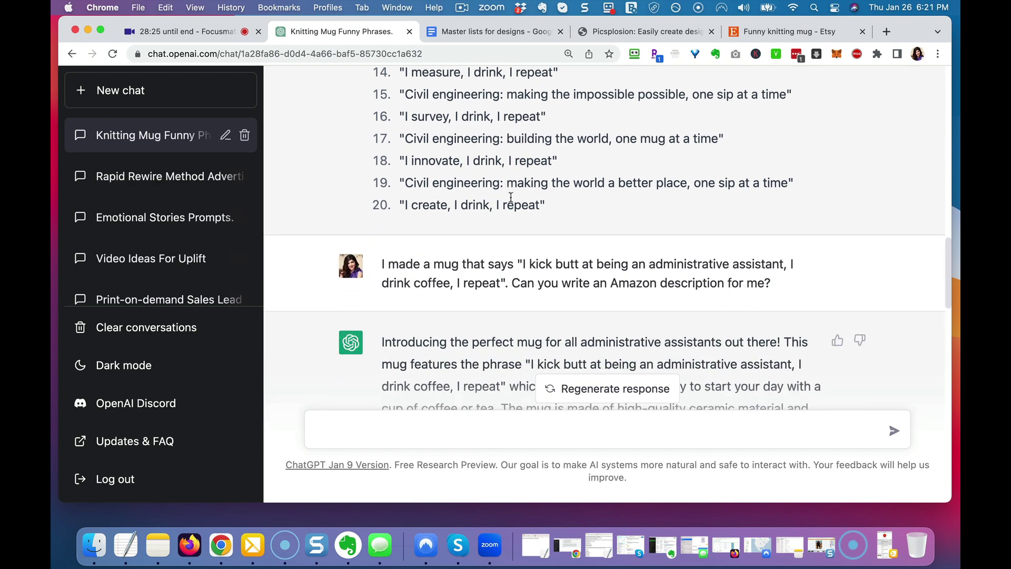
pyautogui.scroll(1, 510, 197)
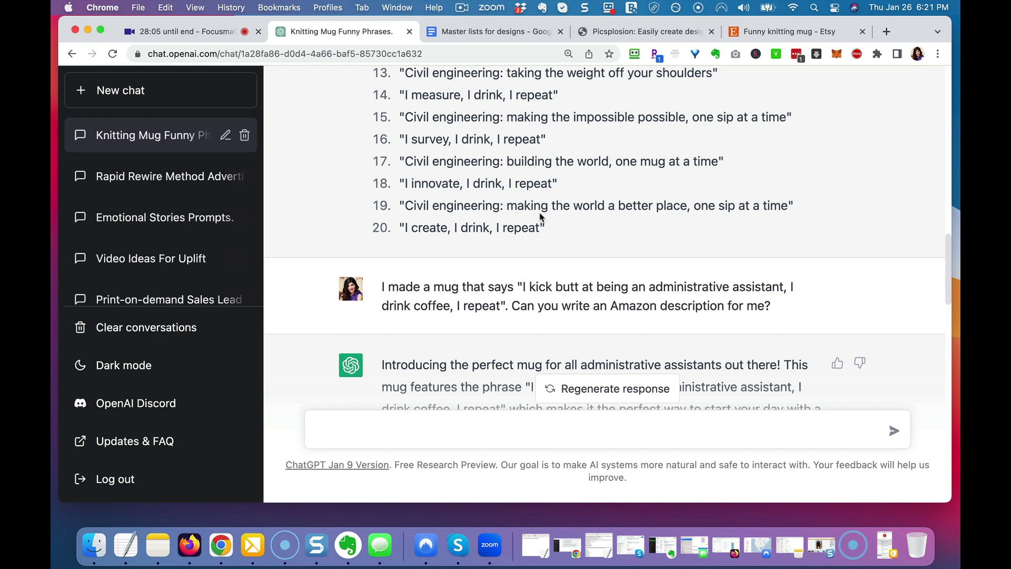
pyautogui.scroll(10, 541, 216)
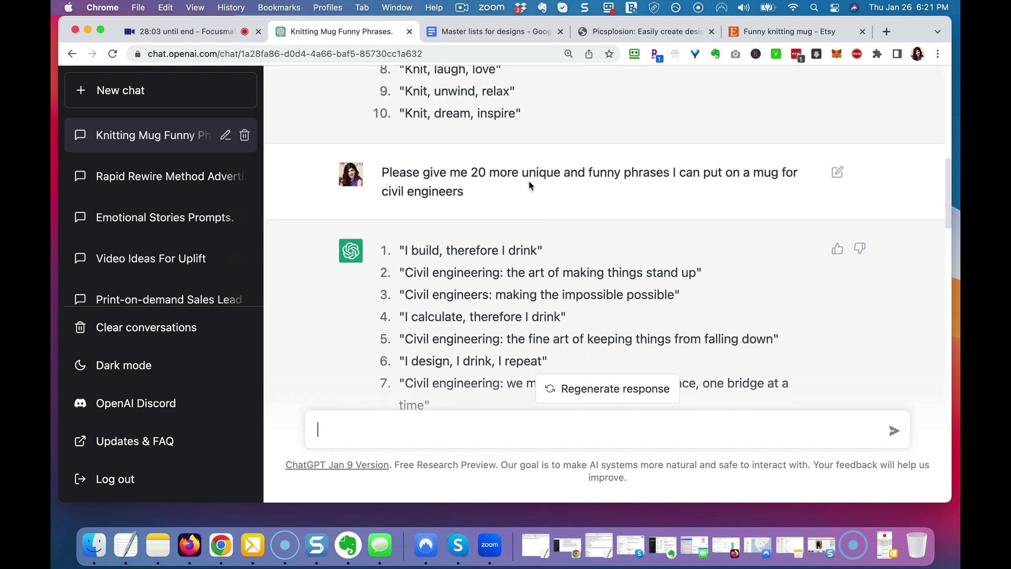
pyautogui.scroll(-2, 539, 227)
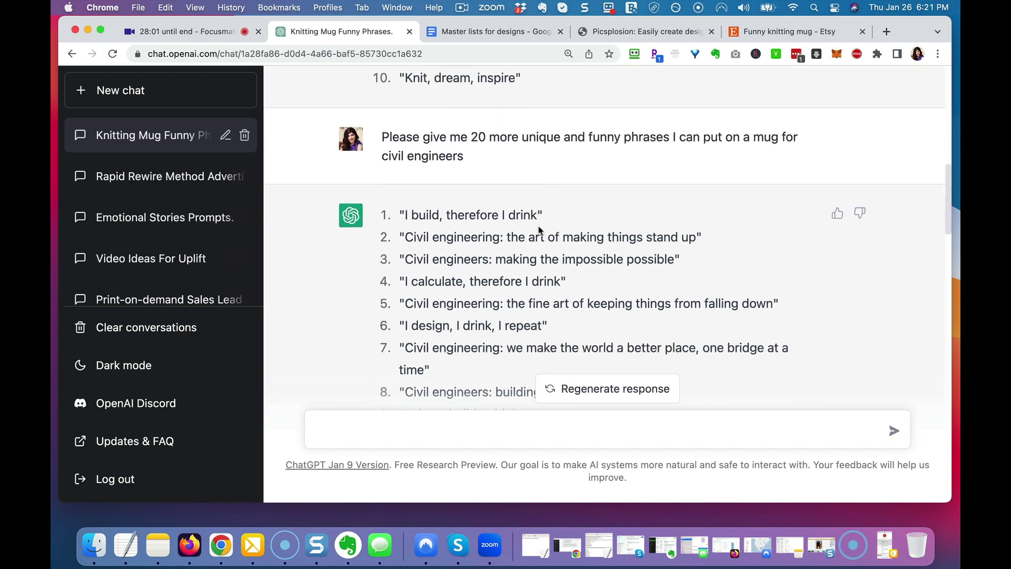
pyautogui.scroll(-10, 540, 231)
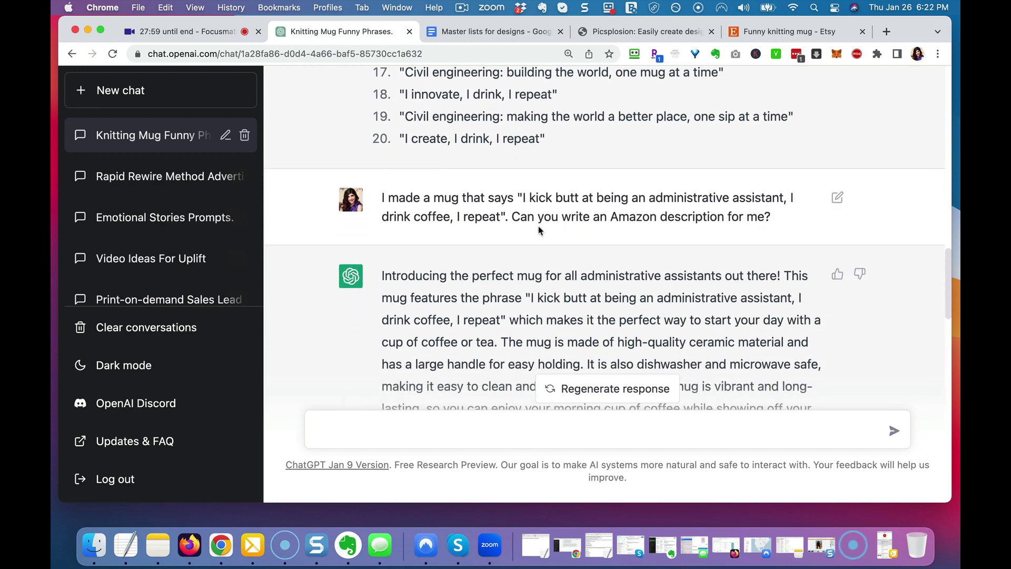
pyautogui.scroll(-2, 539, 231)
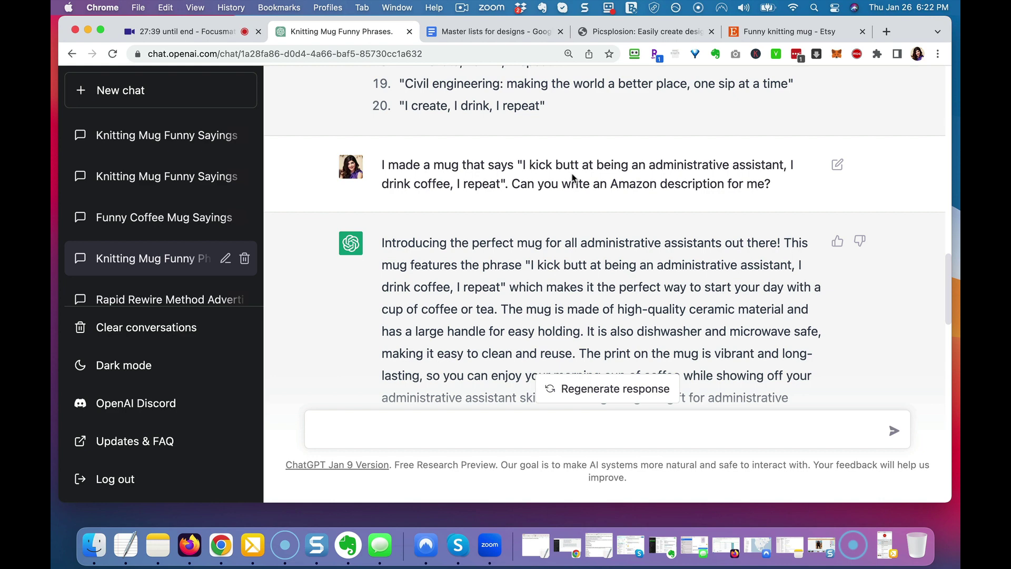
pyautogui.scroll(3, 574, 192)
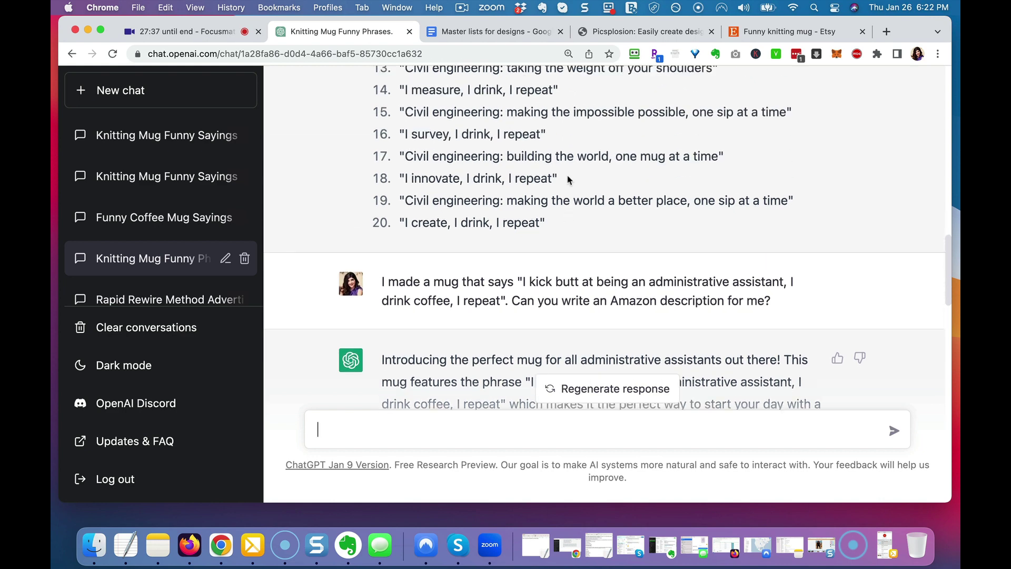
pyautogui.scroll(-3, 538, 237)
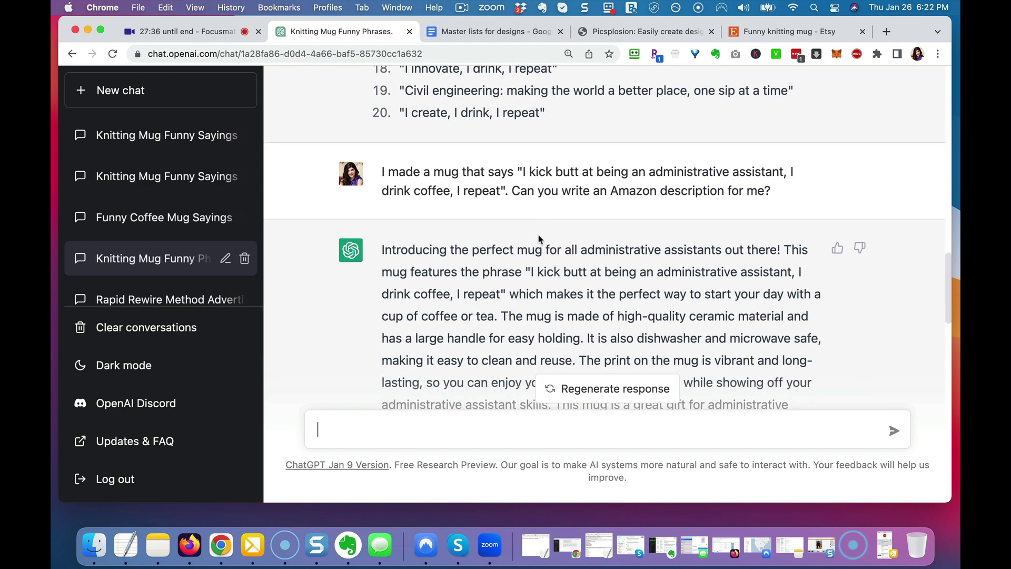
# Read the Amazon description for the administrative assistant mug, highlighting its "mug for" and "gift for administrative assistants" wording.
pyautogui.scroll(-3, 538, 238)
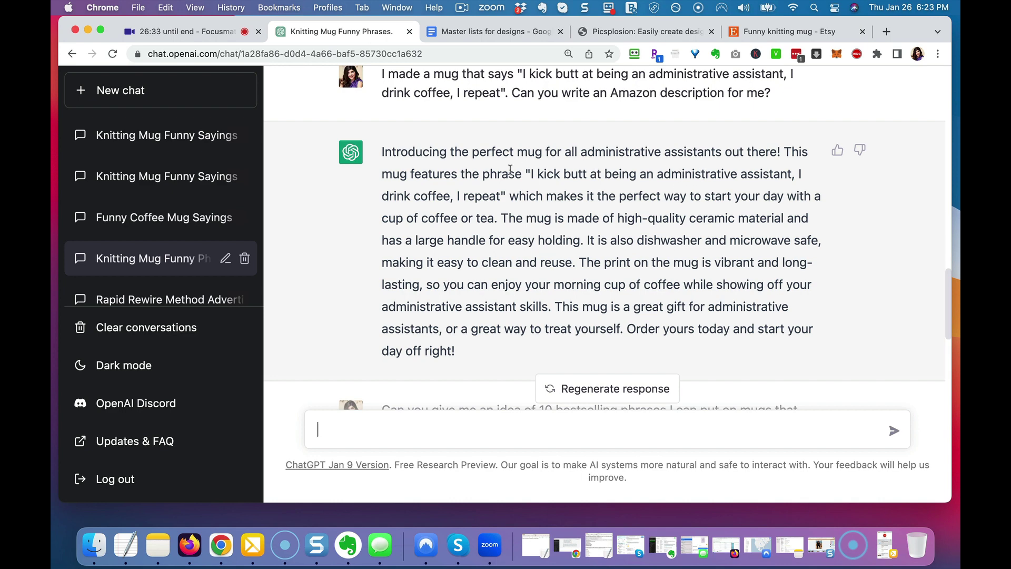
pyautogui.moveTo(530, 153); pyautogui.dragTo(550, 153)
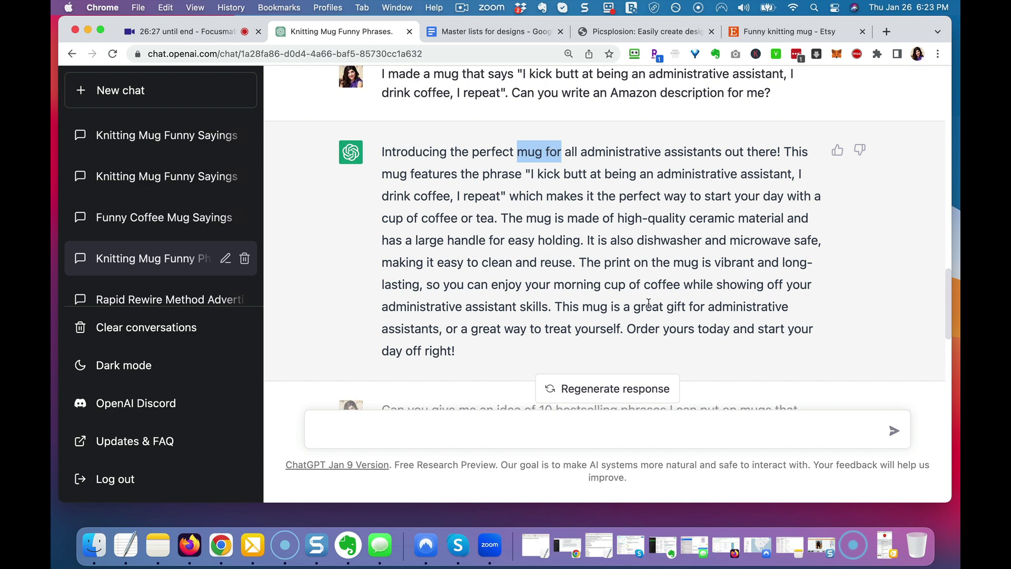
pyautogui.moveTo(668, 307); pyautogui.dragTo(423, 340)
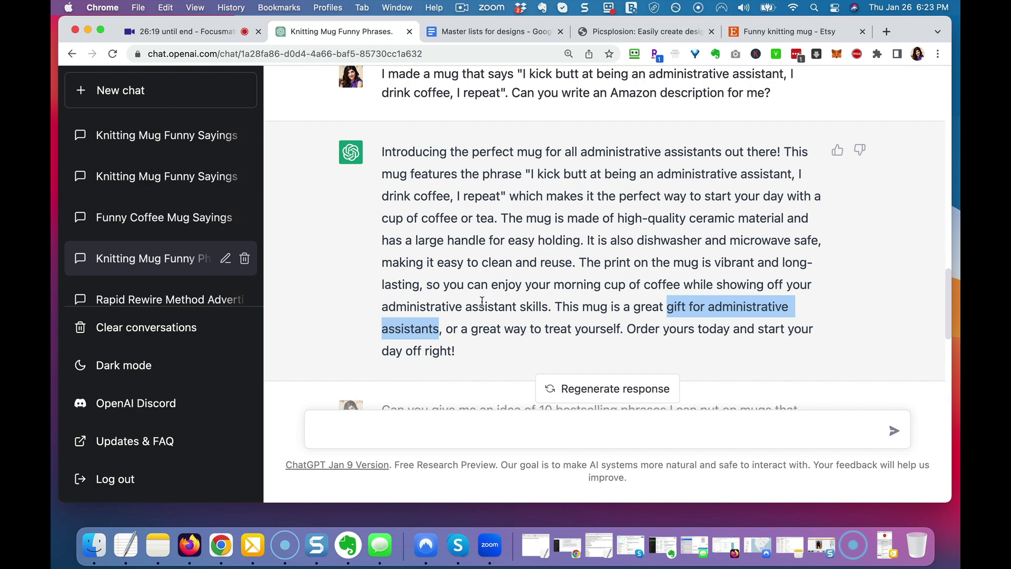
pyautogui.scroll(-1, 494, 278)
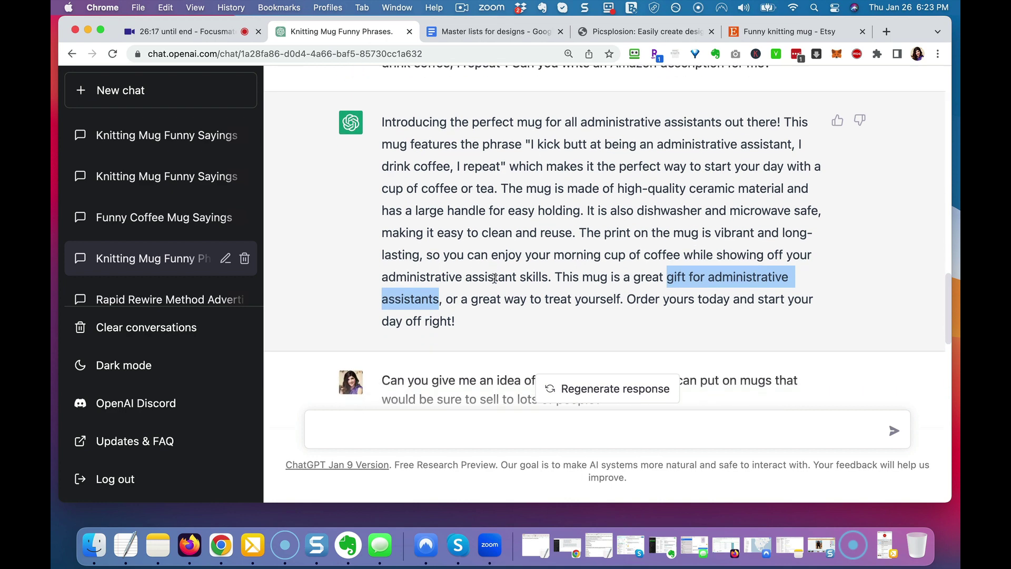
pyautogui.scroll(-2, 540, 227)
pyautogui.scroll(1, 540, 226)
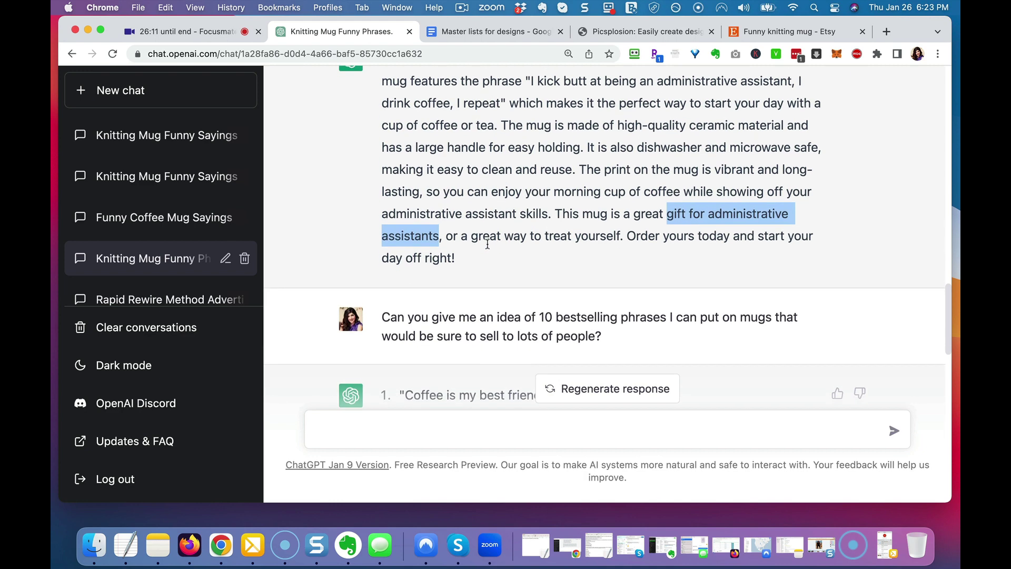
# Ask ChatGPT for an Amazon description selling a mug for administrative assistants, focused on the keyword "Administrative Assistant Mug".
pyautogui.click(412, 424)
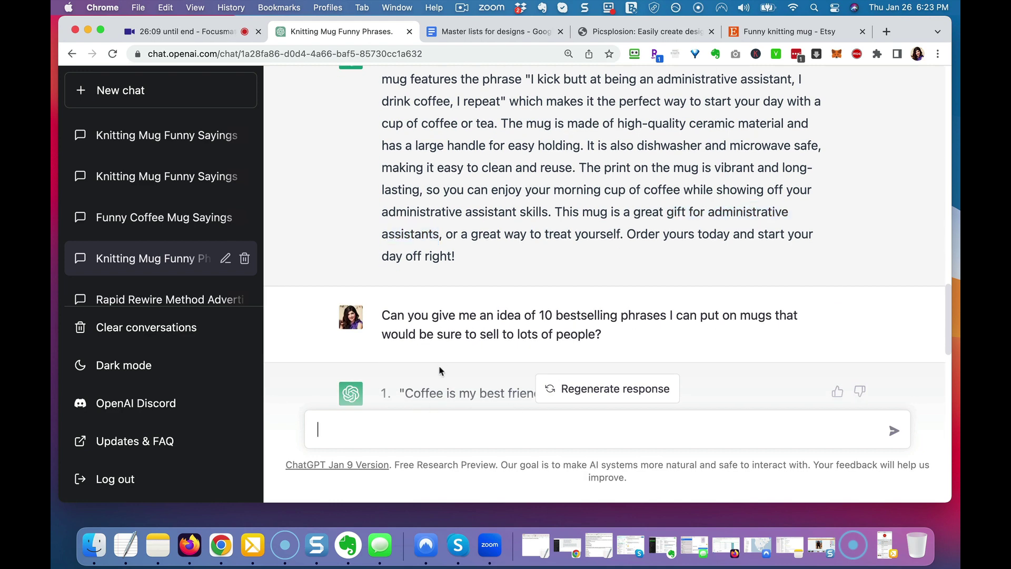
pyautogui.write('Please write')
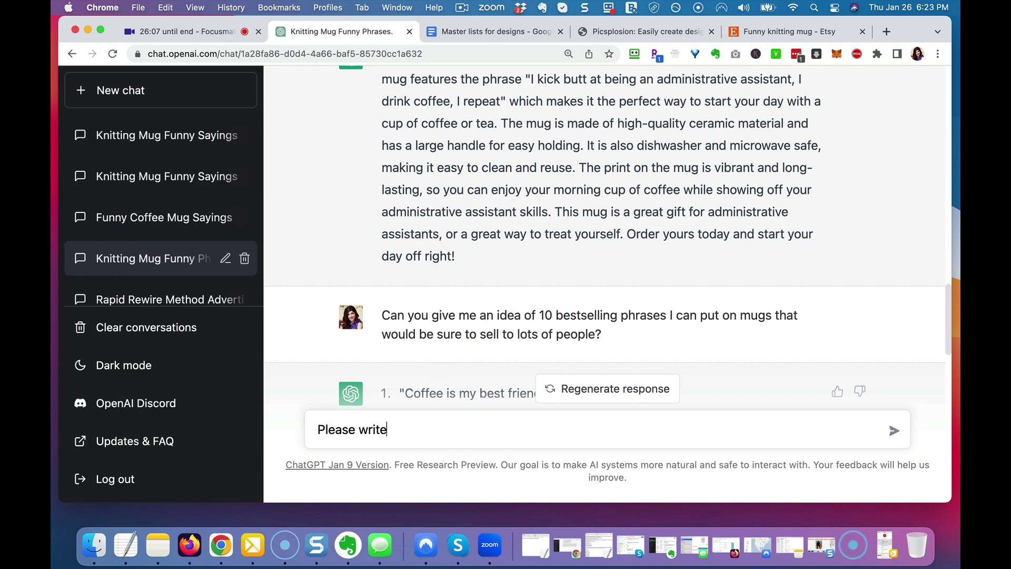
pyautogui.write(' me an amazon des')
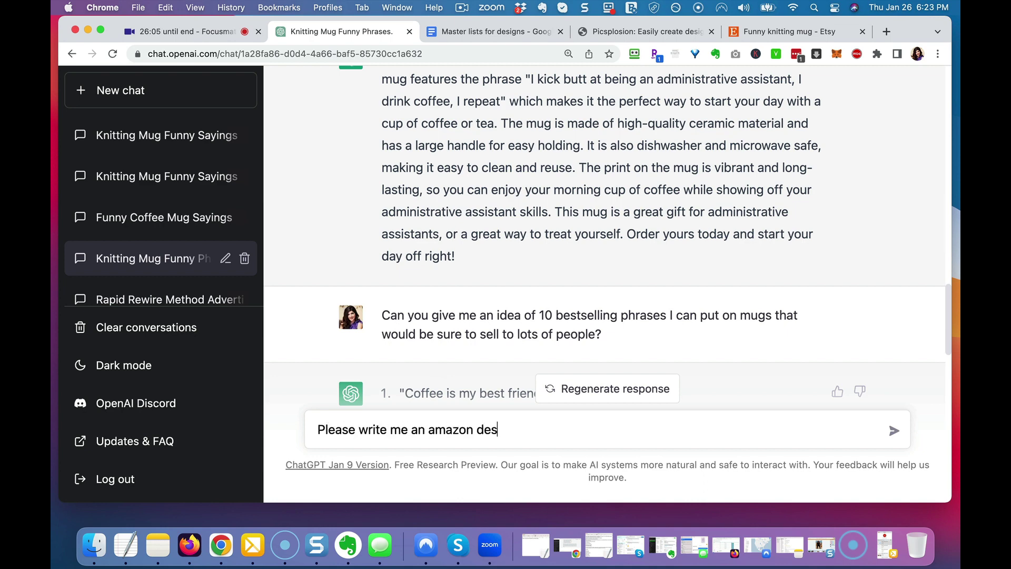
pyautogui.write('cription selling a mug')
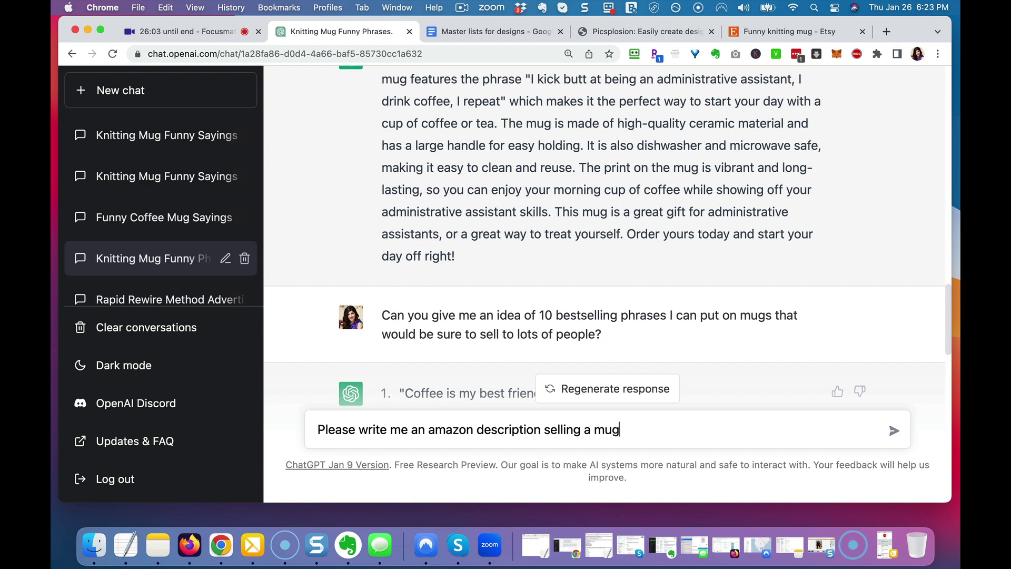
pyautogui.write(' for administr')
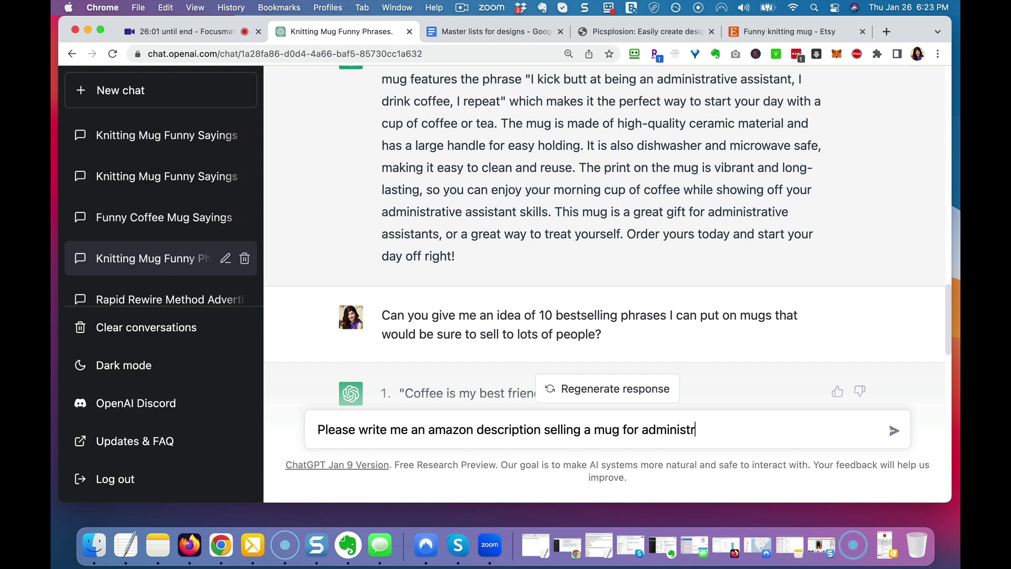
pyautogui.write('ative assis')
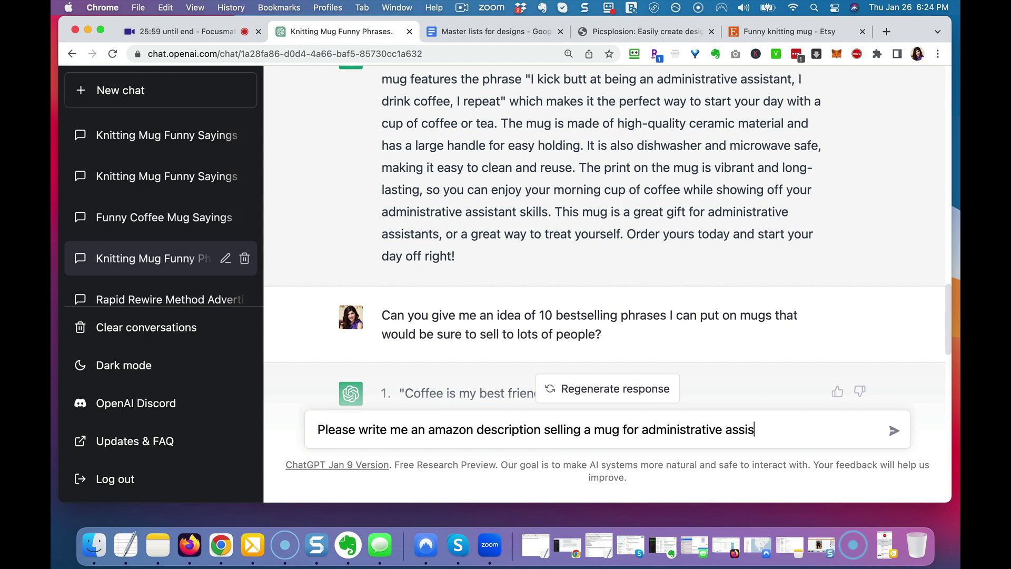
pyautogui.write('tants. I want to focu')
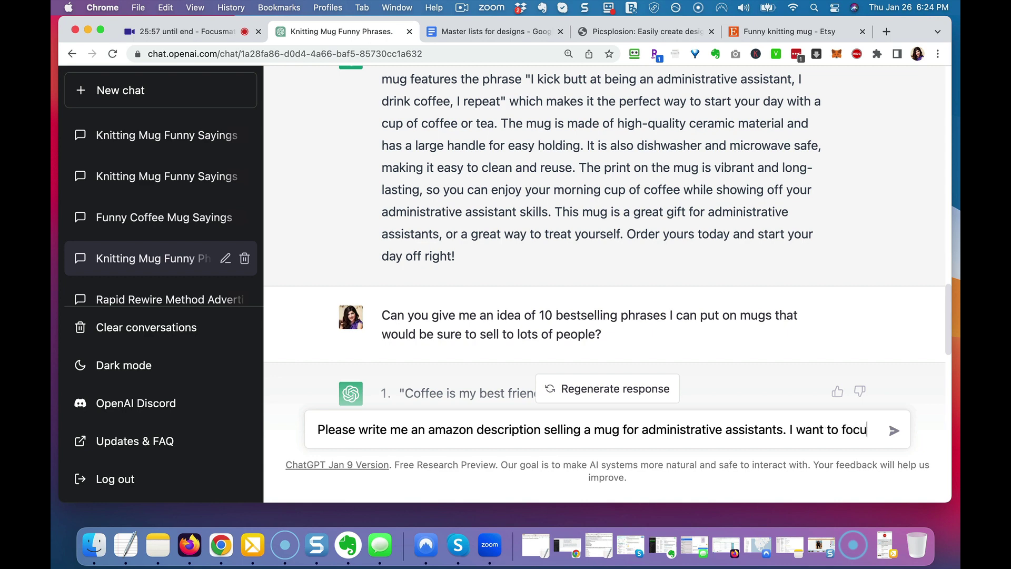
pyautogui.write('s on the keyword "Adm')
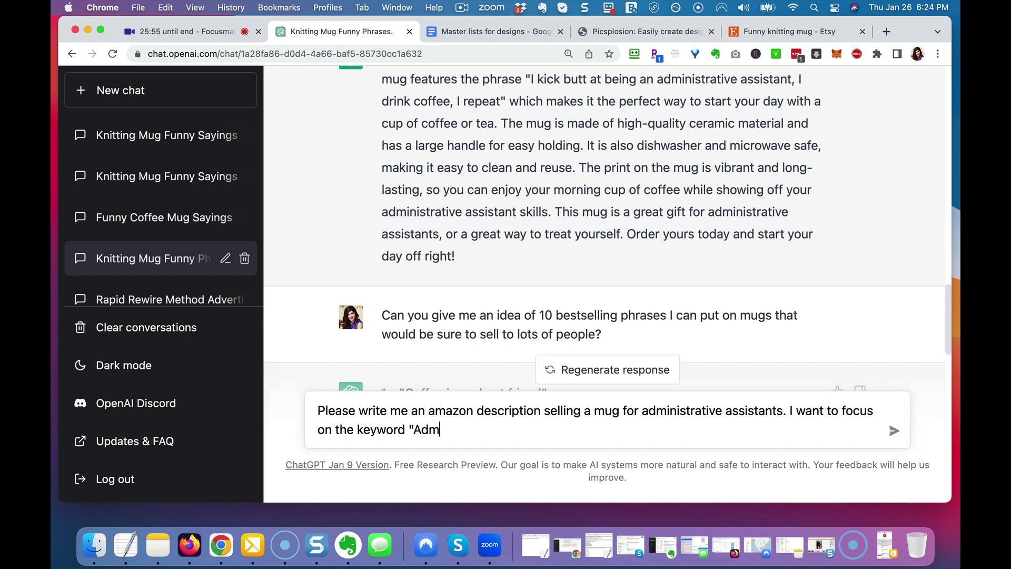
pyautogui.write('inistrative Assistant Mug"')
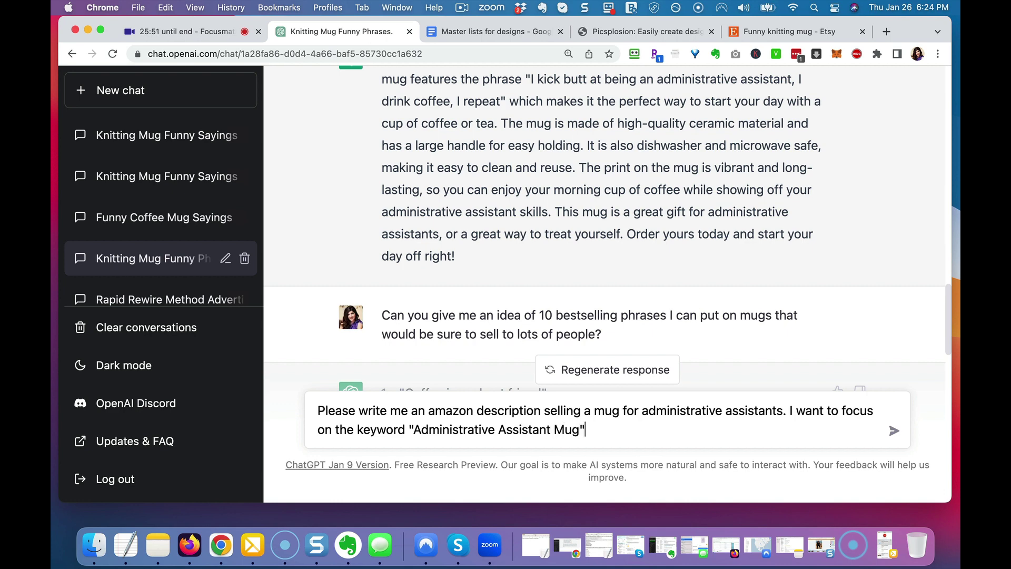
pyautogui.press('Return')
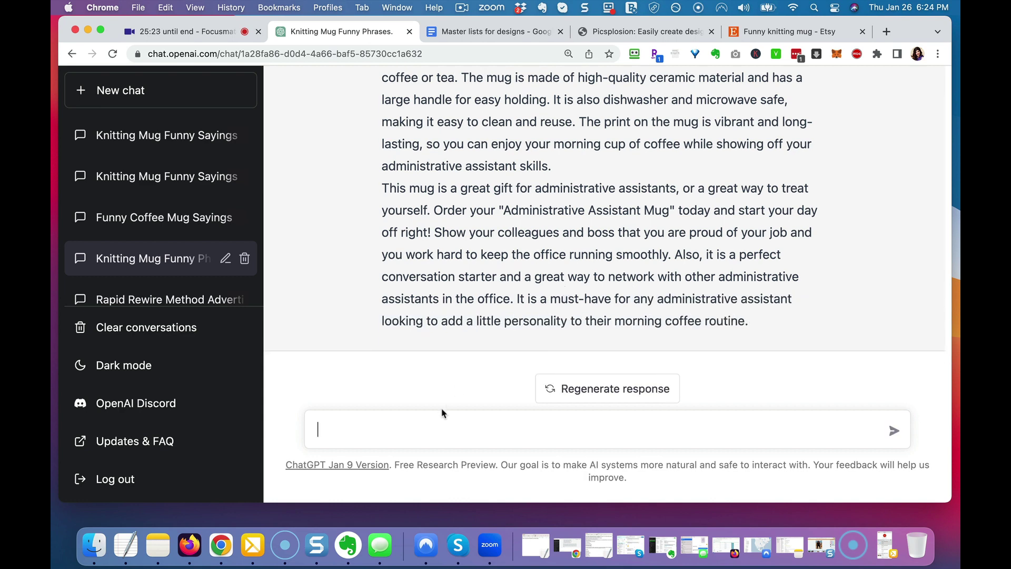
# Draft a follow-up prompt reading "Thank you, can you rewrite this into a 100 word description?".
pyautogui.write('Thank you, cans')
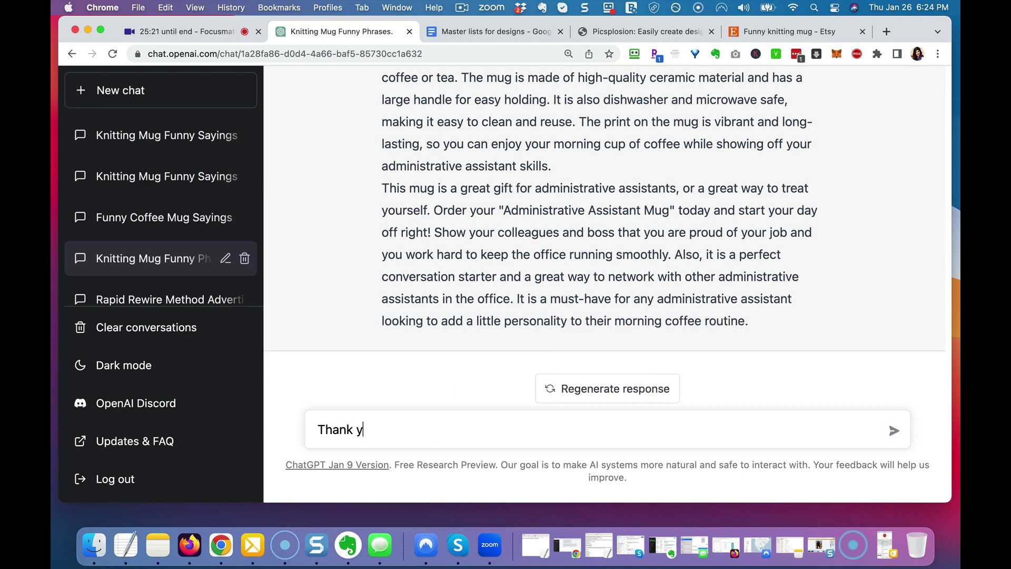
pyautogui.press('BackSpace')
pyautogui.press('BackSpace')
pyautogui.write('you rewrite this into a ')
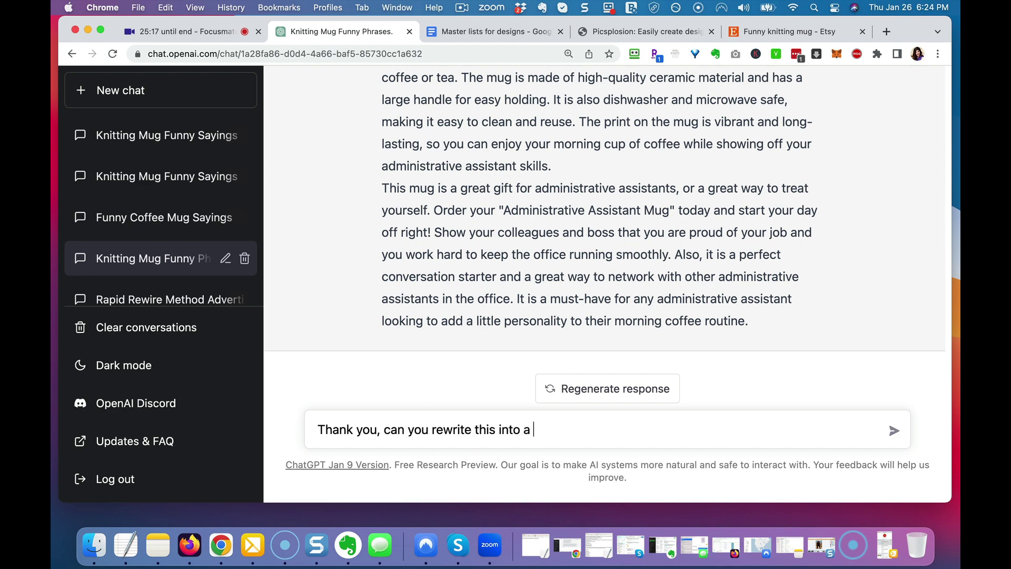
pyautogui.write('500 word desc')
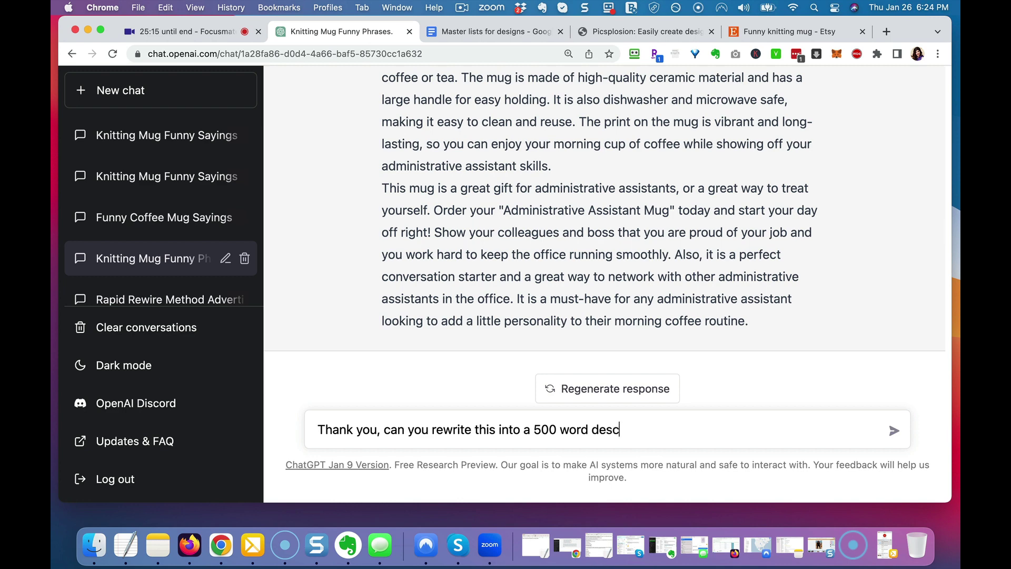
pyautogui.write('ription?')
pyautogui.doubleClick(538, 430)
pyautogui.write('100')
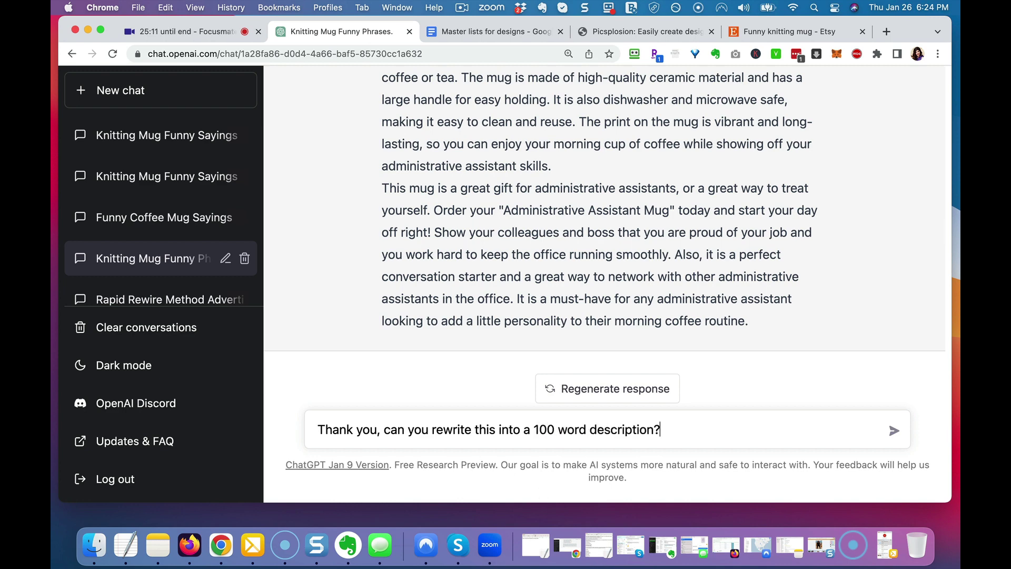
# Extend the prompt with "I'd like to include the terms administrative assistant mug", correcting the spelling of "administrative".
pyautogui.write("I'd like to inc")
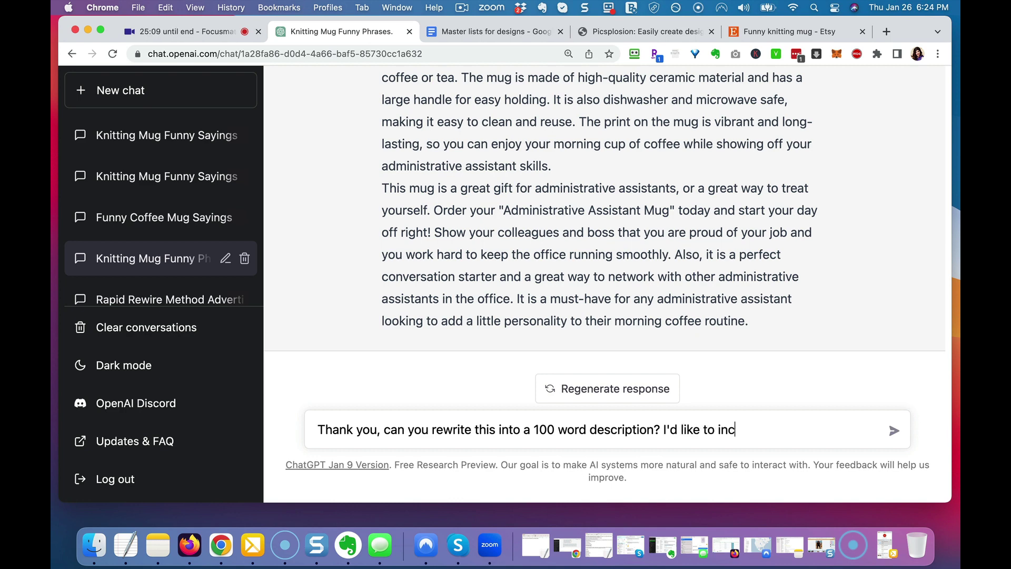
pyautogui.write('lude the terms "')
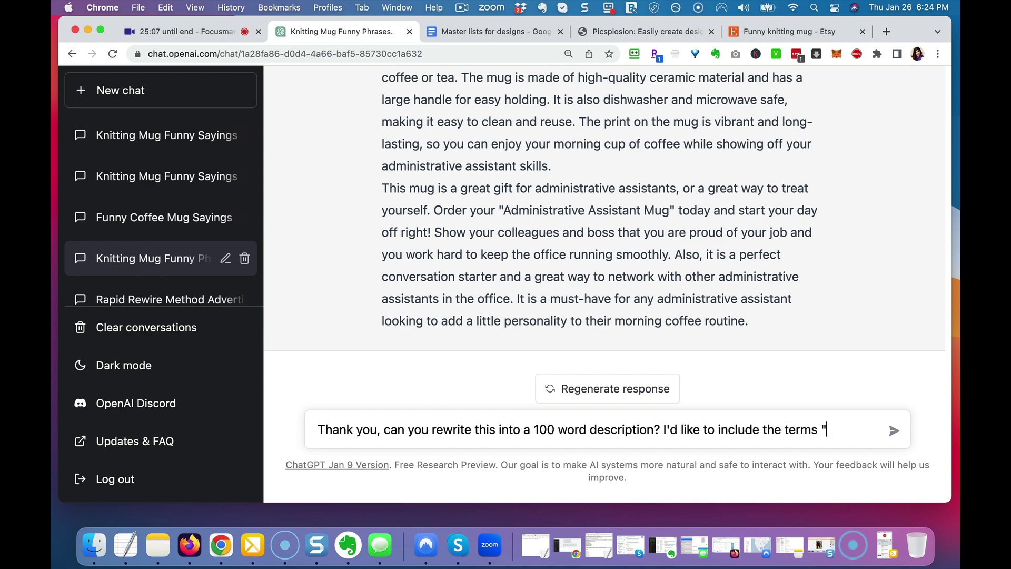
pyautogui.press('BackSpace')
pyautogui.write('administratie ass')
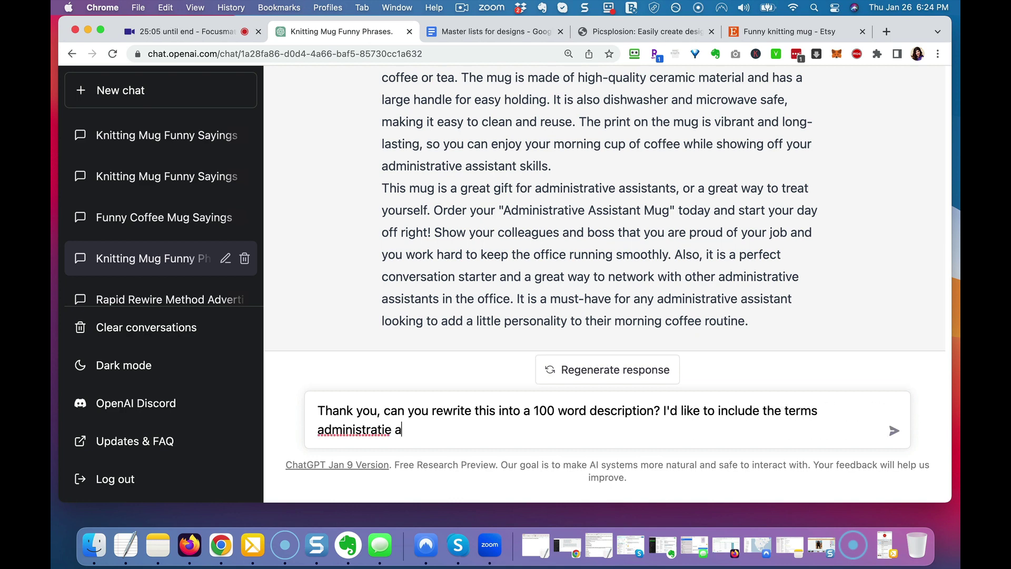
pyautogui.doubleClick(733, 281)
pyautogui.press('super+c')
pyautogui.doubleClick(331, 430)
pyautogui.press('super+v')
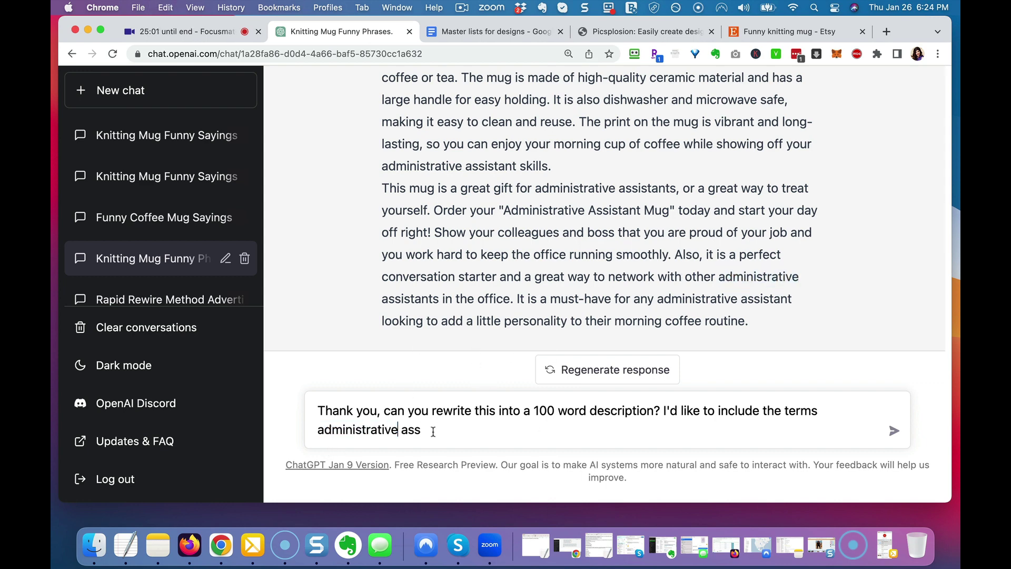
pyautogui.click(433, 431)
pyautogui.write('istant mug')
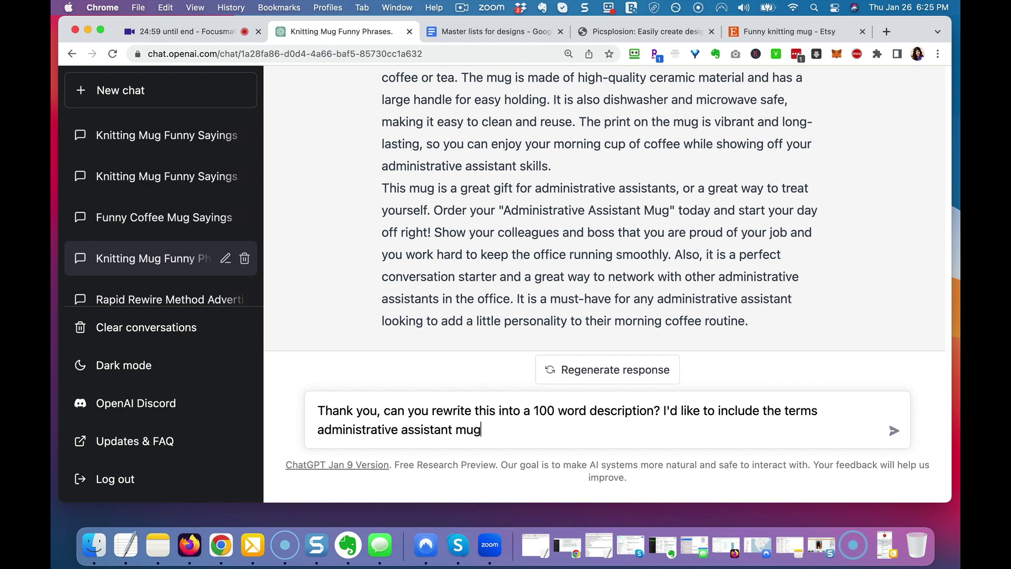
# Add the terms "administrative assistant gift" and "administrative assistant gift idea" to the 100-word rewrite prompt and submit it.
pyautogui.moveTo(318, 430); pyautogui.dragTo(481, 430)
pyautogui.click(493, 429)
pyautogui.write(',')
pyautogui.press('super+v')
pyautogui.write('gif')
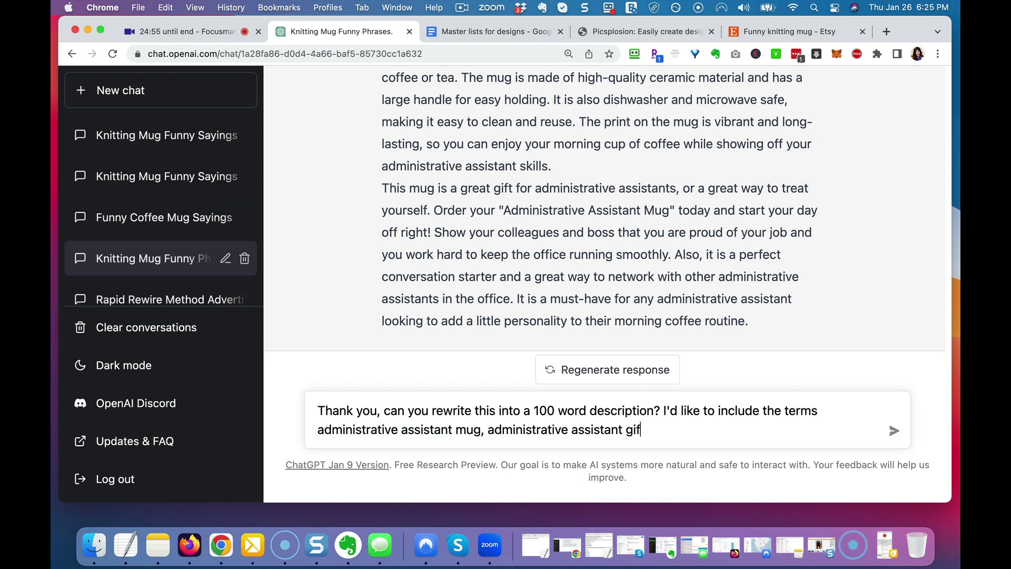
pyautogui.write('t,')
pyautogui.press('super+v')
pyautogui.write('gift idea.')
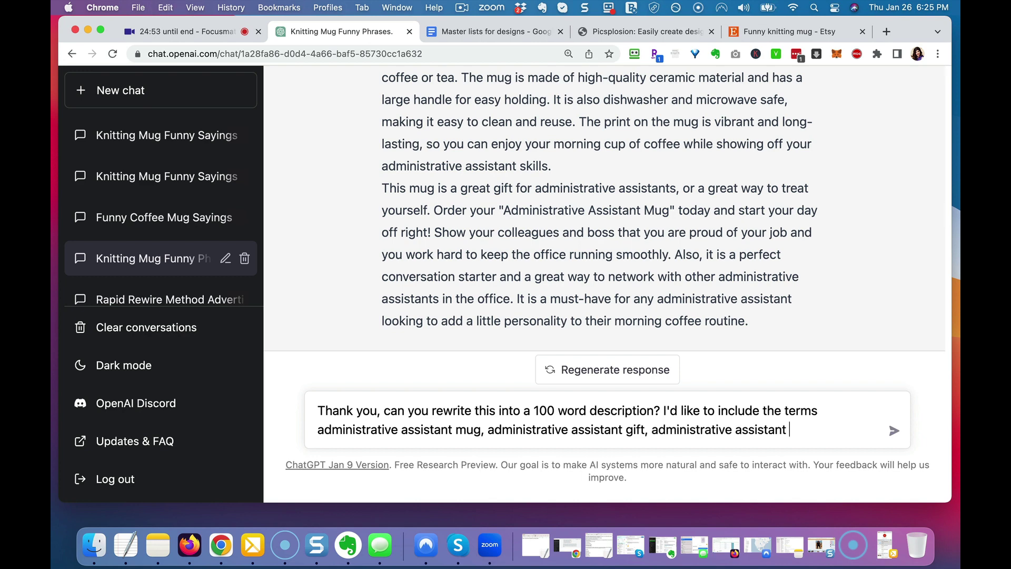
pyautogui.press('Return')
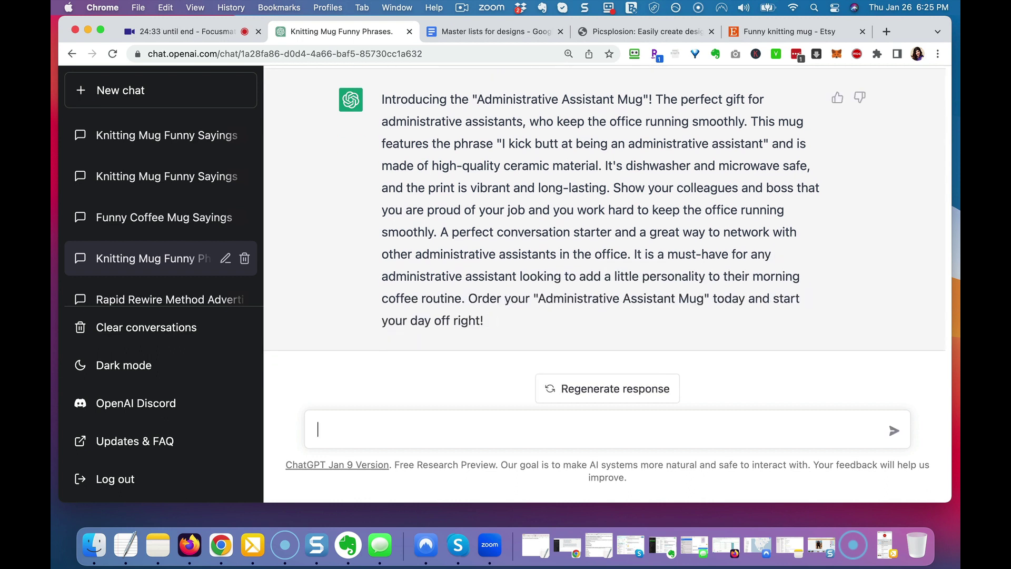
# Ask ChatGPT to include all 3 keywords mentioned above in that description, noting this one only has administrative assistant mug.
pyautogui.write('Please include all 3 ')
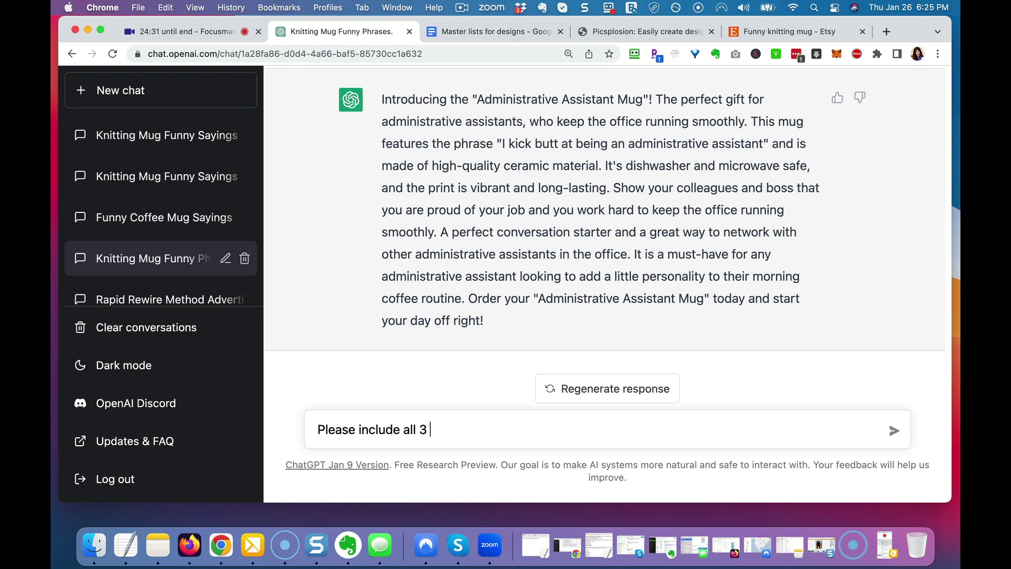
pyautogui.write('keywords I mentioned ab')
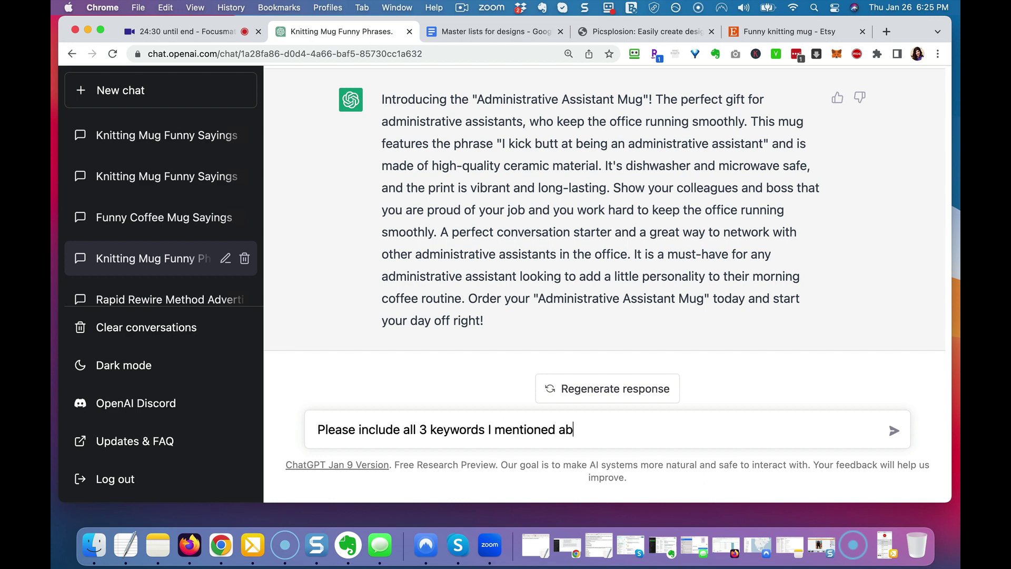
pyautogui.write('ove in tha td')
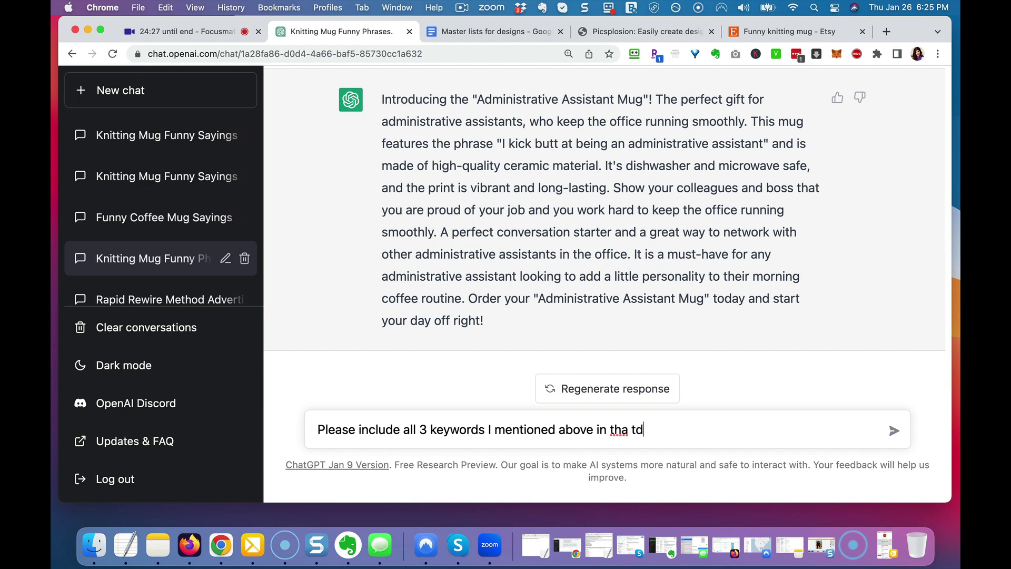
pyautogui.write('escription')
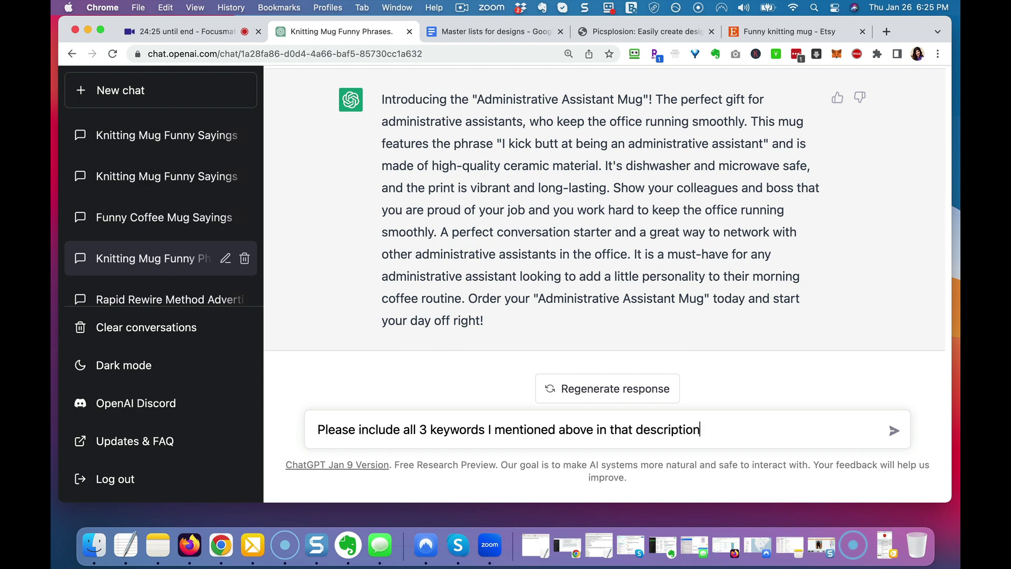
pyautogui.write('. This one only has administrative assistant mug.')
pyautogui.press('Return')
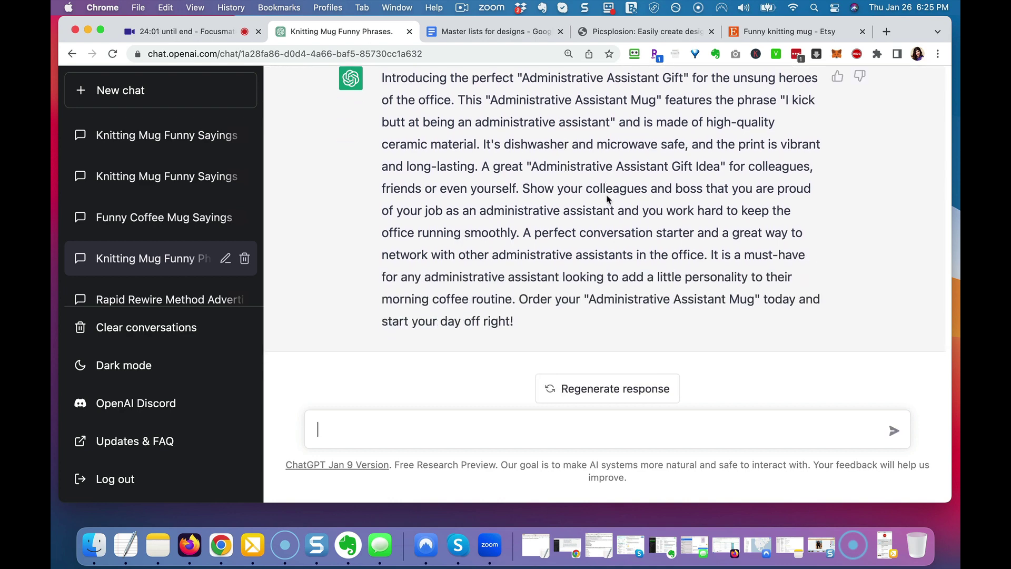
# Examine the new description, and go back through the conversation to the 10 bestselling niche mug phrases.
pyautogui.scroll(1, 607, 199)
pyautogui.scroll(-1, 606, 199)
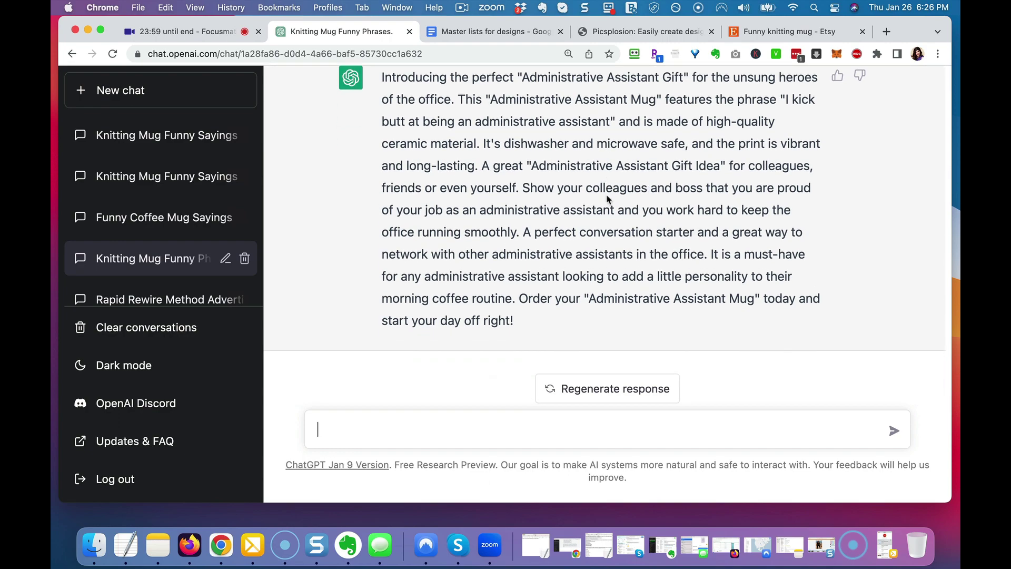
pyautogui.scroll(15, 606, 199)
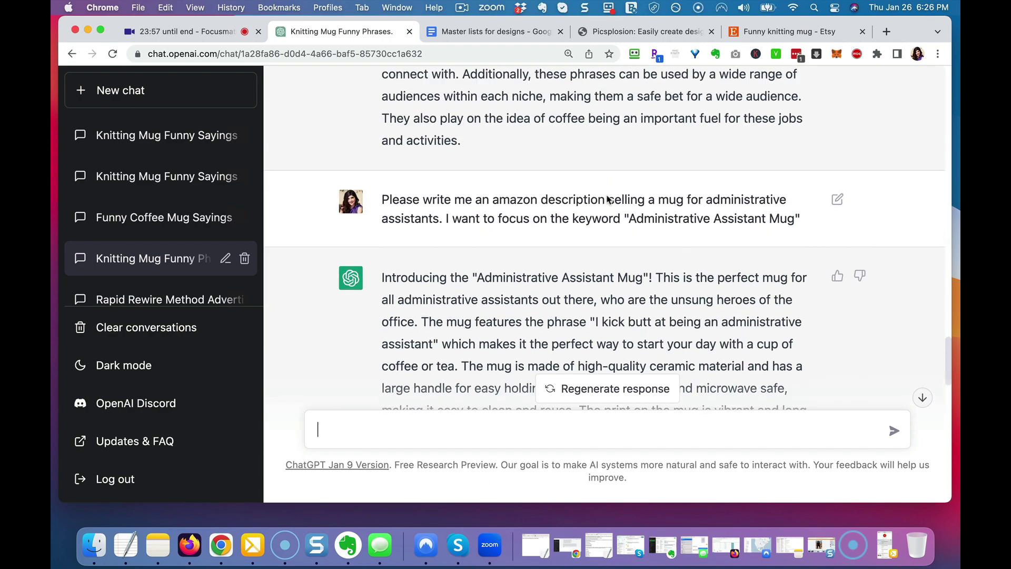
pyautogui.scroll(3, 608, 199)
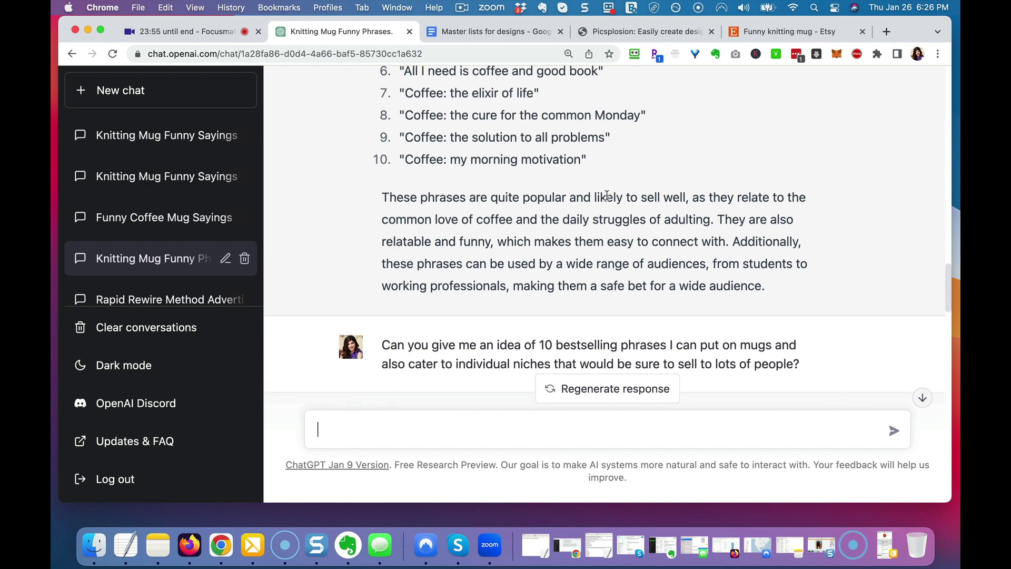
pyautogui.scroll(-3, 607, 199)
pyautogui.scroll(-1, 608, 199)
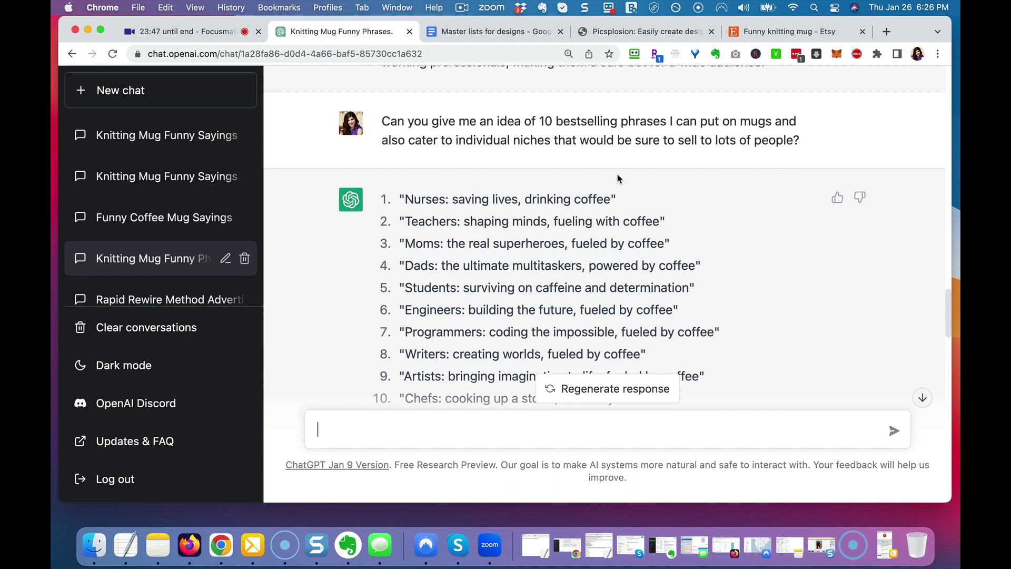
pyautogui.scroll(-3, 618, 179)
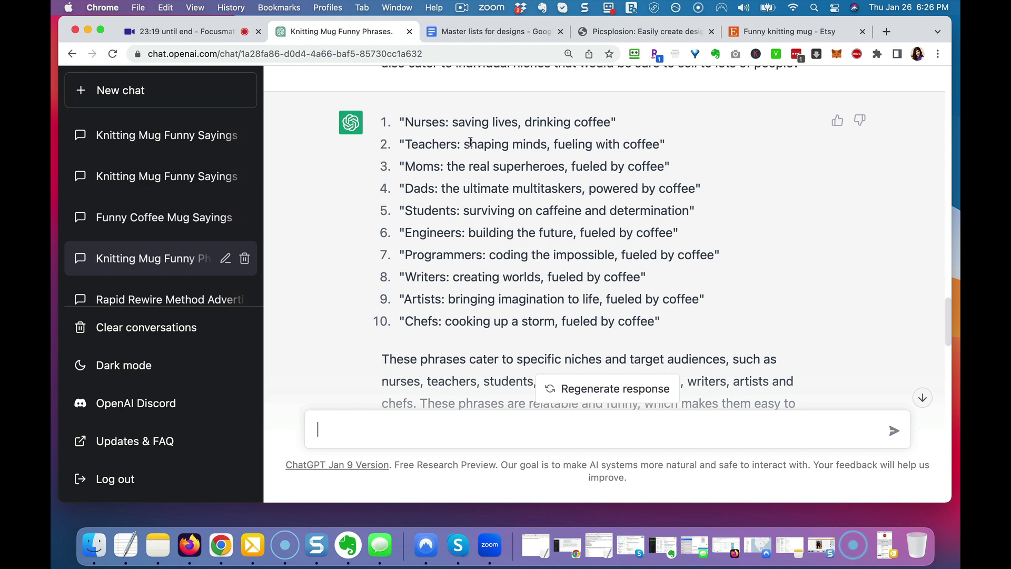
# Switch to the "Master lists for designs" document in Google Docs and view its Collecting and Dog Breeds sections.
pyautogui.click(489, 33)
pyautogui.scroll(3, 107, 300)
pyautogui.scroll(2, 107, 300)
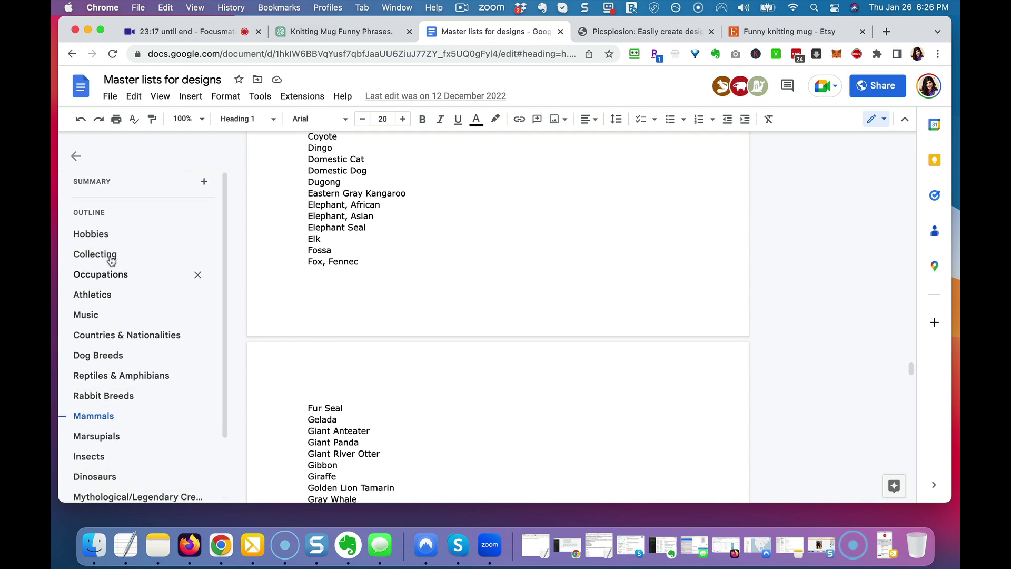
pyautogui.click(106, 254)
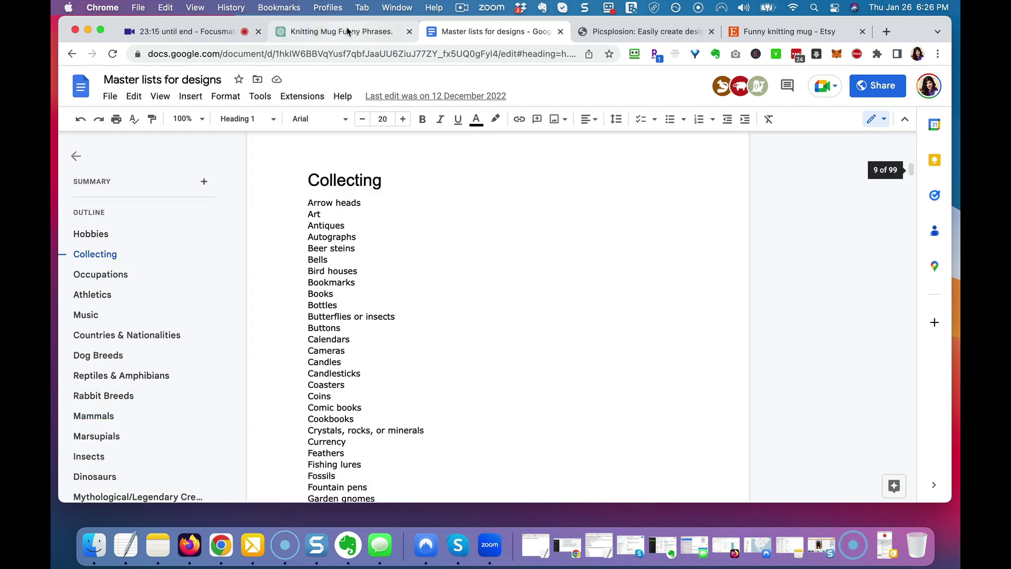
pyautogui.click(345, 32)
pyautogui.click(436, 38)
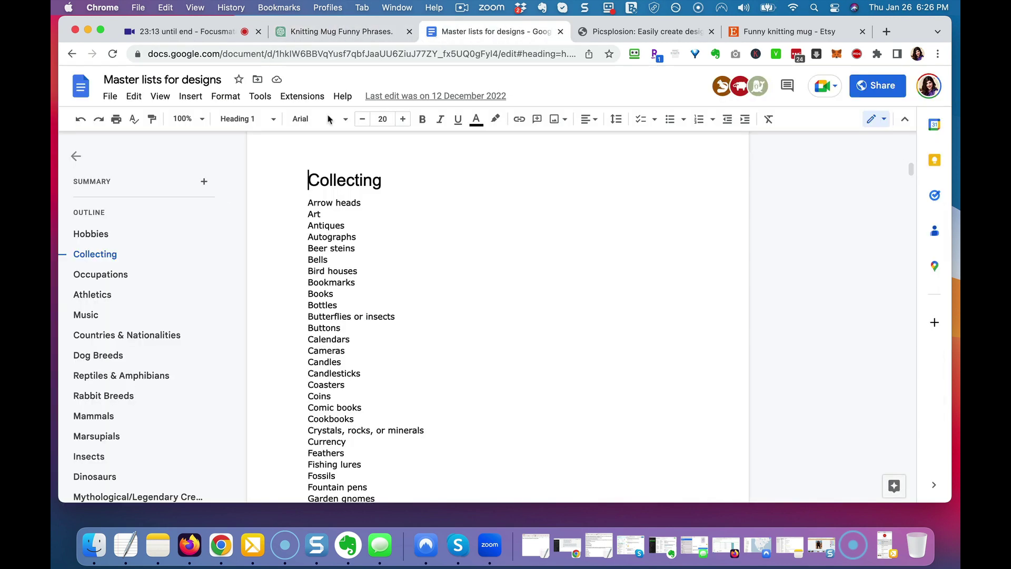
pyautogui.click(104, 357)
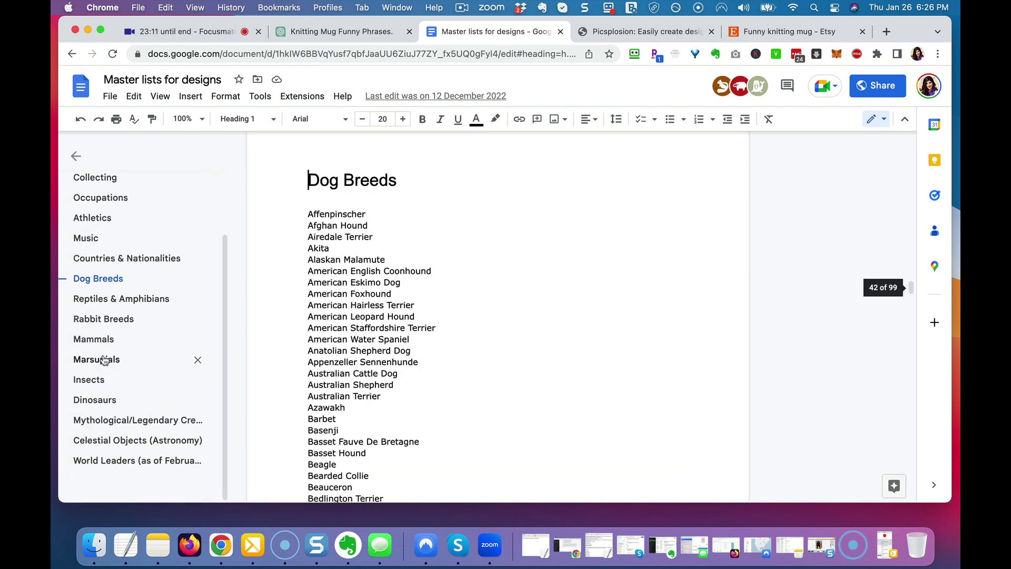
# Return to the ChatGPT conversation and review the niche mug phrases and the administrative assistant descriptions below them.
pyautogui.click(356, 35)
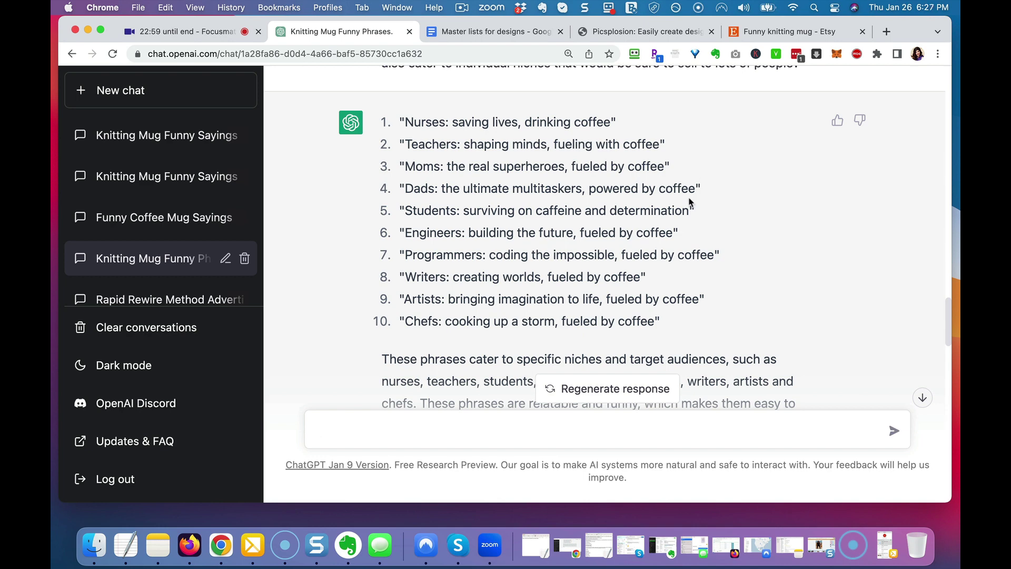
pyautogui.scroll(-3, 690, 230)
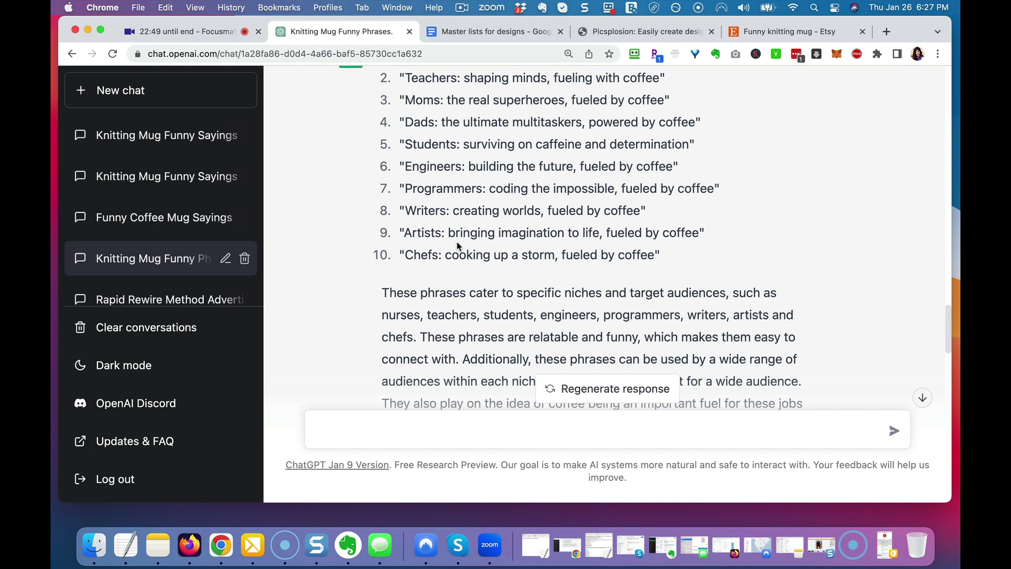
pyautogui.scroll(-1, 457, 245)
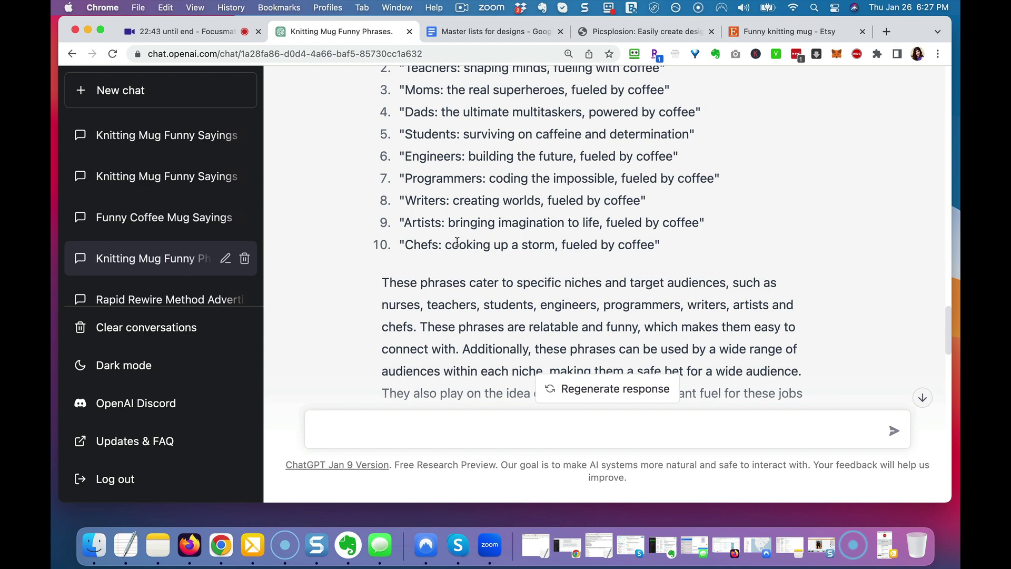
pyautogui.scroll(3, 457, 243)
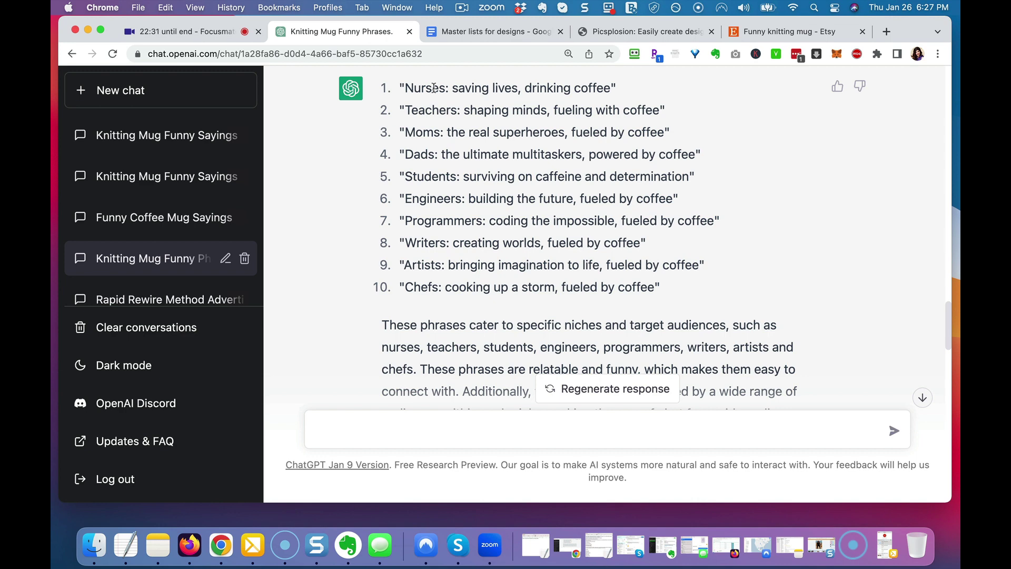
pyautogui.scroll(-10, 464, 159)
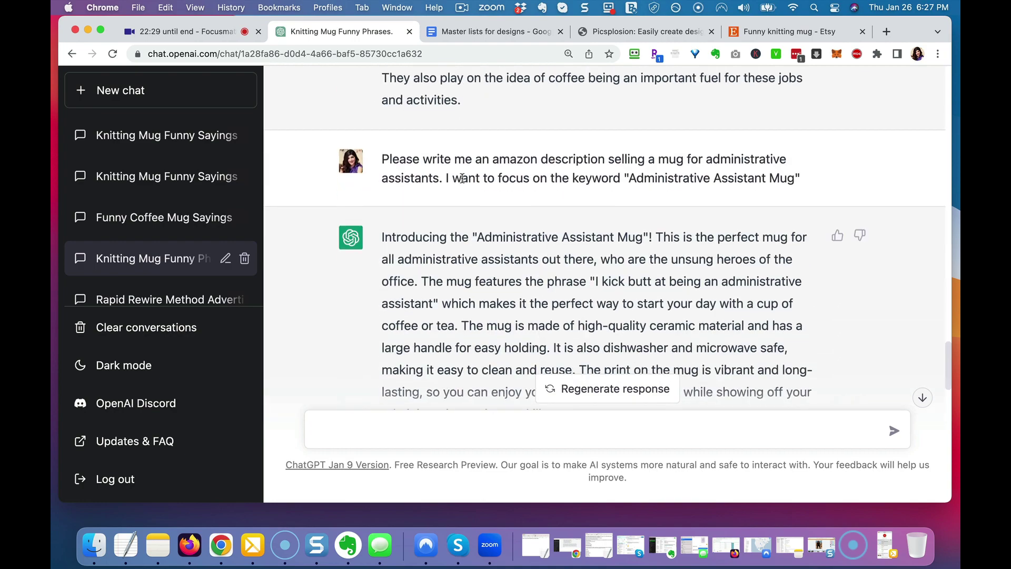
pyautogui.scroll(-15, 462, 178)
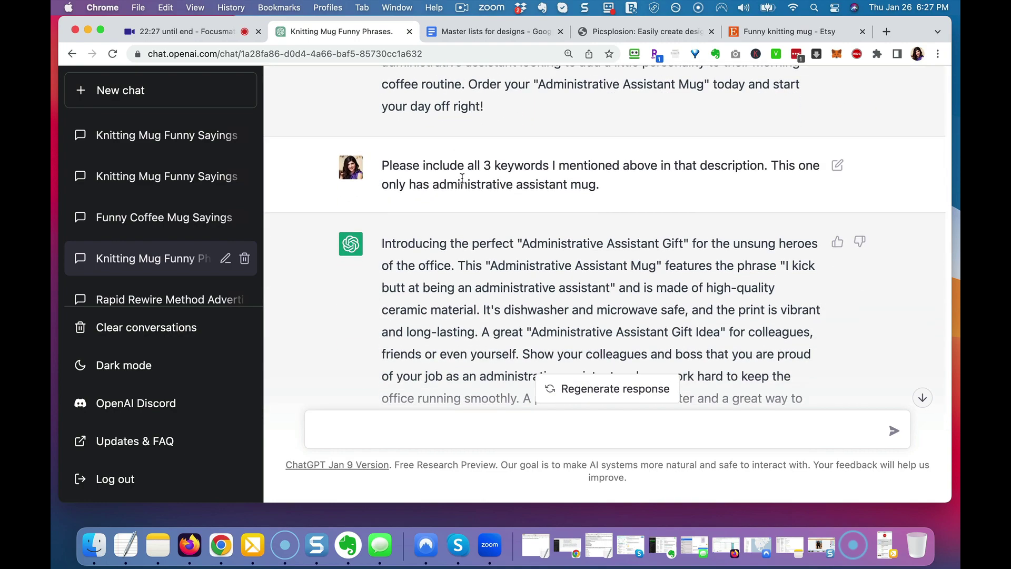
# Search Google for "amazon best sellers novelty mugs" in a new tab and browse Amazon's Best Novelty Coffee Mugs list.
pyautogui.press('super+t')
pyautogui.write('ama')
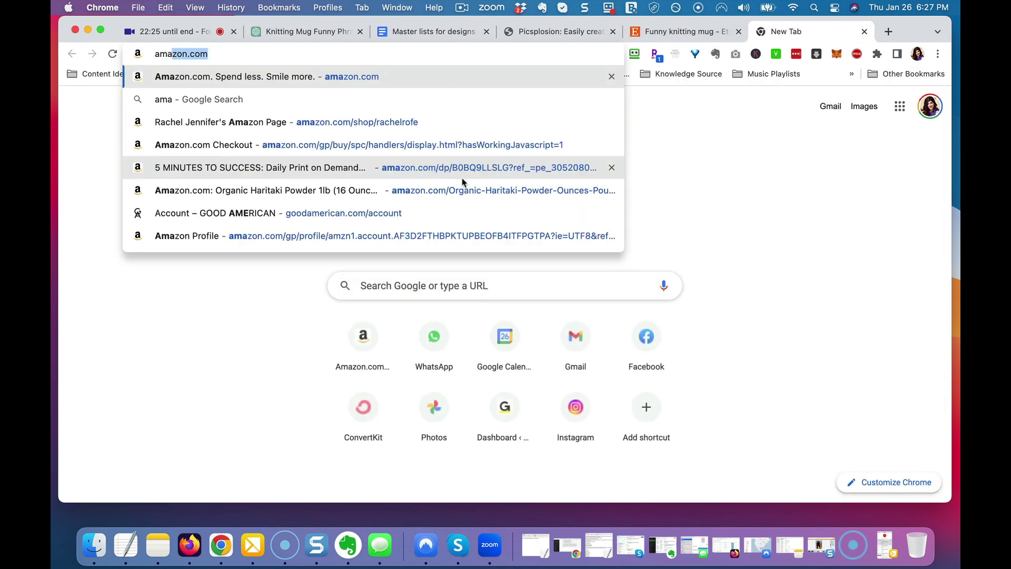
pyautogui.write('zon best seller')
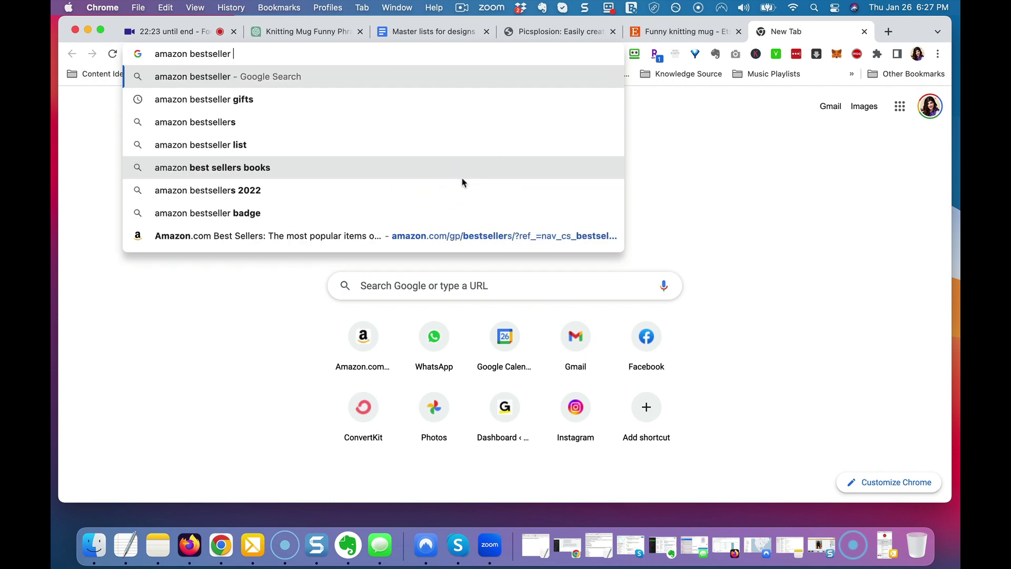
pyautogui.write('s novelty mugs')
pyautogui.press('Down')
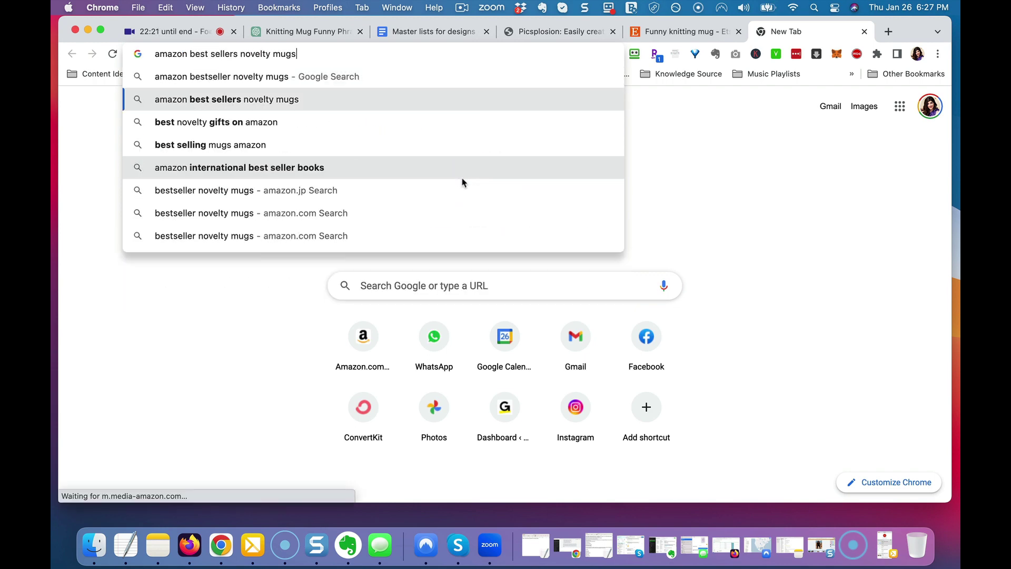
pyautogui.press('Return')
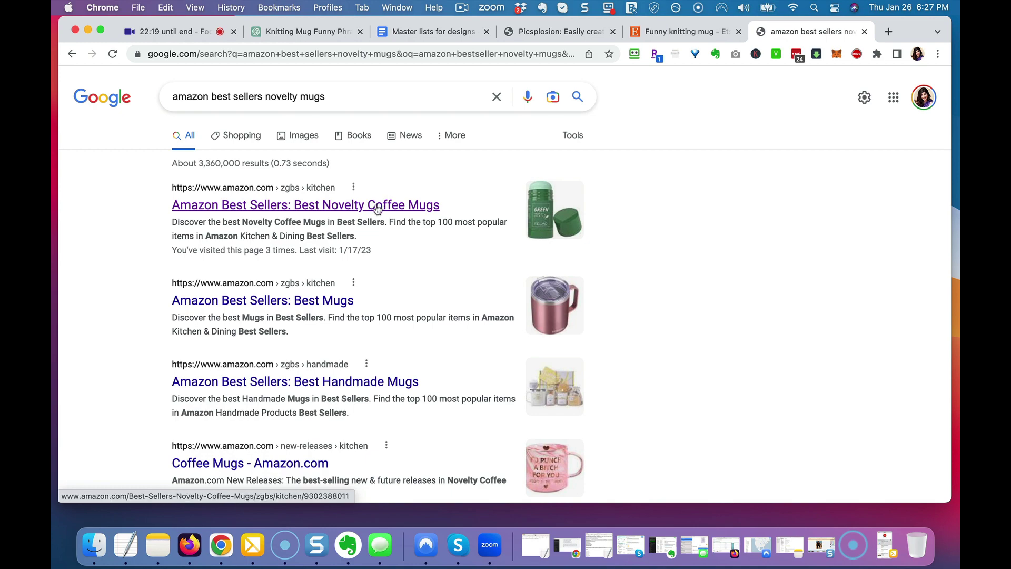
pyautogui.click(378, 209)
pyautogui.scroll(-10, 400, 273)
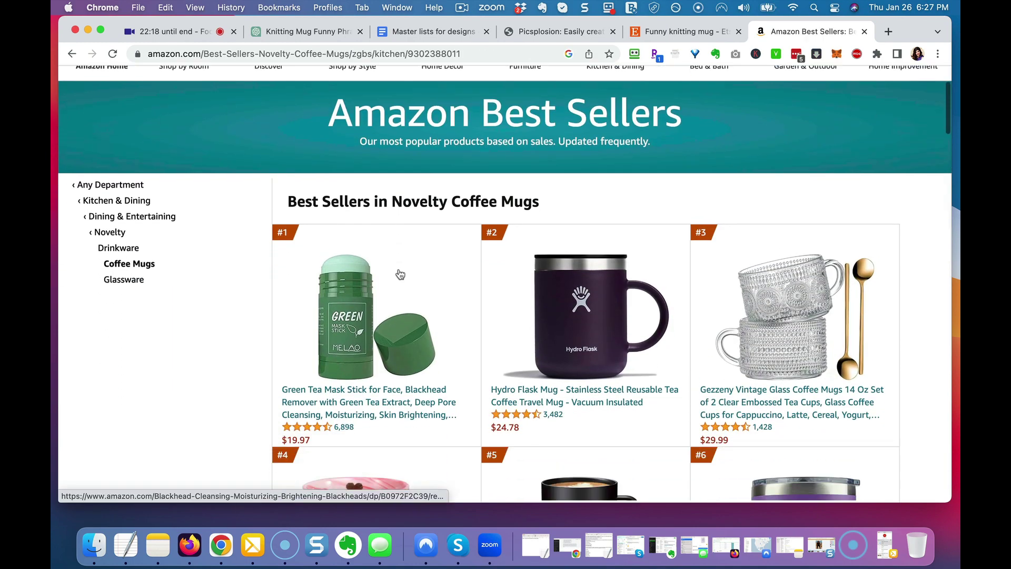
pyautogui.scroll(1, 400, 274)
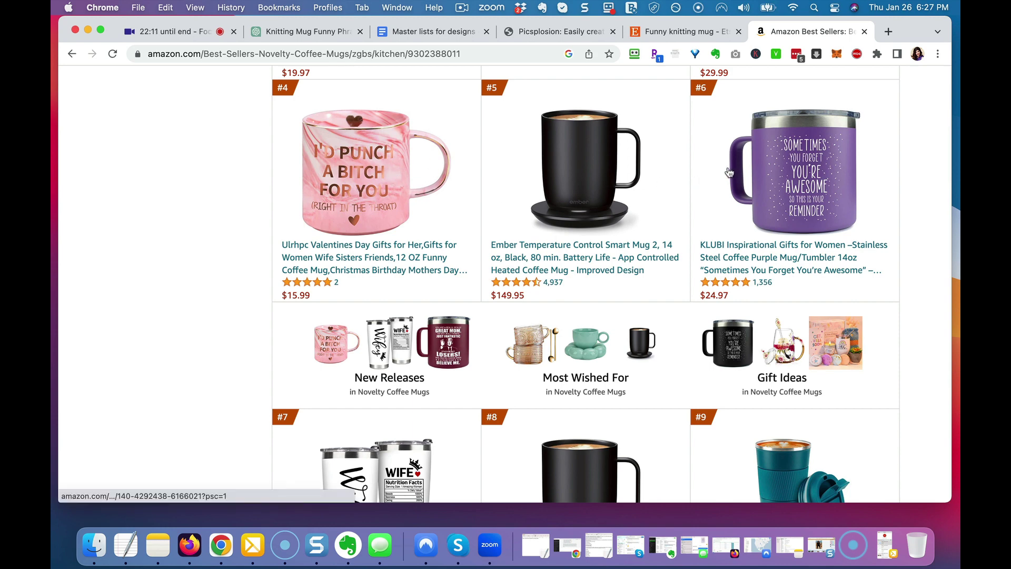
# Switch to the ChatGPT conversation and draft a request to rewrite this phrase: "Sometimes you forget you're awesome so this is your reminder".
pyautogui.click(315, 34)
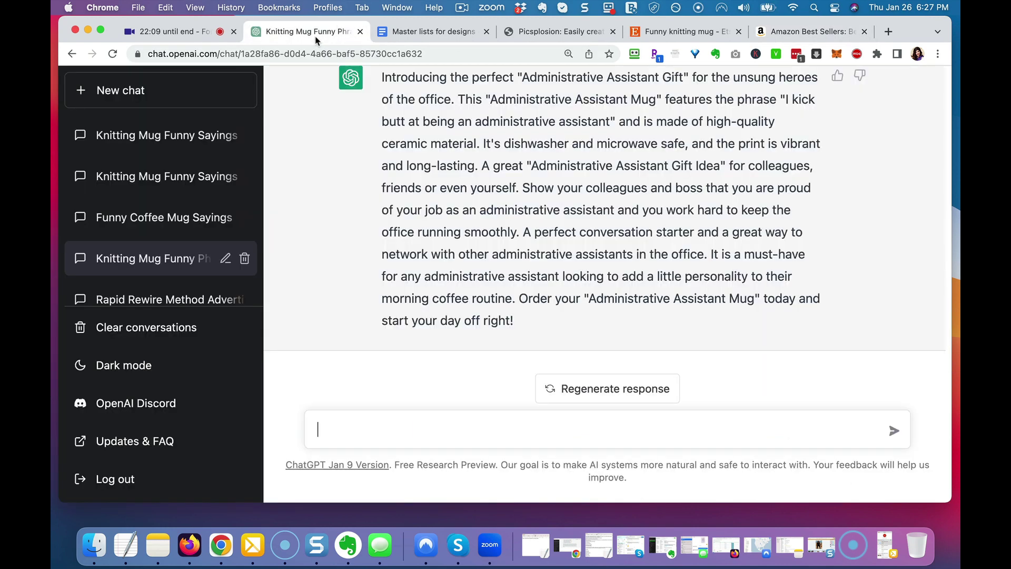
pyautogui.write('Please rewrite ')
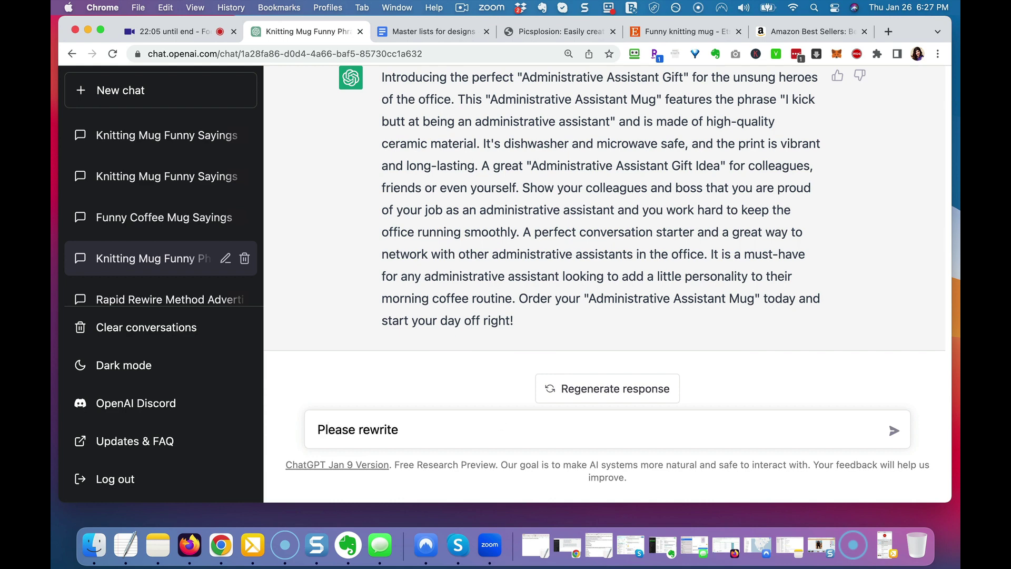
pyautogui.write('this phrase:')
pyautogui.hotkey('shift', 'Return')
pyautogui.write('Sometimes y')
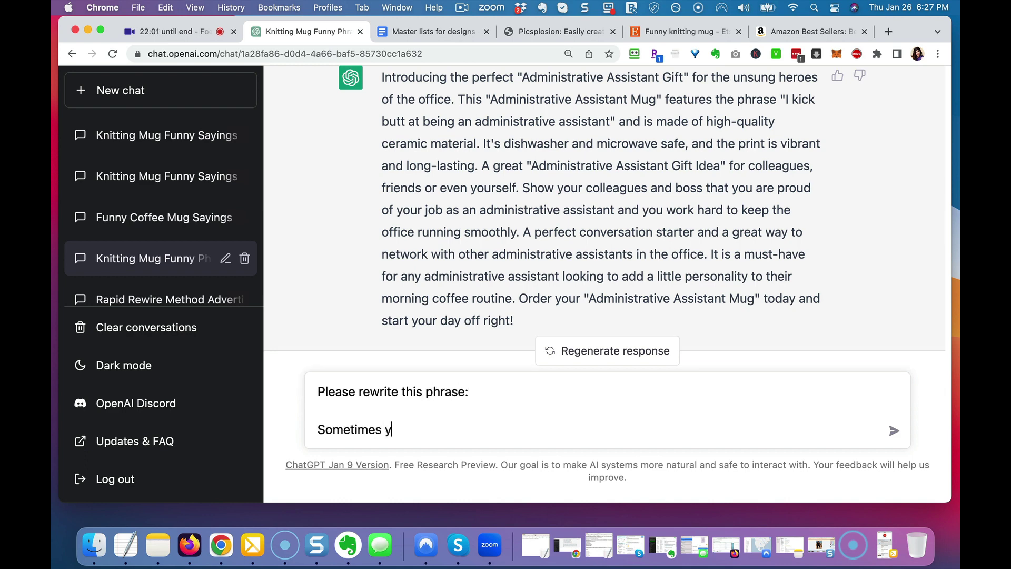
pyautogui.write("ou forget you're awes")
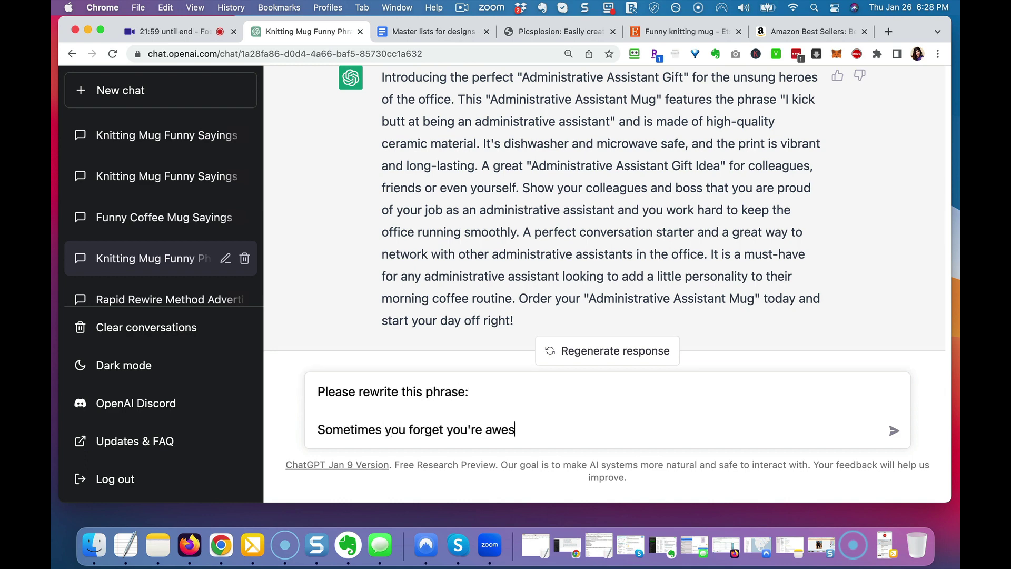
pyautogui.write('ome so this is your reminder')
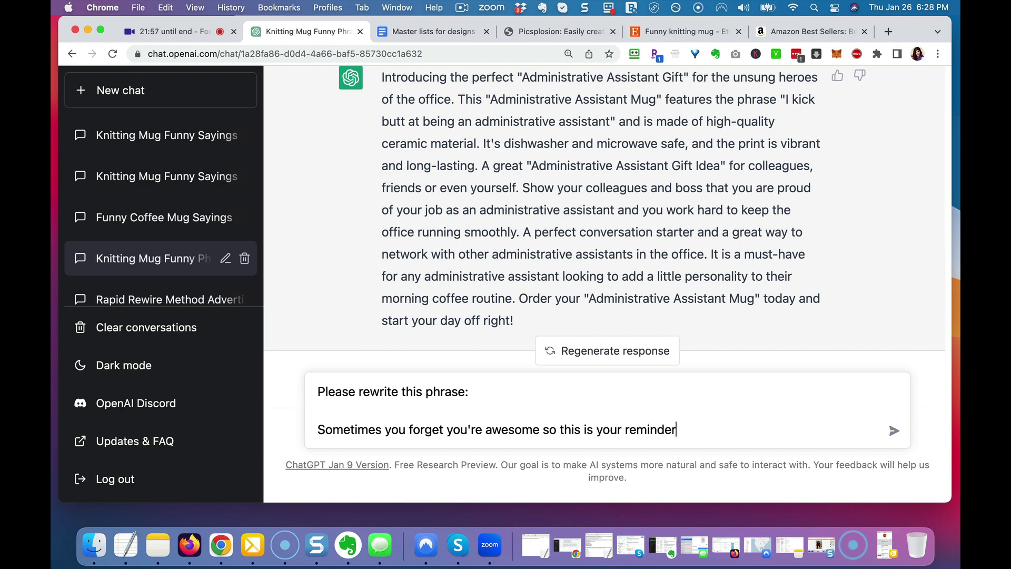
# Add "I'd like 5 variations I can put on a mug" as a separate paragraph and send the request.
pyautogui.hotkey('shift', 'Return')
pyautogui.hotkey('shift', 'Return')
pyautogui.write('I')
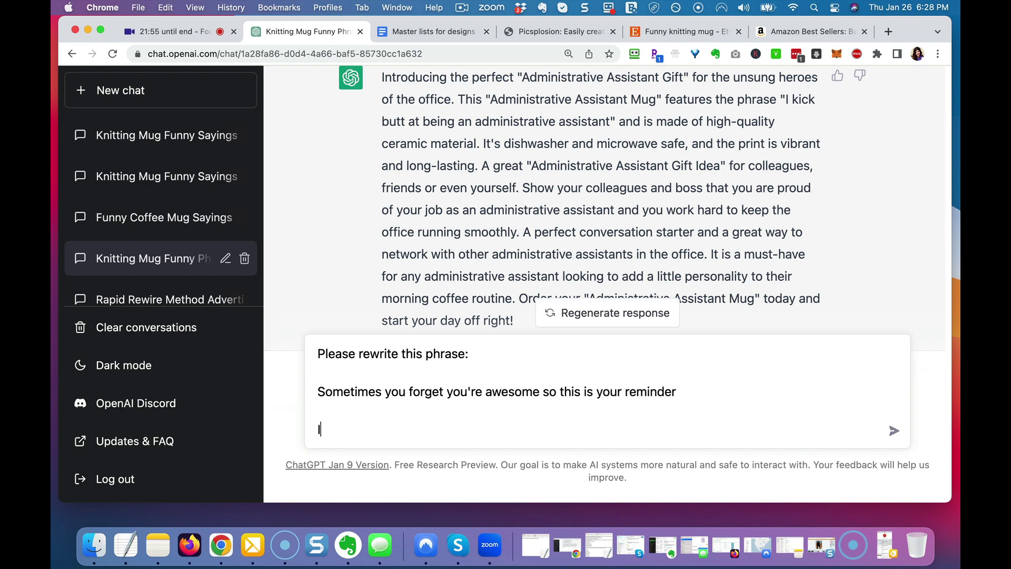
pyautogui.write("'d like 5 variat")
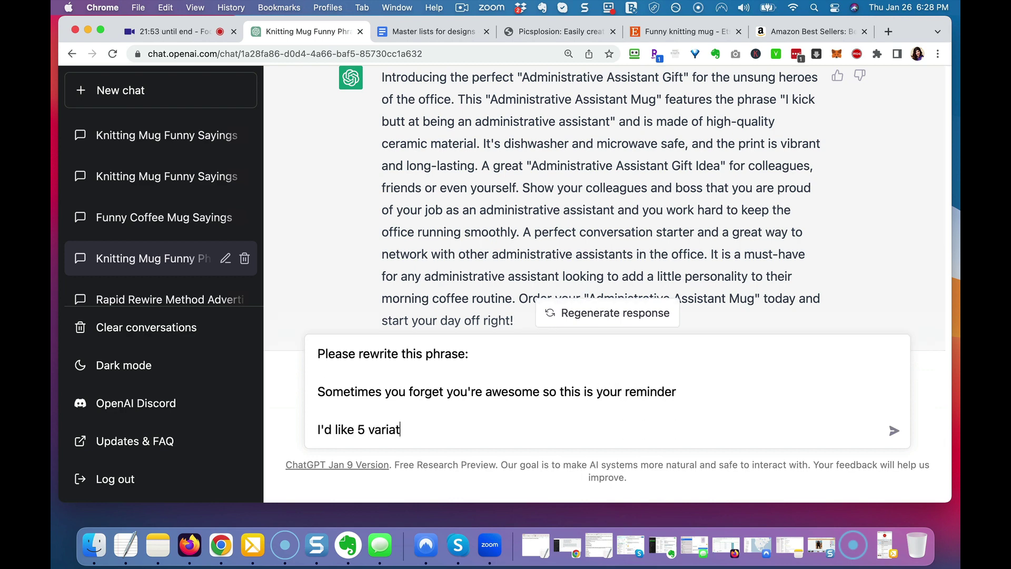
pyautogui.write('ions I can put on a mug')
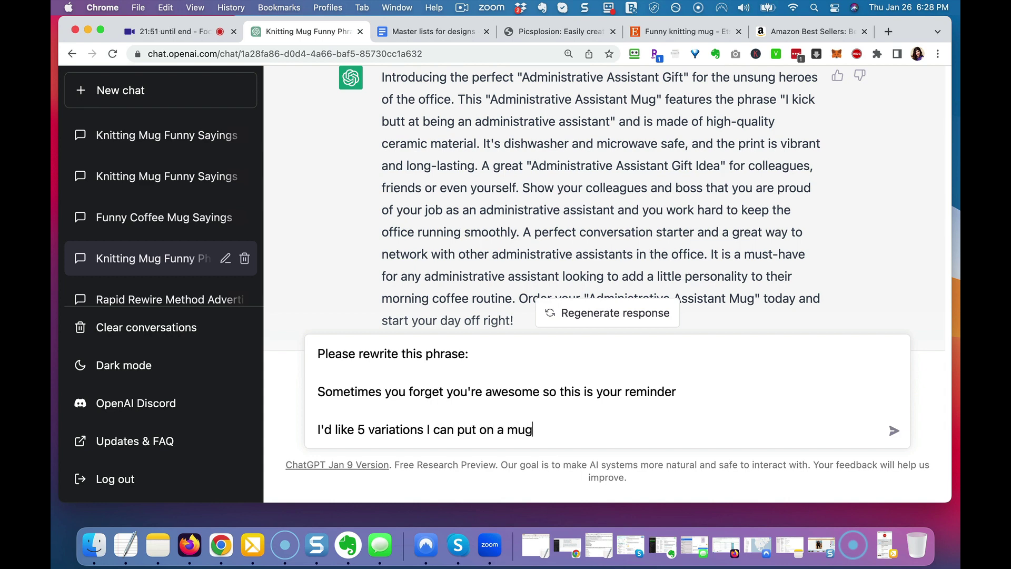
pyautogui.press('Return')
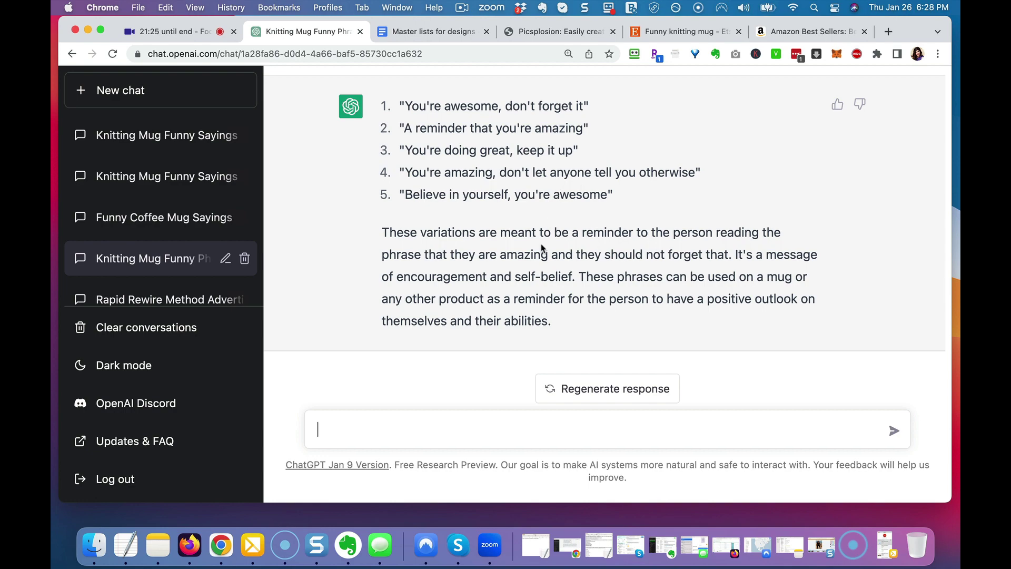
# Place the Amazon Best Sellers page next to the ChatGPT page and browse further down the novelty mug list for slogans.
pyautogui.moveTo(772, 31); pyautogui.dragTo(431, 32)
pyautogui.scroll(-10, 455, 319)
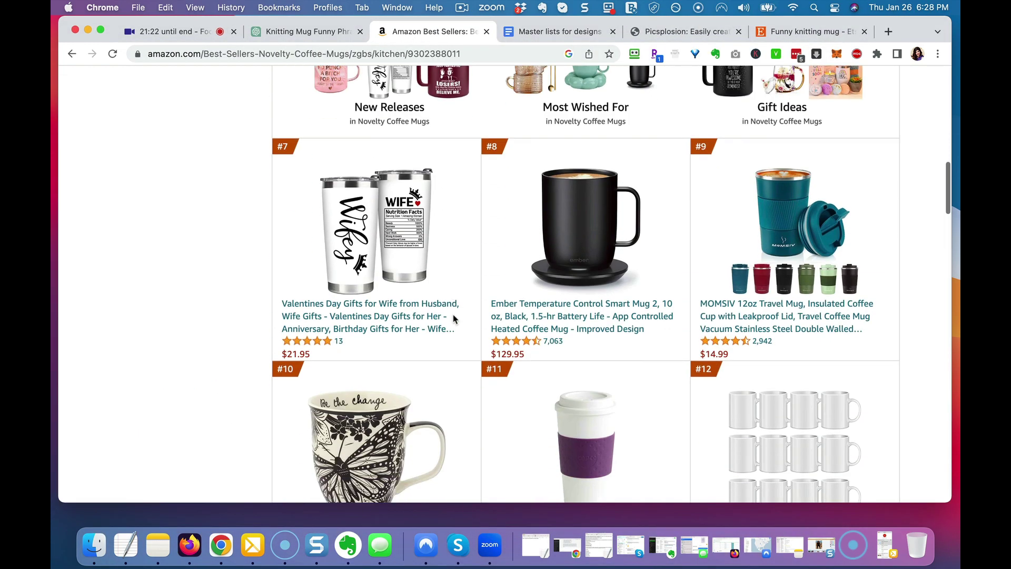
pyautogui.scroll(-10, 454, 320)
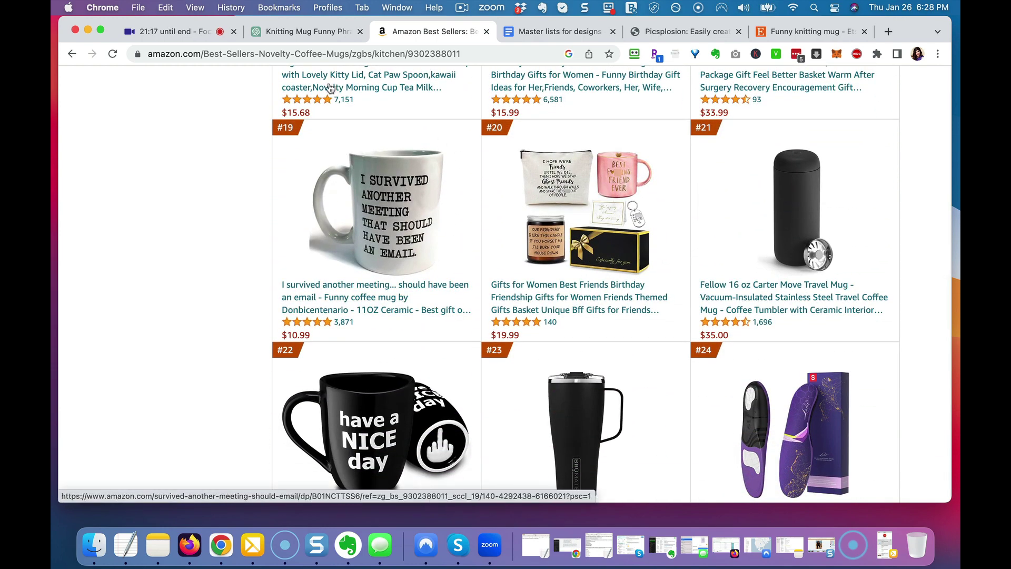
# Draft a ChatGPT prompt to re-write the mug slogan "I survived another meeting that should have been an email" in 10 different unique and funny variations.
pyautogui.click(308, 31)
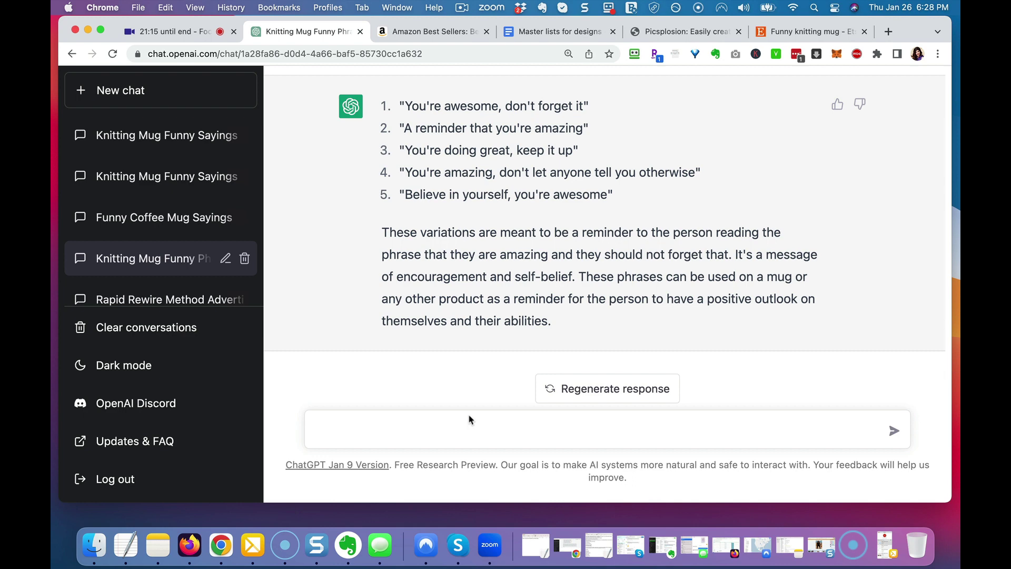
pyautogui.click(471, 419)
pyautogui.write('Please re-write this mu')
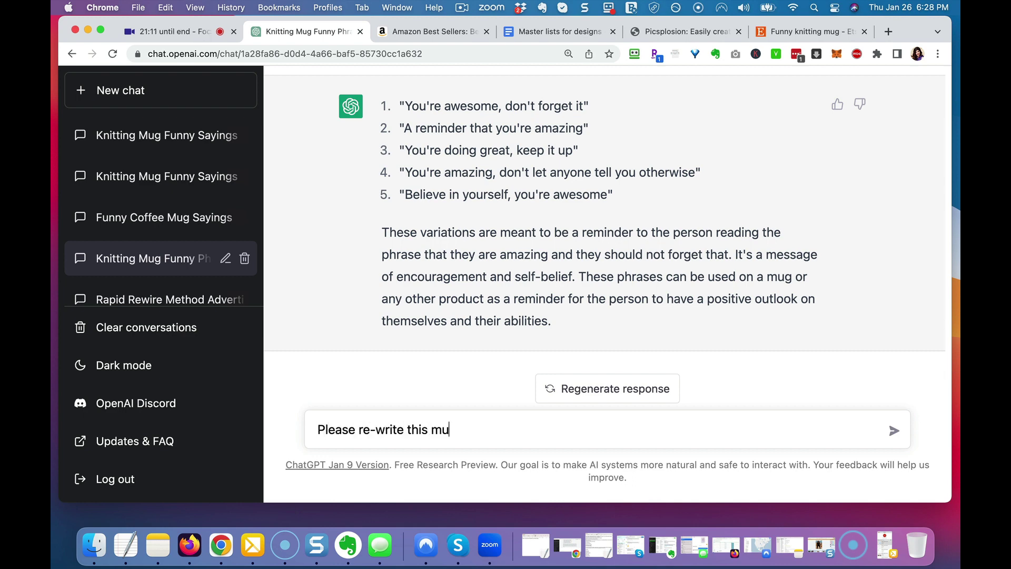
pyautogui.write('g slogan i')
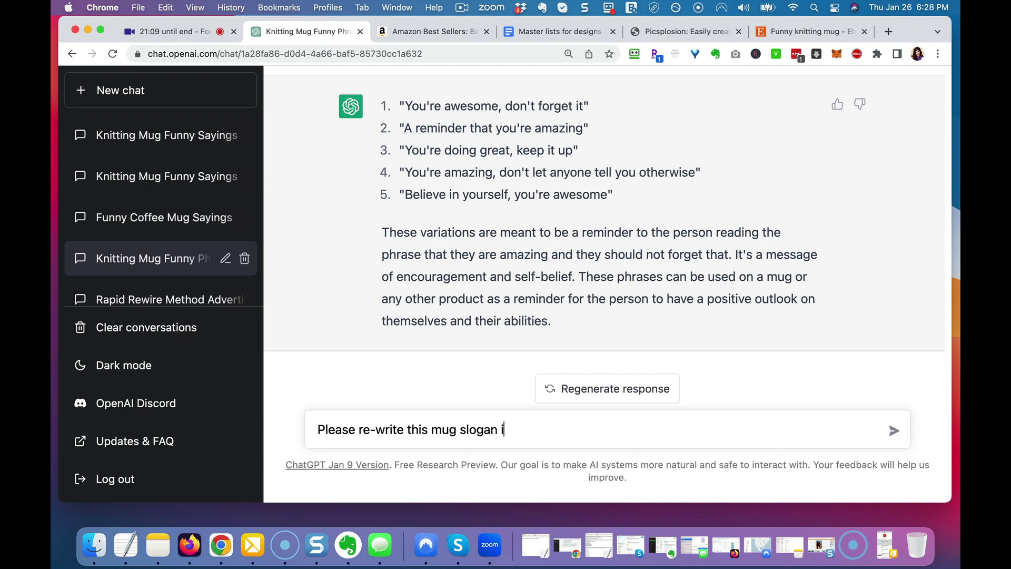
pyautogui.write('n 10 different unique ')
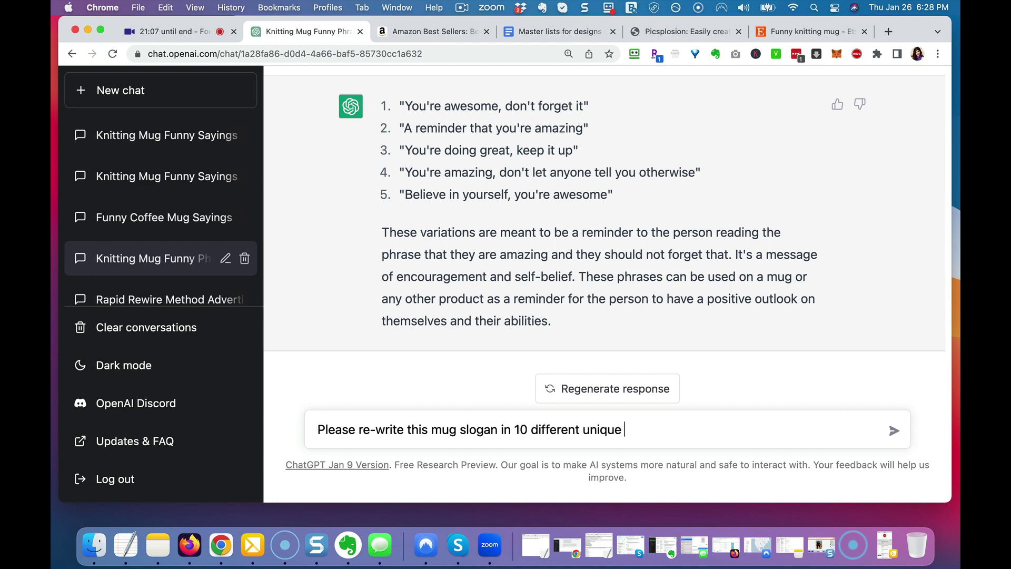
pyautogui.write('and funny variations')
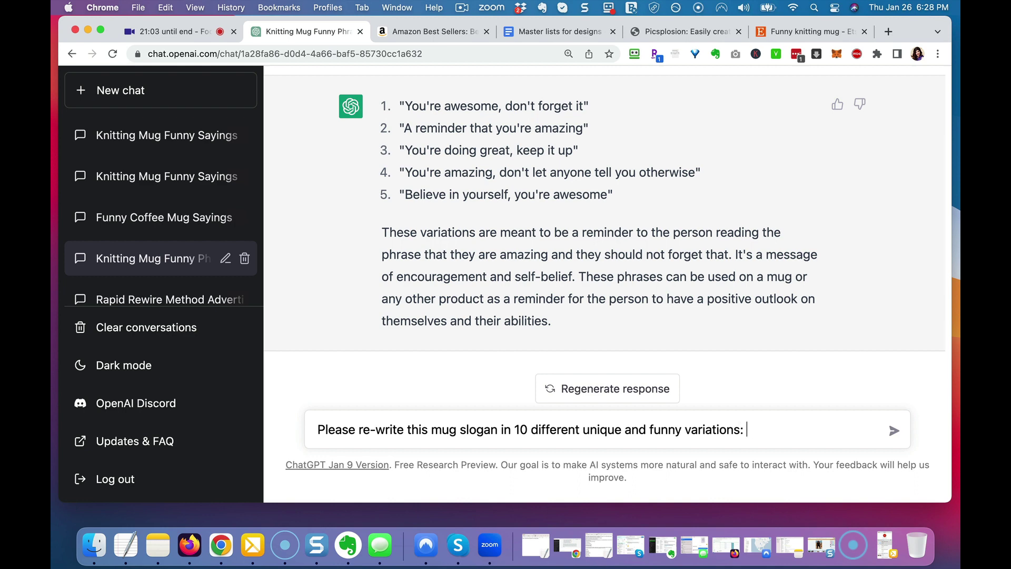
pyautogui.write(': "I survived another meeting that ')
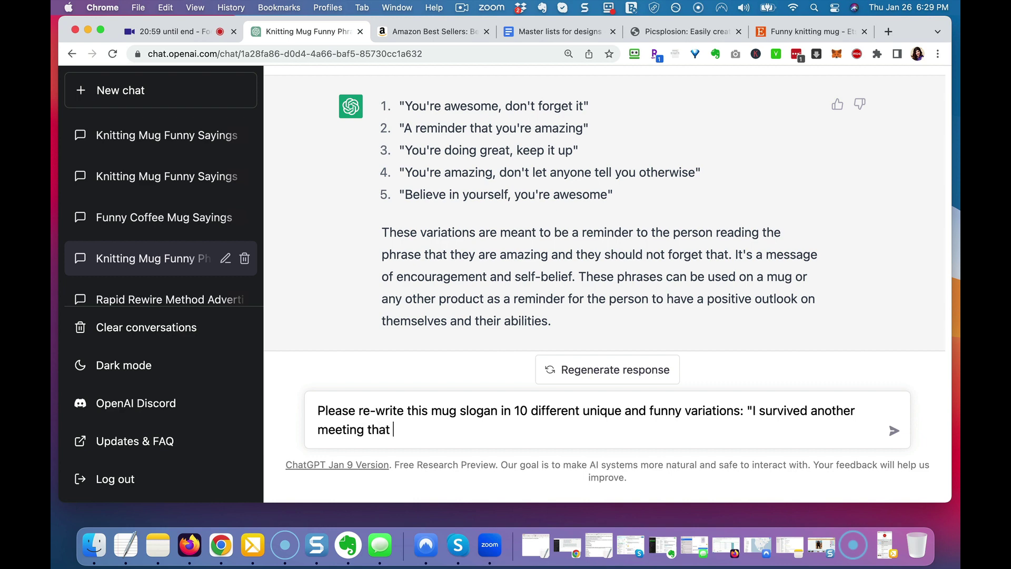
pyautogui.write('should have been an emai')
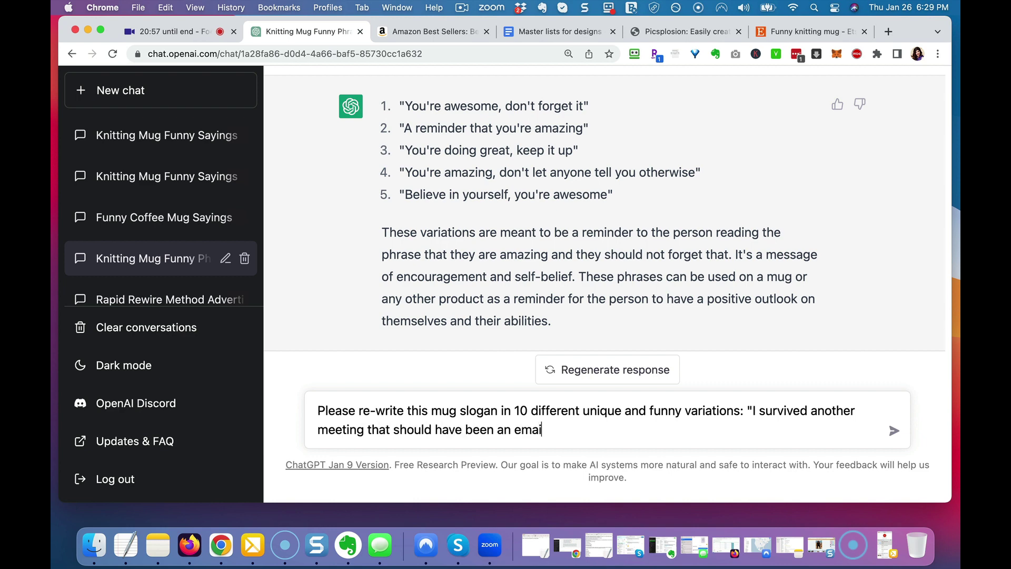
pyautogui.write('l"')
# Copy the whole text of the drafted mug slogan prompt and send it to ChatGPT.
pyautogui.press('super+a')
pyautogui.press('super+c')
pyautogui.press('Return')
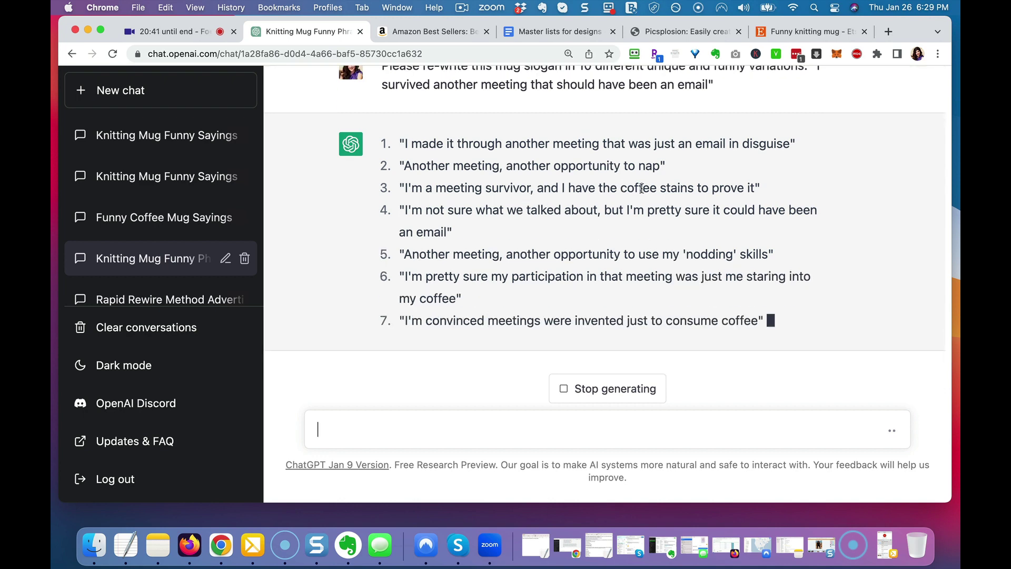
# Read through the 10 meeting slogan variations and the explanation below them.
pyautogui.scroll(1, 643, 188)
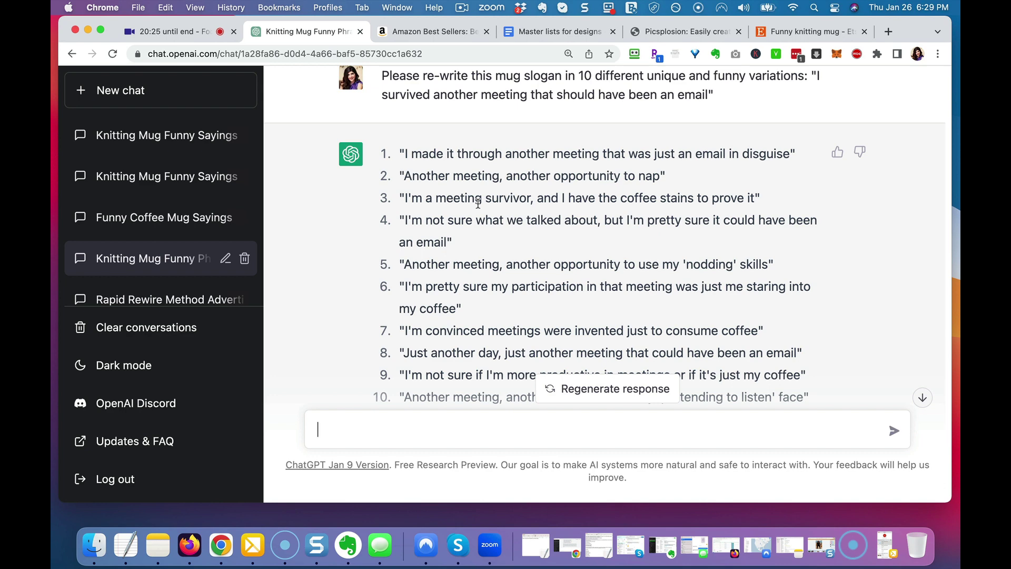
pyautogui.scroll(-3, 514, 220)
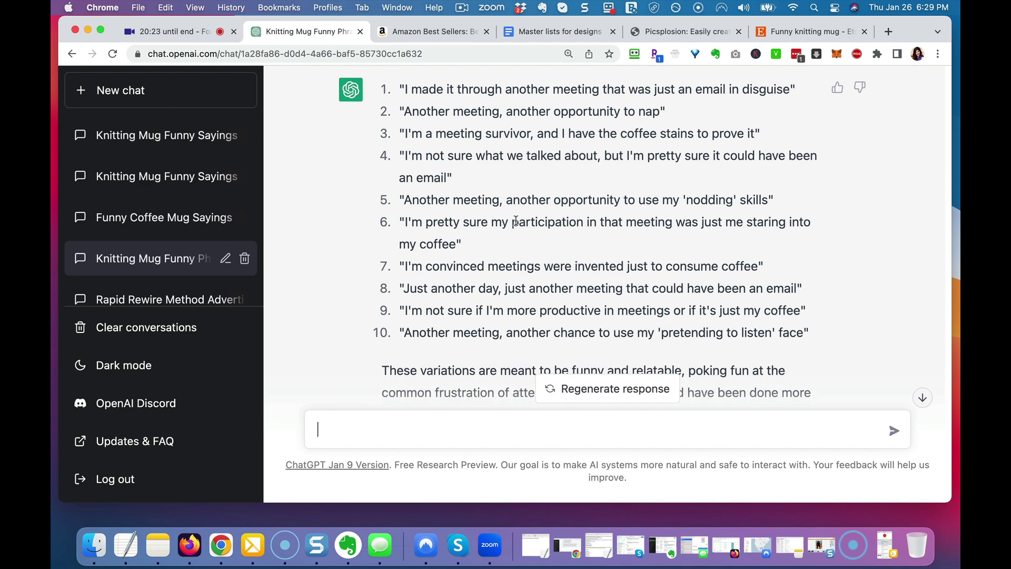
pyautogui.scroll(-2, 516, 220)
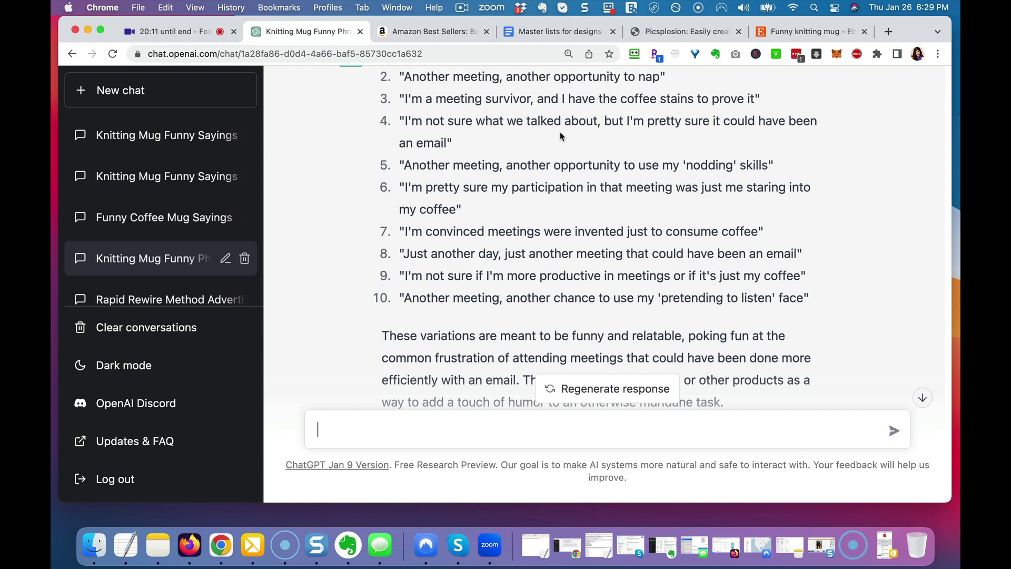
pyautogui.scroll(-2, 560, 136)
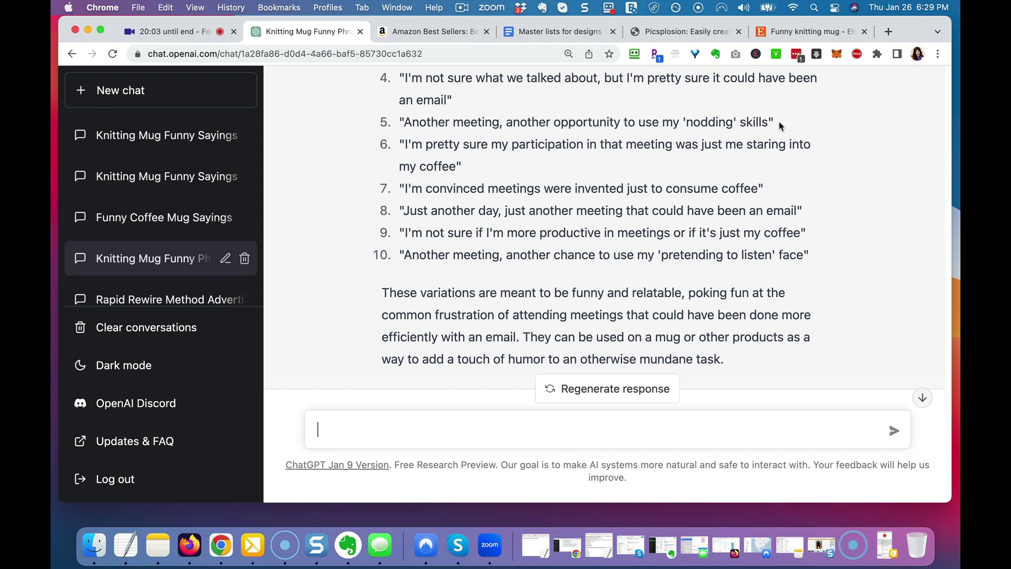
pyautogui.scroll(-2, 780, 125)
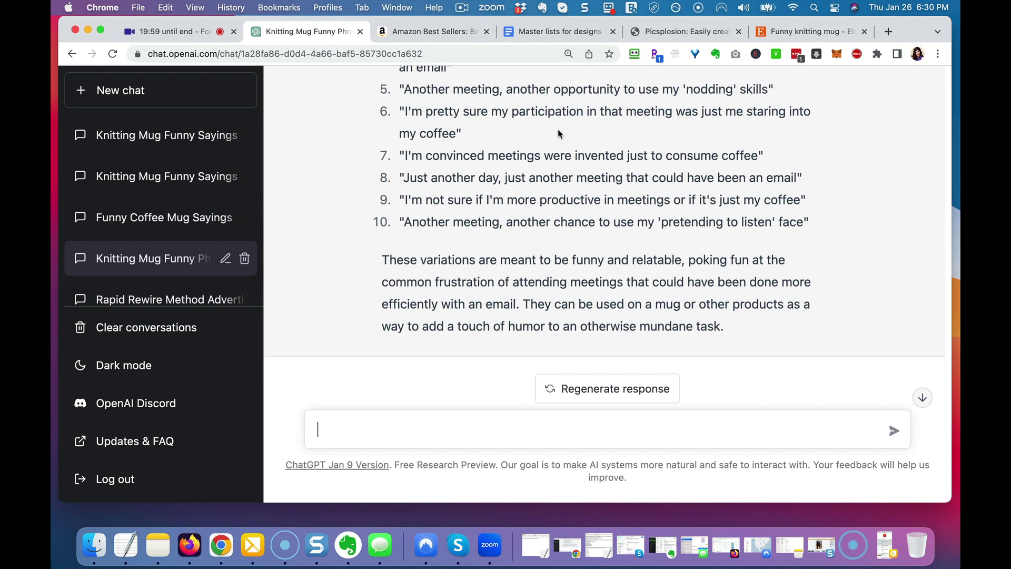
pyautogui.scroll(-1, 559, 133)
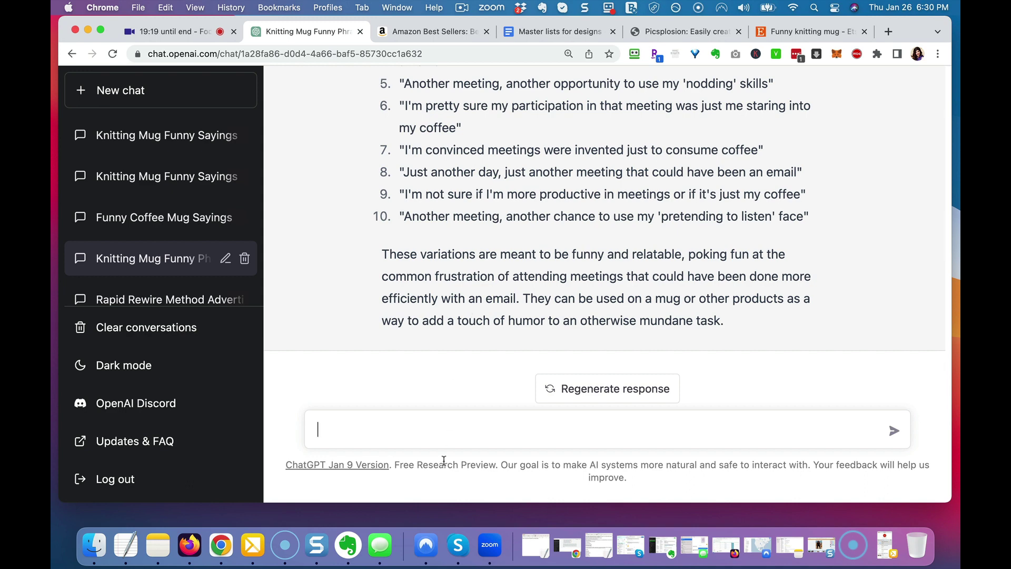
# Ask ChatGPT: "Can you take the phrases above and apply them specifically to a doctor?".
pyautogui.write('Can you tak t')
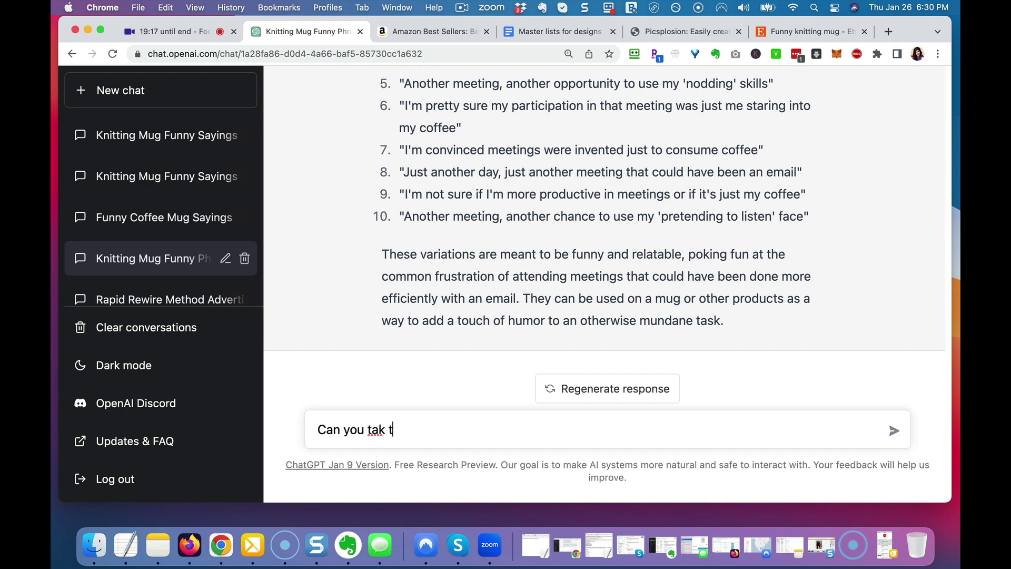
pyautogui.press('BackSpace')
pyautogui.press('BackSpace')
pyautogui.write('e the phrases ab')
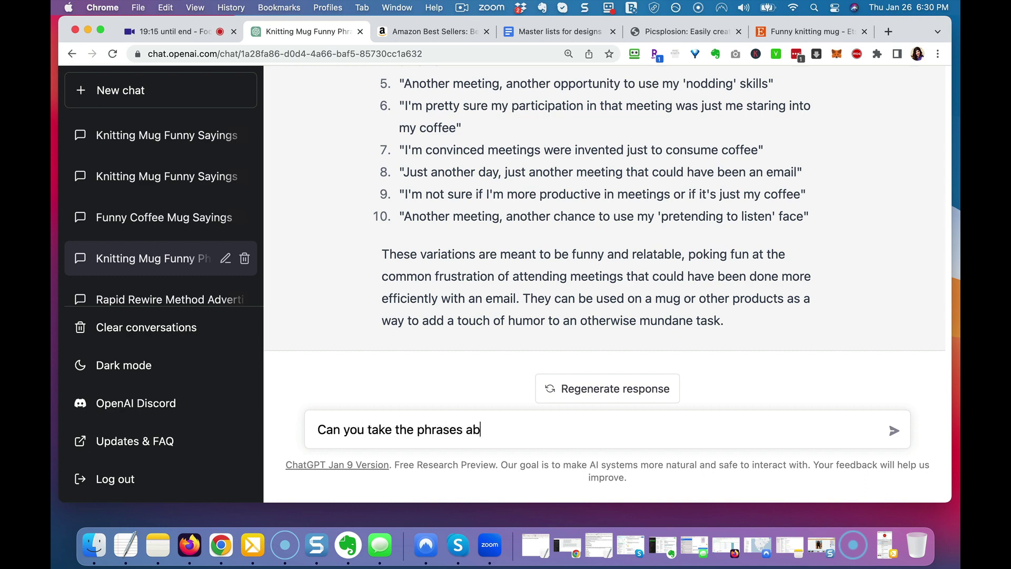
pyautogui.write('ove and apply them spe')
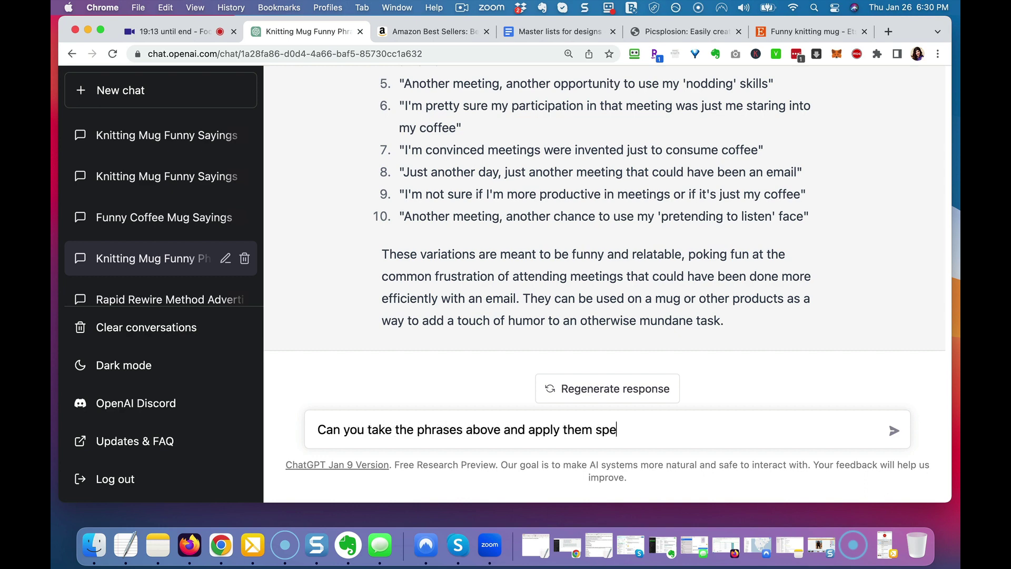
pyautogui.write('cifically to a ')
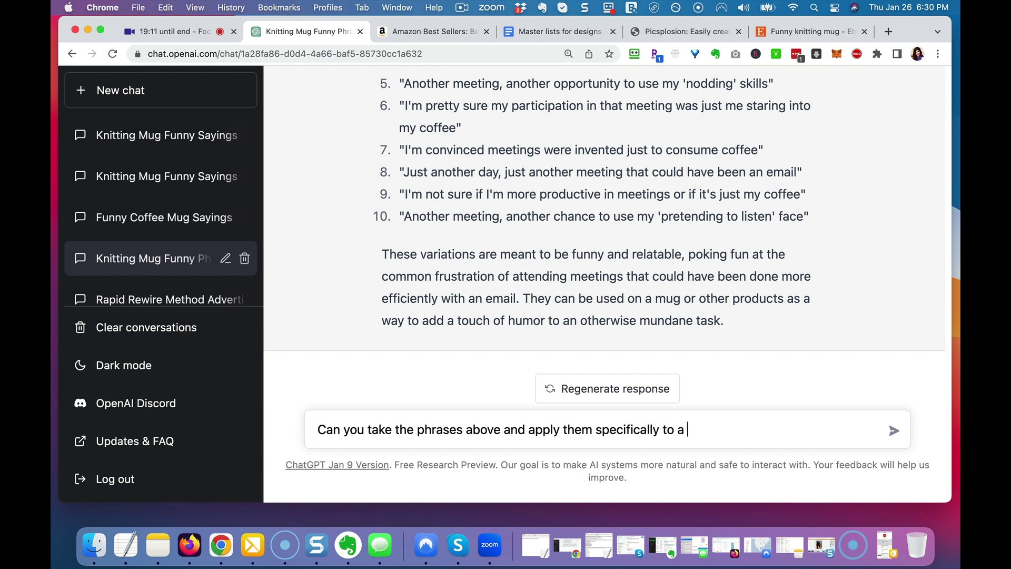
pyautogui.write('doctor?')
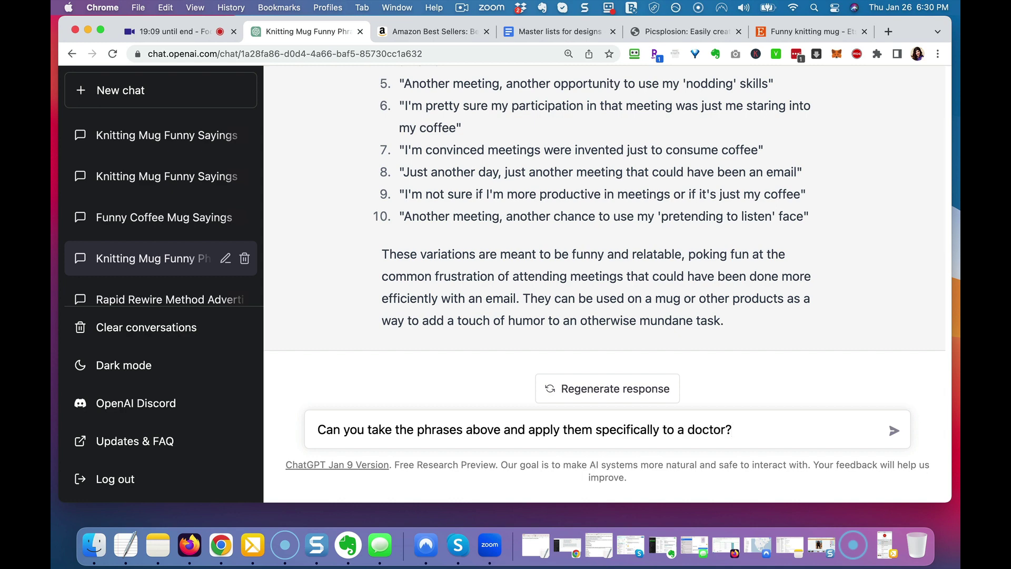
pyautogui.press('Return')
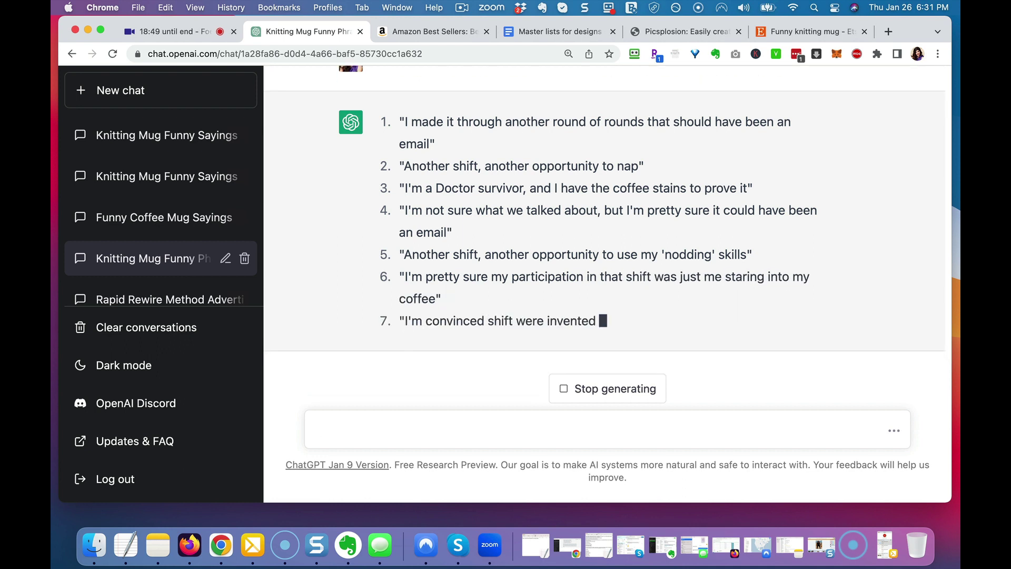
# Ask ChatGPT to rewrite those phrases and include the fact that someone is a doctor in the emails, for a group of doctors.
pyautogui.write('Can y')
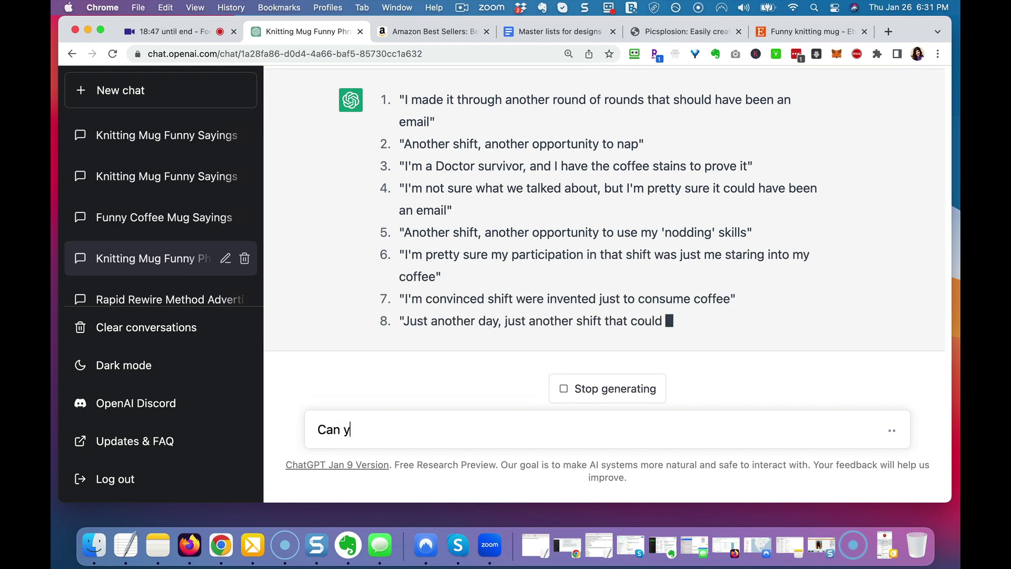
pyautogui.write('ou please rewrite t')
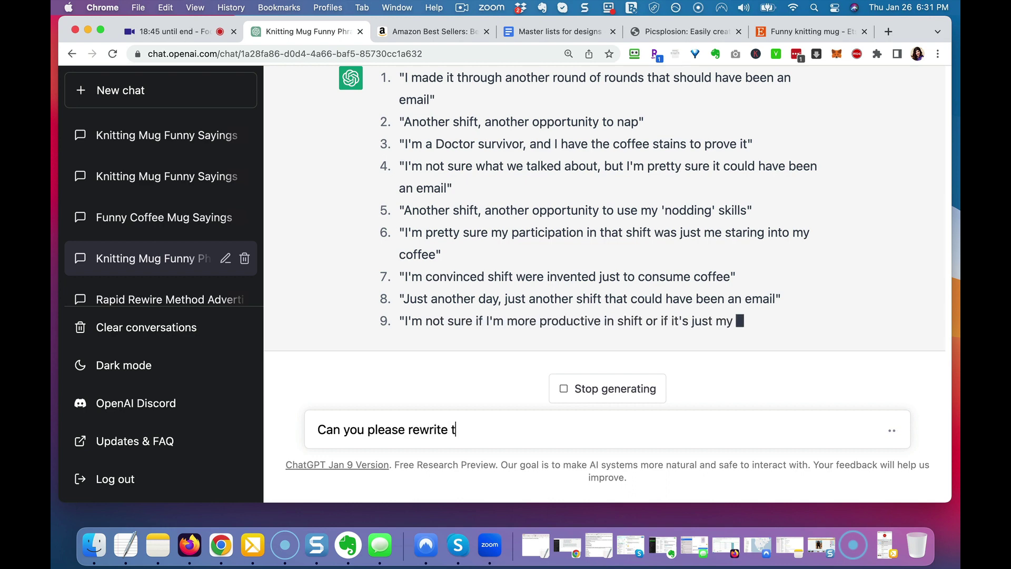
pyautogui.write('hose and include the fa')
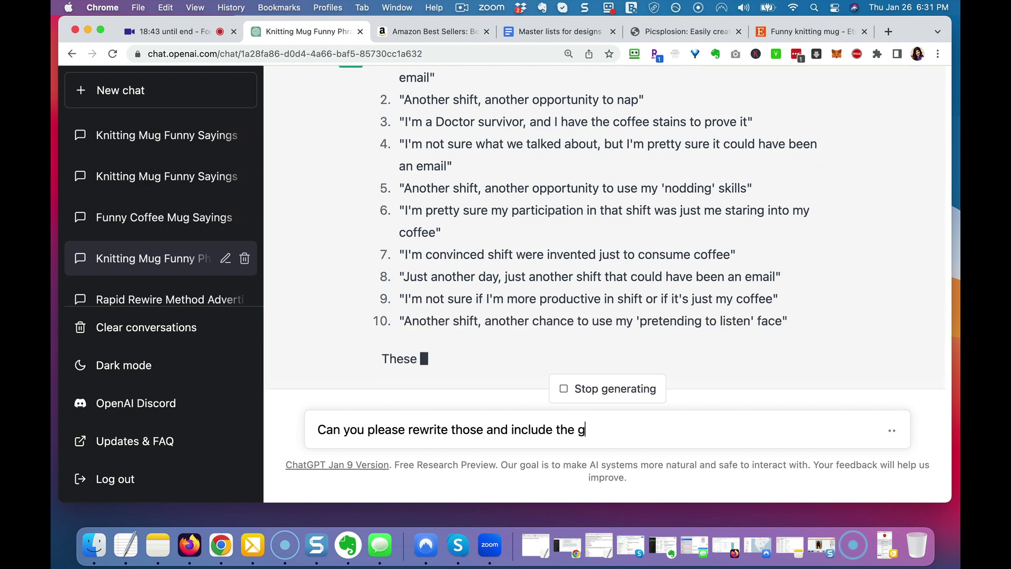
pyautogui.write('ct that')
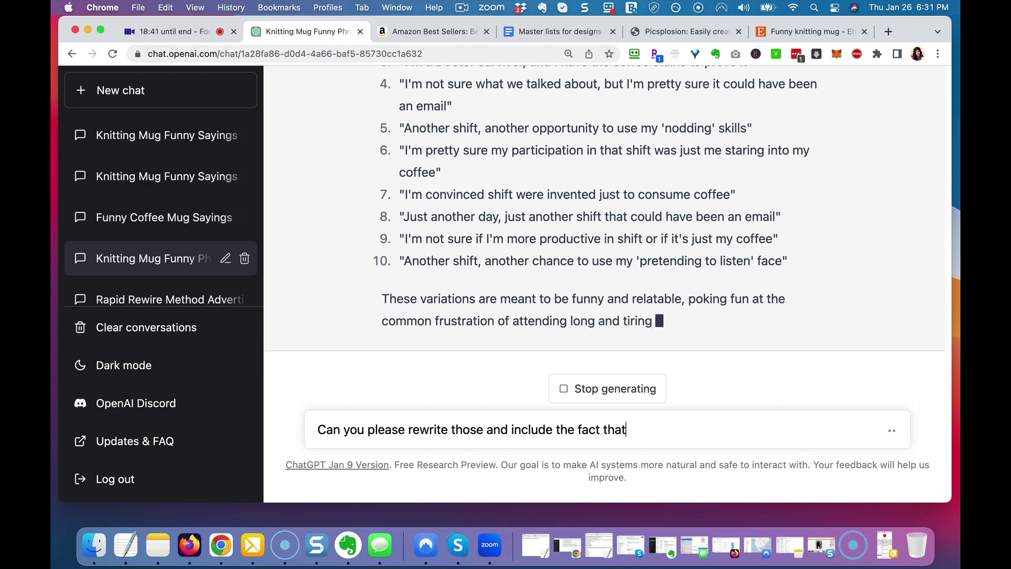
pyautogui.write(' someone is ')
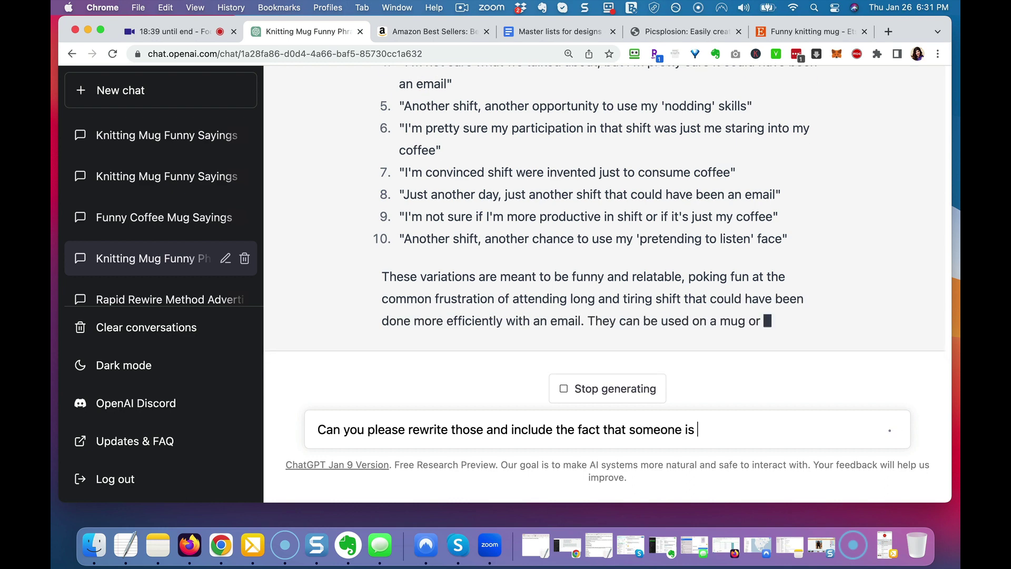
pyautogui.write('a doctor in the emails')
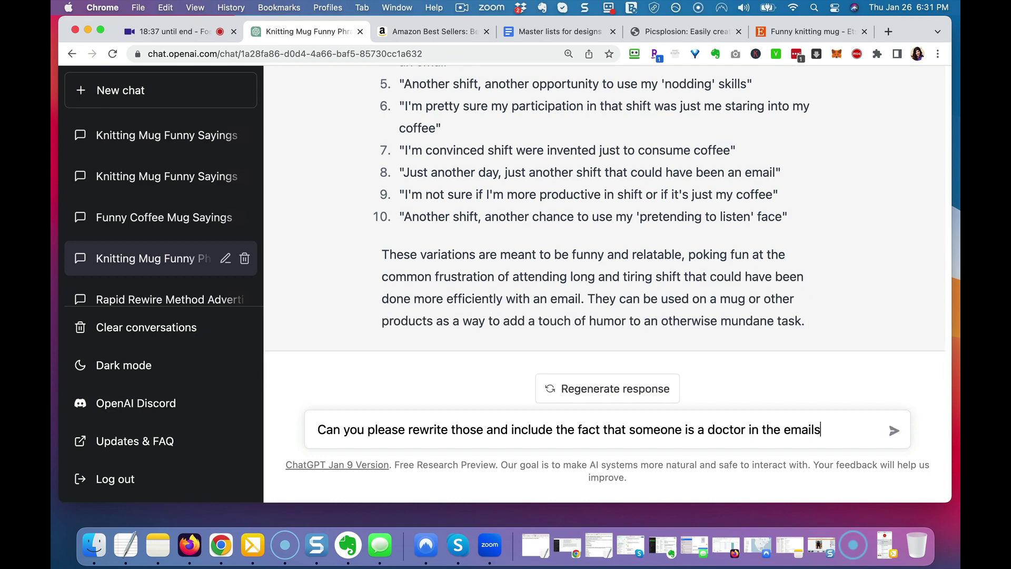
pyautogui.write('? I want to give these say')
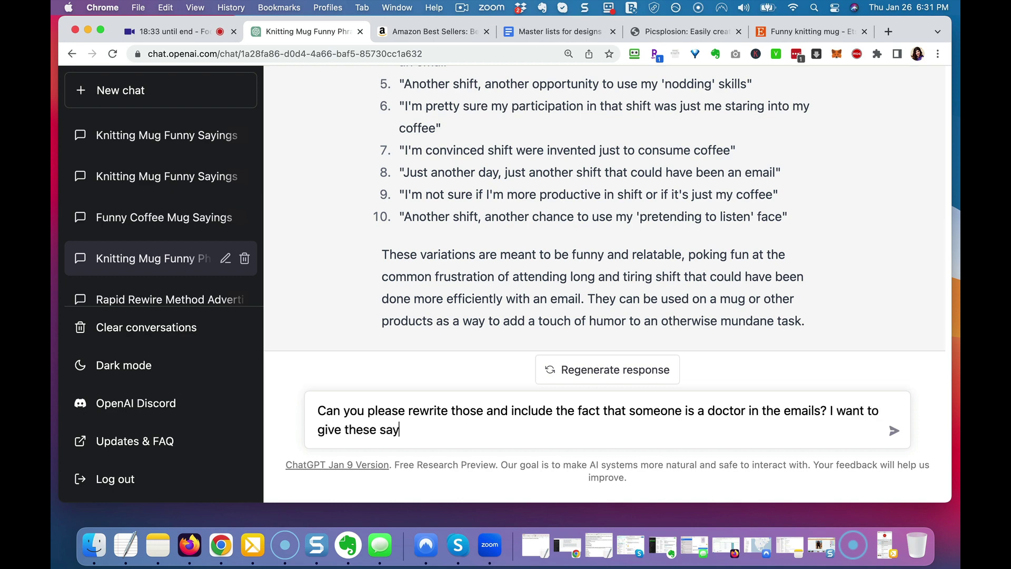
pyautogui.write('ings to a group of doctors.')
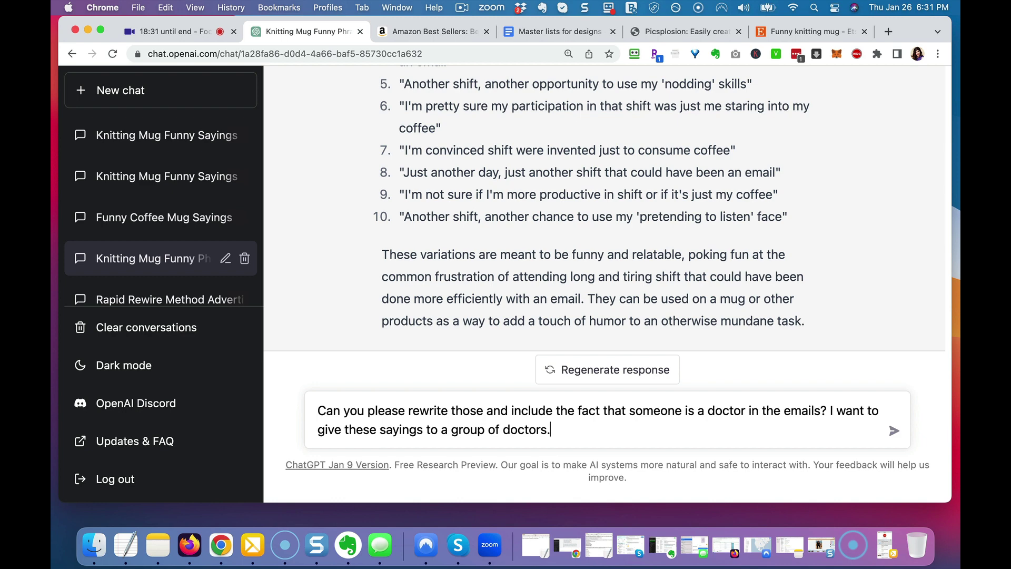
pyautogui.press('Return')
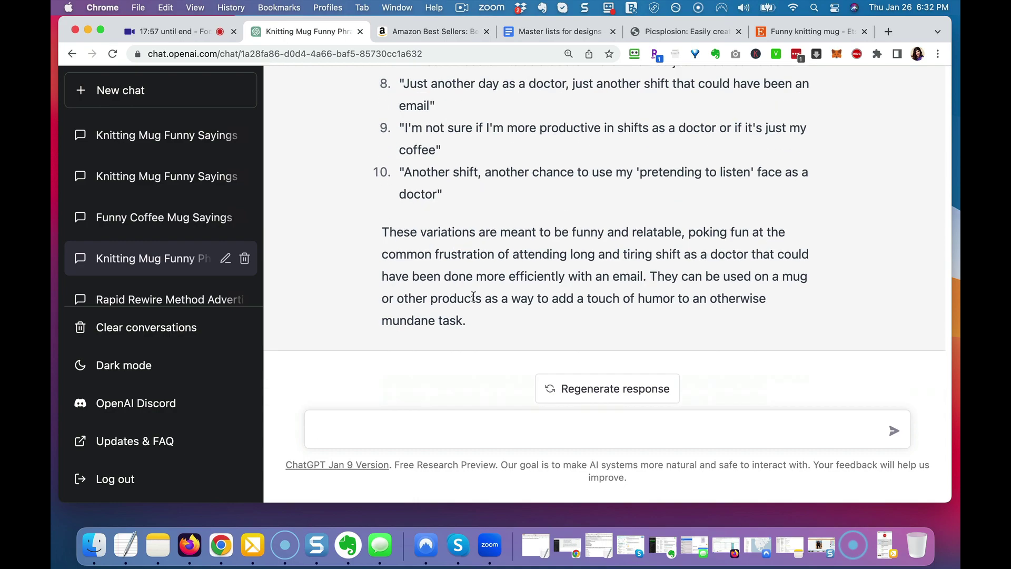
# Ask ChatGPT: "Please give me 10 funny sayings I can put on a mug for Boston Terrier Moms".
pyautogui.scroll(10, 427, 194)
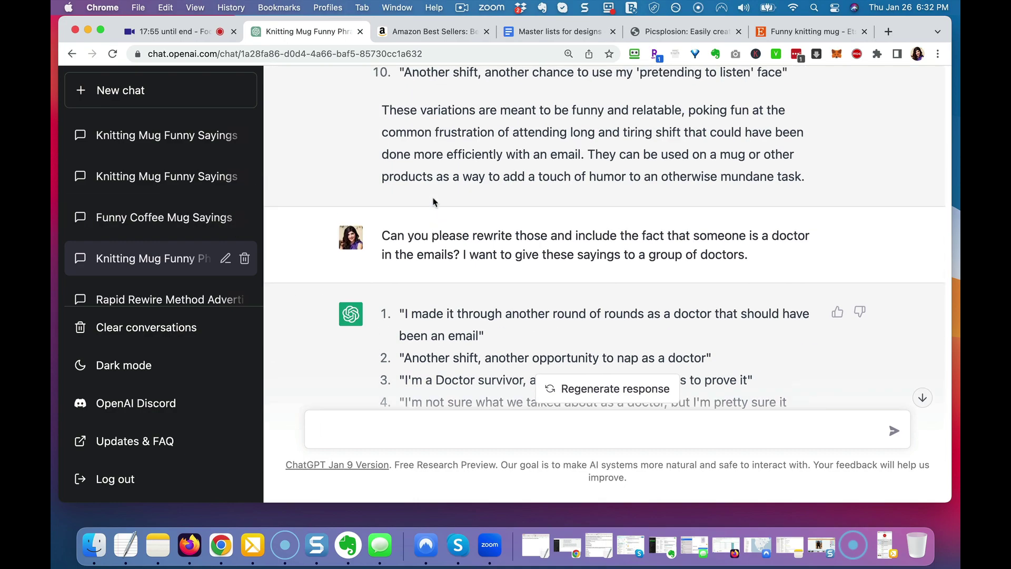
pyautogui.scroll(20, 433, 201)
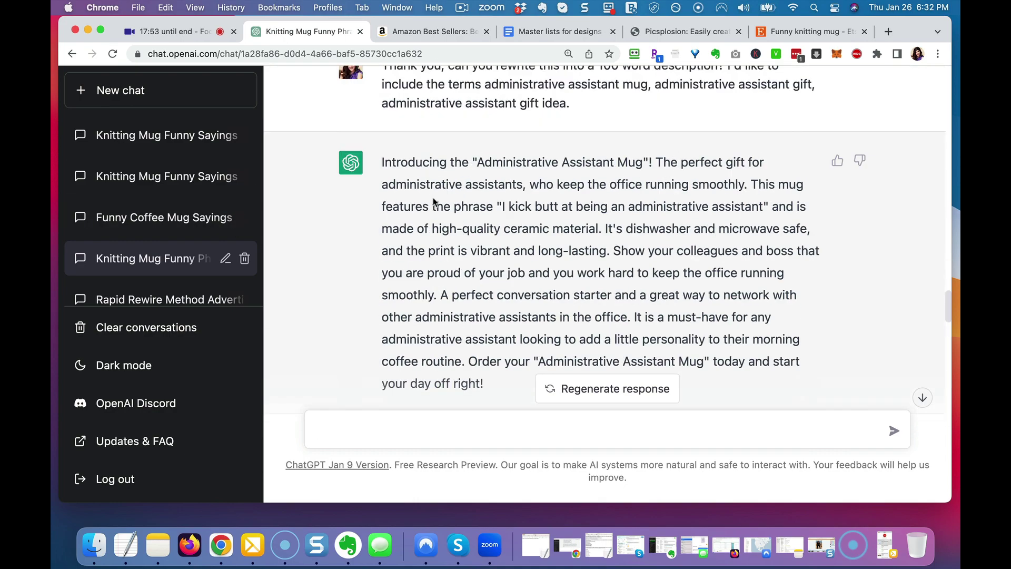
pyautogui.scroll(4, 433, 201)
pyautogui.scroll(-15, 433, 201)
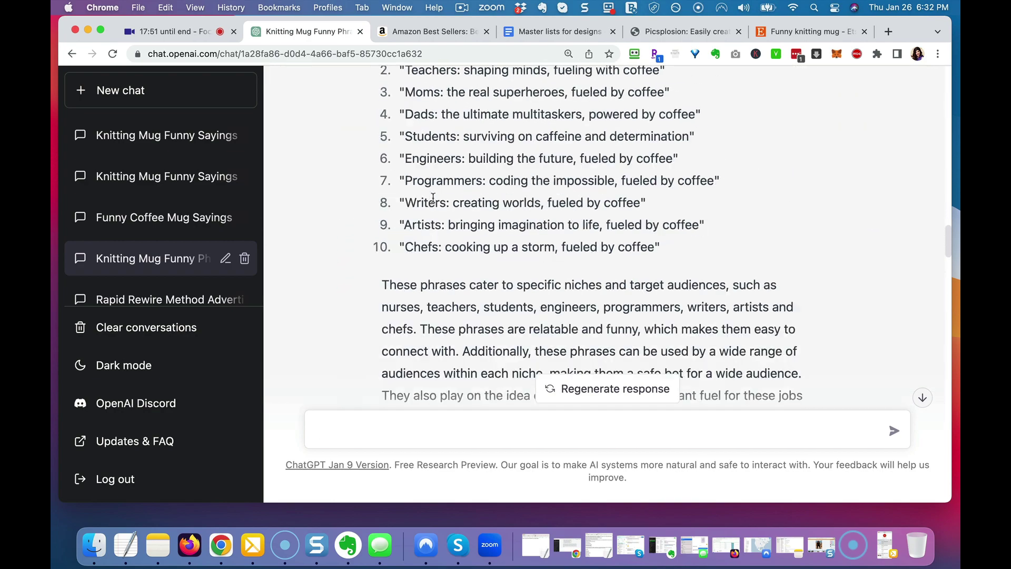
pyautogui.scroll(12, 433, 201)
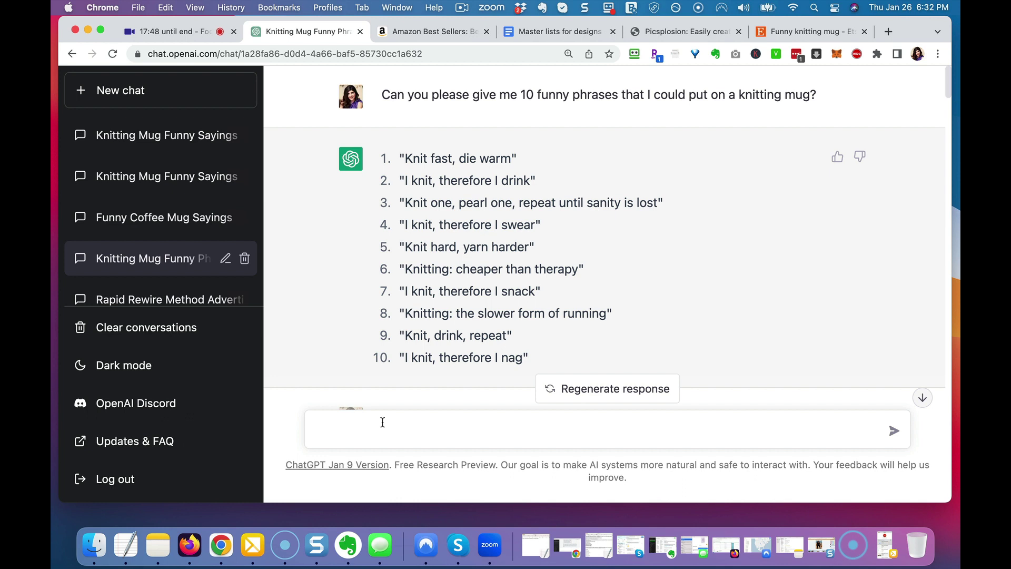
pyautogui.write('Please give me 10 funny sayings I can')
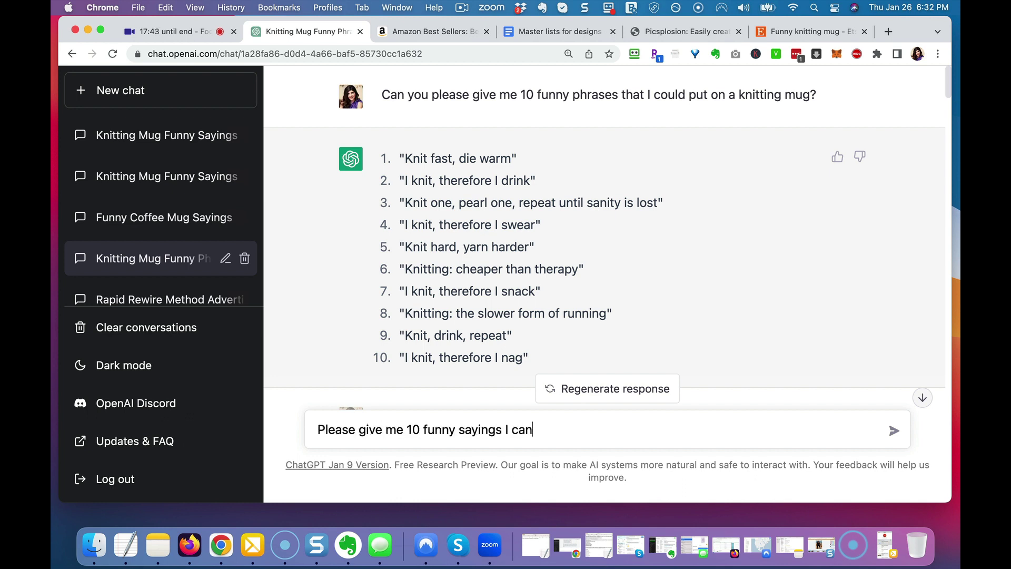
pyautogui.write(' put on a mug for Bos')
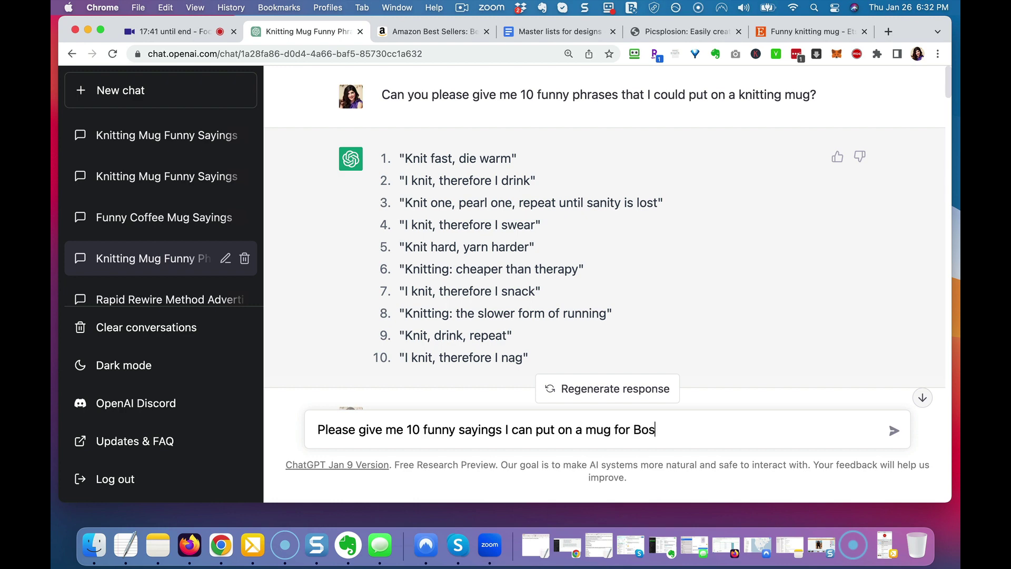
pyautogui.write('ton Terrier Moms')
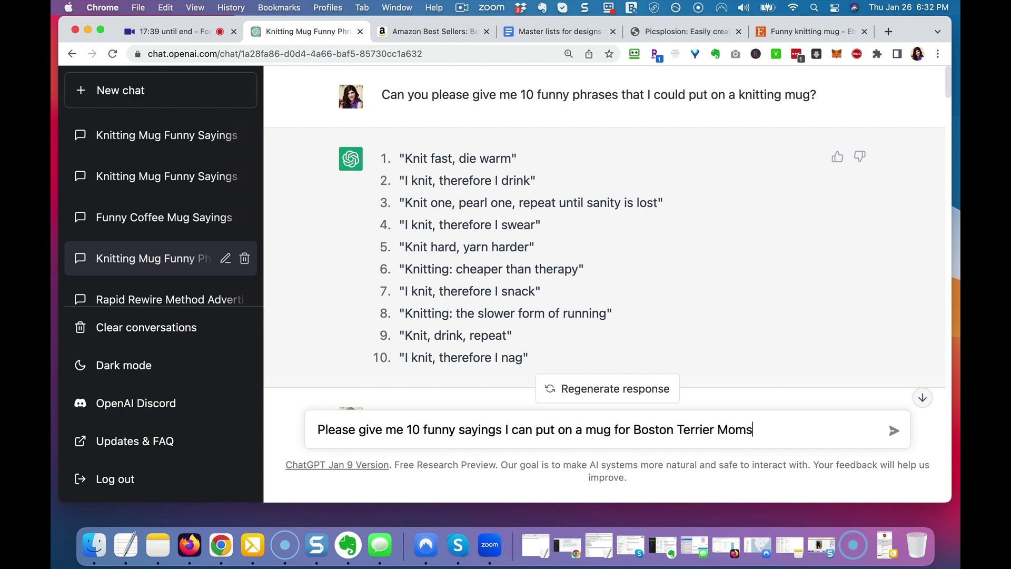
pyautogui.press('Return')
# Read through the Boston Terrier mom sayings and highlight the one about being fueled by coffee and unconditional love.
pyautogui.scroll(-20, 605, 300)
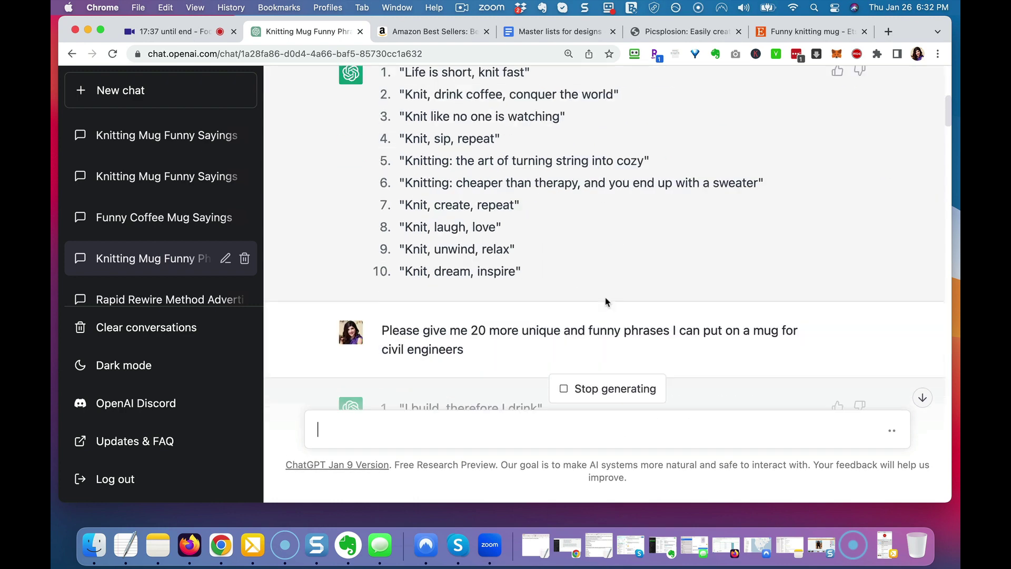
pyautogui.click(921, 398)
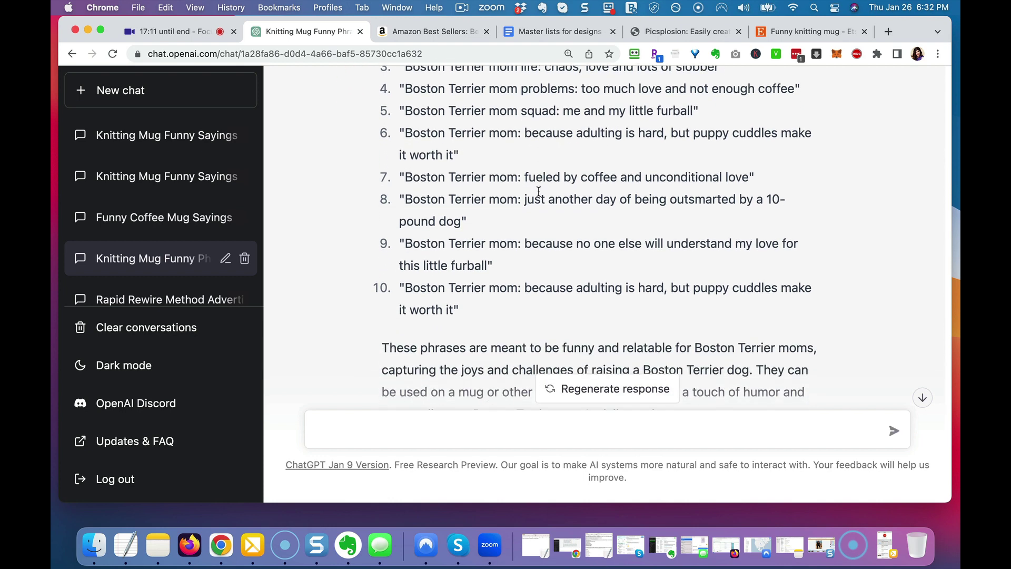
pyautogui.scroll(-1, 539, 191)
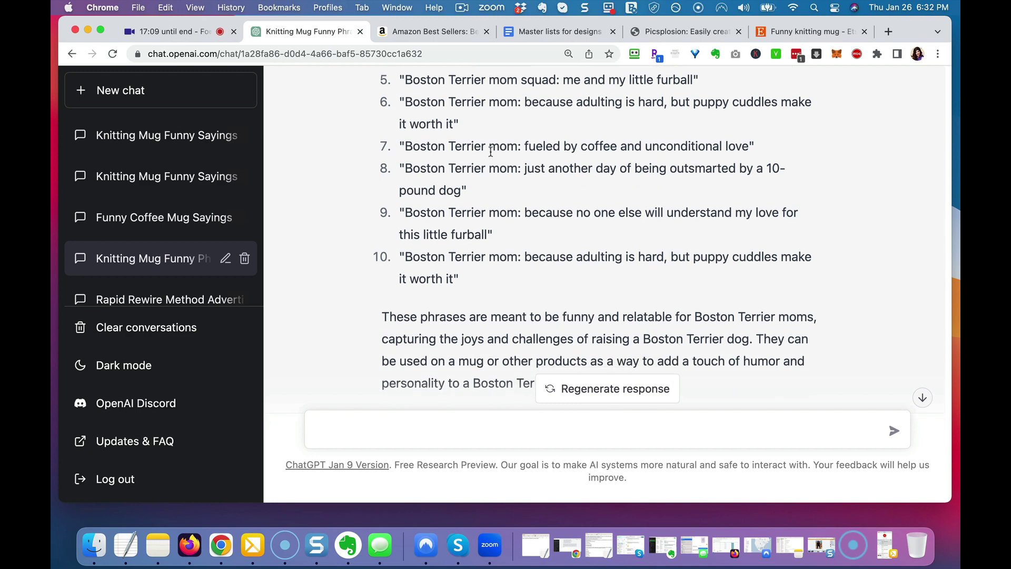
pyautogui.scroll(-2, 526, 158)
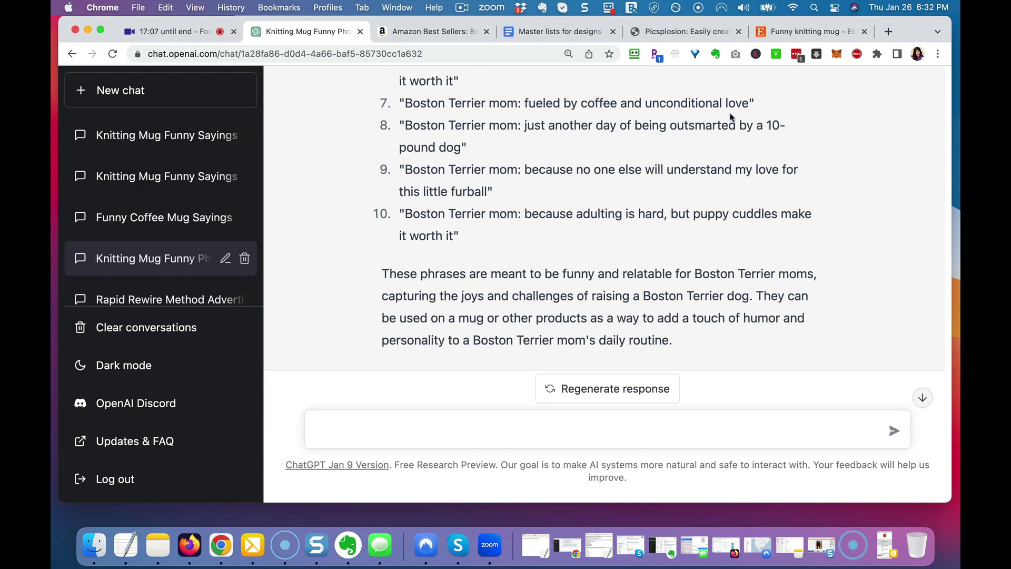
pyautogui.tripleClick(555, 104)
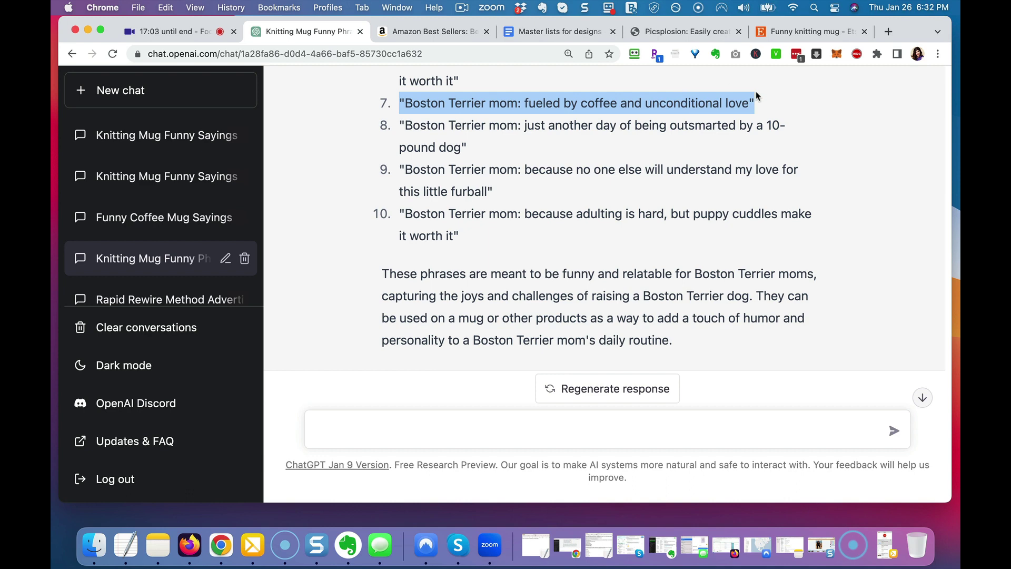
pyautogui.scroll(-1, 703, 150)
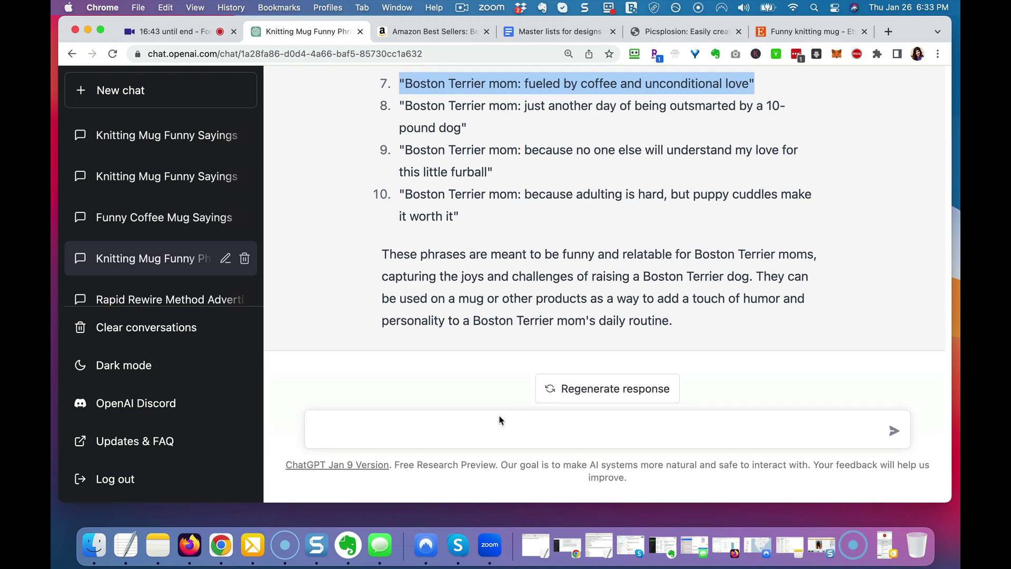
# Ask ChatGPT to act as the top mug seller in the world and give 50 new mug phrases to sell millions of them.
pyautogui.click(479, 432)
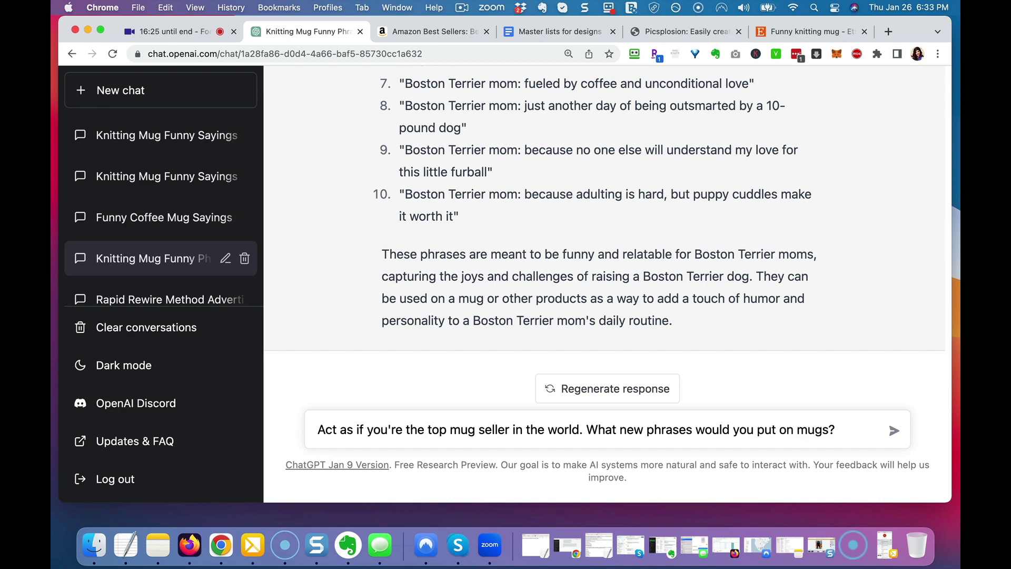
pyautogui.write('me 50 please.')
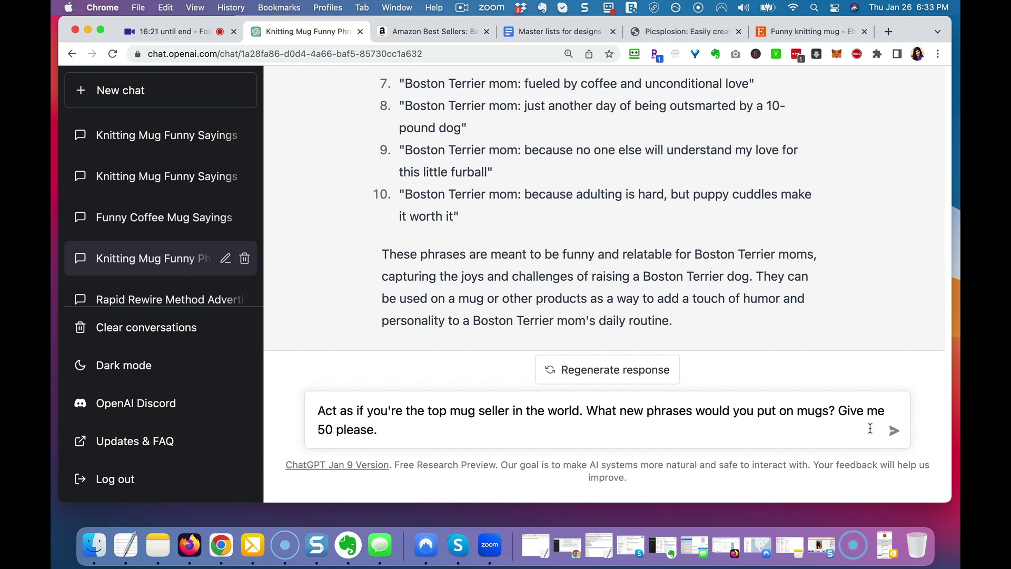
pyautogui.click(828, 409)
pyautogui.write('to sell')
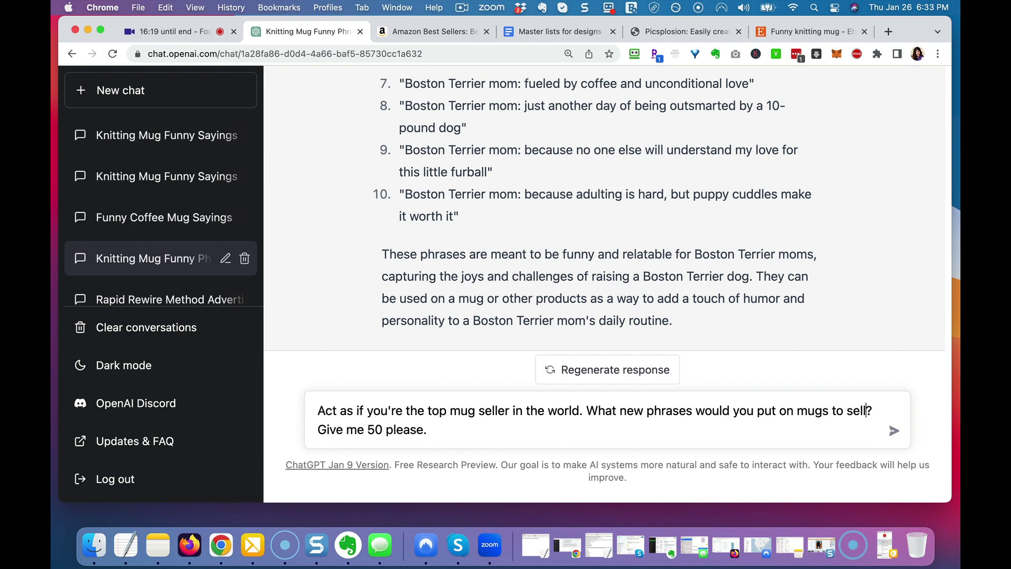
pyautogui.write(' hu')
pyautogui.press('BackSpace')
pyautogui.press('BackSpace')
pyautogui.write('millions of')
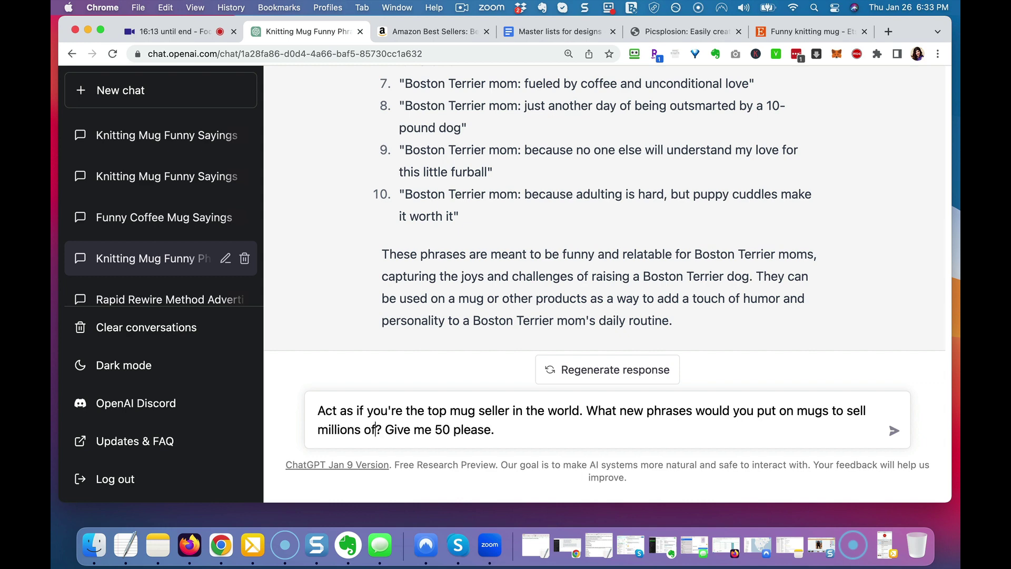
pyautogui.press('BackSpace')
pyautogui.press('BackSpace')
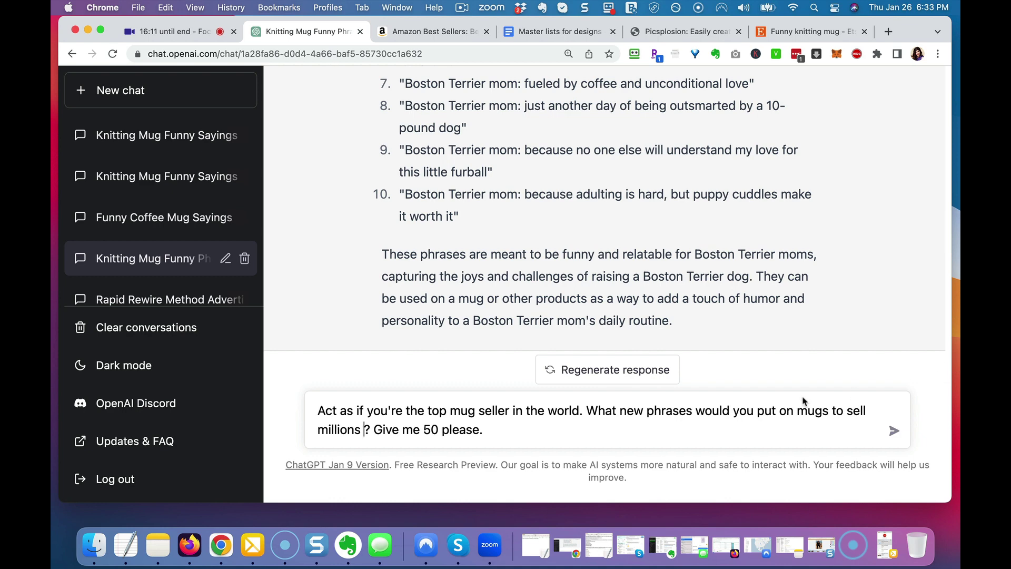
pyautogui.write('of them')
pyautogui.press('Return')
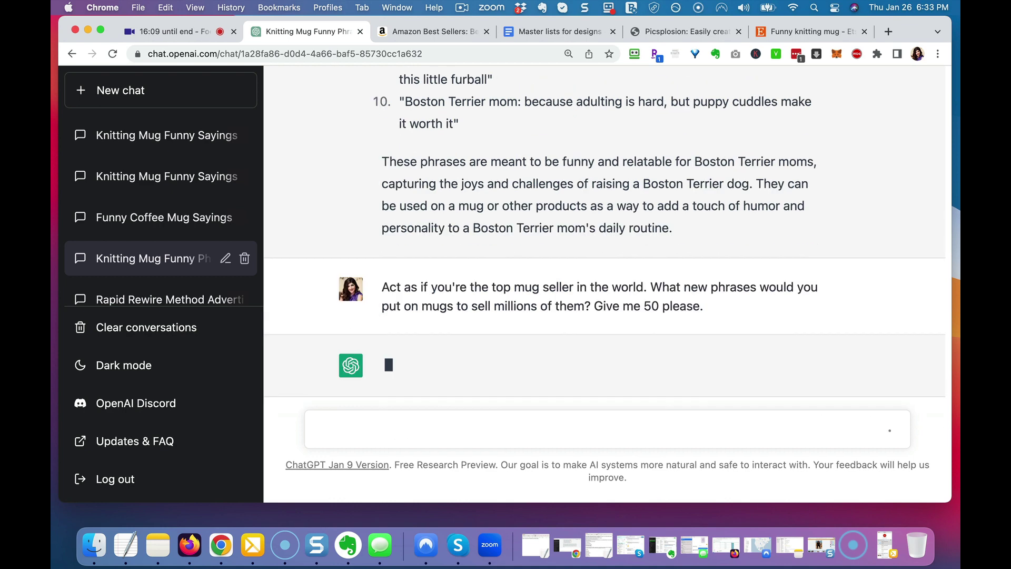
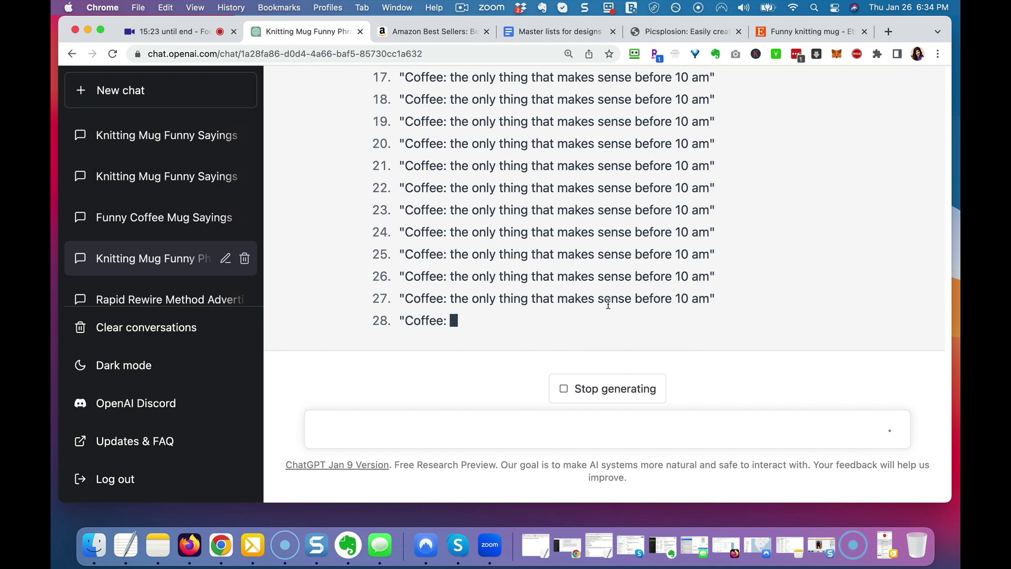
# Look through the top-seller mug phrases from the start of the list down to the latest ones.
pyautogui.scroll(10, 608, 305)
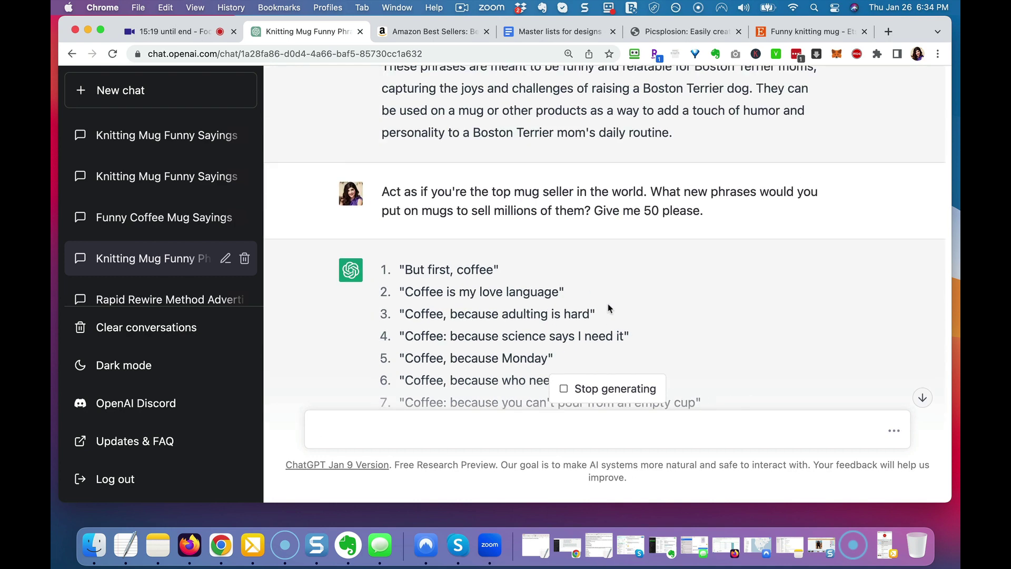
pyautogui.scroll(-10, 606, 306)
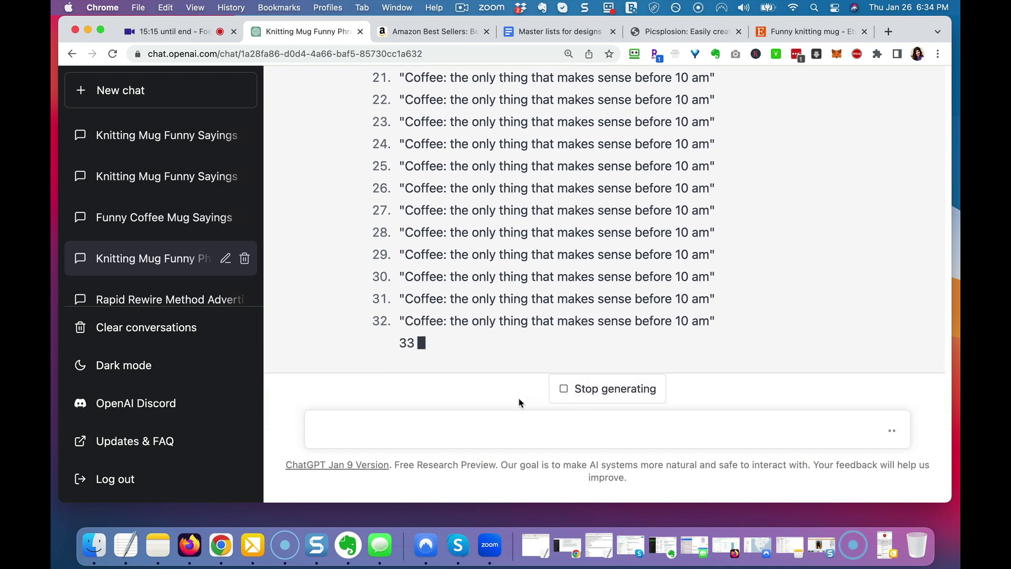
pyautogui.click(479, 434)
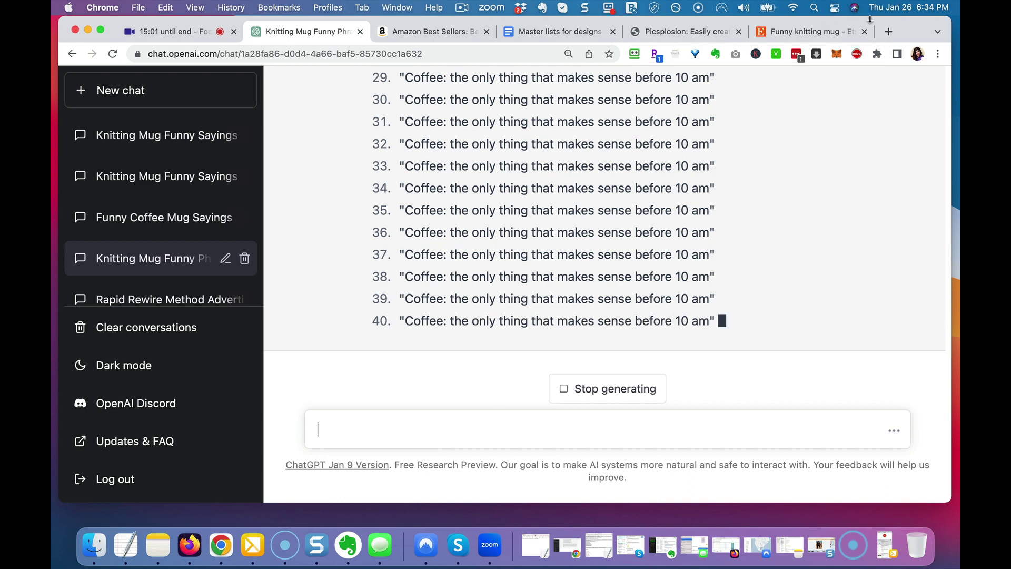
# Look through the funny knitting mug listings on Etsy for a bestselling slogan, and return to the ChatGPT conversation.
pyautogui.click(869, 21)
pyautogui.scroll(-5, 612, 305)
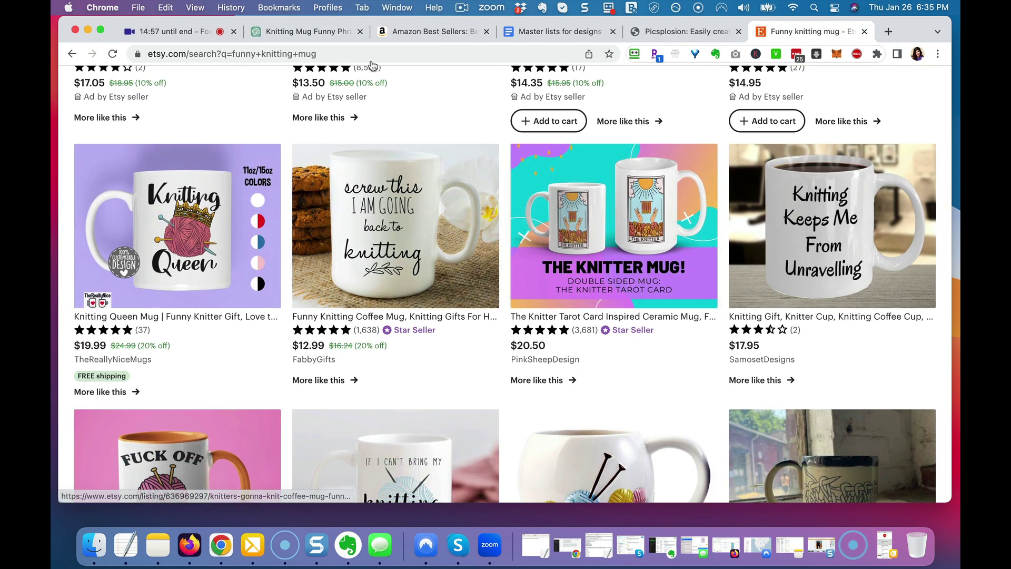
pyautogui.click(341, 33)
# Tell ChatGPT about selling a "screw this, im going back to knitting" mug and request 20 unique designs for knitters, for mugs and t-shirts.
pyautogui.click(424, 428)
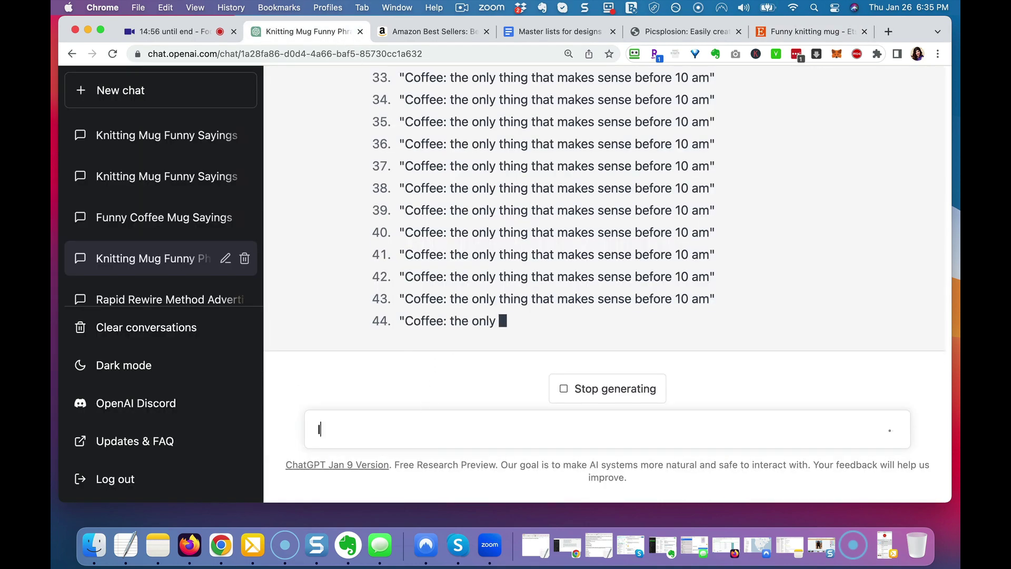
pyautogui.write('I sold a mug that says "screw this, im going back to knitting" and I want more mug designs to')
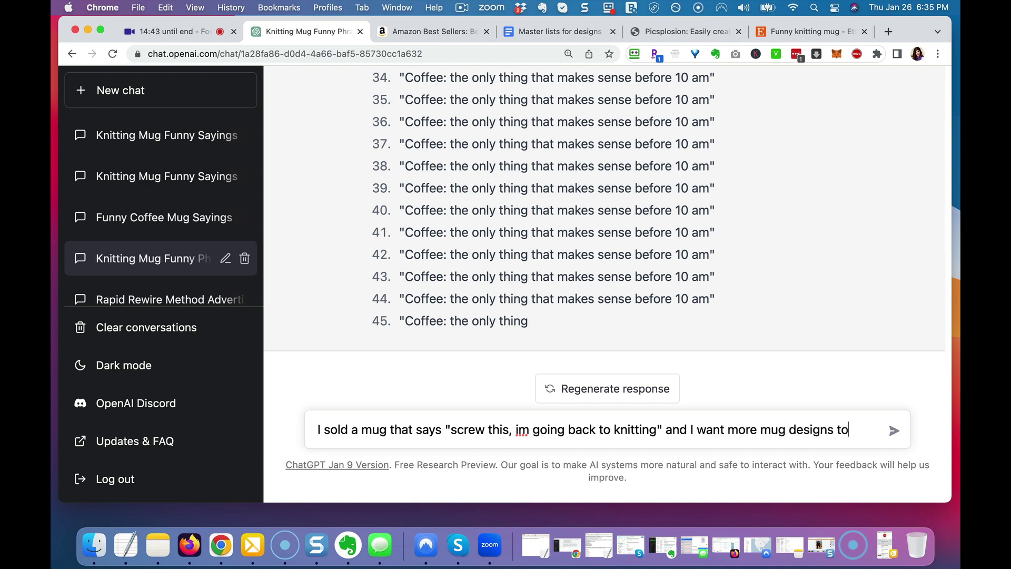
pyautogui.write('ak t')
pyautogui.press('BackSpace')
pyautogui.press('BackSpace')
pyautogui.press('BackSpace')
pyautogui.write('l to knitters. Please give me 20 unique ones that I can put on mugs and t-shirts.')
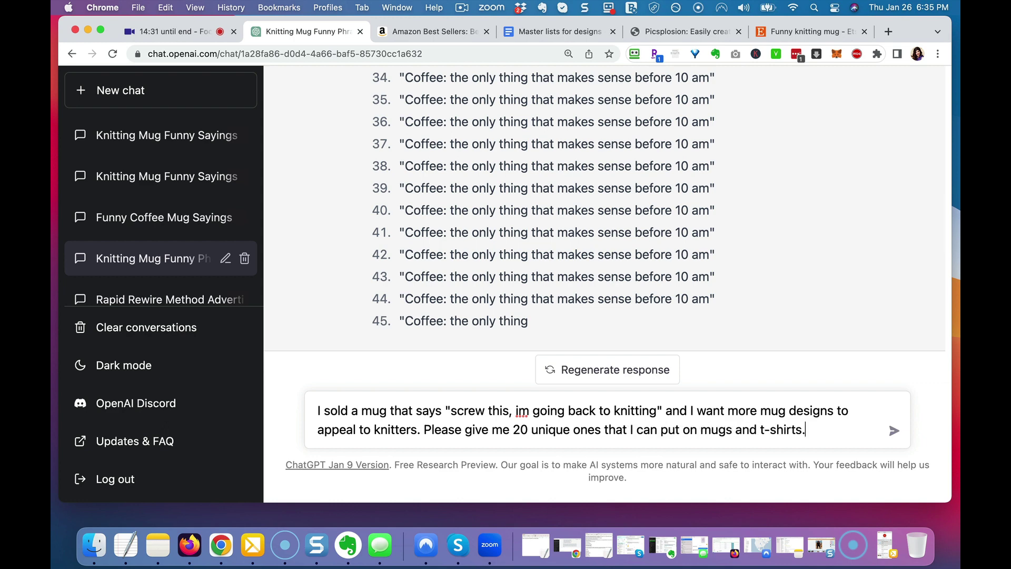
pyautogui.press('Return')
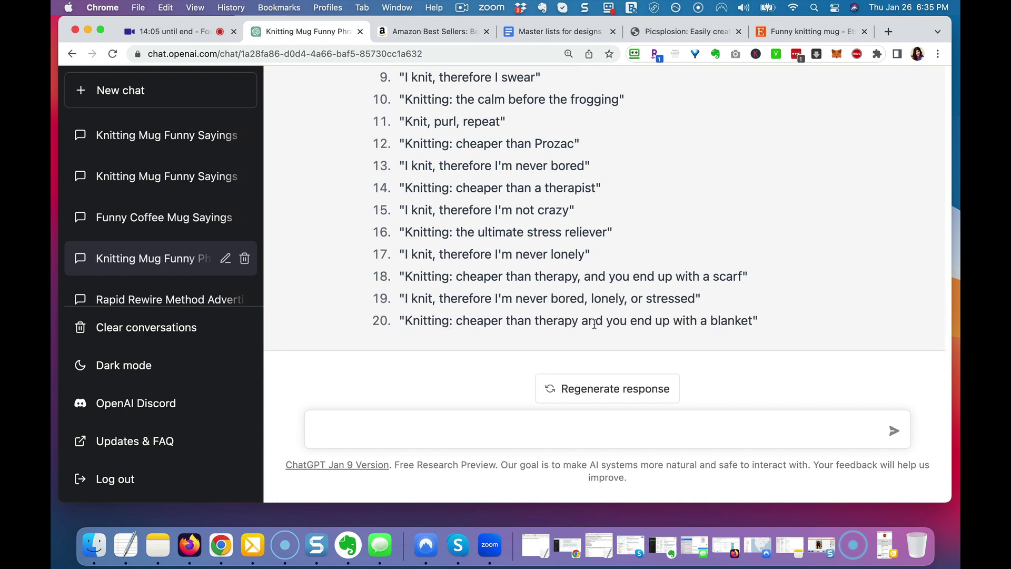
# Read through the new knitter slogans and compare them with the original request.
pyautogui.scroll(10, 544, 330)
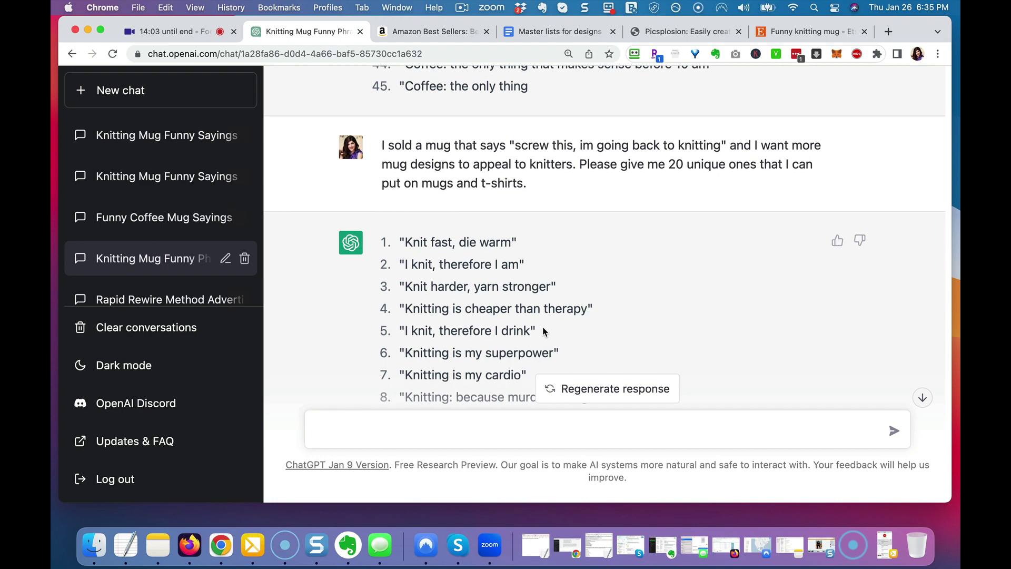
pyautogui.scroll(-10, 544, 330)
pyautogui.scroll(3, 542, 331)
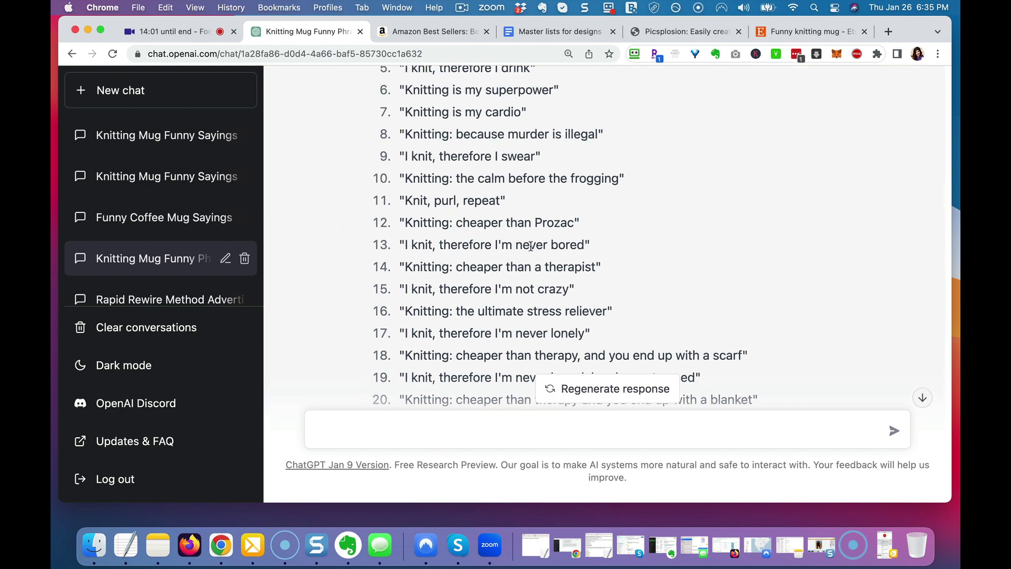
pyautogui.scroll(6, 561, 242)
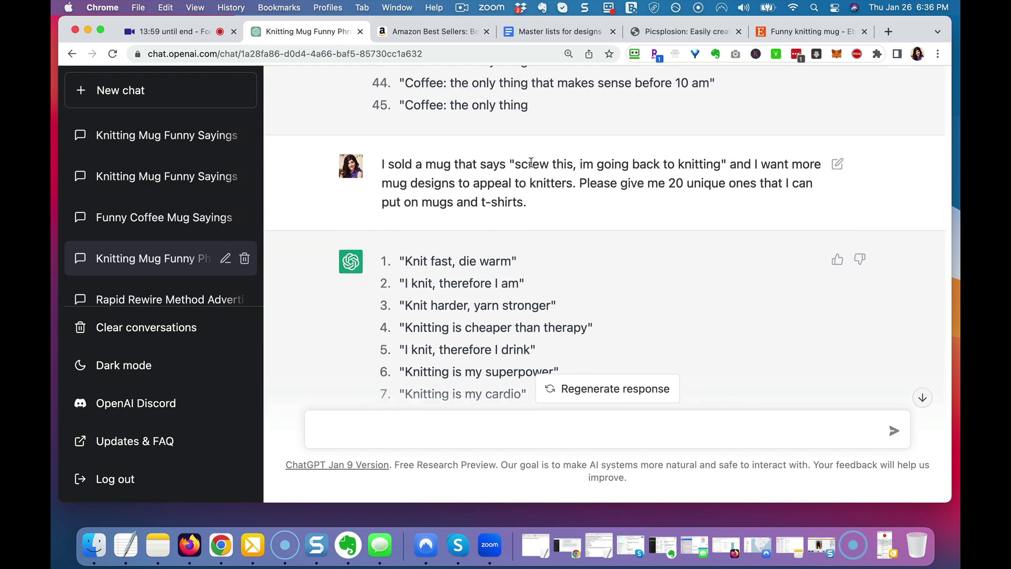
# Ask ChatGPT: "Please rewrite "screw this, im going back to knitting" into a funny phrase to put on mugs and shirts".
pyautogui.moveTo(507, 161); pyautogui.dragTo(720, 156)
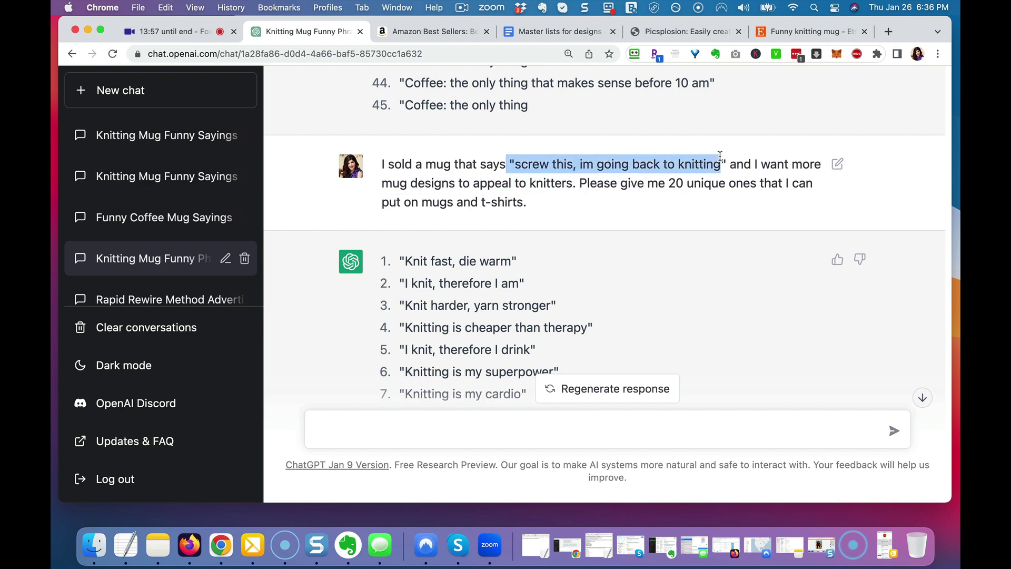
pyautogui.click(392, 436)
pyautogui.write('Please rew')
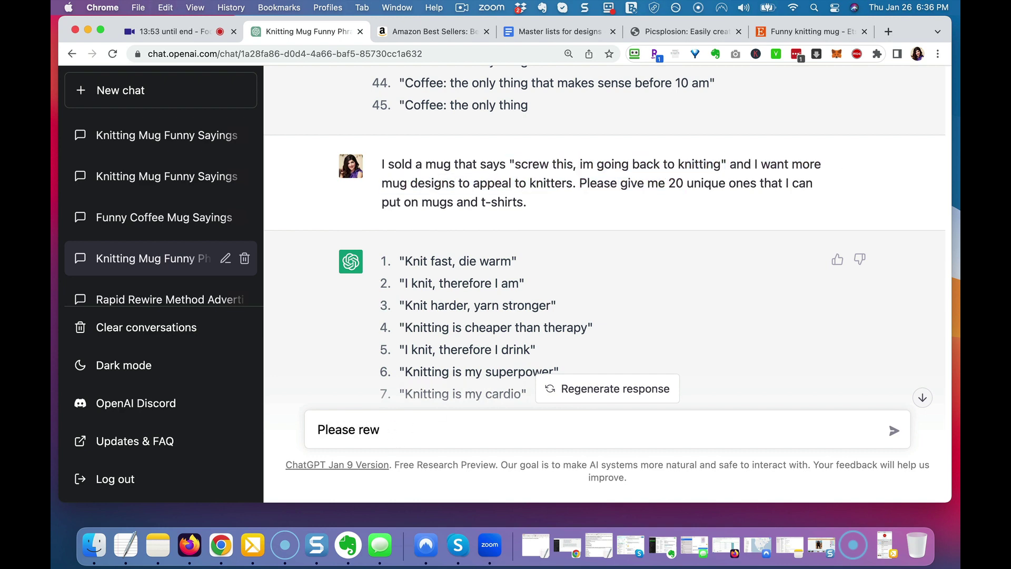
pyautogui.write('rite')
pyautogui.write('"screw this, im going back to knitting"')
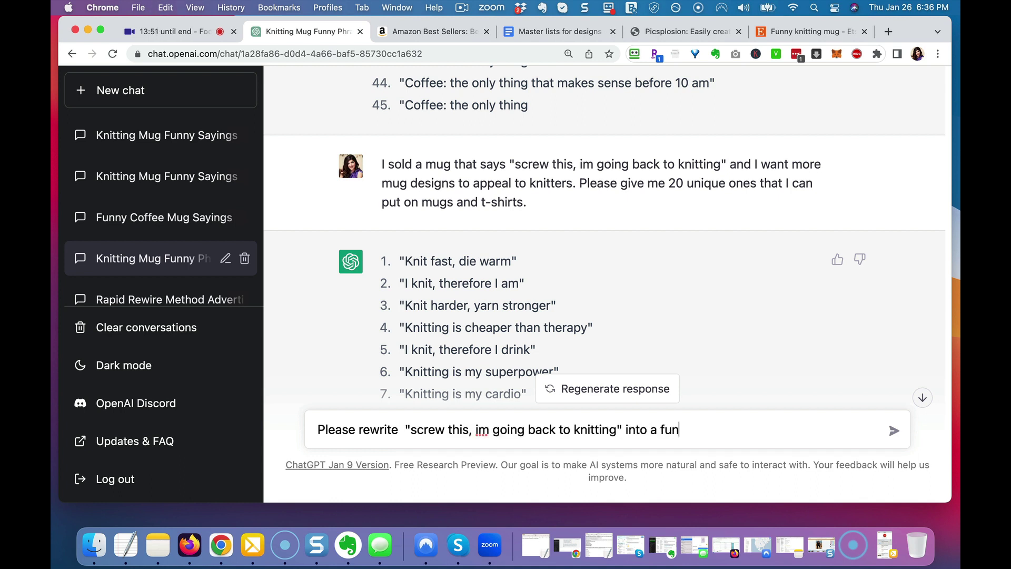
pyautogui.write('into a funny phrase to put on')
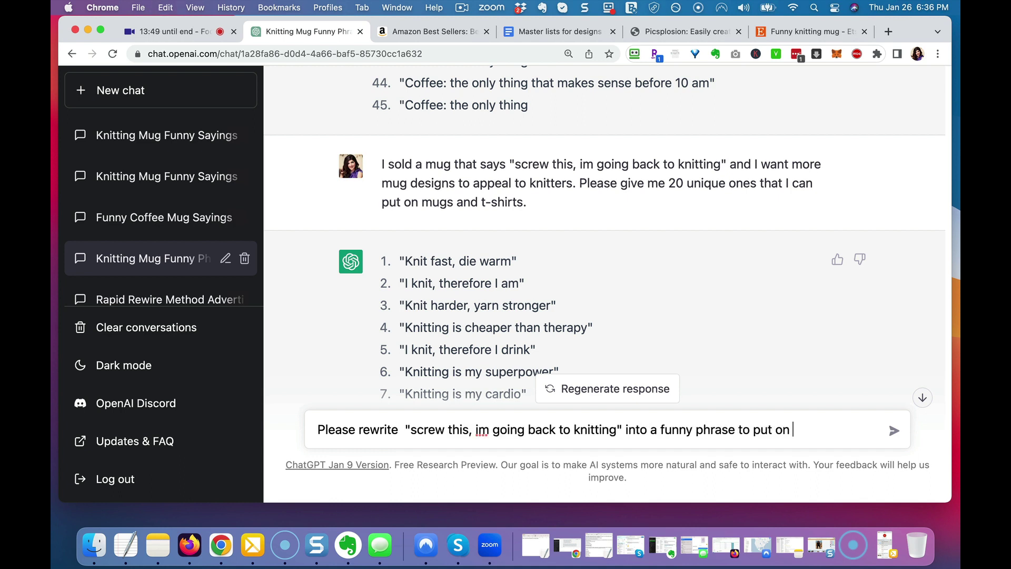
pyautogui.write(' mugs and shirts')
pyautogui.press('Return')
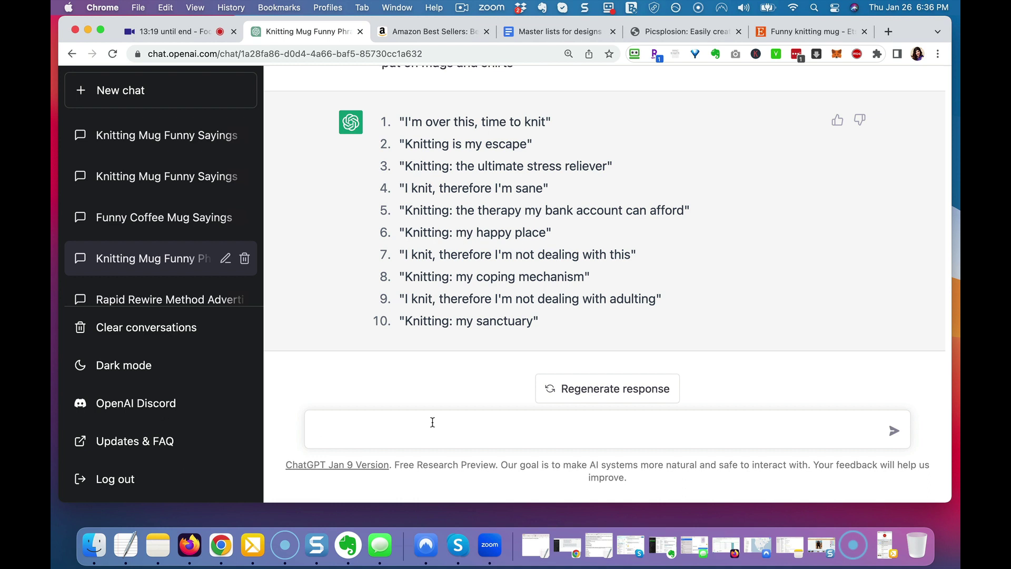
# Ask ChatGPT: "Please give me 15 really funny sayings that I could put on Christmas ornaments?".
pyautogui.write('Please give me 15 really f')
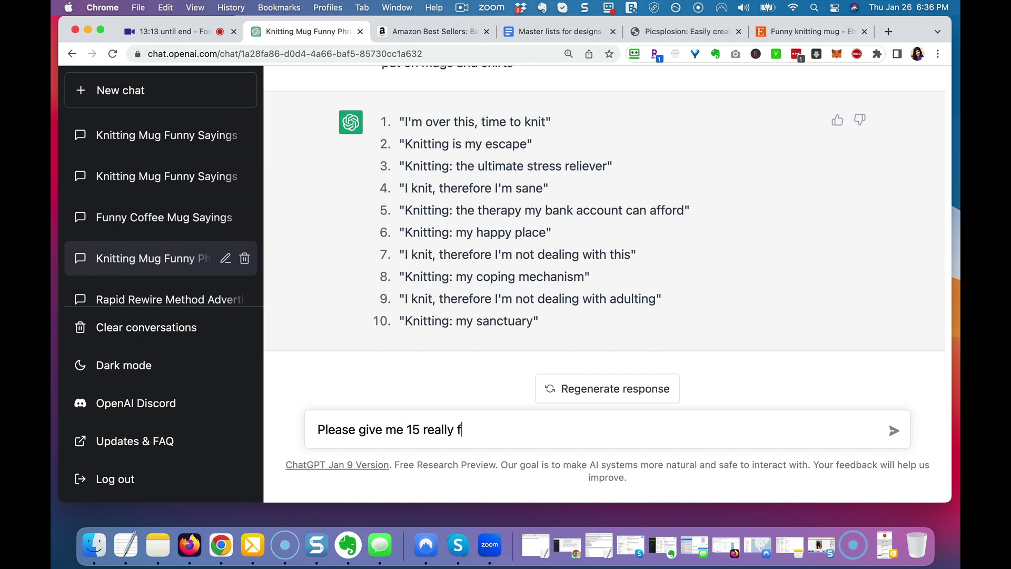
pyautogui.write('unny ide')
pyautogui.press('BackSpace')
pyautogui.press('BackSpace')
pyautogui.press('BackSpace')
pyautogui.write('sayings')
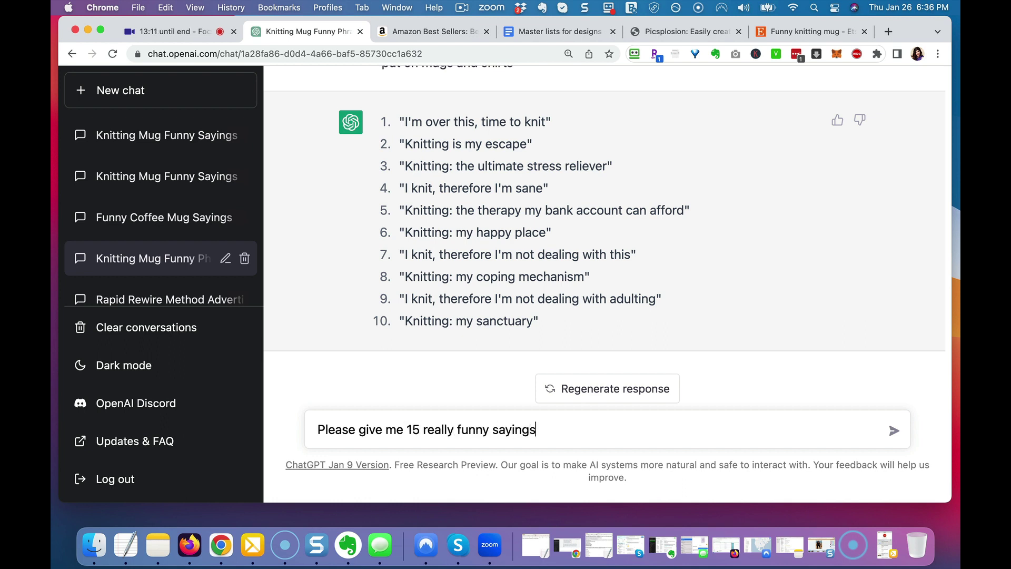
pyautogui.write(' that I could put on')
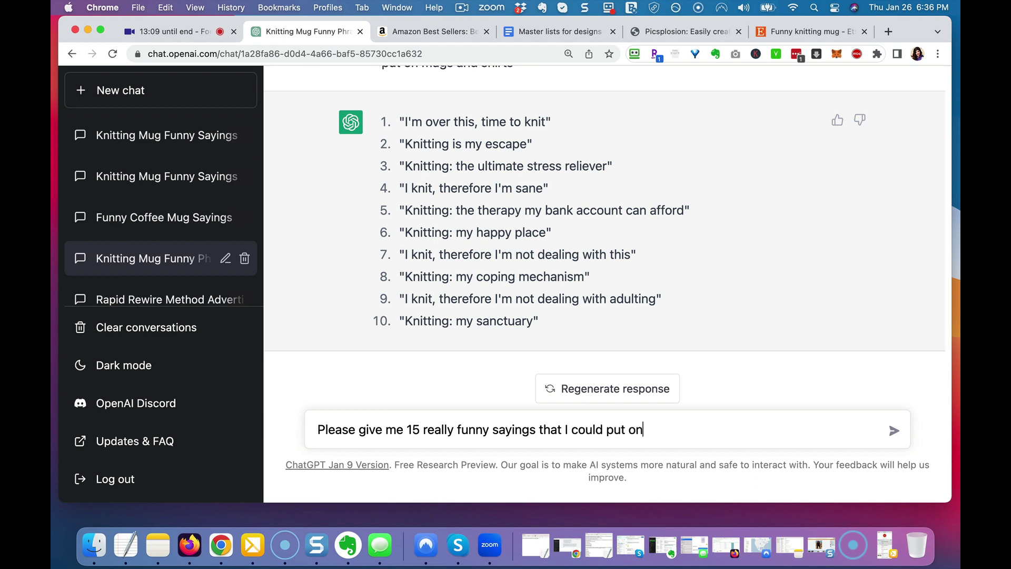
pyautogui.write(' ornaments?')
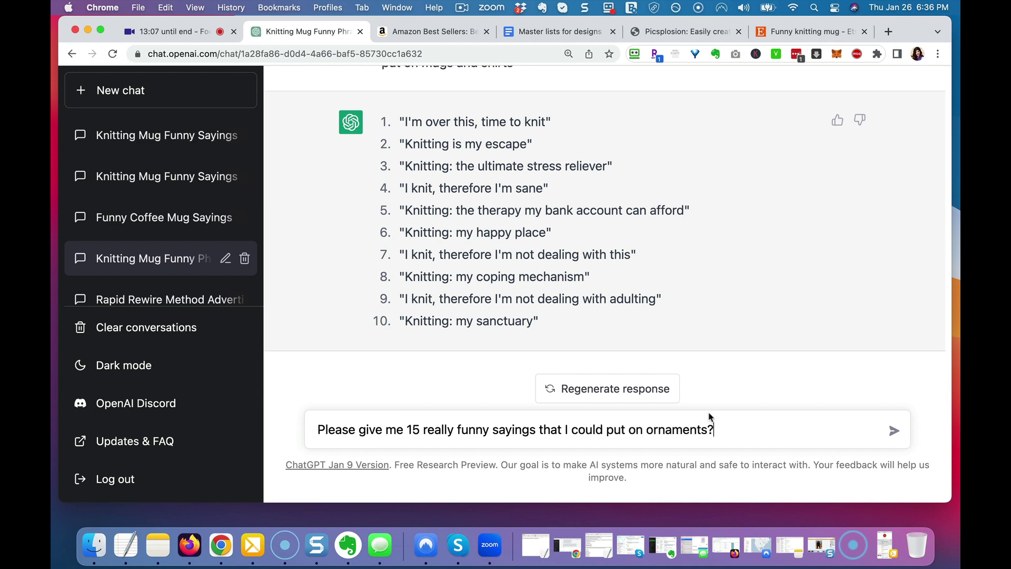
pyautogui.write('Christmas')
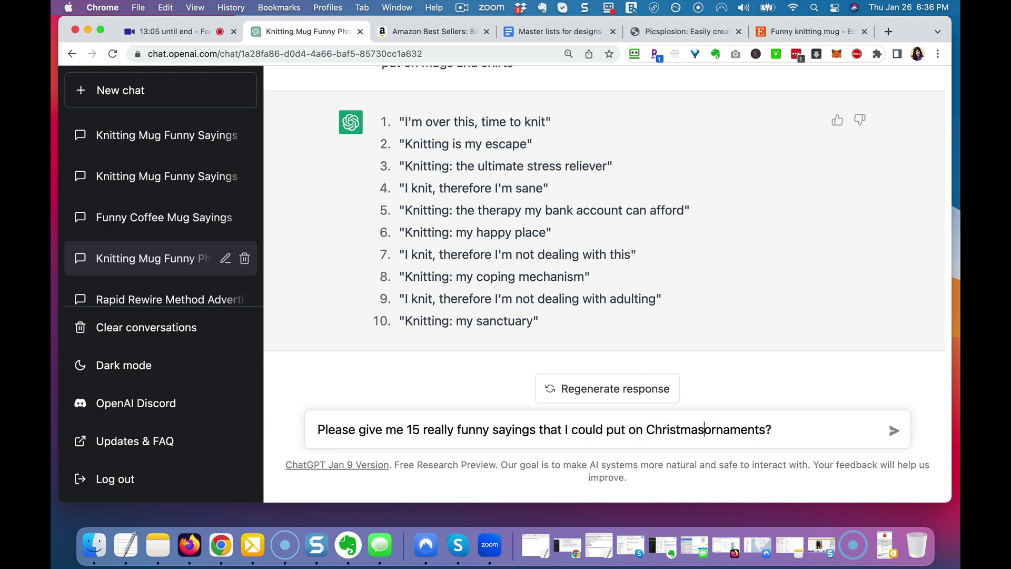
pyautogui.press('Return')
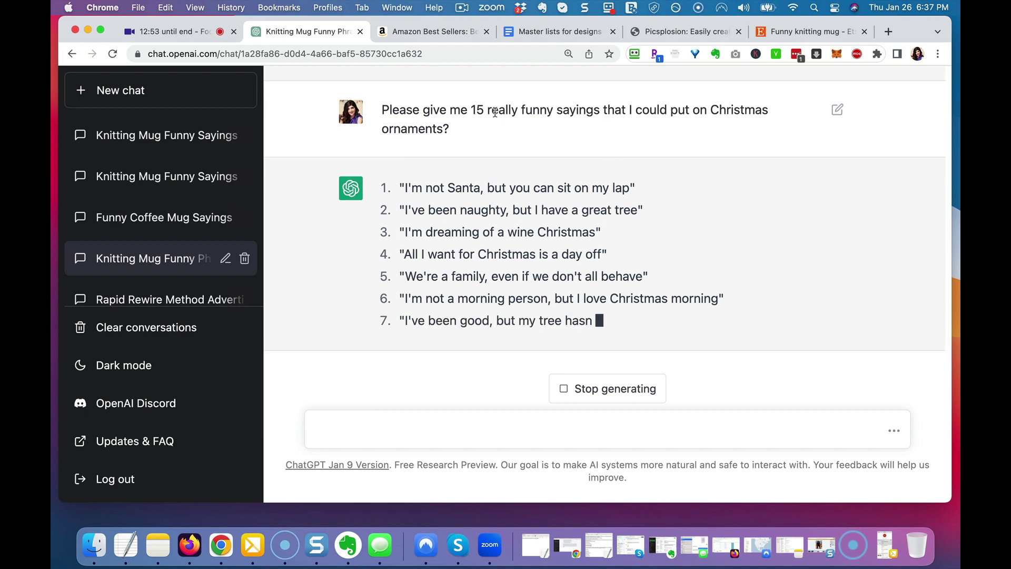
# Reuse the Christmas ornaments request as a new draft message, inserting "knitting" before "sayings".
pyautogui.tripleClick(472, 110)
pyautogui.press('super+c')
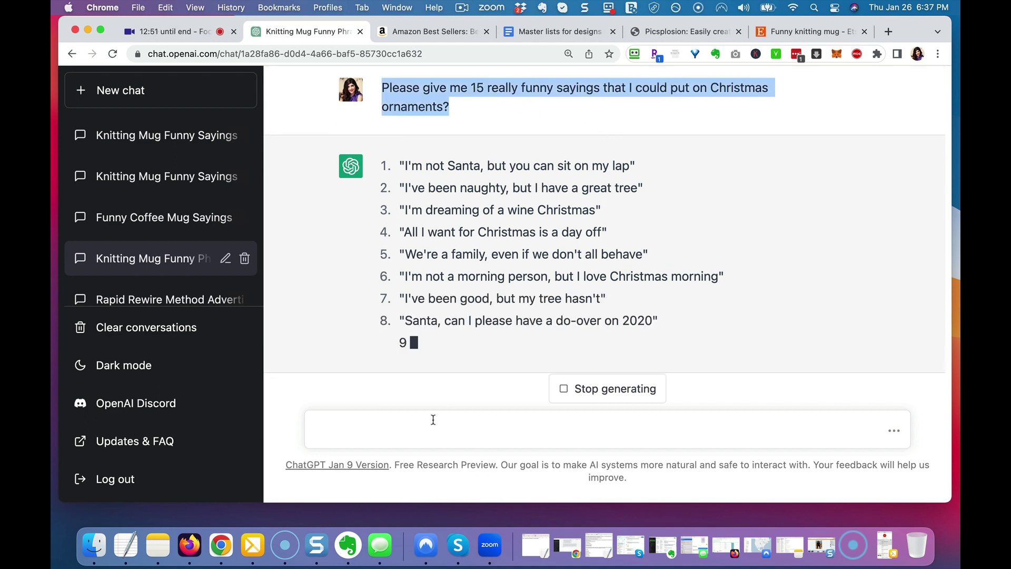
pyautogui.click(428, 428)
pyautogui.press('super+v')
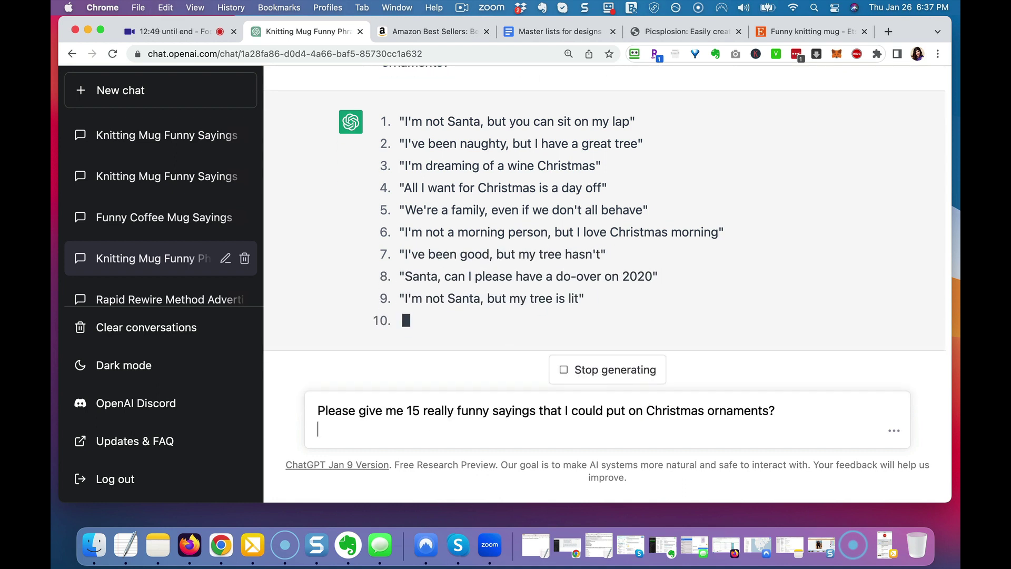
pyautogui.press('BackSpace')
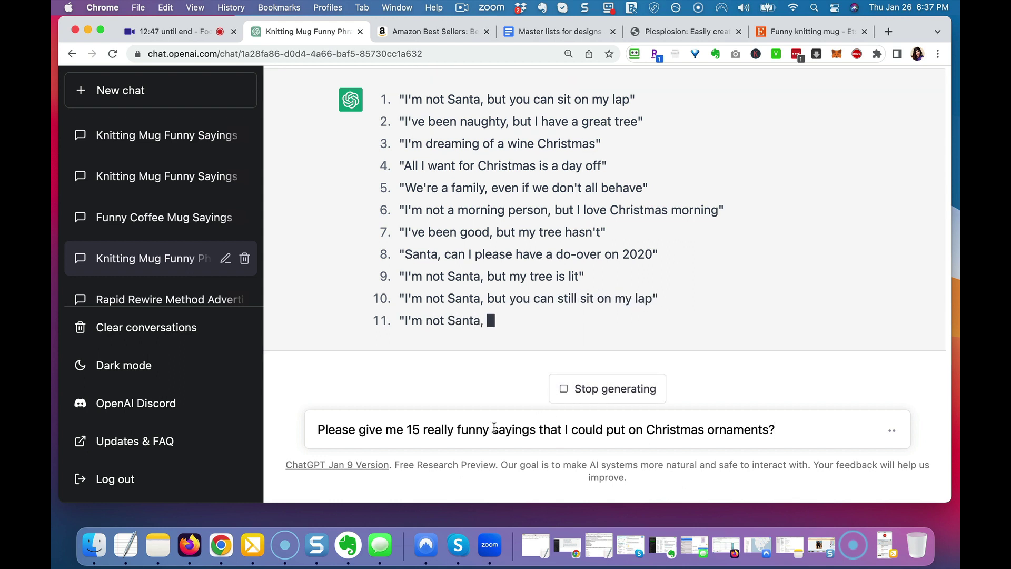
pyautogui.write('knitting')
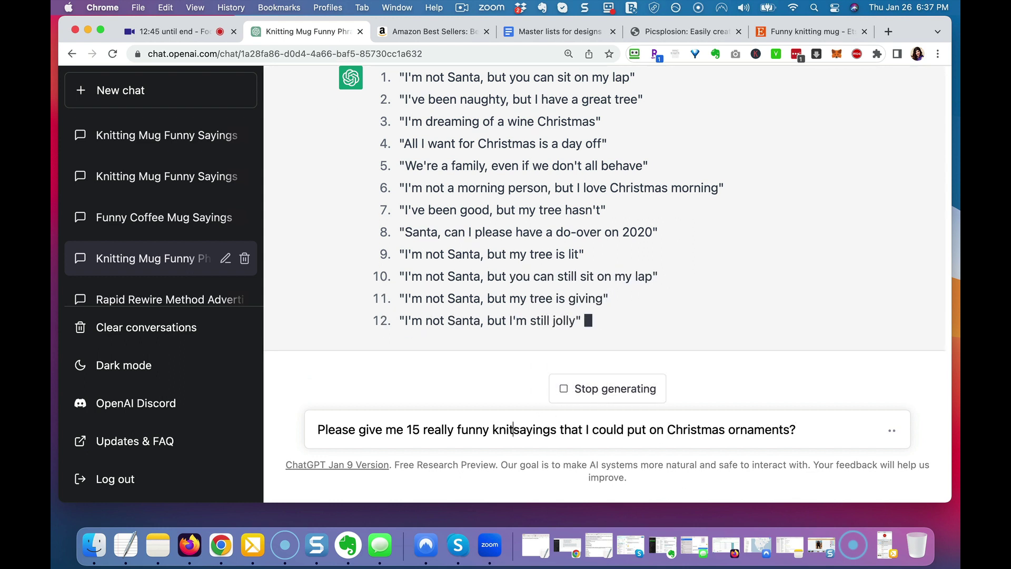
pyautogui.click(821, 429)
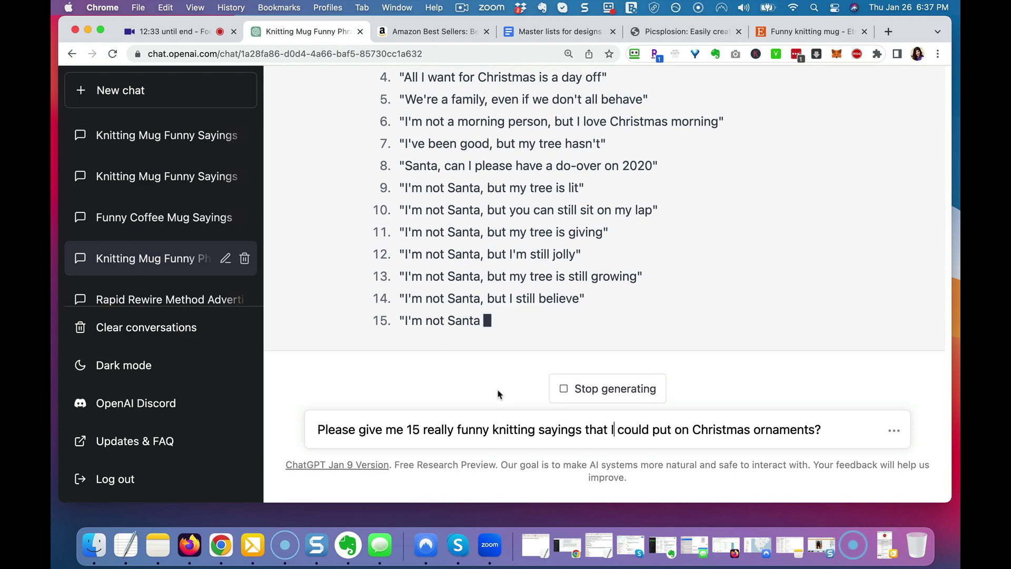
# Reload the conversation page and submit the copied draft requesting 15 really funny knitting sayings for Christmas ornaments.
pyautogui.tripleClick(476, 431)
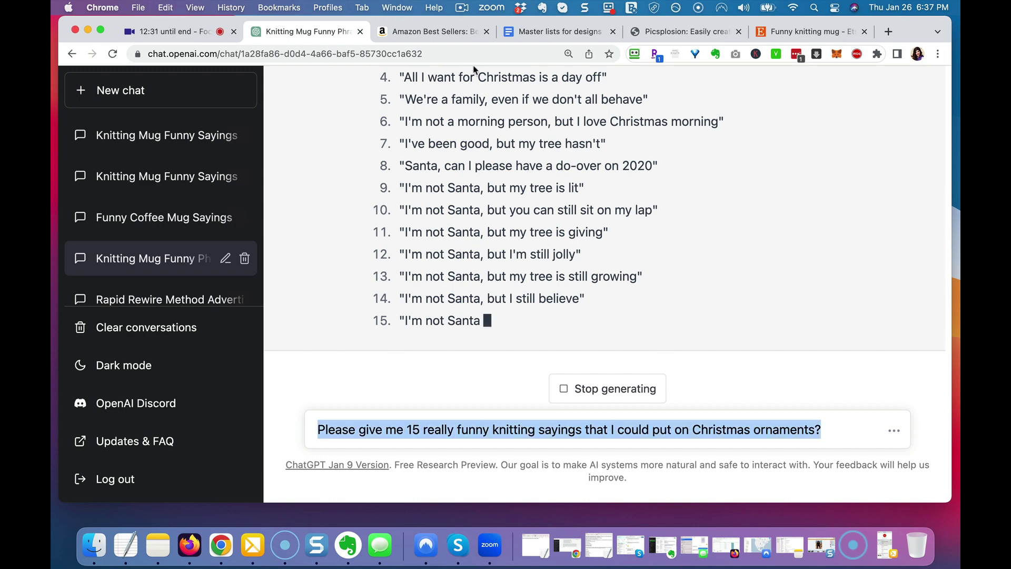
pyautogui.click(368, 54)
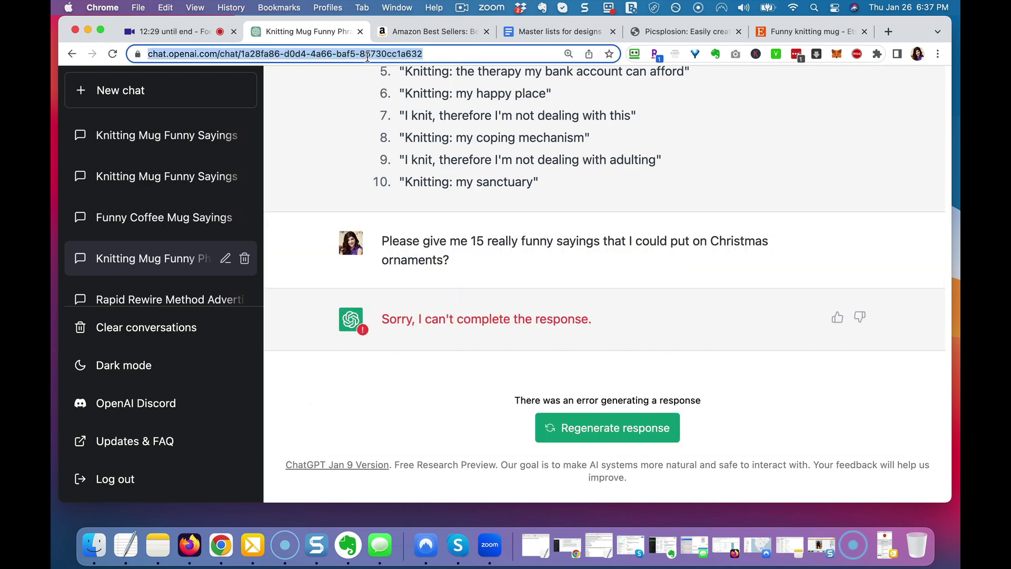
pyautogui.press('Return')
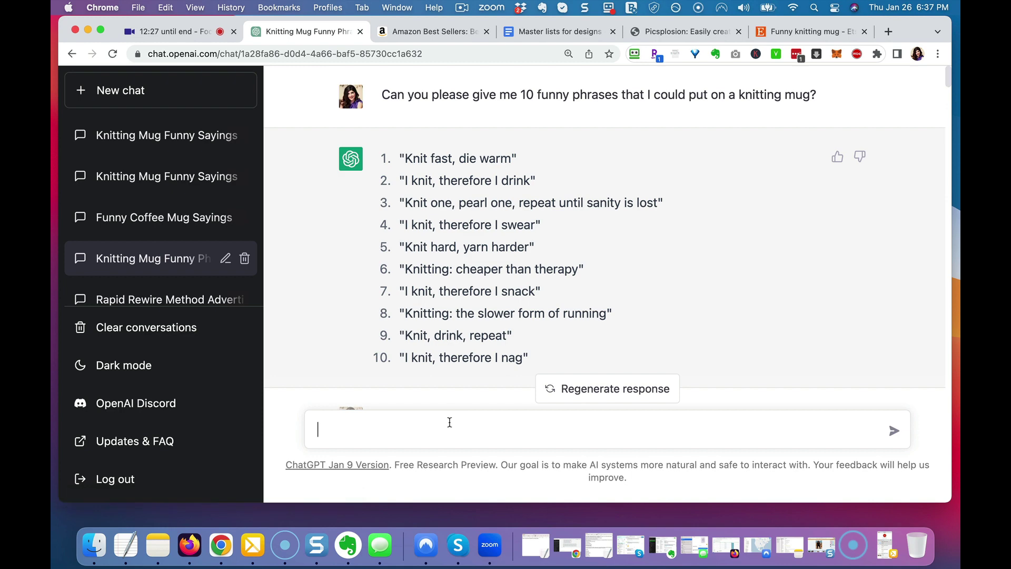
pyautogui.press('cmd+v')
pyautogui.press('Return')
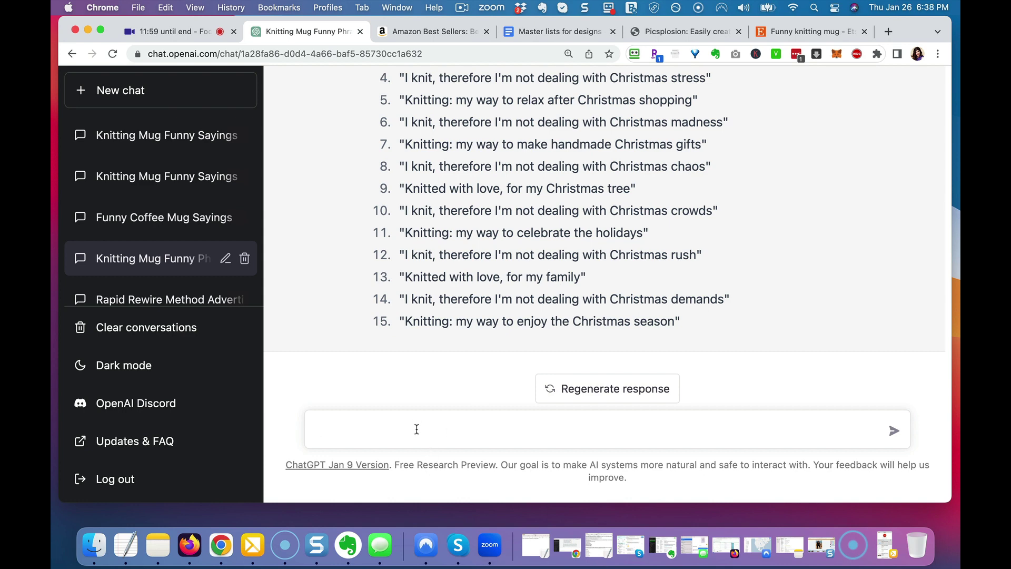
# Ask ChatGPT: "Please give me 10 unique funny phrases about snowboarding that I can put on a shot glass?".
pyautogui.write('ase give me 10 unique funny p')
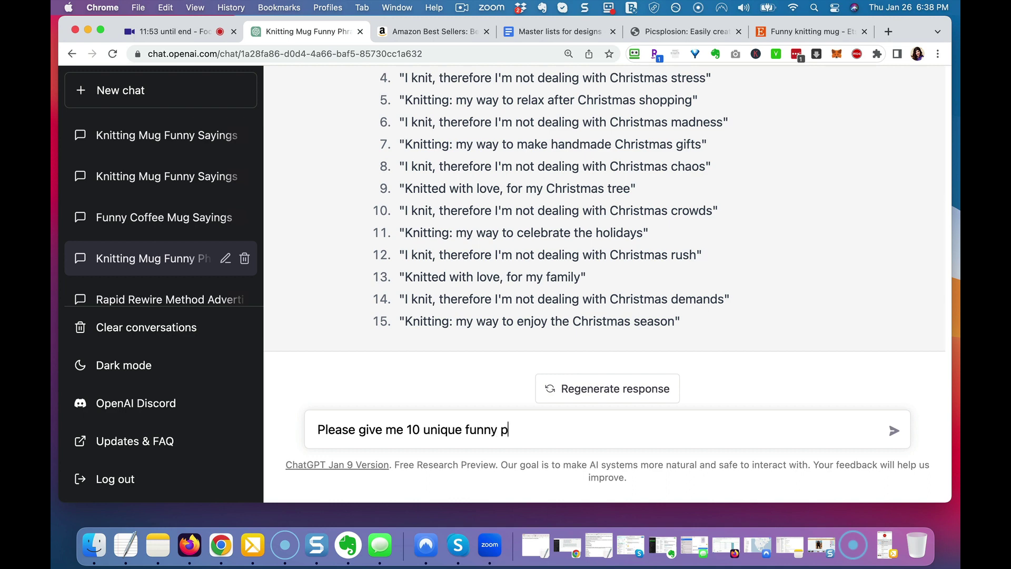
pyautogui.write('hrases I can put o')
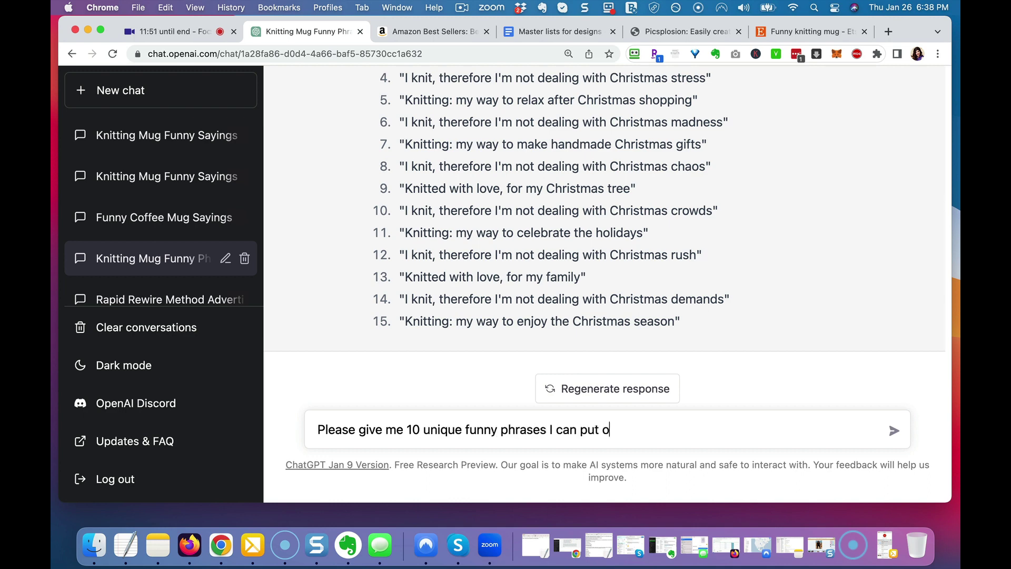
pyautogui.write('ass?')
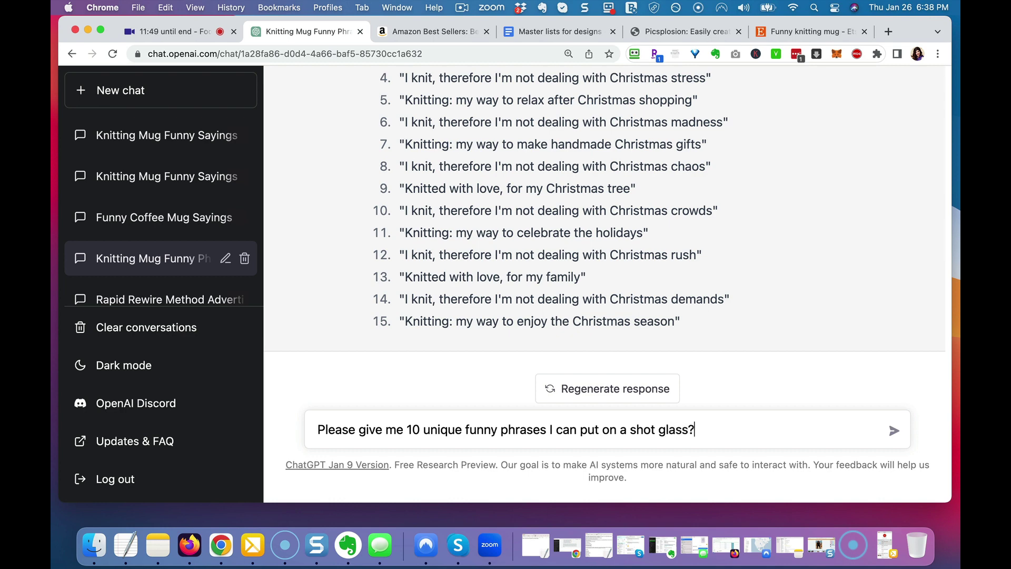
pyautogui.click(548, 430)
pyautogui.write('about ')
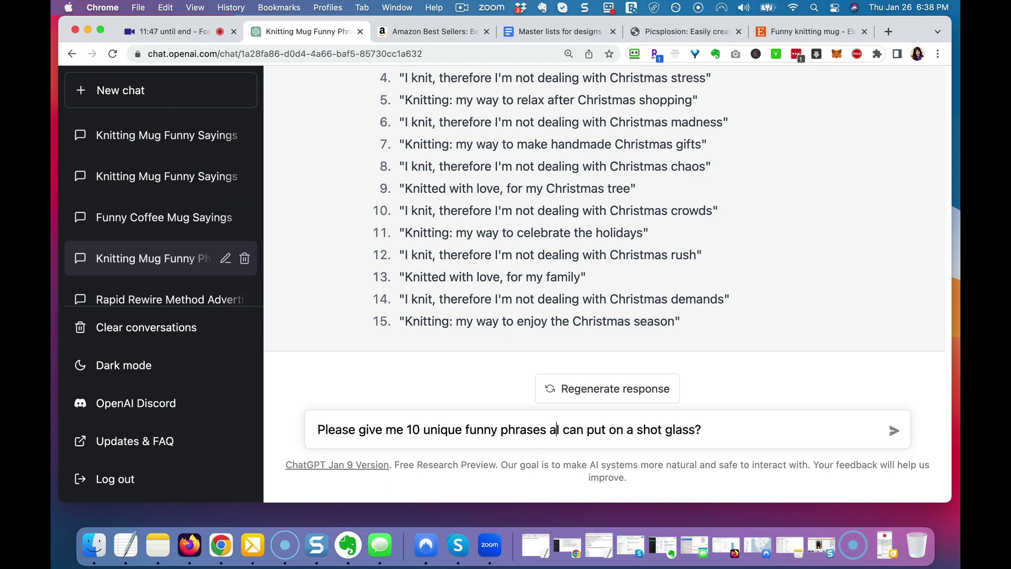
pyautogui.write('snowboarding that')
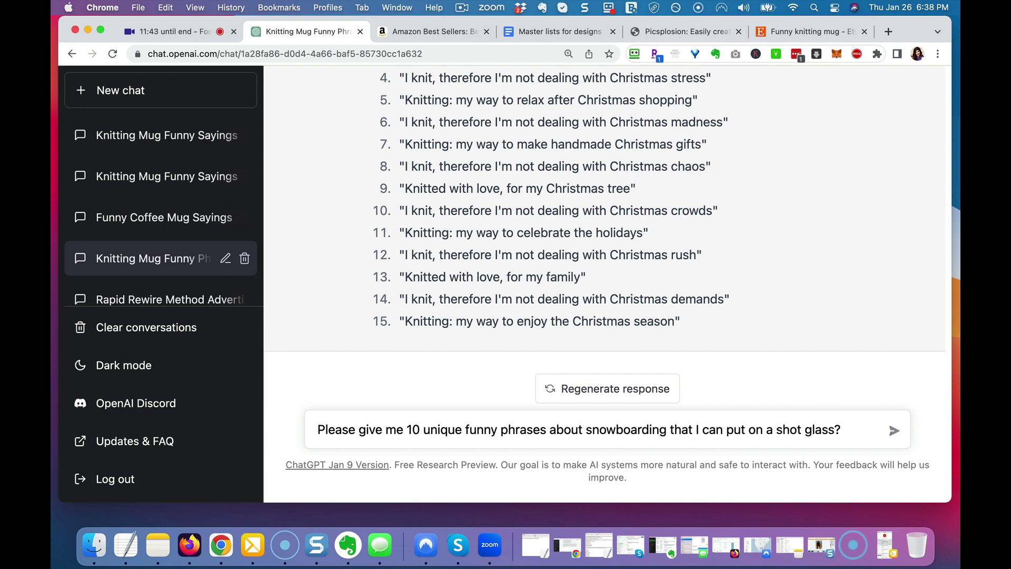
pyautogui.press('Return')
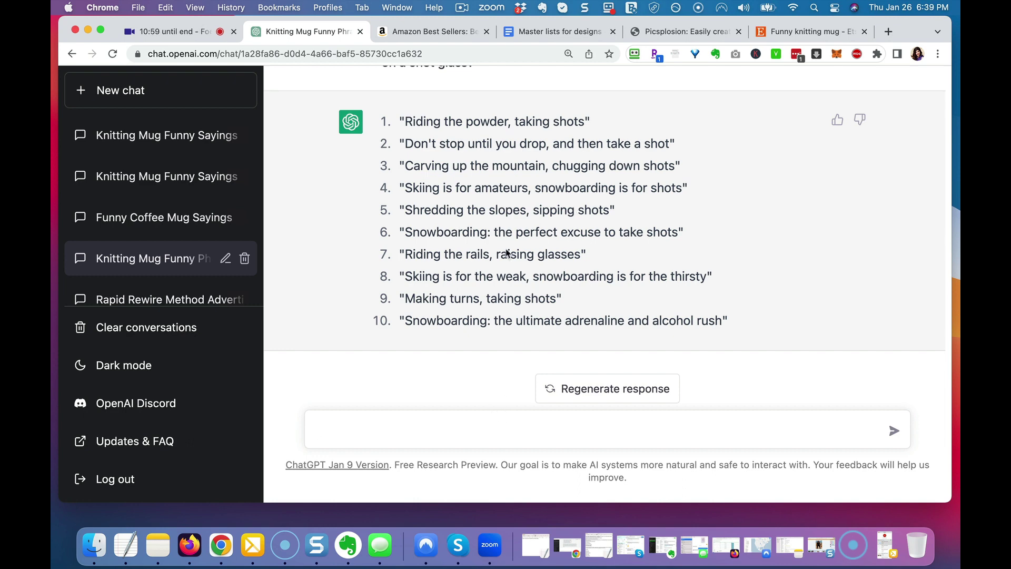
# Reuse the snowboarding shot glass request as a new draft message, removing the extra blank line at its end.
pyautogui.scroll(3, 507, 253)
pyautogui.tripleClick(493, 225)
pyautogui.press('super+c')
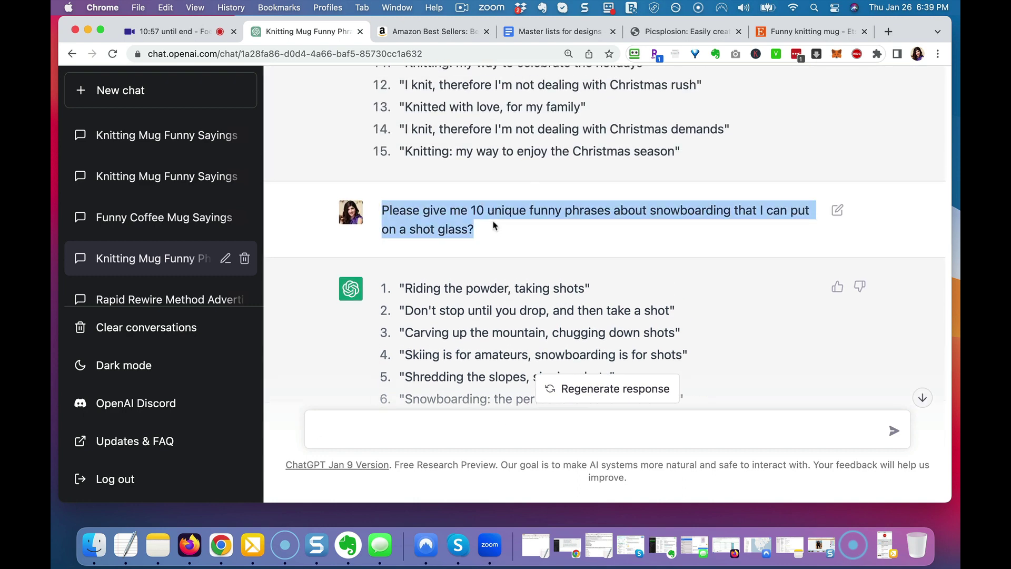
pyautogui.scroll(-3, 494, 225)
pyautogui.click(427, 425)
pyautogui.press('super+v')
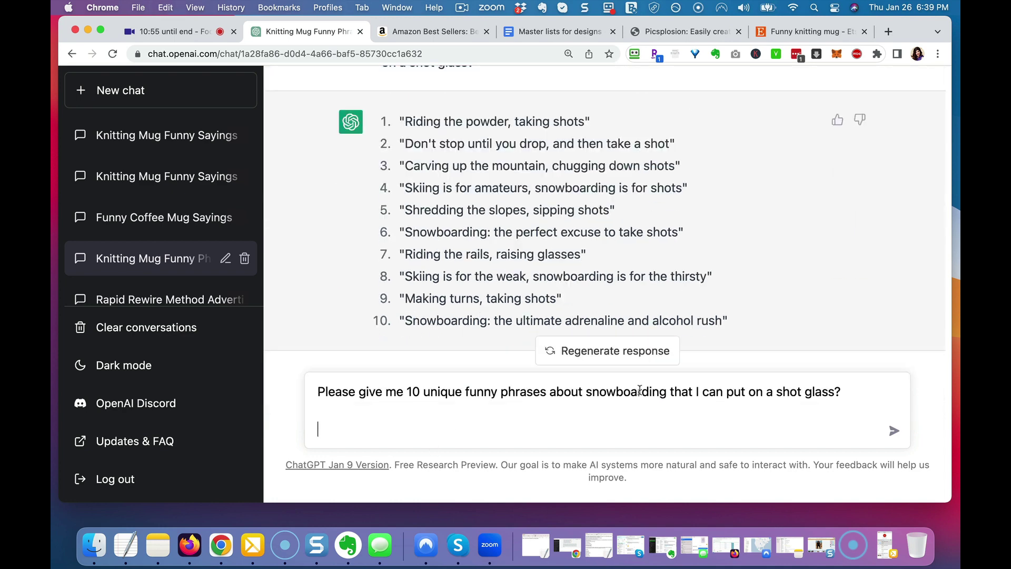
pyautogui.press('BackSpace')
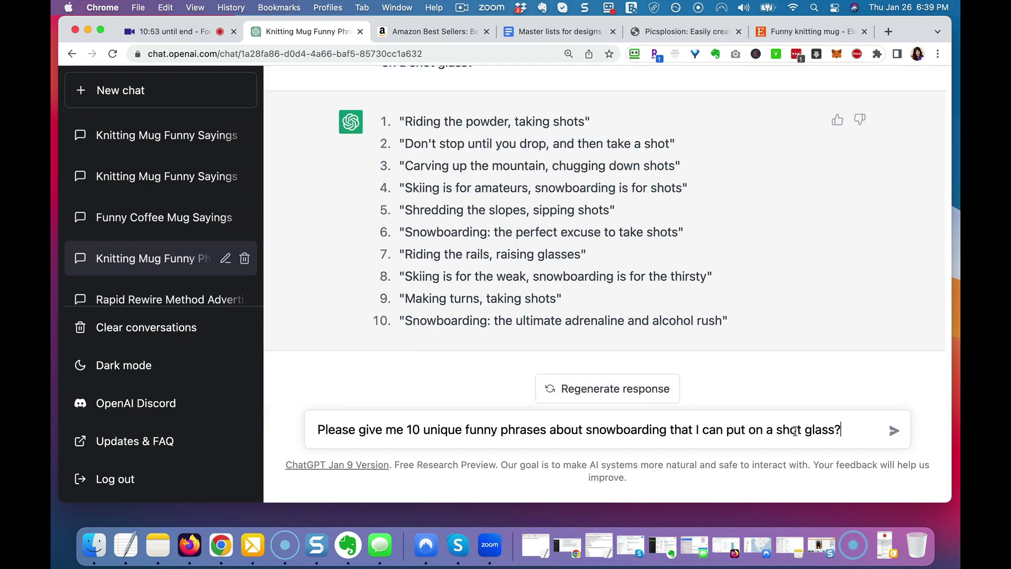
# Replace "shot glass" with "journal" and "snowboarding" with "scrapbooking" in the draft, and submit it.
pyautogui.doubleClick(812, 430)
pyautogui.moveTo(812, 431); pyautogui.dragTo(785, 431)
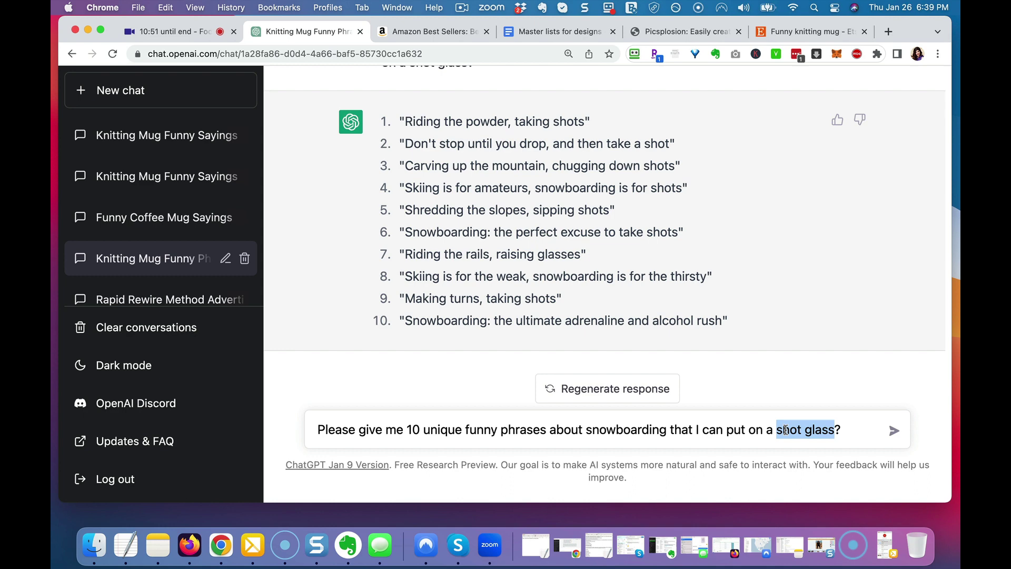
pyautogui.write('journal')
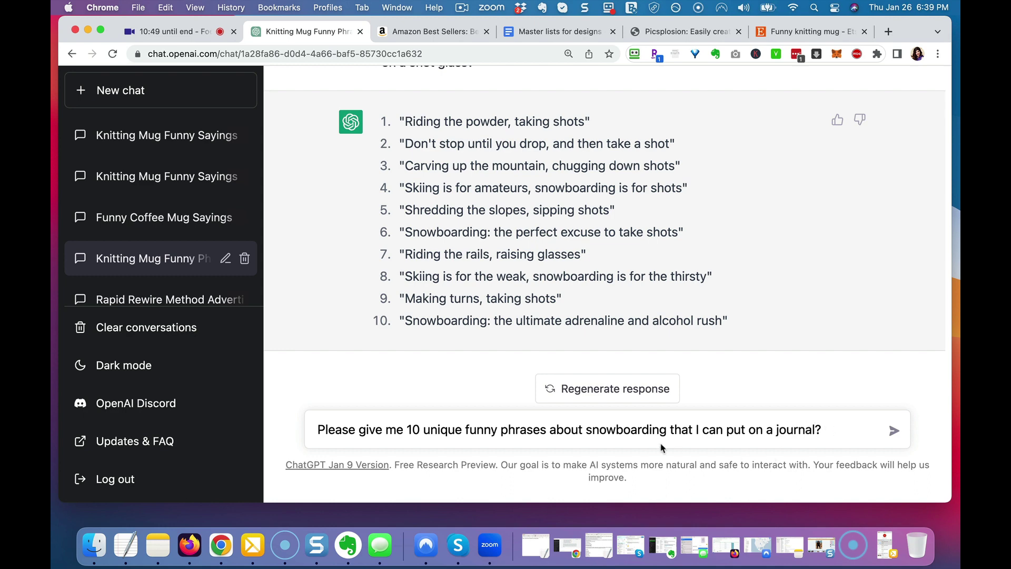
pyautogui.doubleClick(641, 430)
pyautogui.write('scrapbooki')
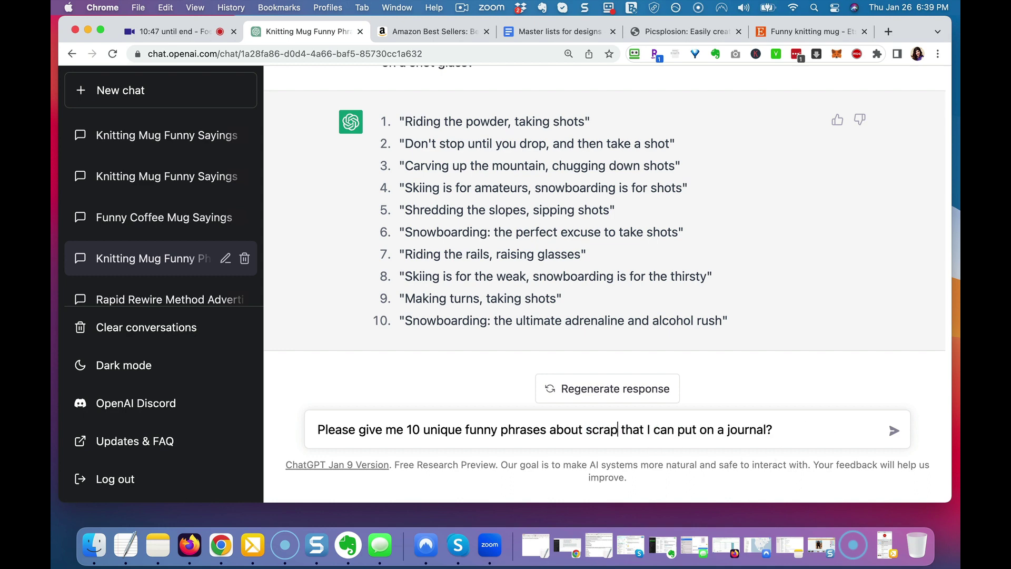
pyautogui.write('ng')
pyautogui.press('Return')
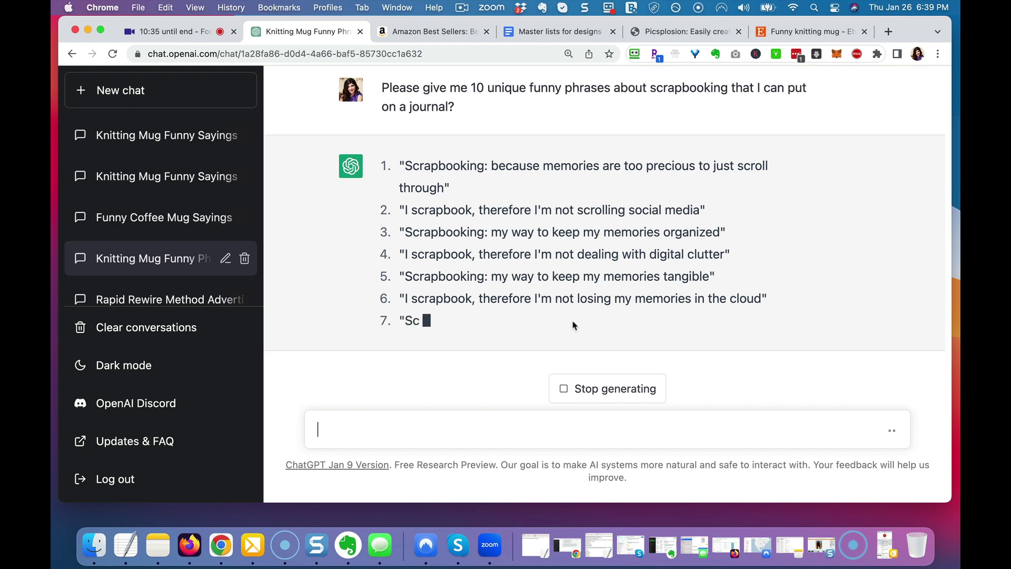
# Reuse the scrapbooking journal request as a new draft message and select the word "journal" for replacement.
pyautogui.tripleClick(532, 97)
pyautogui.press('super+c')
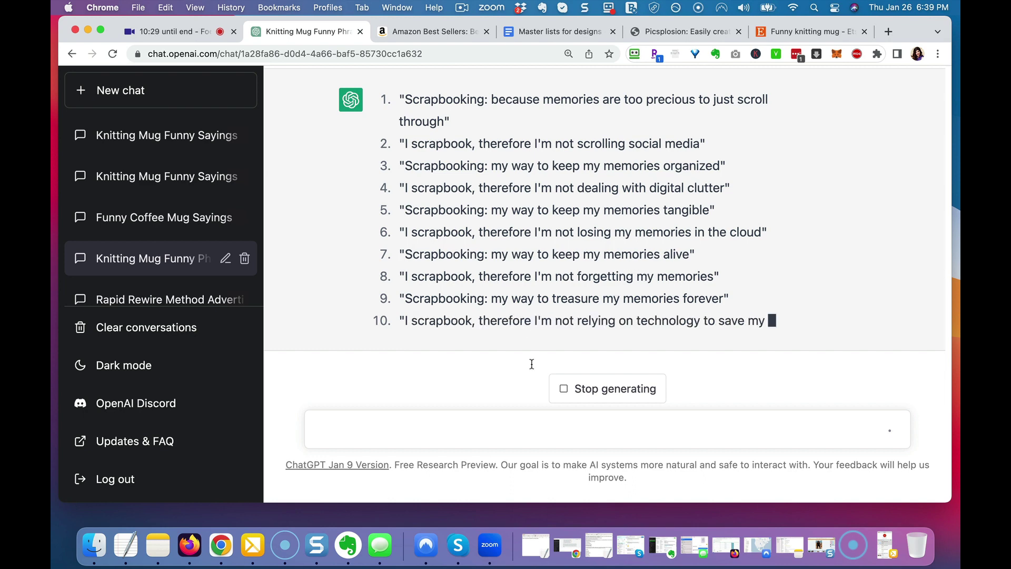
pyautogui.click(472, 436)
pyautogui.press('super+v')
pyautogui.press('BackSpace')
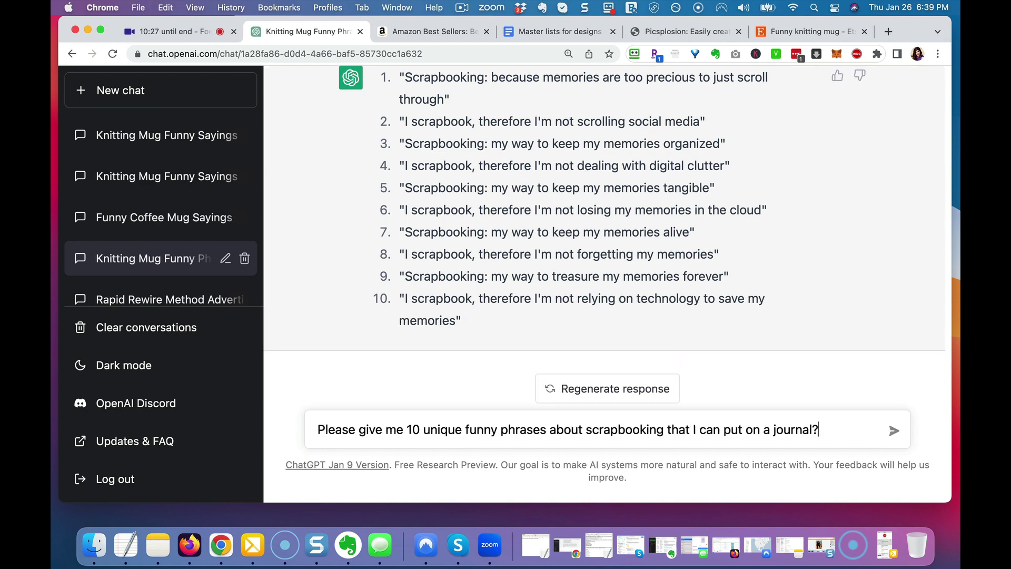
pyautogui.doubleClick(777, 432)
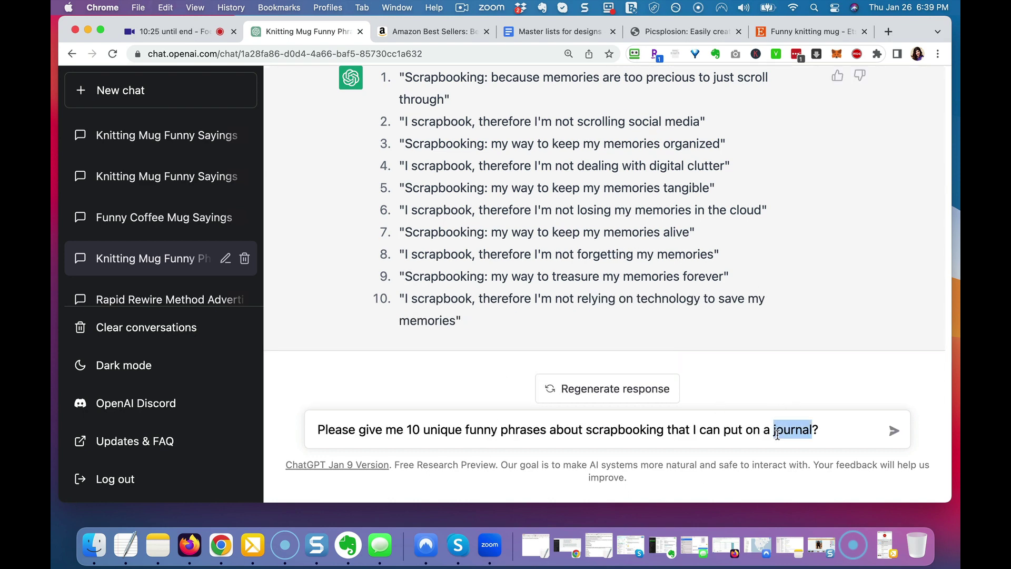
# Open customhappy.com in a new tab and go to the shop's pillow cases collection.
pyautogui.press('super+t')
pyautogui.write('customhappy.com')
pyautogui.press('Return')
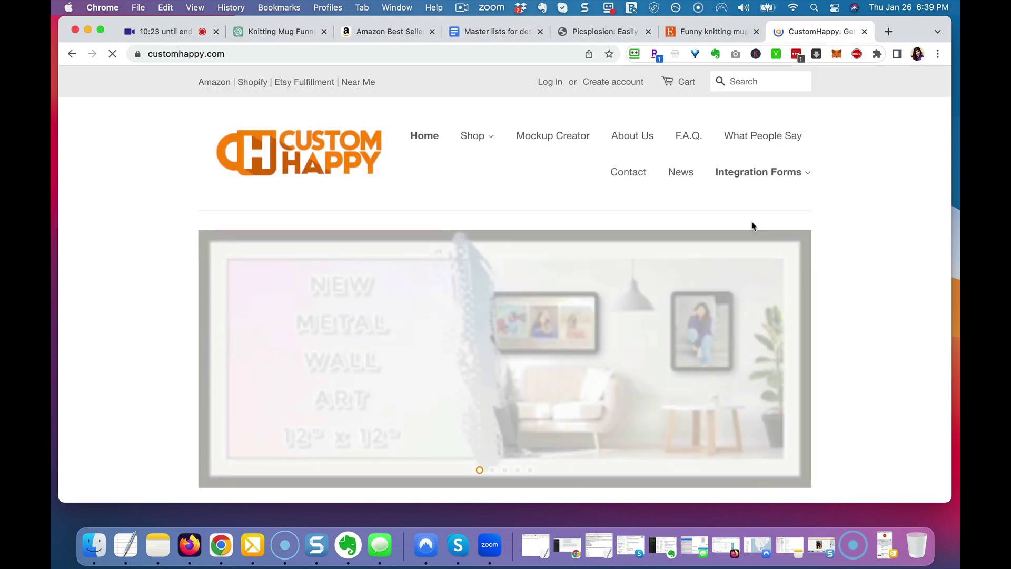
pyautogui.click(488, 134)
pyautogui.scroll(-3, 506, 313)
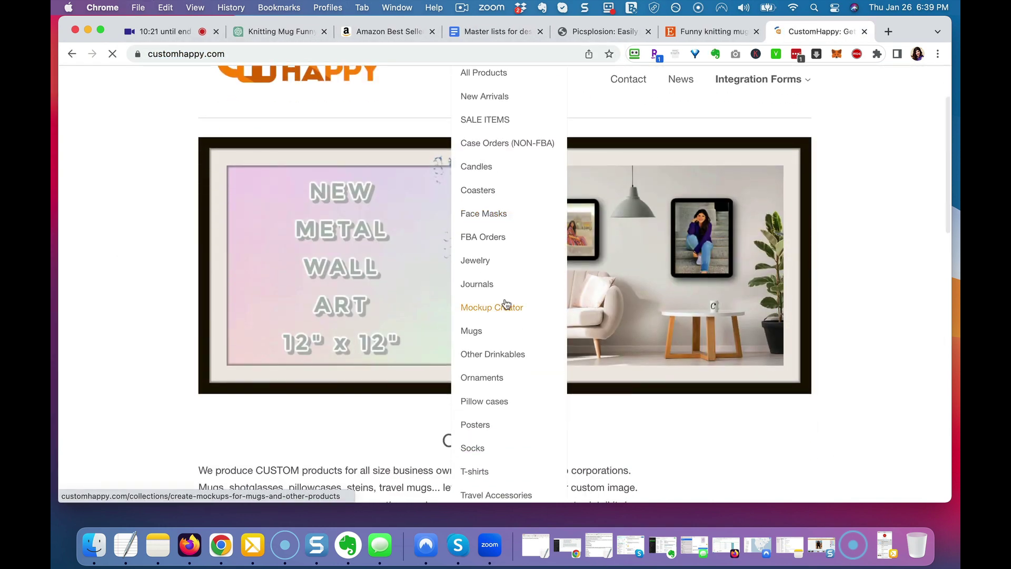
pyautogui.scroll(-3, 506, 304)
# In the ChatGPT draft, replace "journal" with "pillow case", add "I'd like them to be related to pillow cases if possible, or incorporate sleeping." and submit.
pyautogui.click(313, 28)
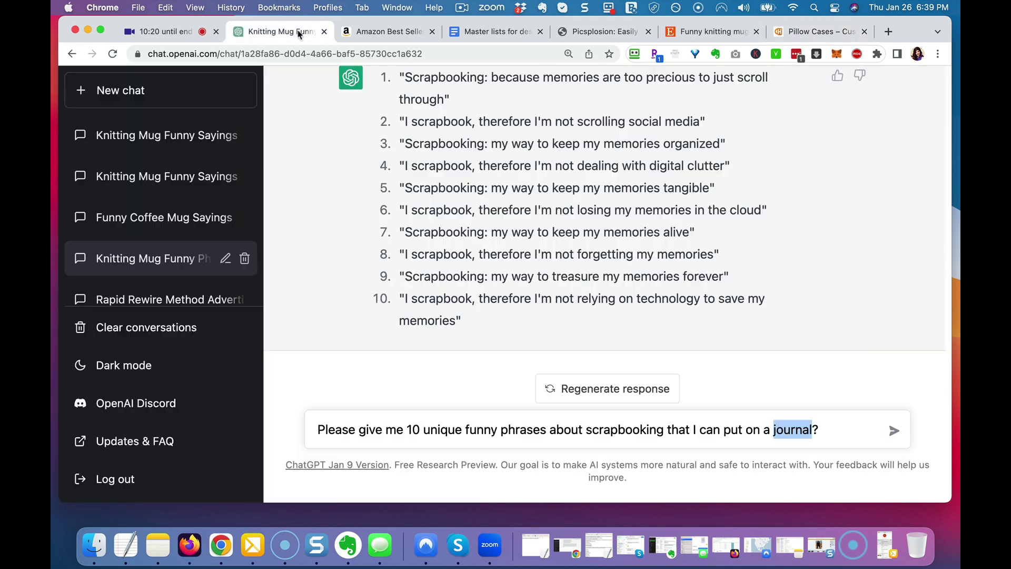
pyautogui.write('pillow case?')
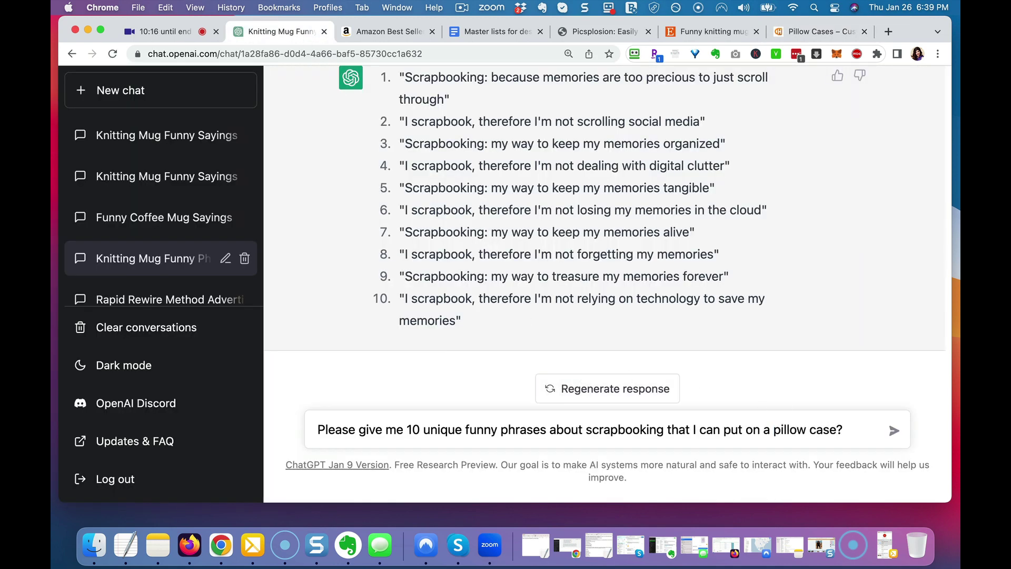
pyautogui.write(" I'd like them")
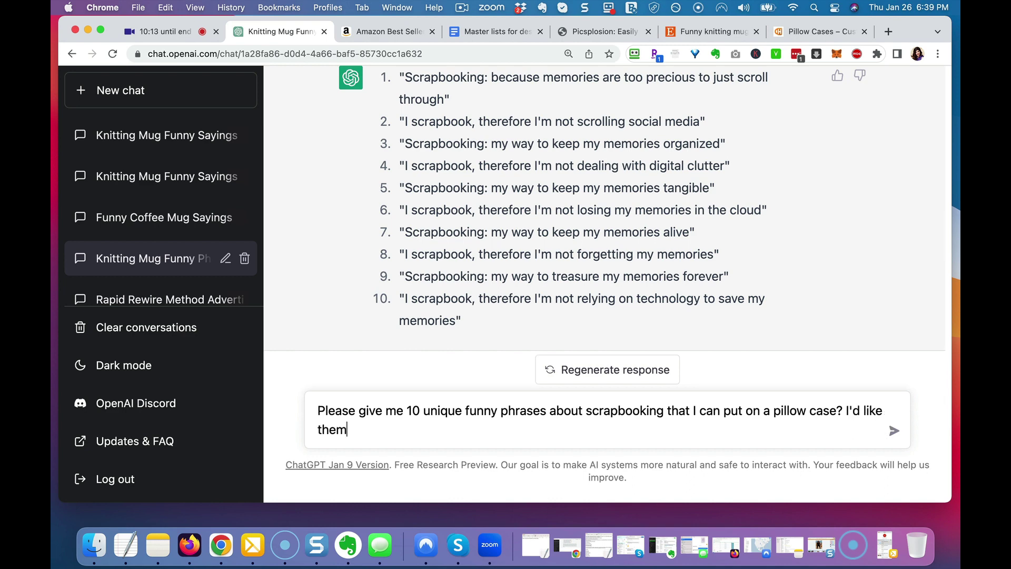
pyautogui.write(' to be related to pill')
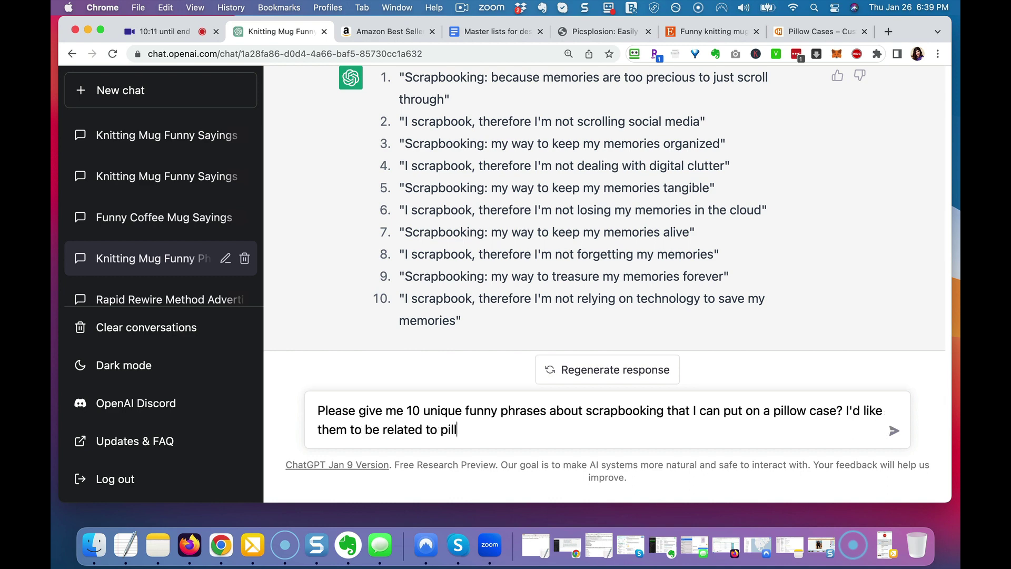
pyautogui.write('ow cases if possible')
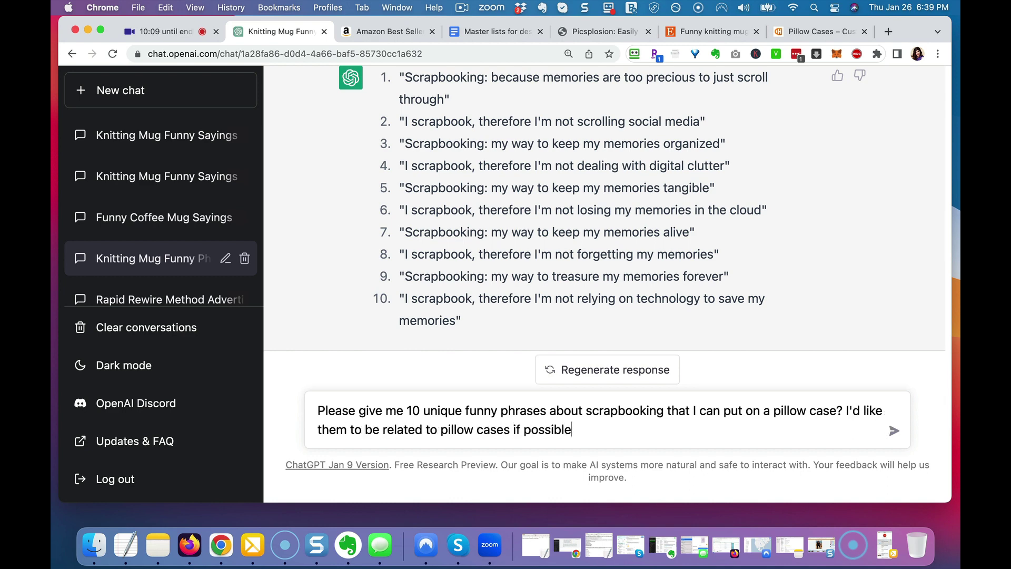
pyautogui.write(', or')
pyautogui.press('BackSpace')
pyautogui.press('BackSpace')
pyautogui.write('or aboutincorporate sleeping.')
pyautogui.press('Return')
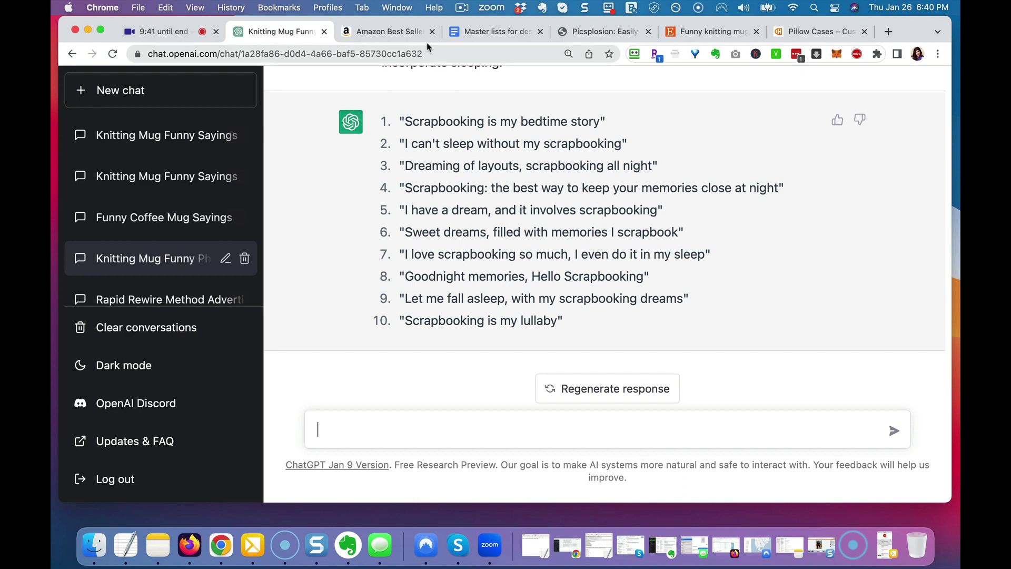
# Consult the Hobbies section of the "Master lists for designs" document, and return to the ChatGPT conversation.
pyautogui.click(507, 30)
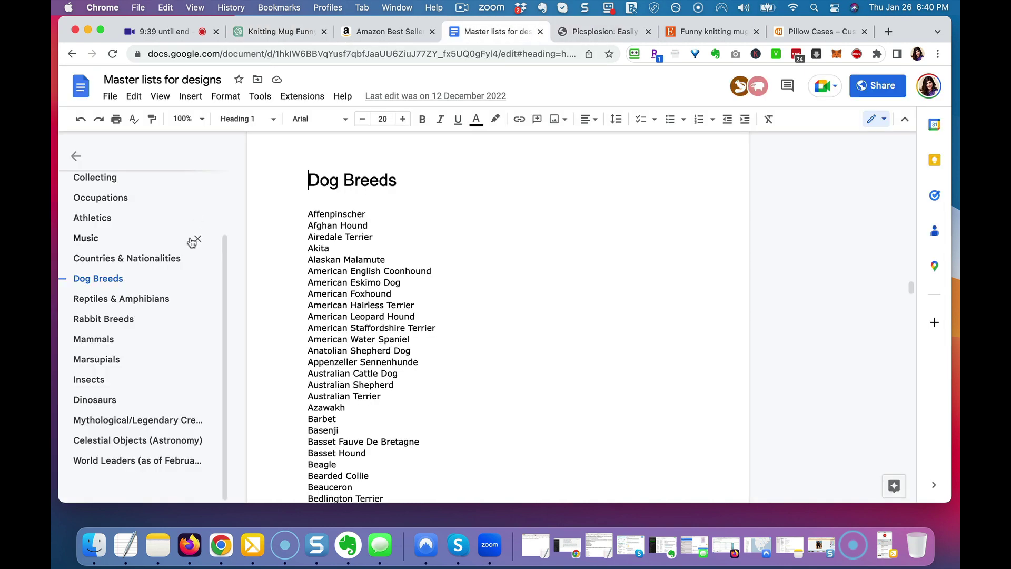
pyautogui.click(122, 239)
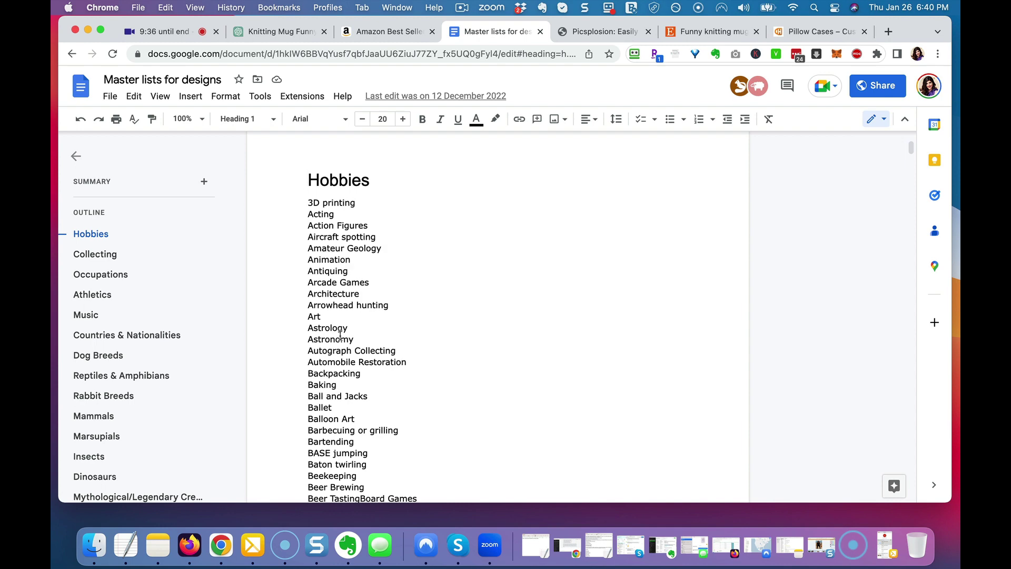
pyautogui.click(284, 34)
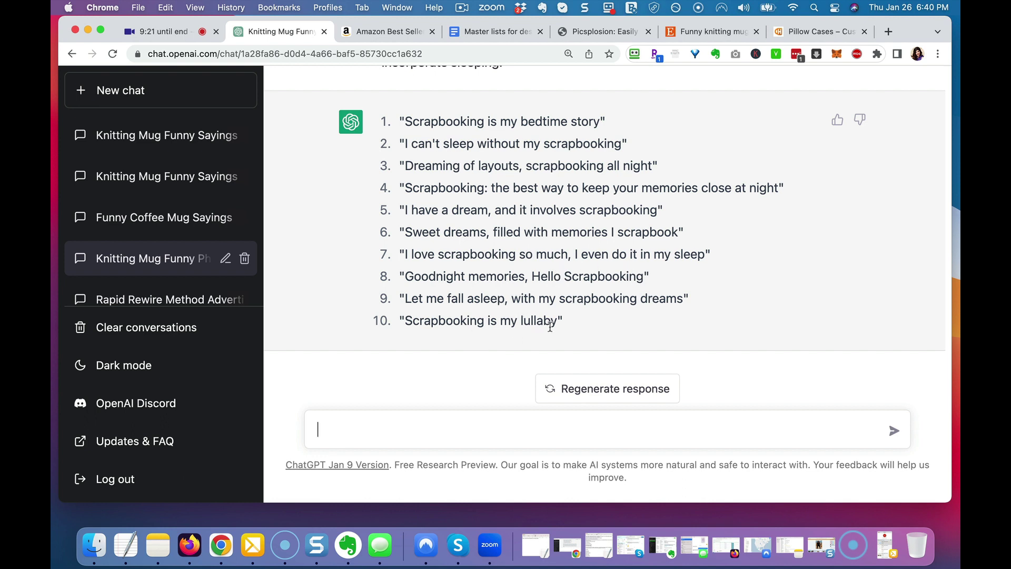
# Copy the scrapbooking pillow case request from the conversation.
pyautogui.scroll(5, 535, 212)
pyautogui.tripleClick(487, 230)
pyautogui.press('cmd+c')
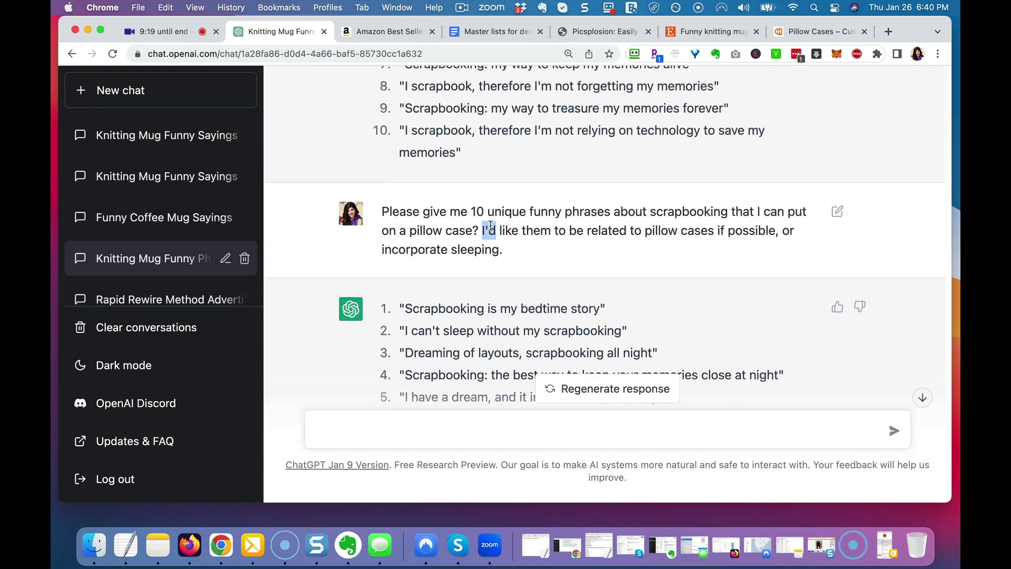
# Switch to the CustomHappy site, look over the pillow cases and open the shop's socks collection.
pyautogui.click(803, 31)
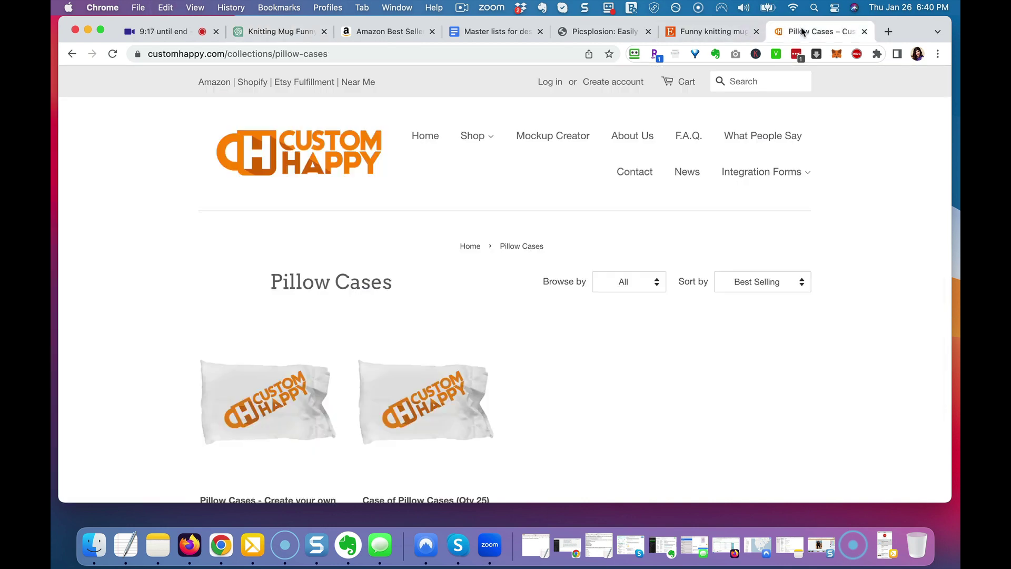
pyautogui.scroll(-3, 381, 156)
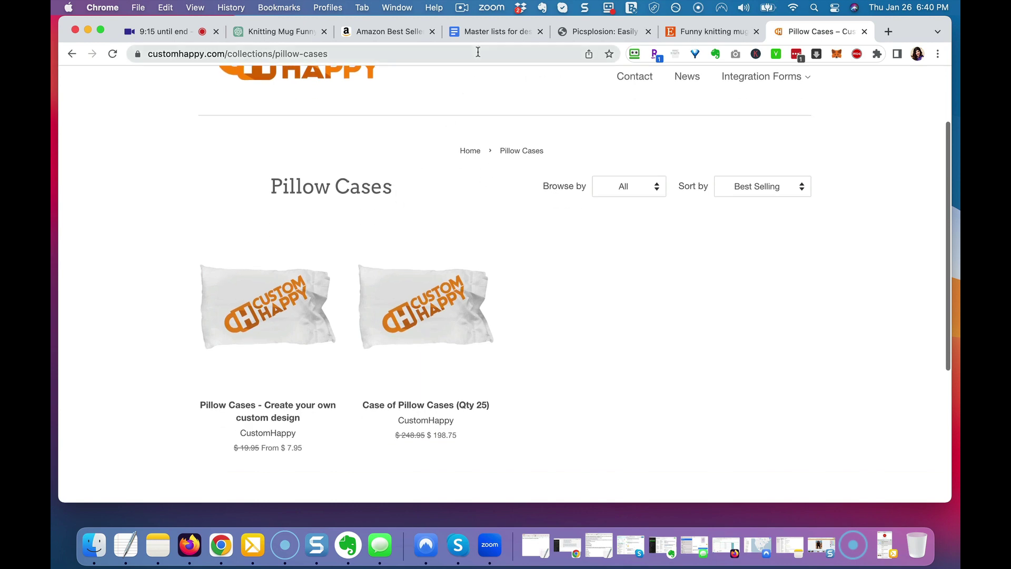
pyautogui.scroll(3, 471, 121)
pyautogui.click(472, 138)
pyautogui.scroll(-5, 458, 313)
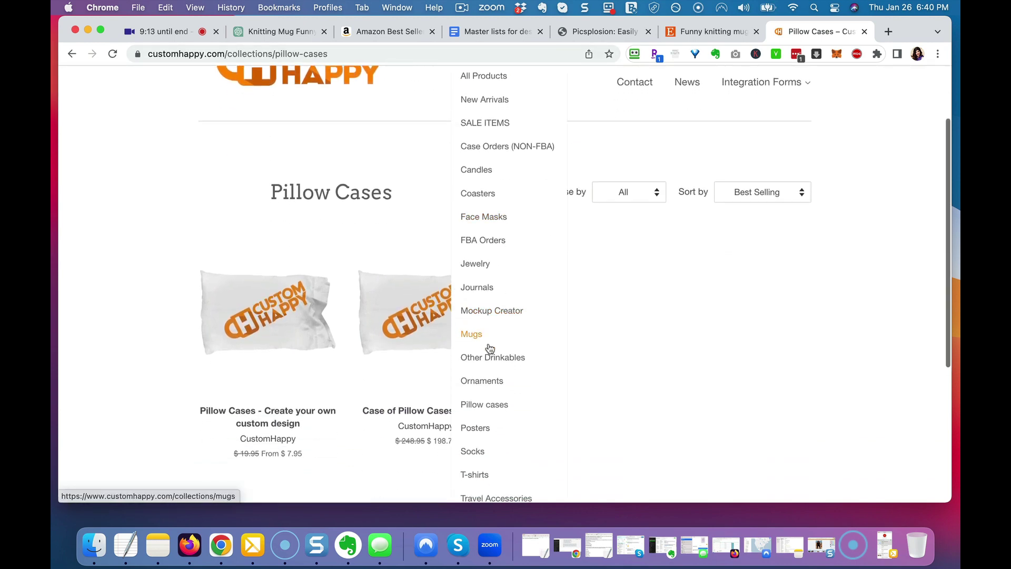
pyautogui.click(494, 324)
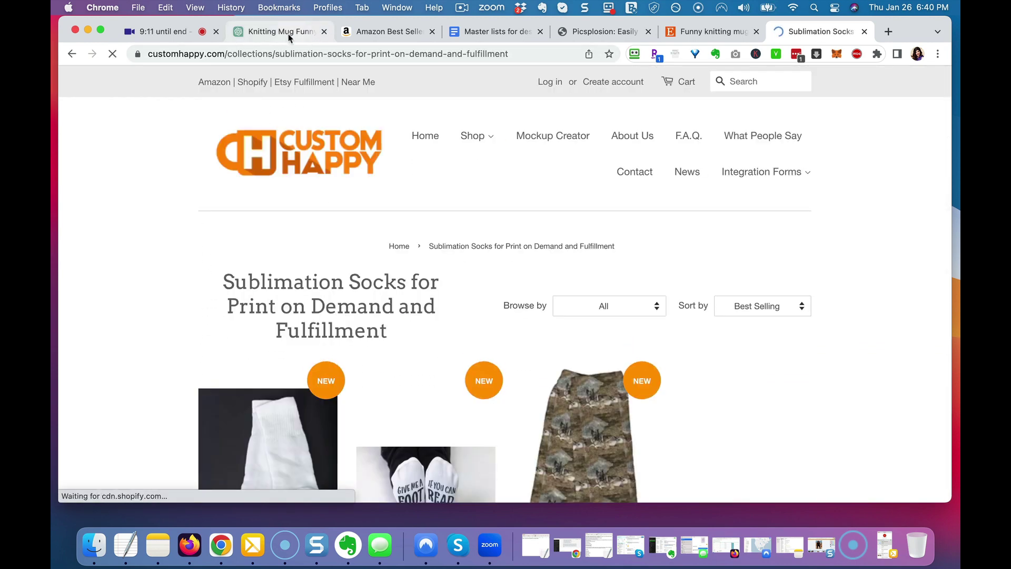
# Paste the copied pillow case request into ChatGPT as a new draft message without trailing blank lines.
pyautogui.click(290, 34)
pyautogui.click(431, 425)
pyautogui.press('cmd+v')
pyautogui.scroll(-4, 523, 282)
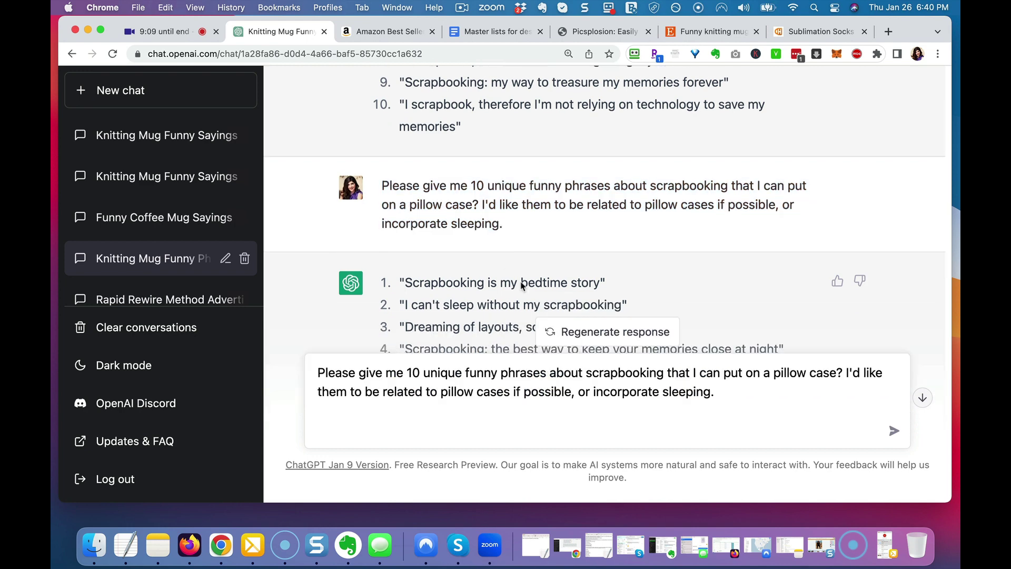
pyautogui.press('BackSpace')
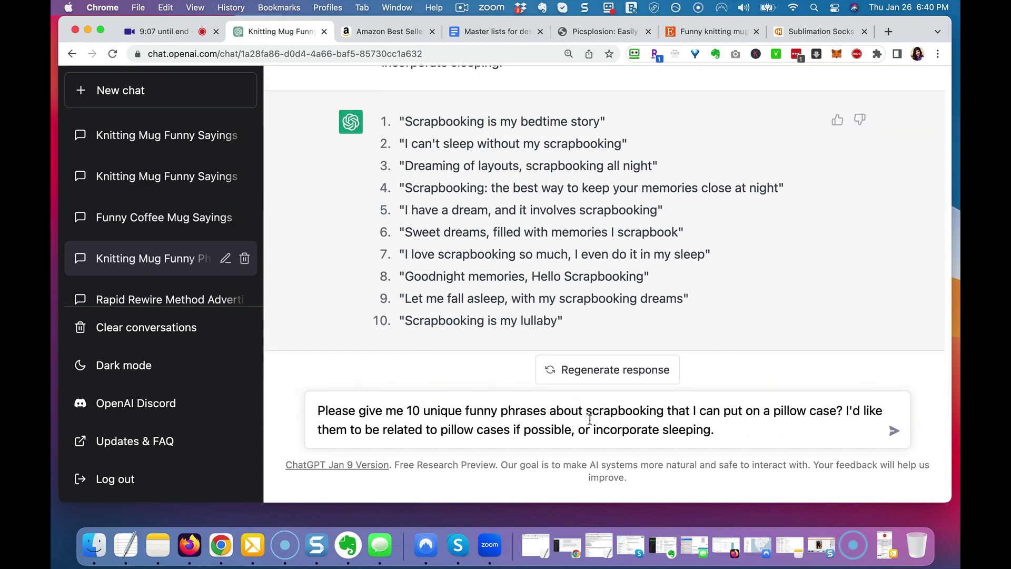
# In the draft, change "pillow case" to "sock", "pillow cases" to "socks" and "sleeping" to "feet".
pyautogui.moveTo(820, 409); pyautogui.dragTo(790, 411)
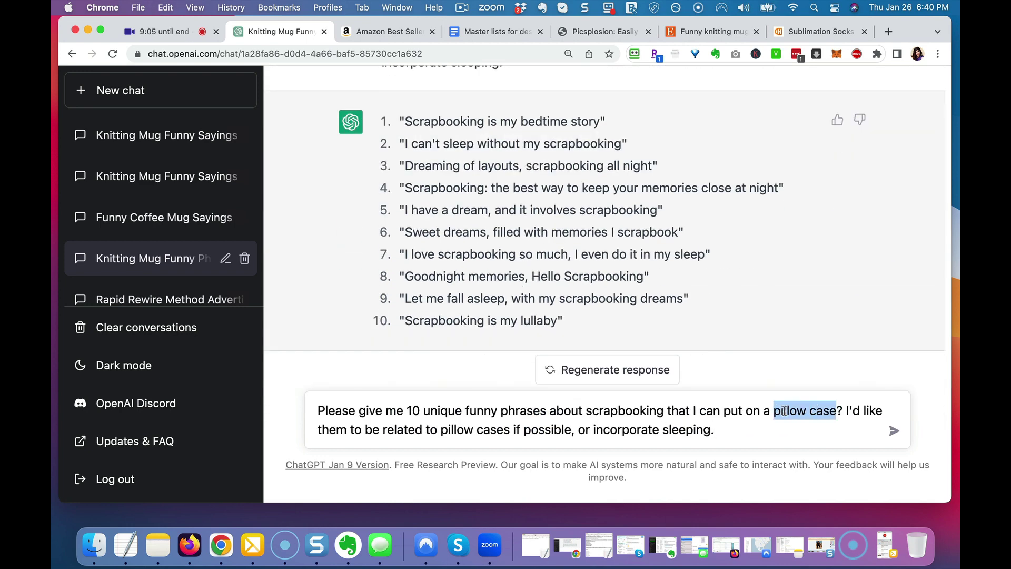
pyautogui.write('sock')
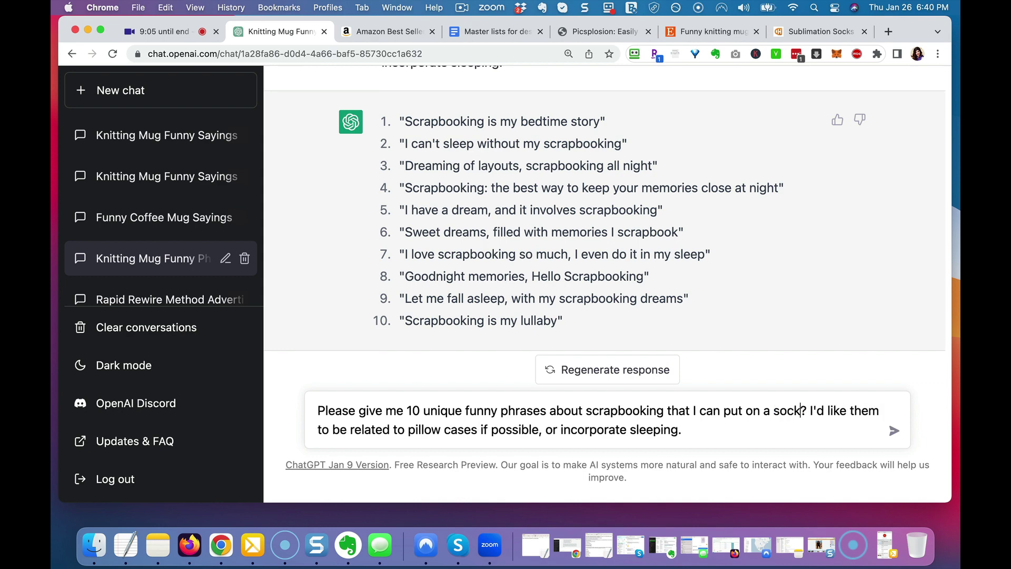
pyautogui.doubleClick(415, 434)
pyautogui.keyDown('shift'); pyautogui.click(476, 430); pyautogui.keyUp('shift')
pyautogui.write('socks')
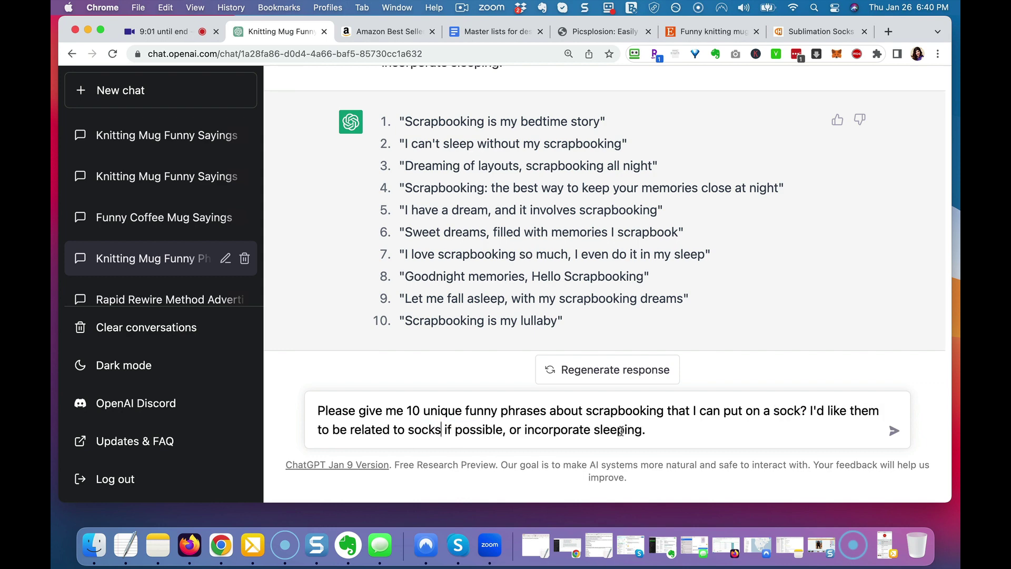
pyautogui.doubleClick(617, 429)
pyautogui.write('feet')
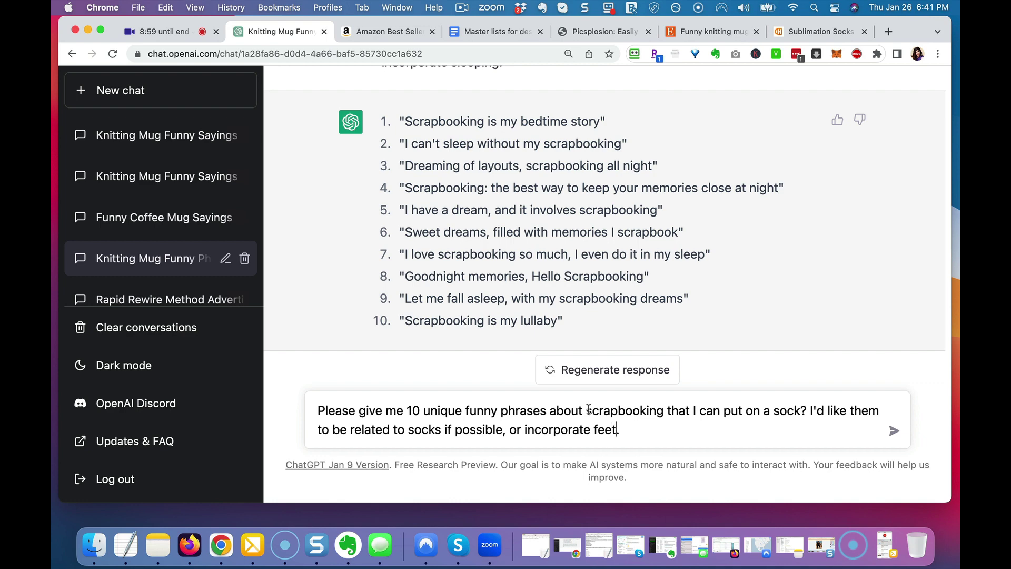
# Check the hobbies in the Master lists document, replace "scrapbooking" with "coin collecting" in the ChatGPT sock draft and send it.
pyautogui.doubleClick(603, 413)
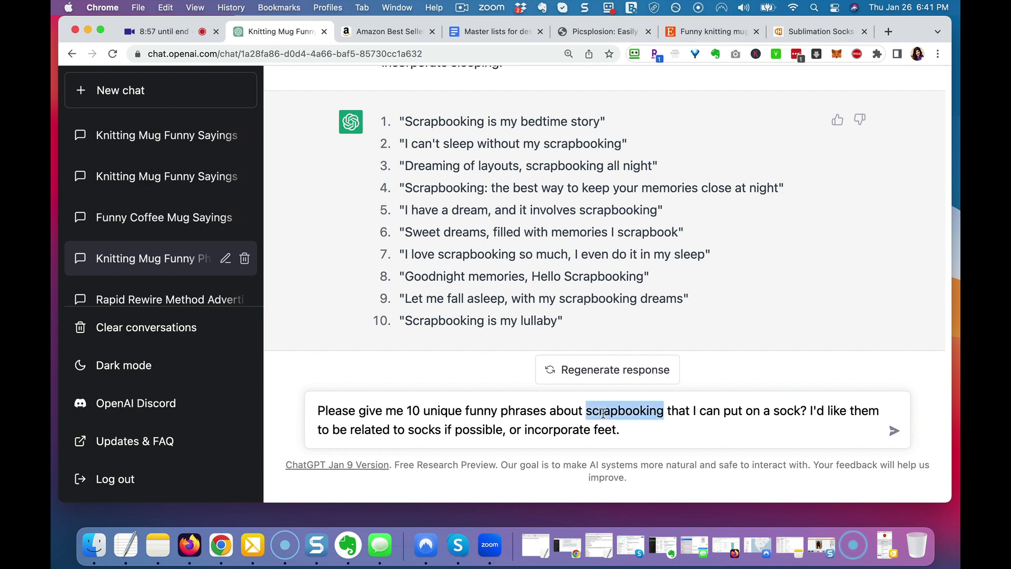
pyautogui.click(495, 32)
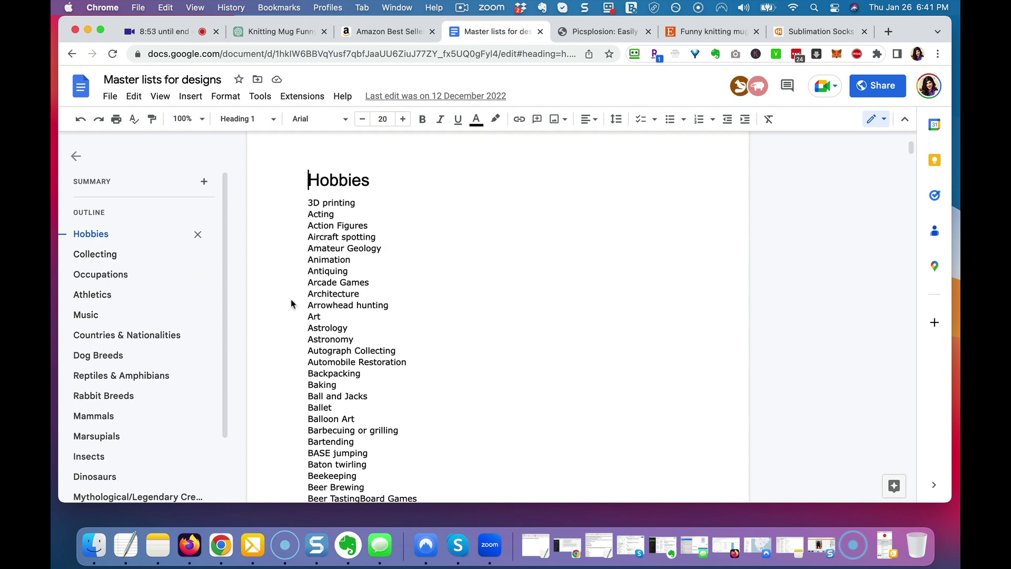
pyautogui.scroll(-20, 318, 346)
pyautogui.scroll(-2, 319, 346)
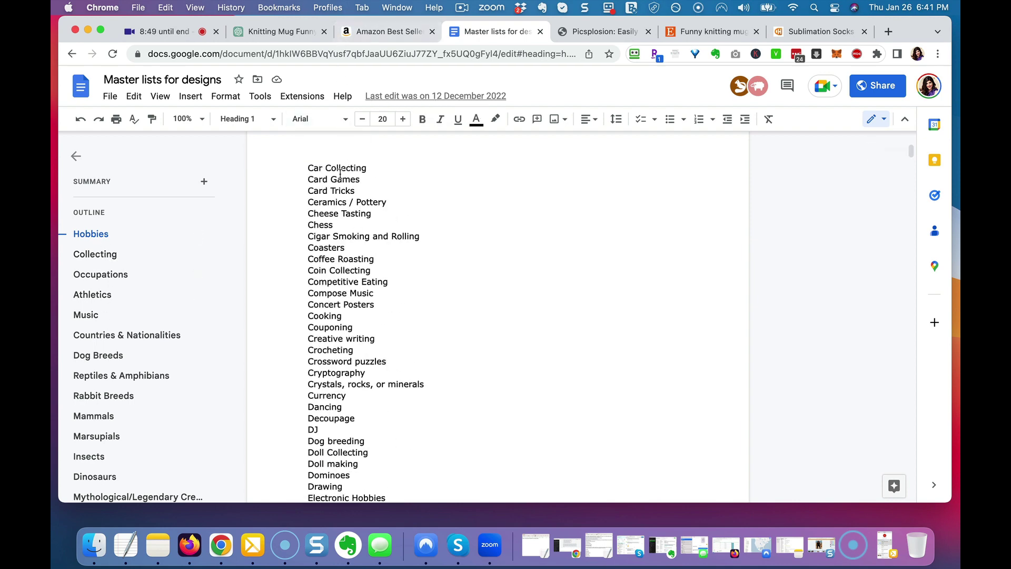
pyautogui.click(300, 32)
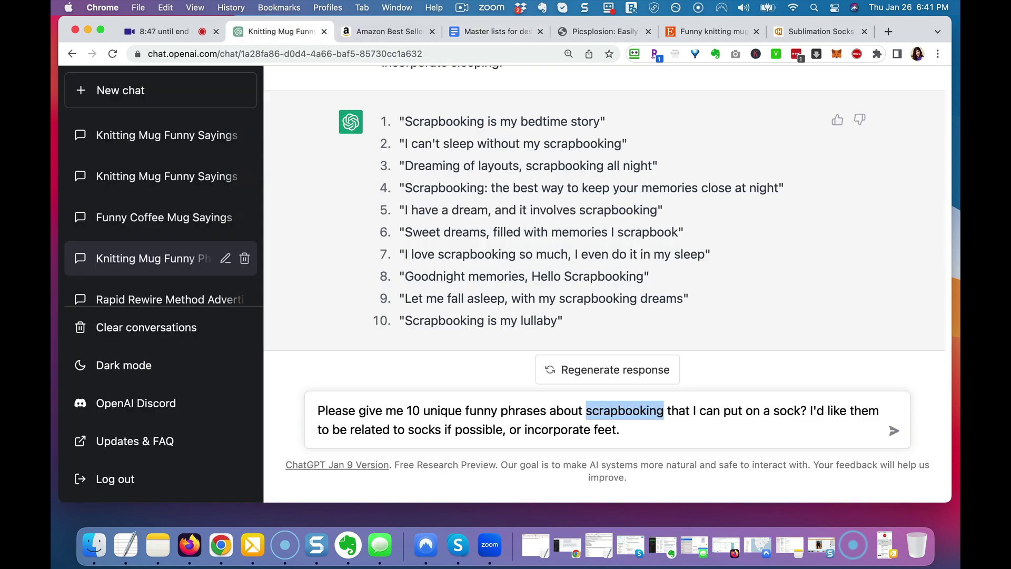
pyautogui.write('coin collecting')
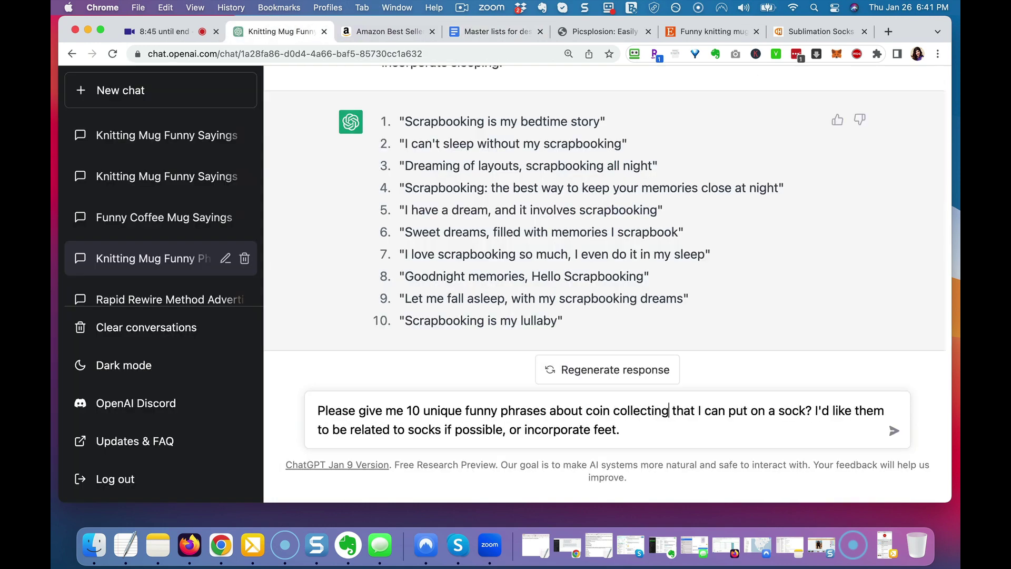
pyautogui.press('Return')
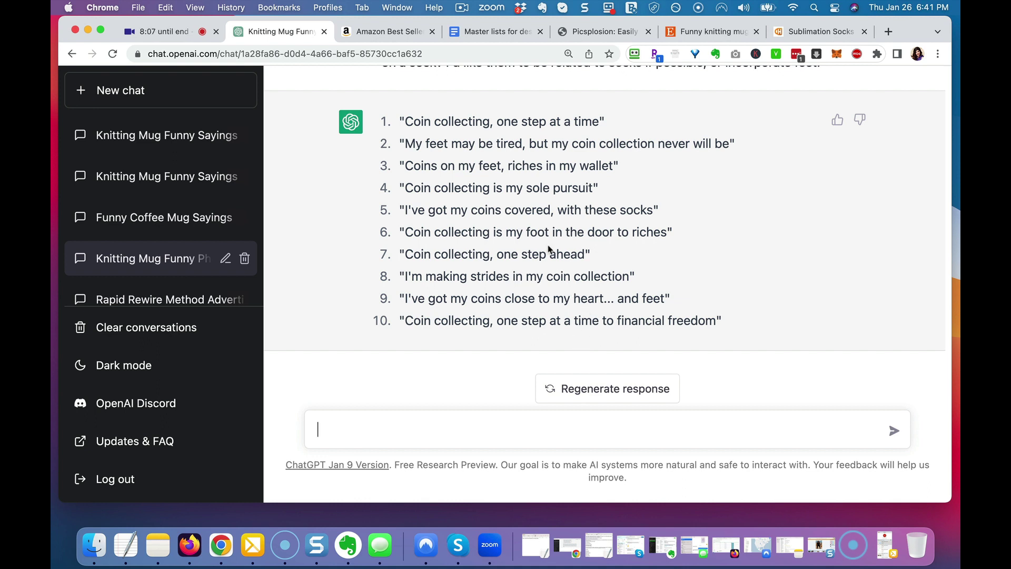
# Copy the coin collecting sock request from the conversation and paste it as a new draft without trailing blank lines.
pyautogui.scroll(3, 548, 248)
pyautogui.tripleClick(560, 110)
pyautogui.press('super+c')
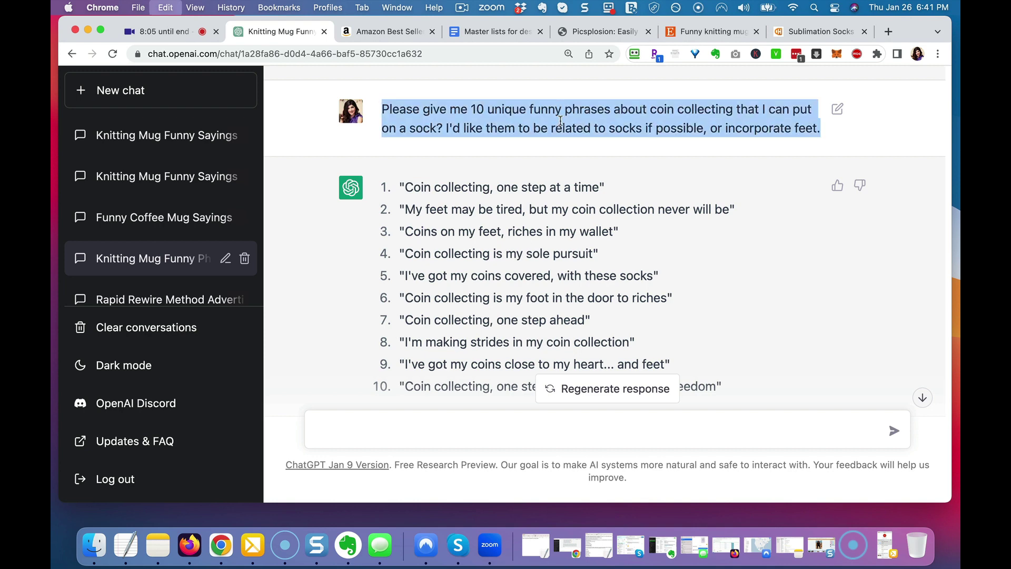
pyautogui.scroll(-3, 498, 347)
pyautogui.press('super+v')
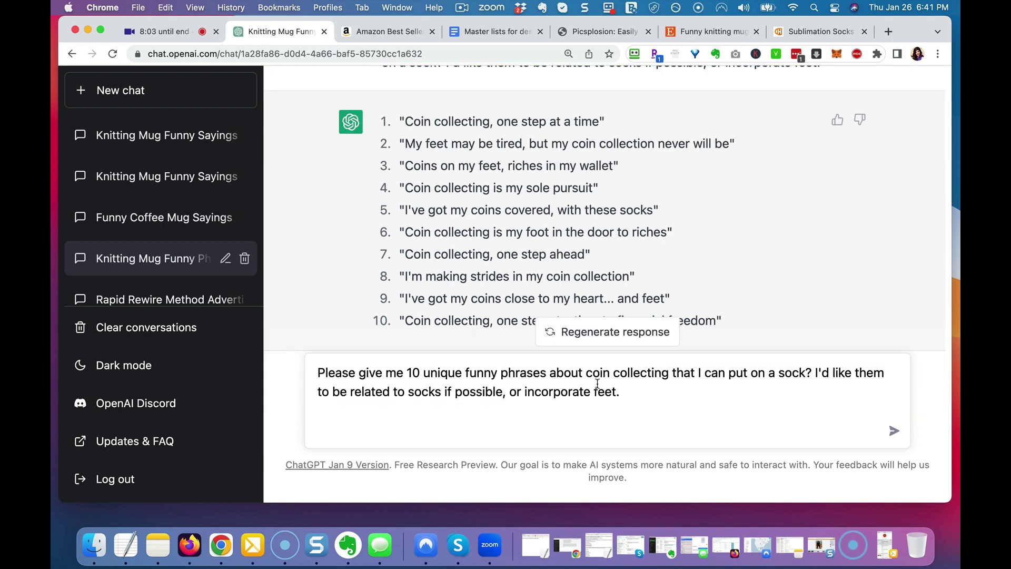
pyautogui.press('BackSpace')
# Replace "coin collecting" with "being a secretary" in the sock draft and send the request.
pyautogui.moveTo(628, 411); pyautogui.dragTo(600, 411)
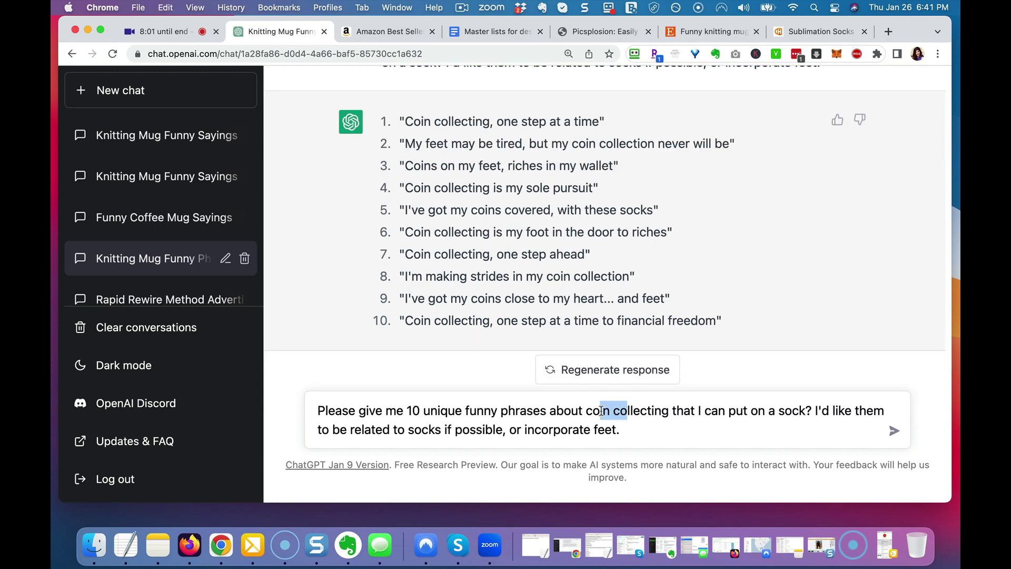
pyautogui.doubleClick(597, 411)
pyautogui.keyDown('shift'); pyautogui.click(669, 410); pyautogui.keyUp('shift')
pyautogui.write('being')
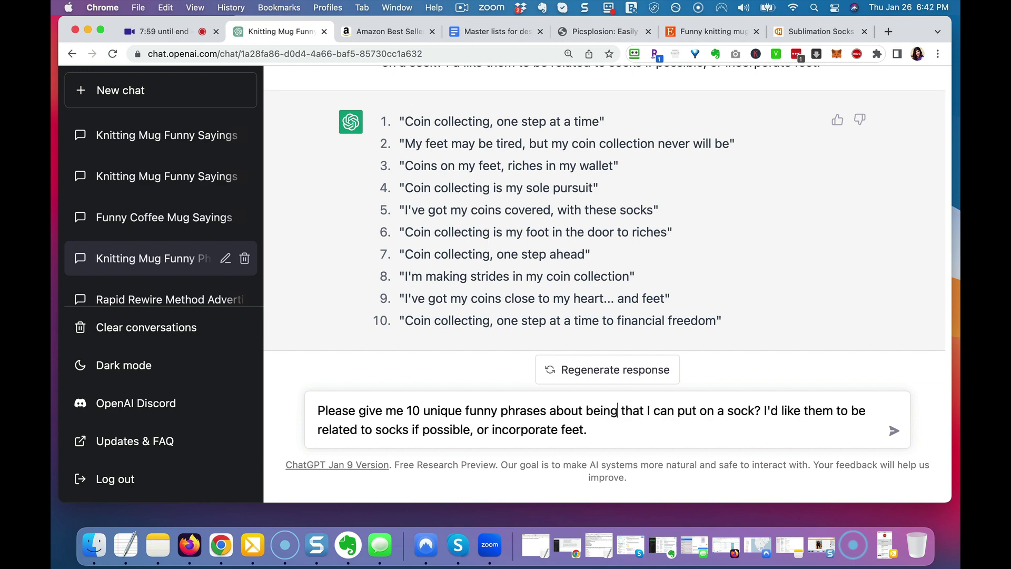
pyautogui.write(' a secreta')
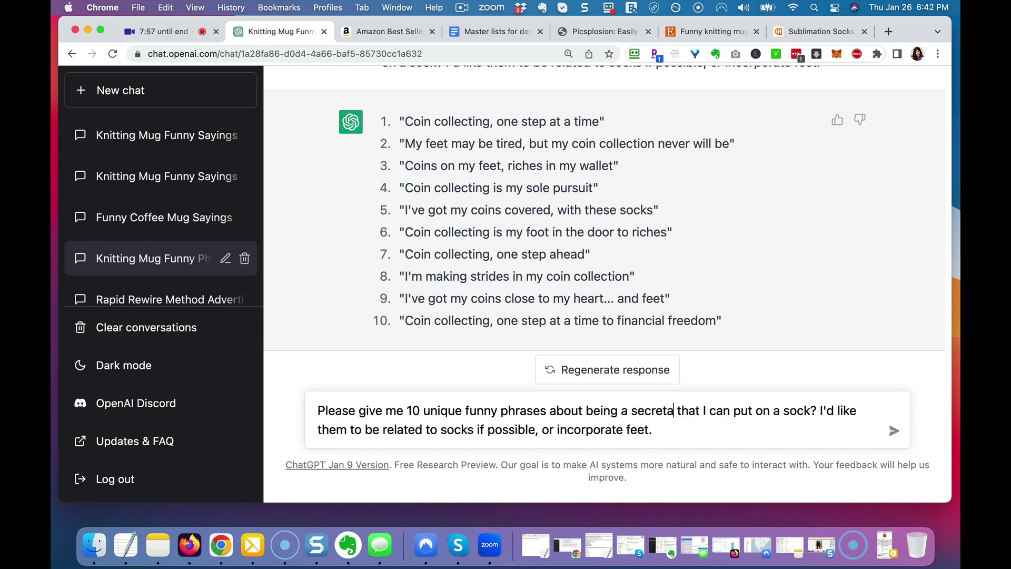
pyautogui.write('ry')
pyautogui.press('Return')
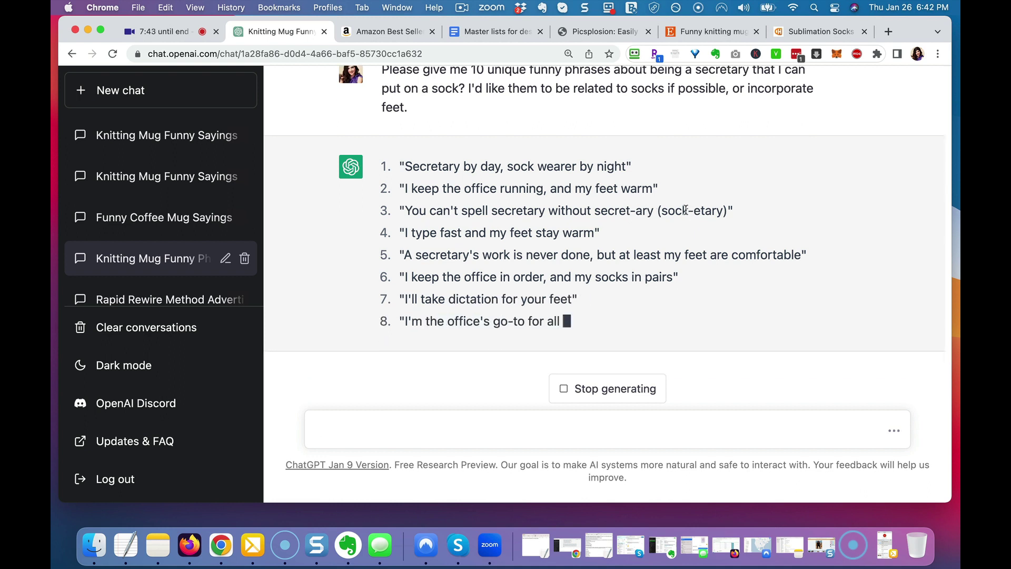
pyautogui.scroll(1, 678, 226)
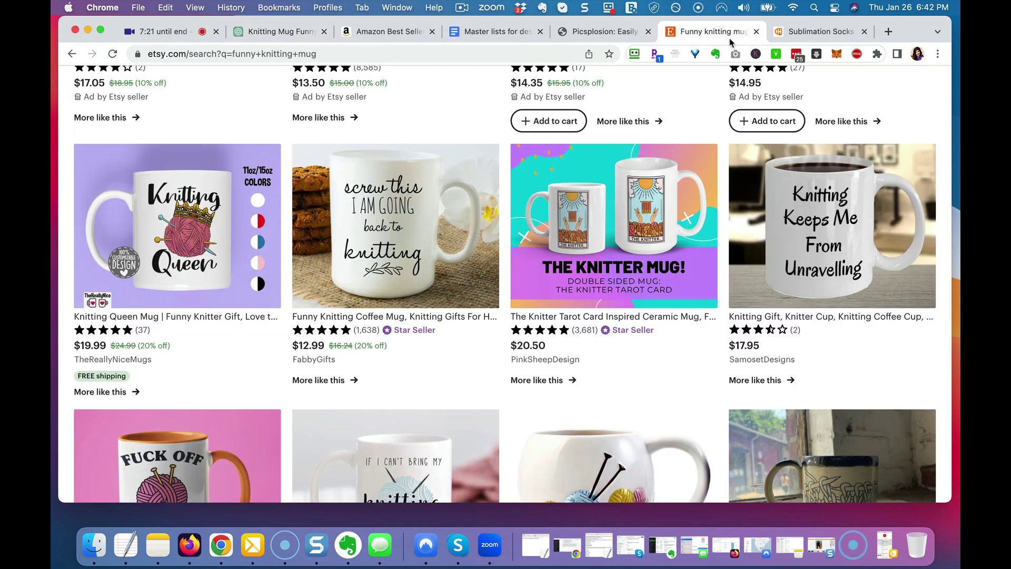
# Switch to the CustomHappy site, open the New Arrivals collection and look over its products.
pyautogui.click(731, 37)
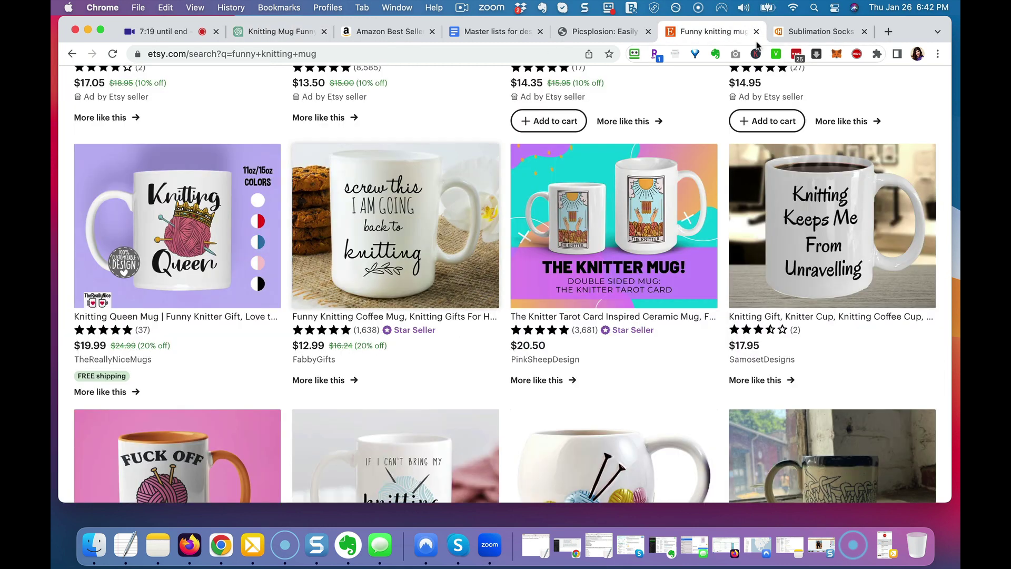
pyautogui.click(784, 37)
pyautogui.moveTo(483, 136)
pyautogui.scroll(-5, 501, 316)
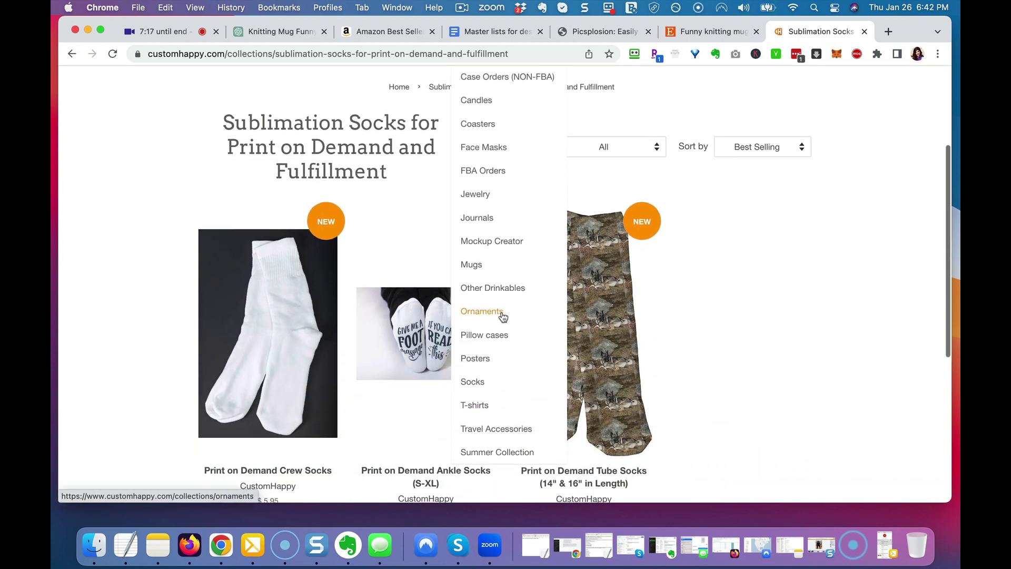
pyautogui.scroll(-1, 503, 316)
pyautogui.scroll(5, 500, 315)
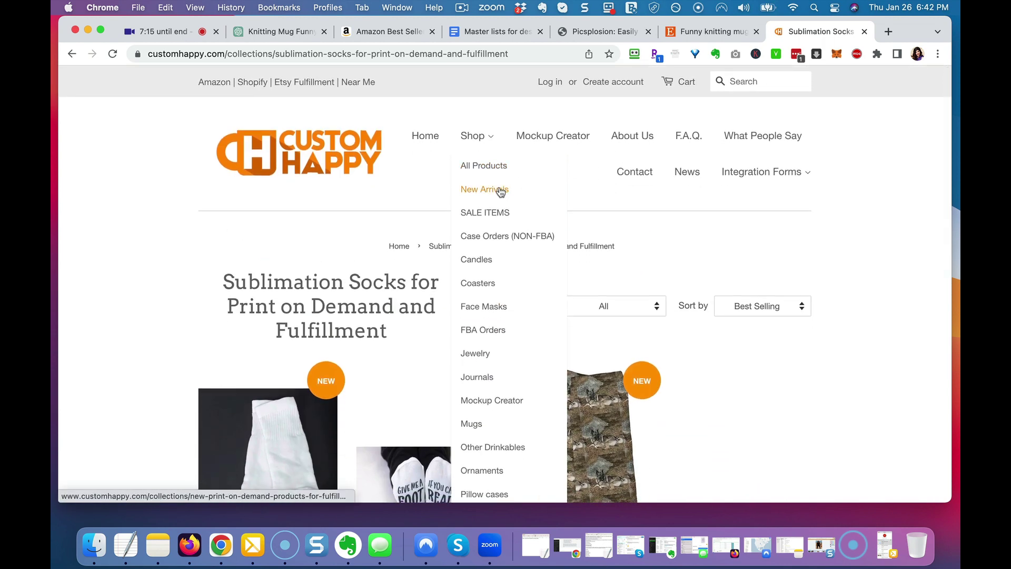
pyautogui.click(500, 191)
pyautogui.scroll(-6, 460, 302)
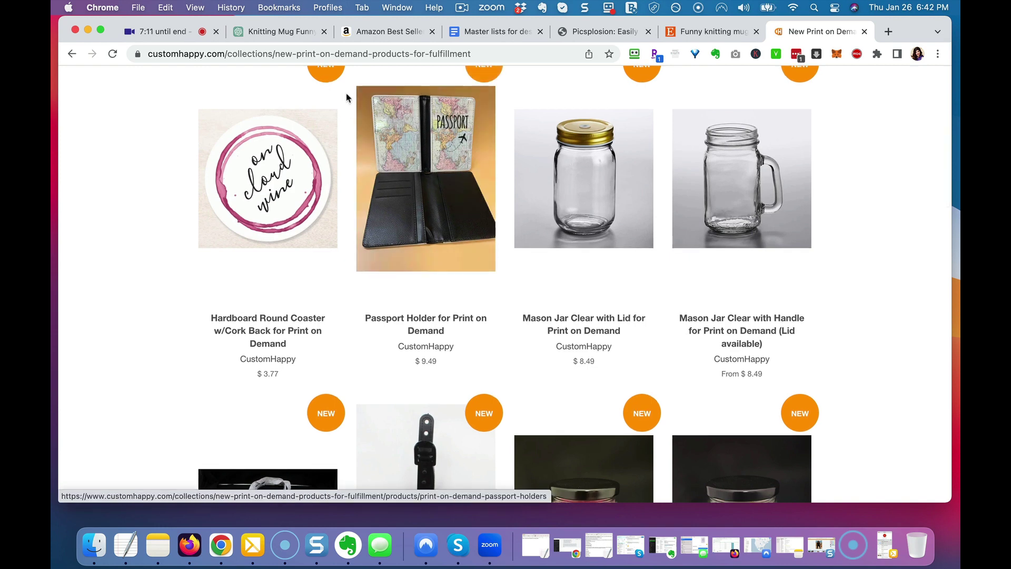
# Paste the copied sock request into ChatGPT without trailing blank lines and change "coin collecting" to "knitting".
pyautogui.click(279, 31)
pyautogui.press('super+v')
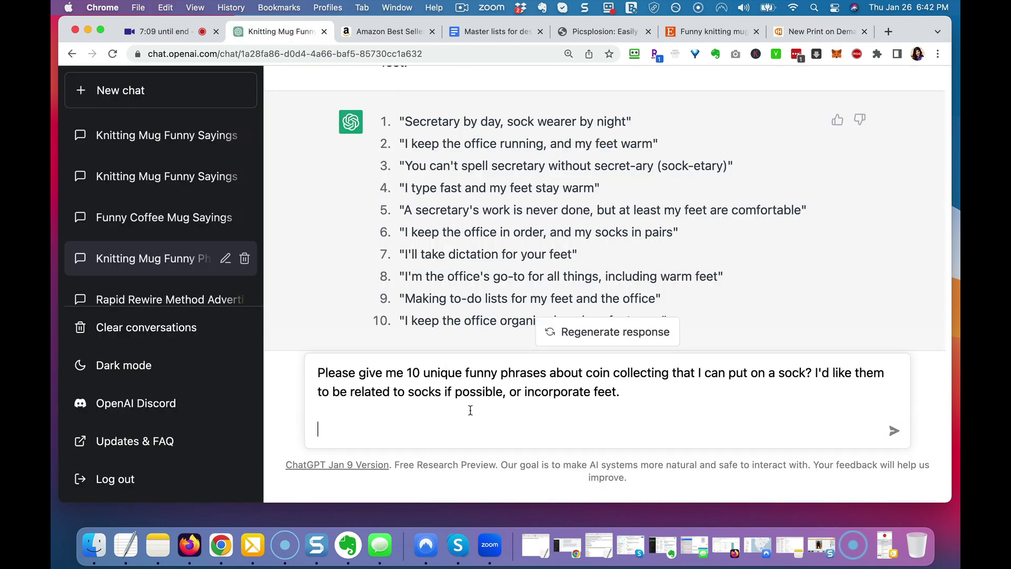
pyautogui.press('BackSpace')
pyautogui.moveTo(670, 411); pyautogui.dragTo(585, 410)
pyautogui.write('knitting')
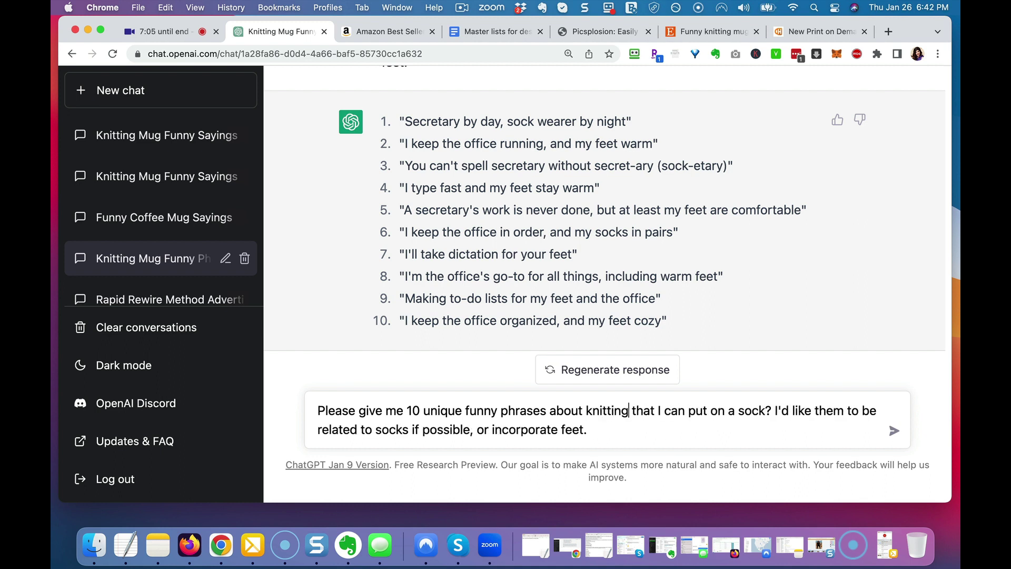
# In the knitting draft, change "sock" to "passport holder" and "socks" to "passport holders".
pyautogui.doubleClick(752, 410)
pyautogui.write('passport holder')
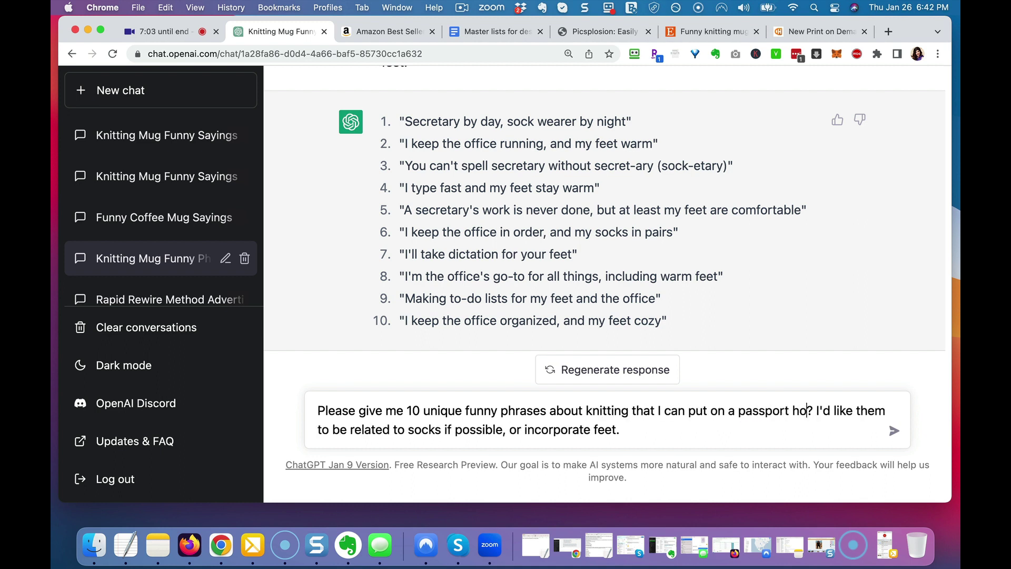
pyautogui.moveTo(800, 410); pyautogui.dragTo(739, 410)
pyautogui.hotkey('ctrl', 'c')
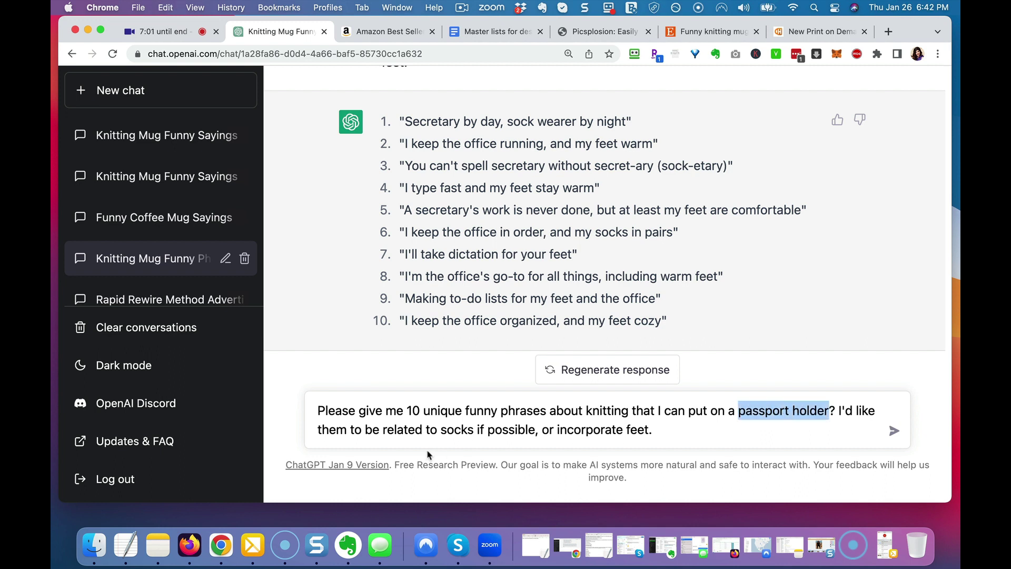
pyautogui.doubleClick(452, 430)
pyautogui.hotkey('ctrl', 'v')
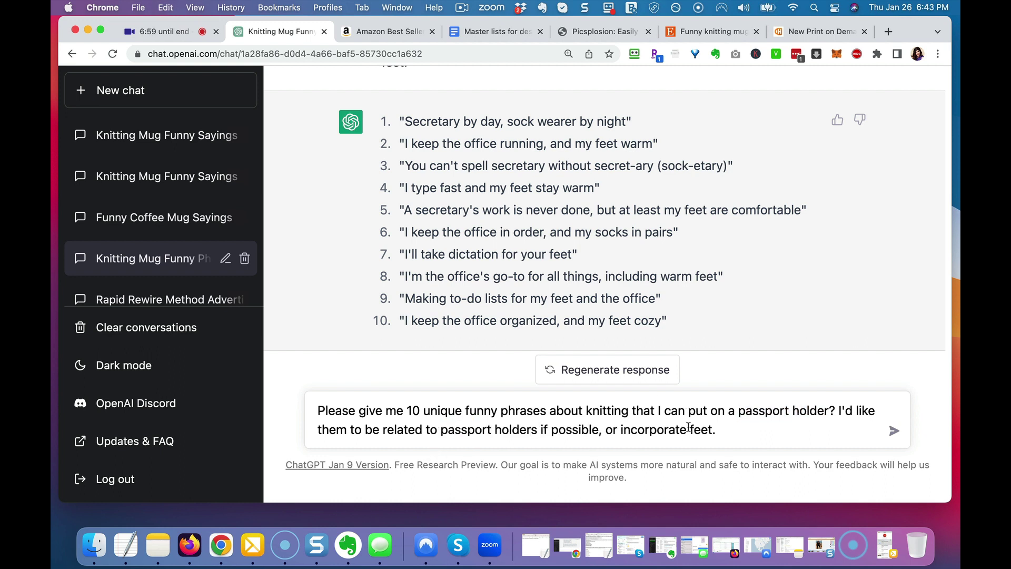
# Change "feet" to "travel" in the passport holder draft, copy the whole request and send it.
pyautogui.doubleClick(700, 430)
pyautogui.write('travel')
pyautogui.press('super+a')
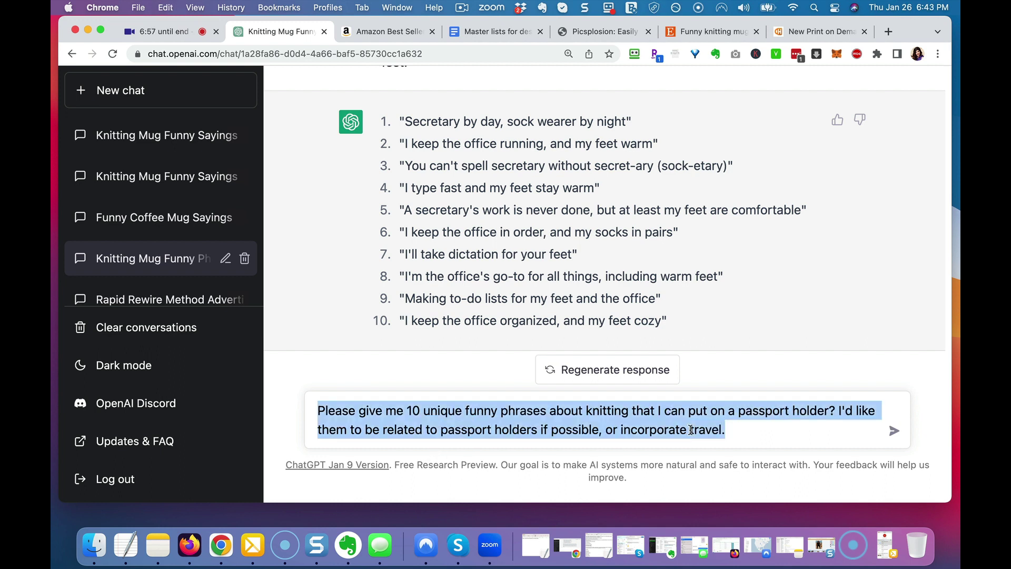
pyautogui.press('Return')
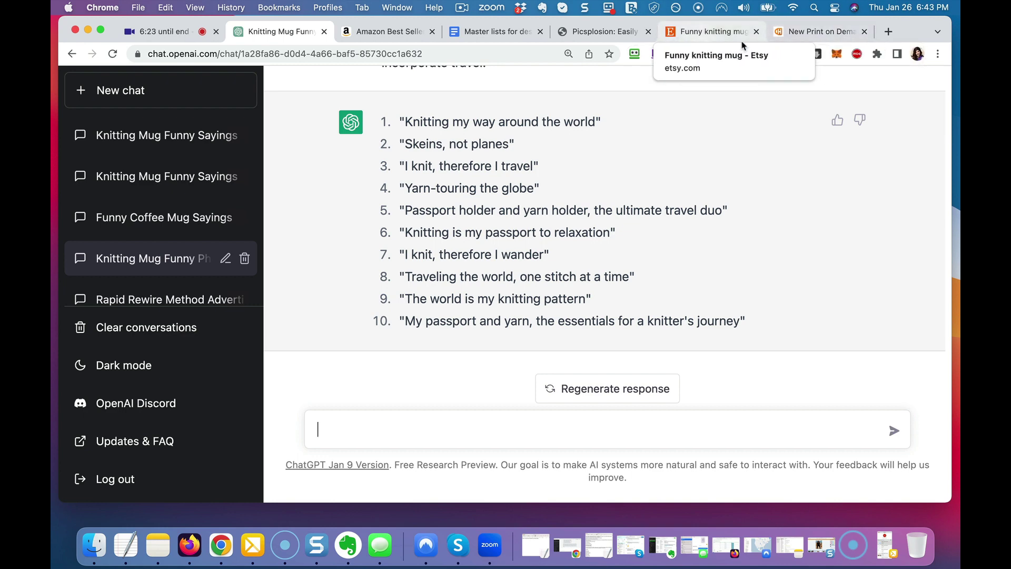
# Look over more new arrivals on the CustomHappy site, then paste the copied passport holder request into ChatGPT as a new draft.
pyautogui.click(830, 39)
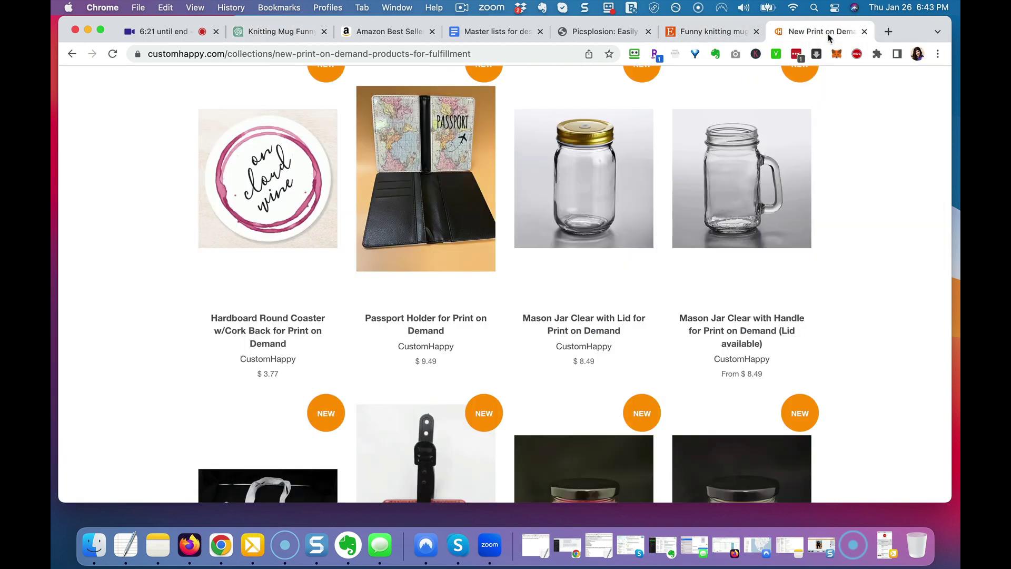
pyautogui.scroll(-10, 590, 293)
pyautogui.scroll(-8, 591, 293)
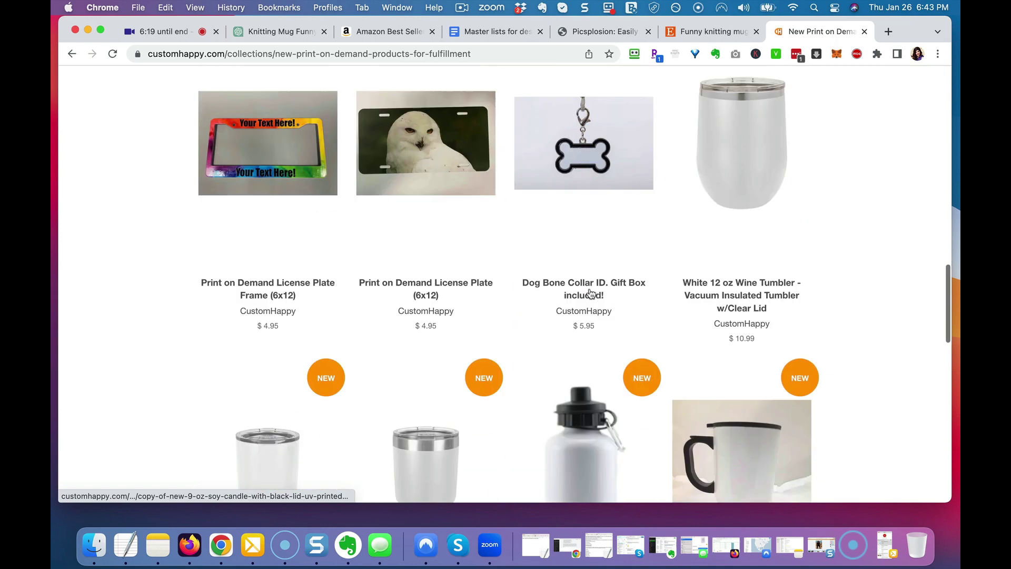
pyautogui.scroll(5, 591, 293)
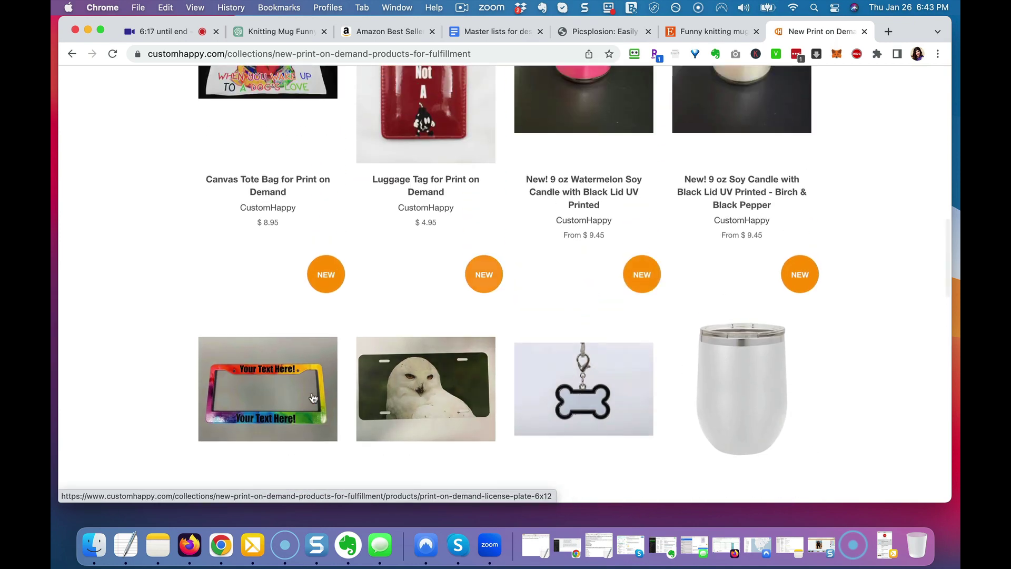
pyautogui.click(282, 32)
pyautogui.press('super+v')
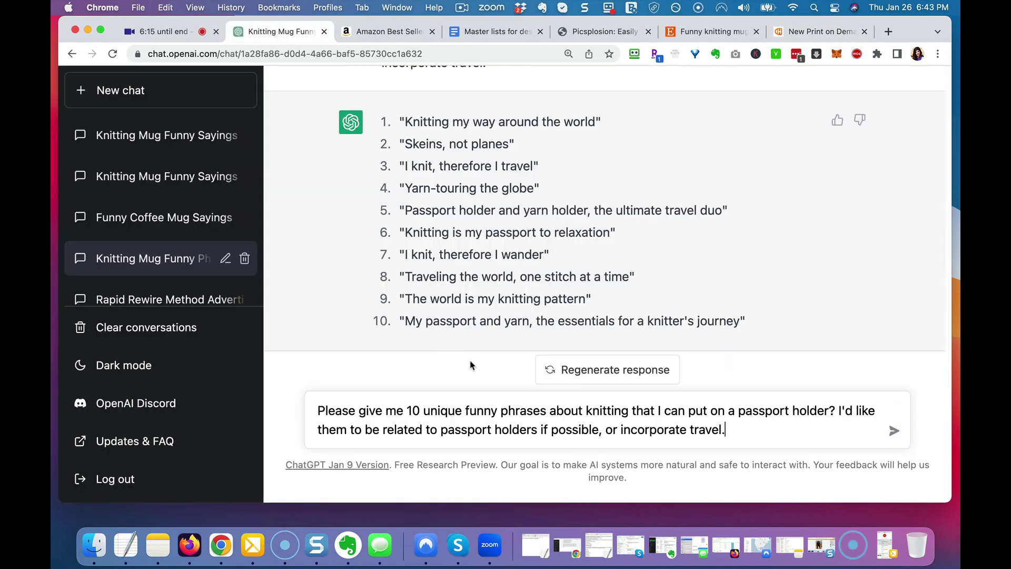
pyautogui.doubleClick(610, 411)
pyautogui.write('license')
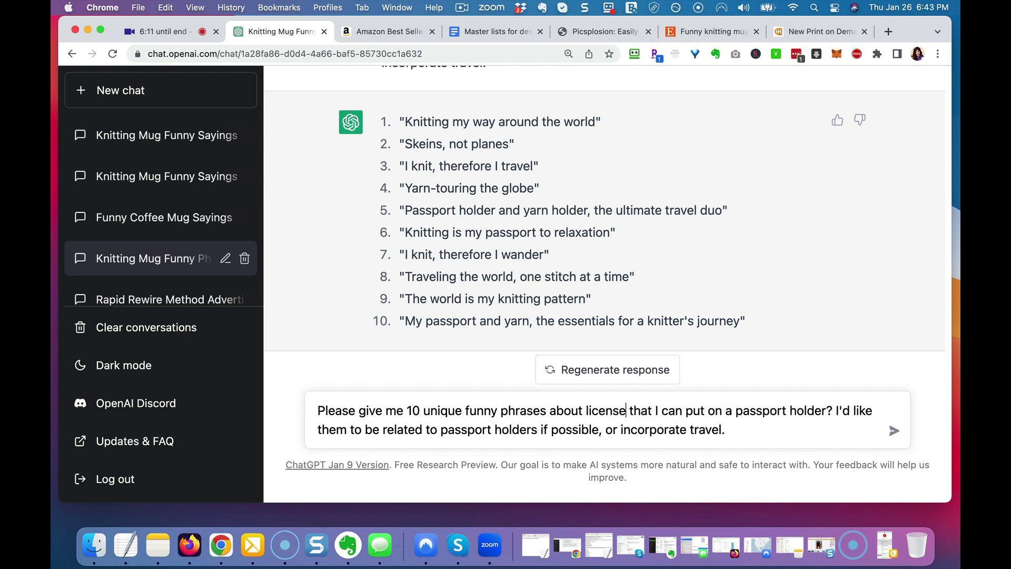
pyautogui.press('BackSpace')
pyautogui.press('BackSpace')
pyautogui.press('BackSpace')
pyautogui.press('BackSpace')
pyautogui.press('BackSpace')
pyautogui.press('BackSpace')
pyautogui.press('BackSpace')
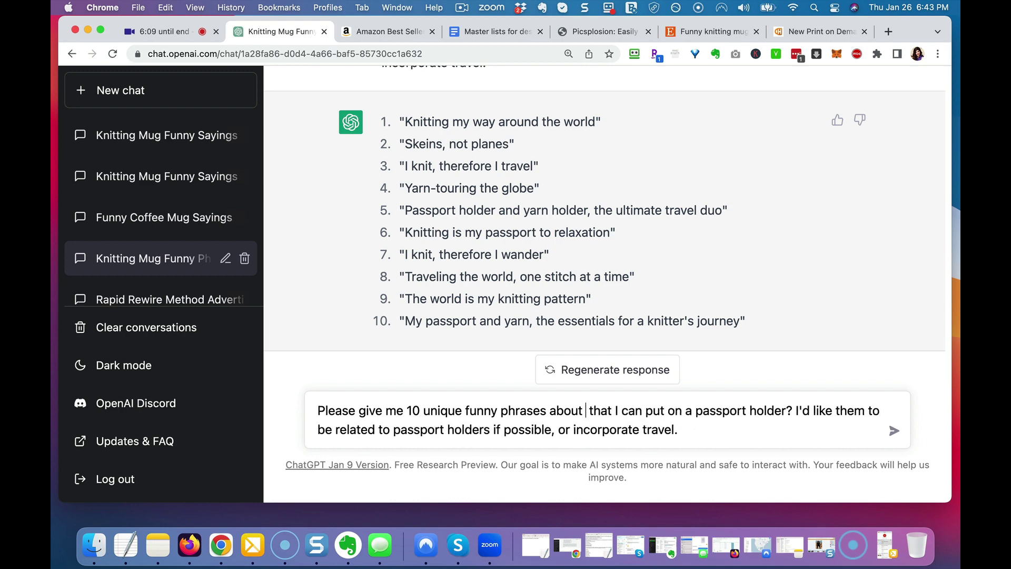
pyautogui.write('knitting')
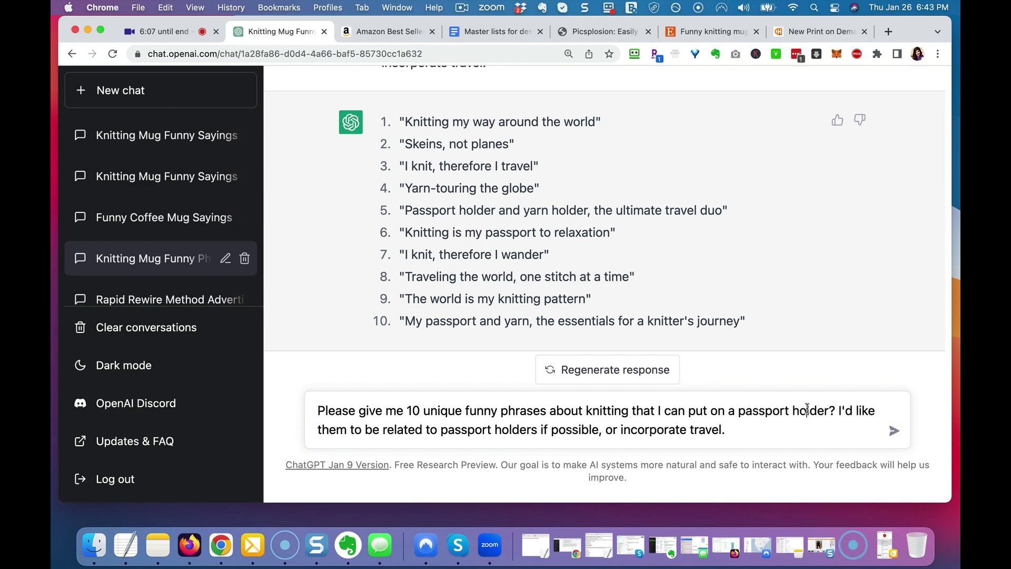
# Change "passport holder" to "license plate" and "passport holders" to "license plates" in the knitting draft and send the request.
pyautogui.moveTo(807, 410); pyautogui.dragTo(738, 410)
pyautogui.write('license plate')
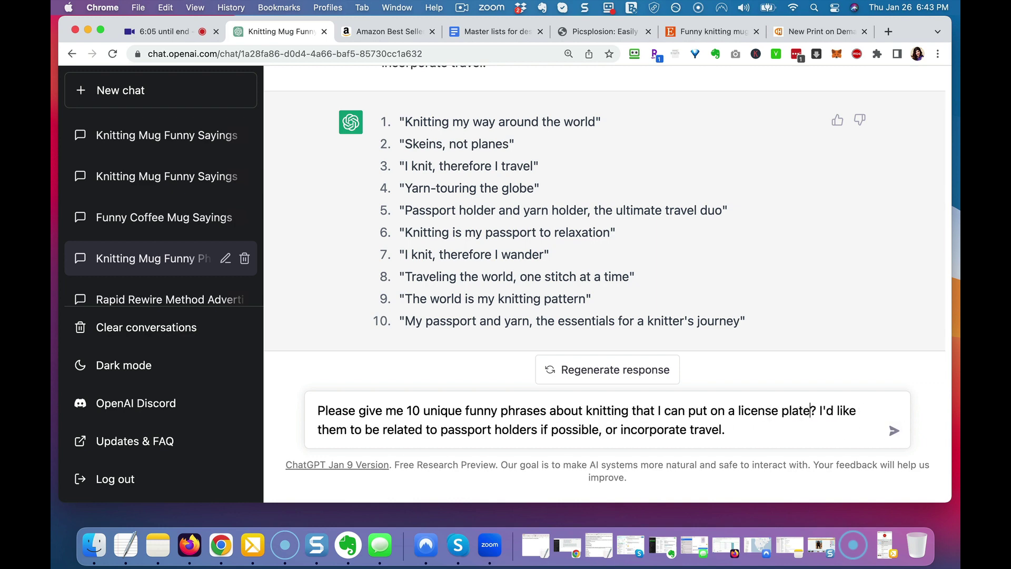
pyautogui.keyDown('shift'); pyautogui.click(738, 410); pyautogui.keyUp('shift')
pyautogui.press('super+c')
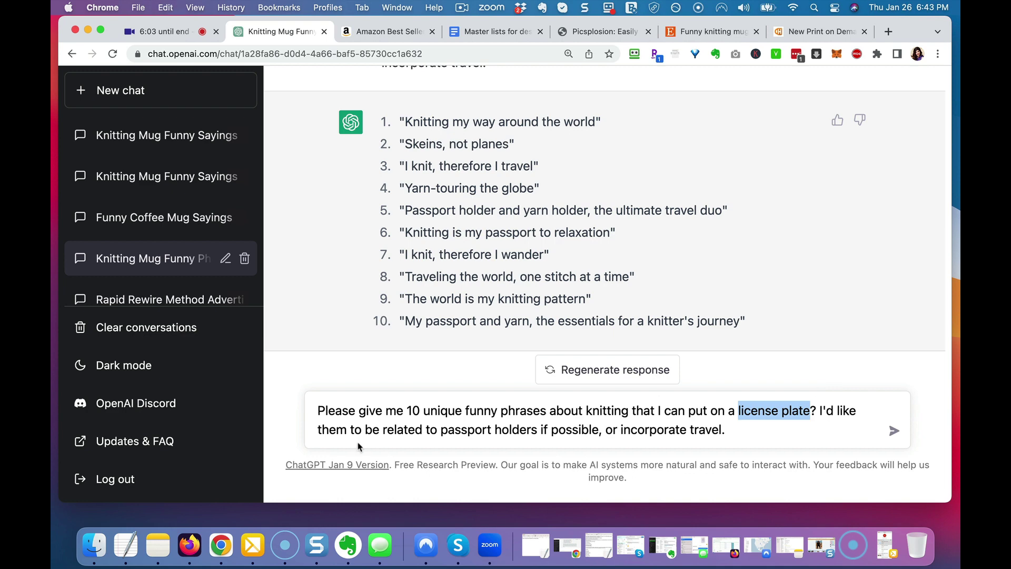
pyautogui.moveTo(441, 429); pyautogui.dragTo(519, 430)
pyautogui.press('super+v')
pyautogui.write('s')
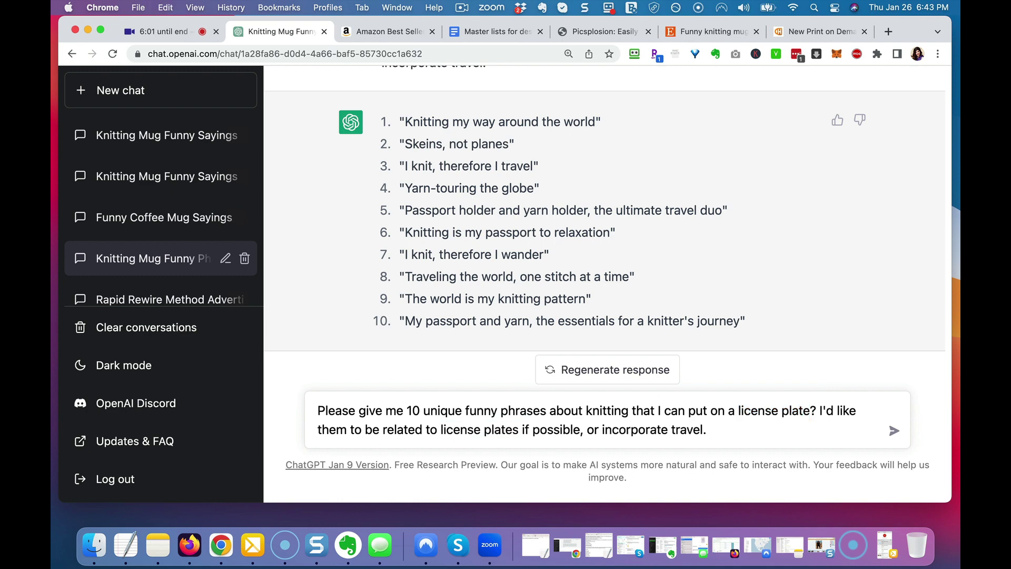
pyautogui.press('Return')
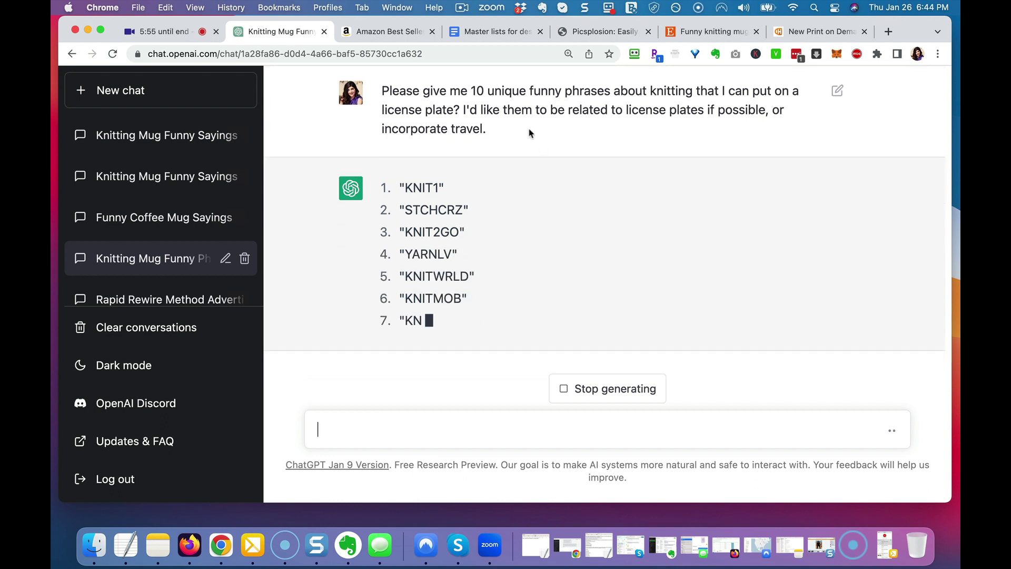
# Copy the sent knitting license plate request and paste it as a new draft without the trailing blank lines.
pyautogui.tripleClick(524, 117)
pyautogui.press('super+c')
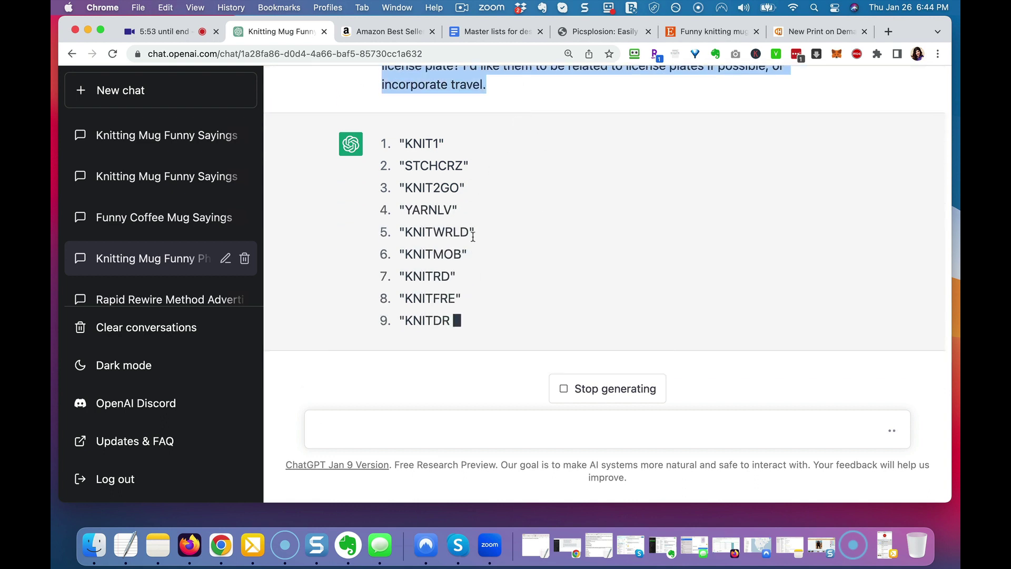
pyautogui.click(426, 421)
pyautogui.press('super+v')
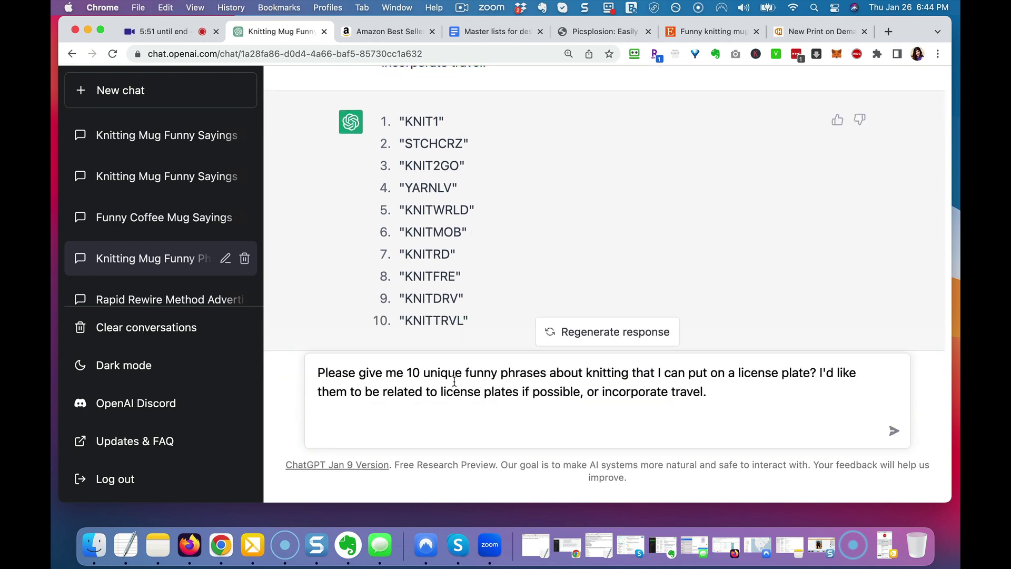
pyautogui.press('BackSpace')
pyautogui.press('BackSpace')
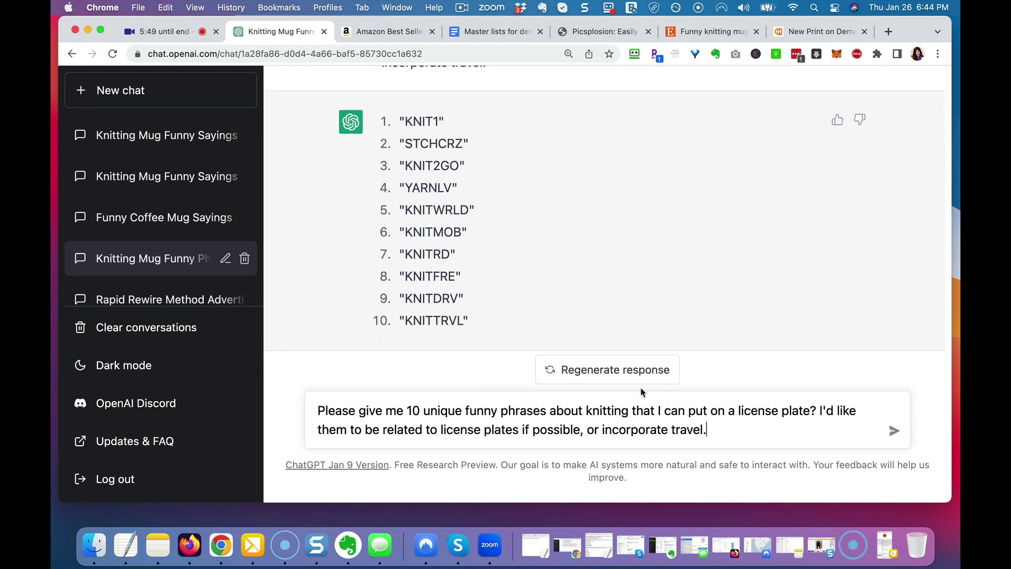
# In the draft's first sentence, change "license plate" to "license plate decorative holder".
pyautogui.click(811, 410)
pyautogui.write('holder')
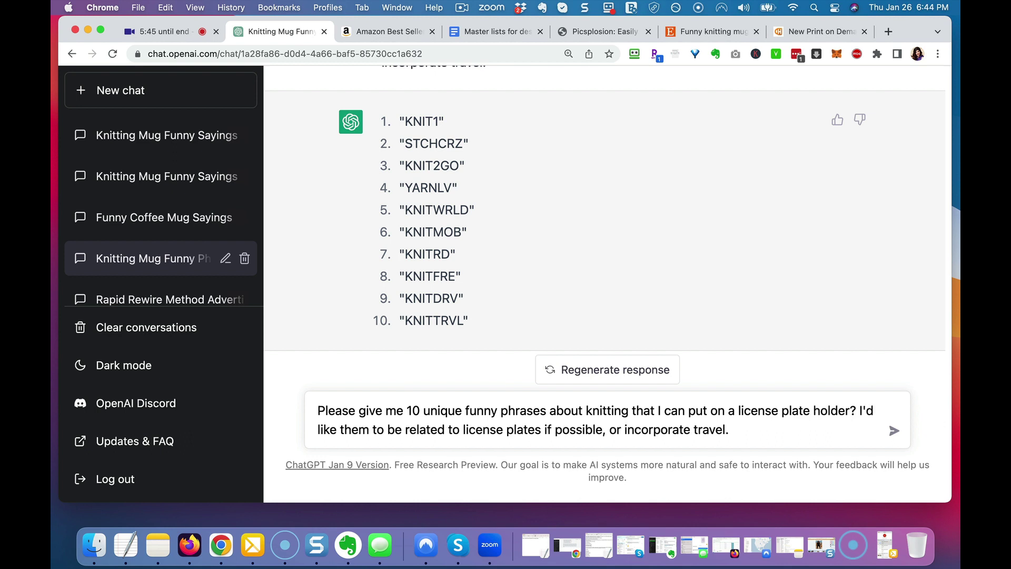
pyautogui.click(813, 410)
pyautogui.write('devo')
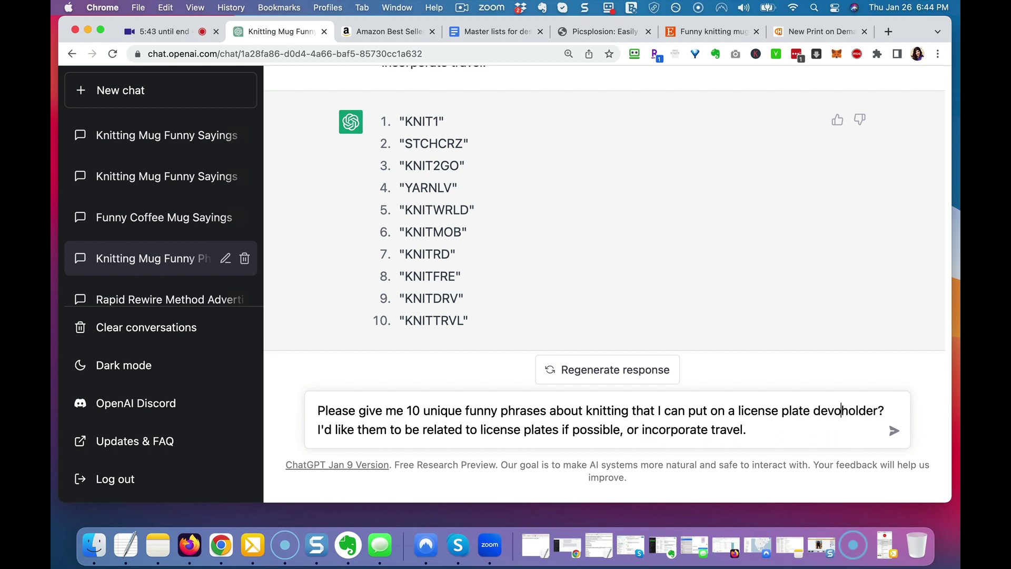
pyautogui.press('BackSpace')
pyautogui.write('corative')
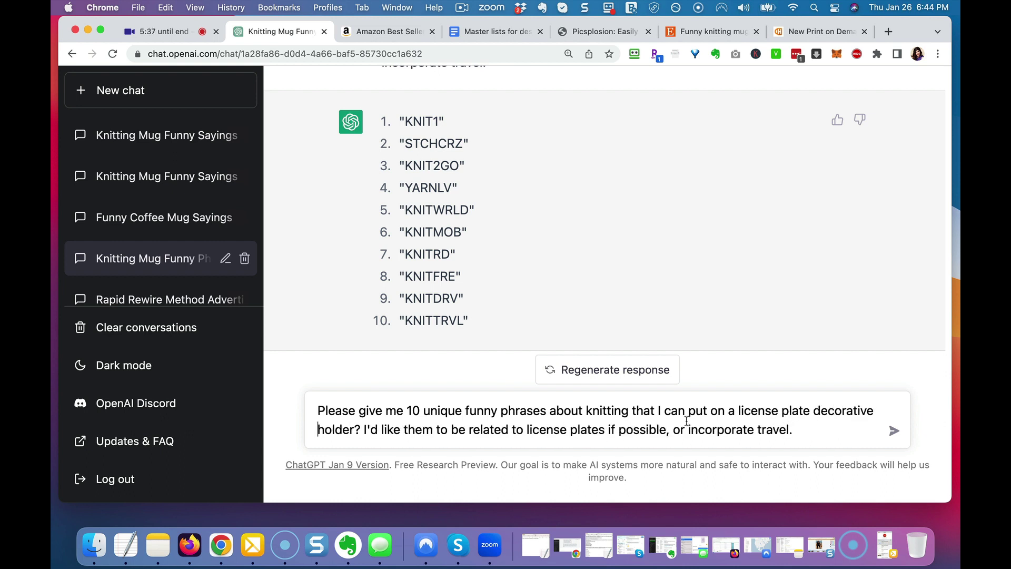
# Change "license plates" to "license plate holders" and "travel" to "driving" in the draft, and send the request.
pyautogui.click(599, 430)
pyautogui.write('holder')
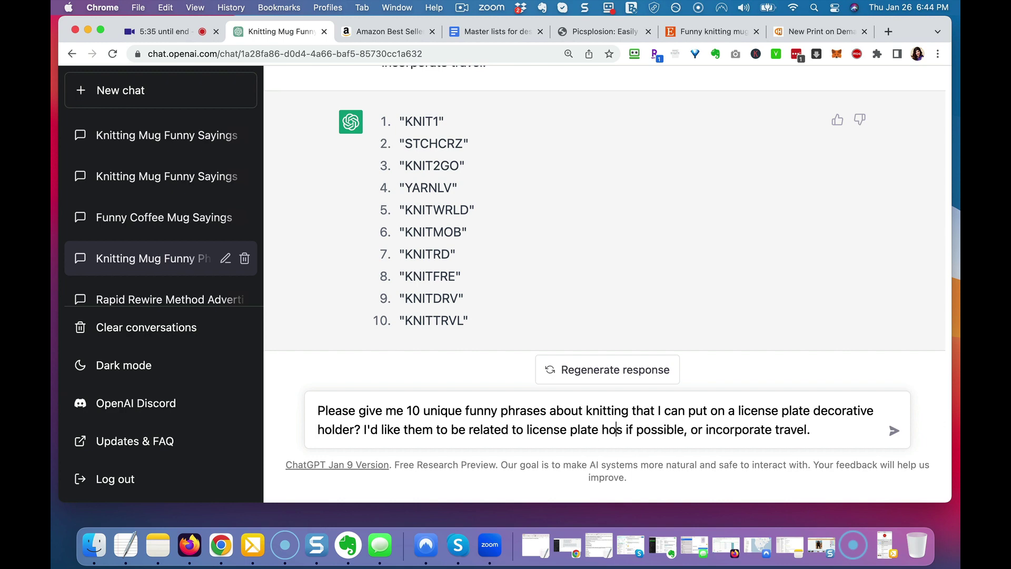
pyautogui.doubleClick(801, 430)
pyautogui.write('drov')
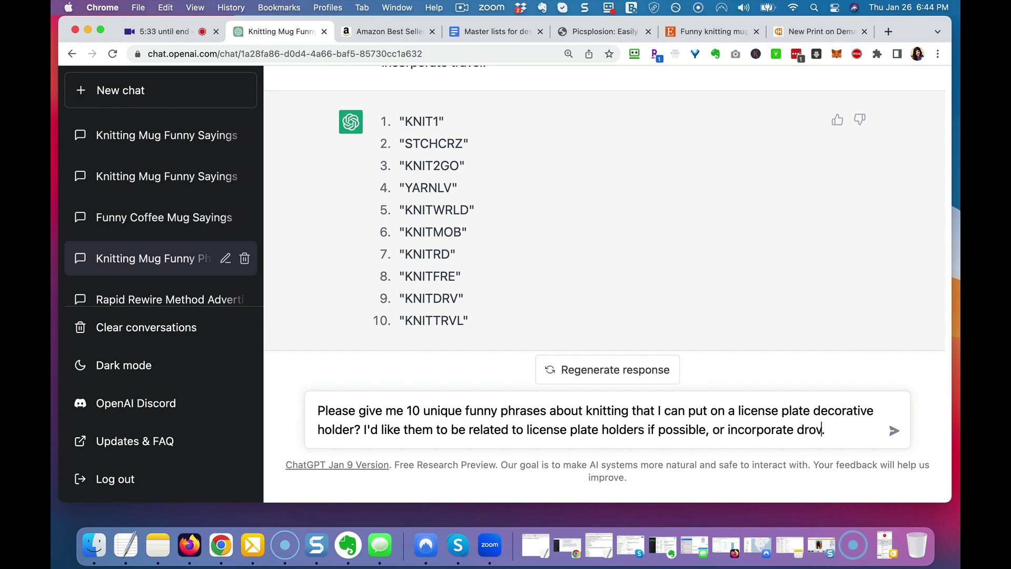
pyautogui.write('ing')
pyautogui.press('Return')
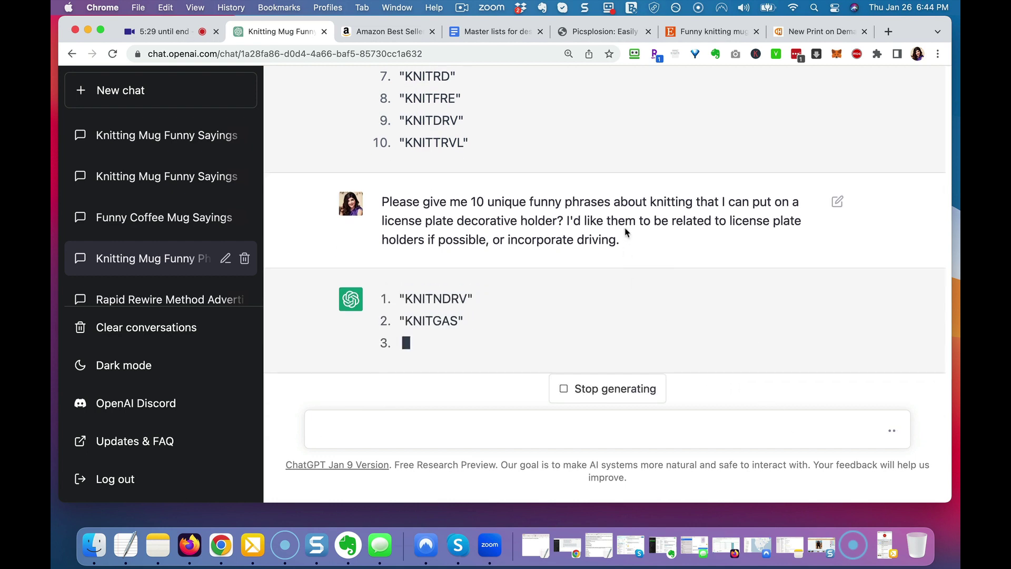
# Copy the sent license plate decorative holder request and paste it into the message box as a new draft.
pyautogui.tripleClick(574, 209)
pyautogui.press('super+c')
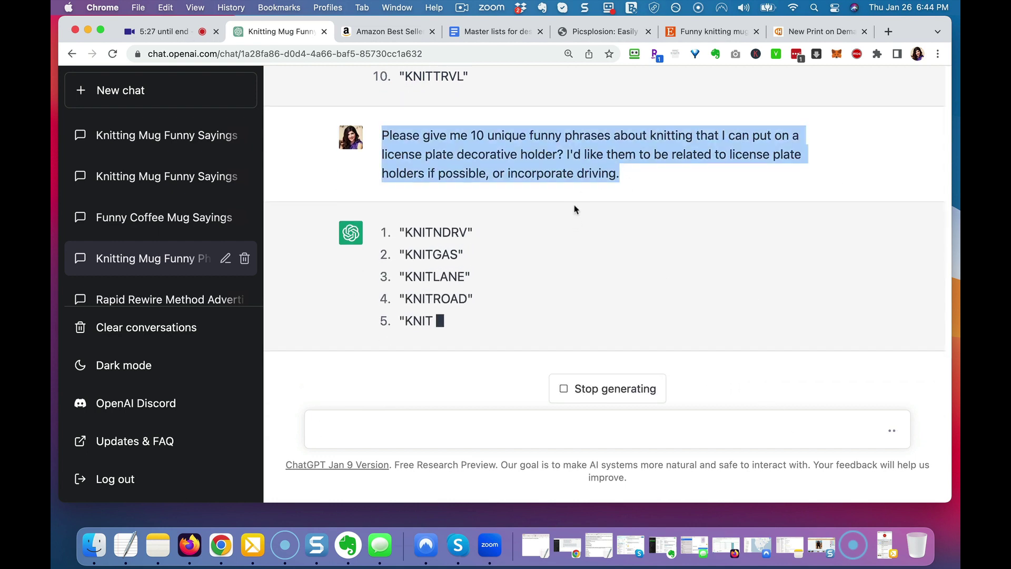
pyautogui.click(448, 422)
pyautogui.press('super+v')
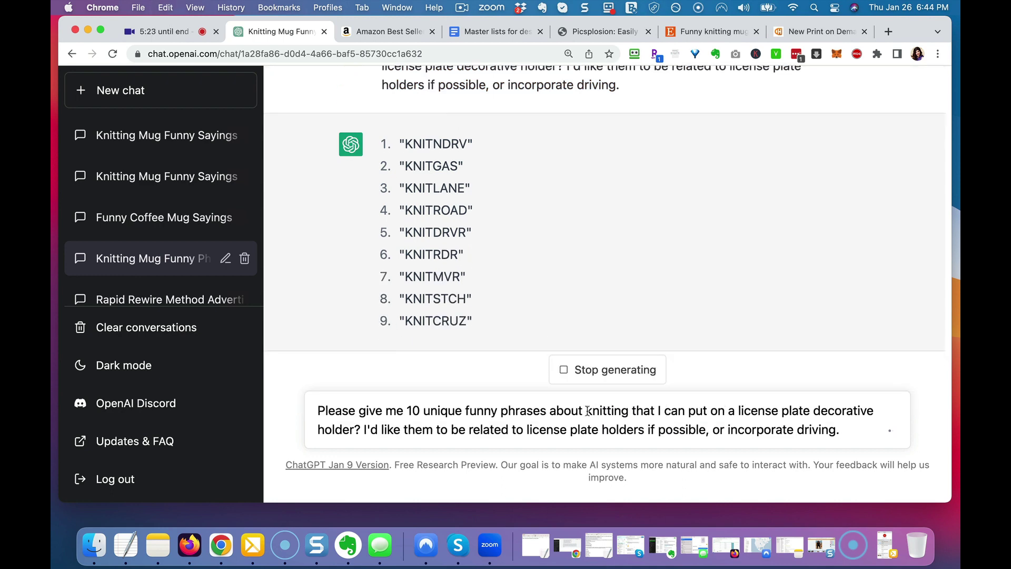
# Replace everything after "knitting" in the draft with "and driving that I can sell as a print on demand product" and send it.
pyautogui.moveTo(632, 411); pyautogui.dragTo(842, 429)
pyautogui.write('and')
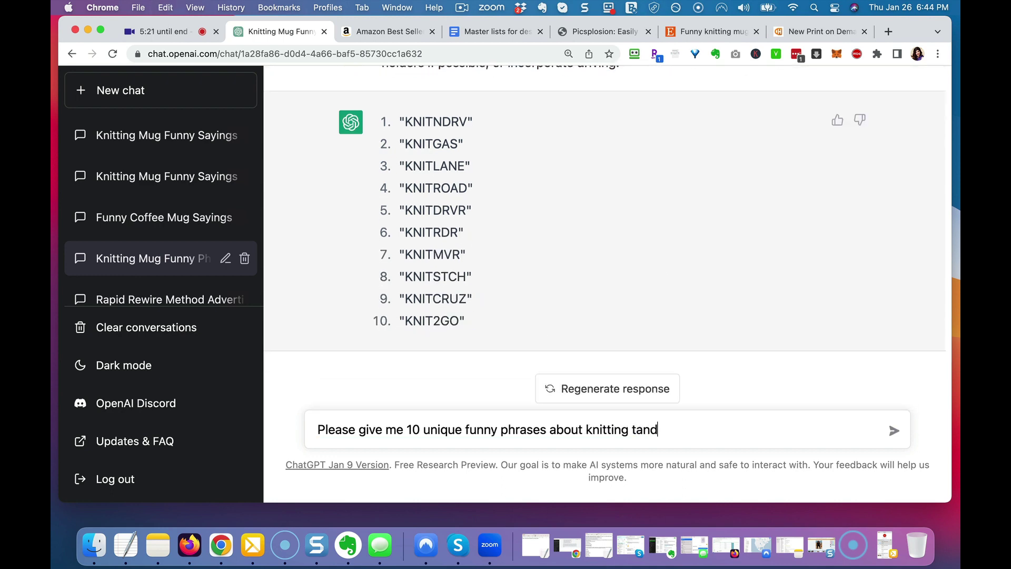
pyautogui.write(' driving t')
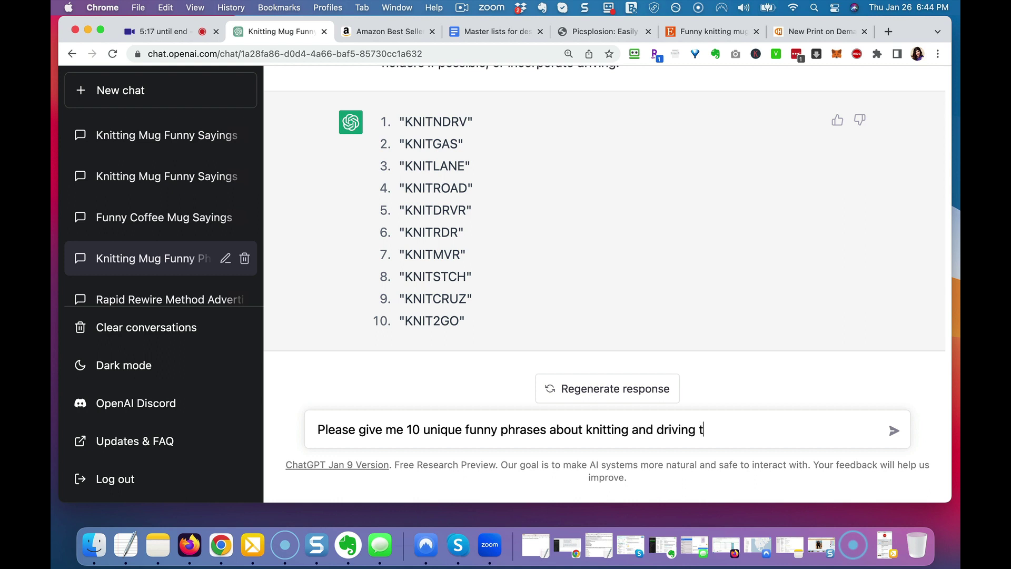
pyautogui.write('hat I can sell as a print on demand')
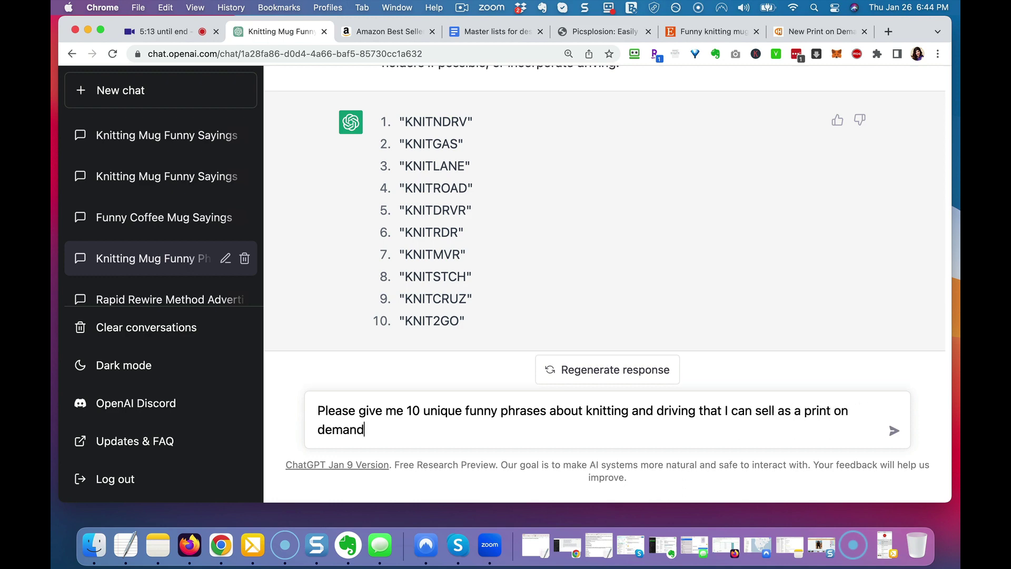
pyautogui.write(' product')
pyautogui.press('Return')
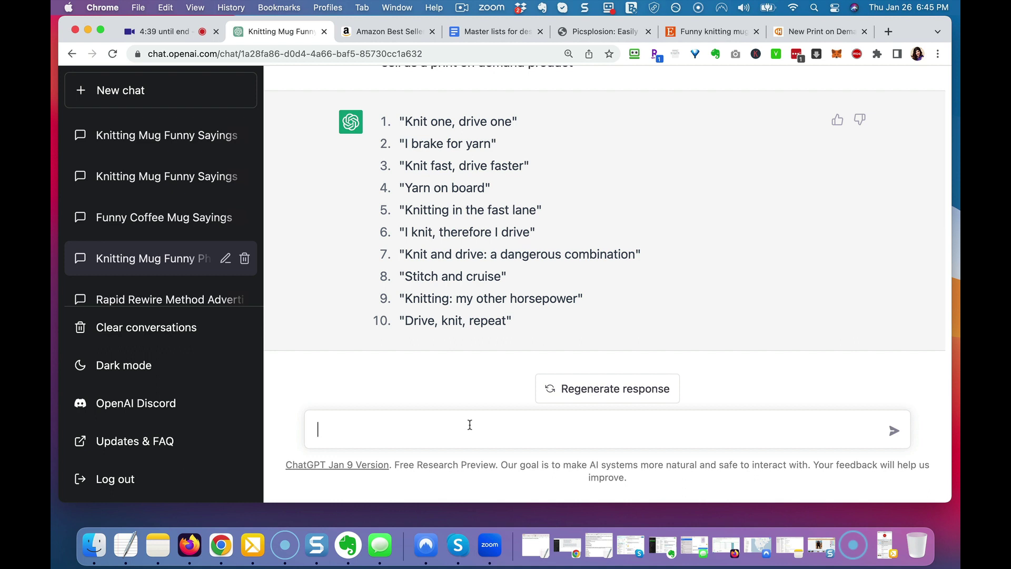
# Send "I am selling an administrative assistant mug. Please write an email for me to send about it to sell more of the mug.".
pyautogui.write('an s')
pyautogui.write('elling an administr')
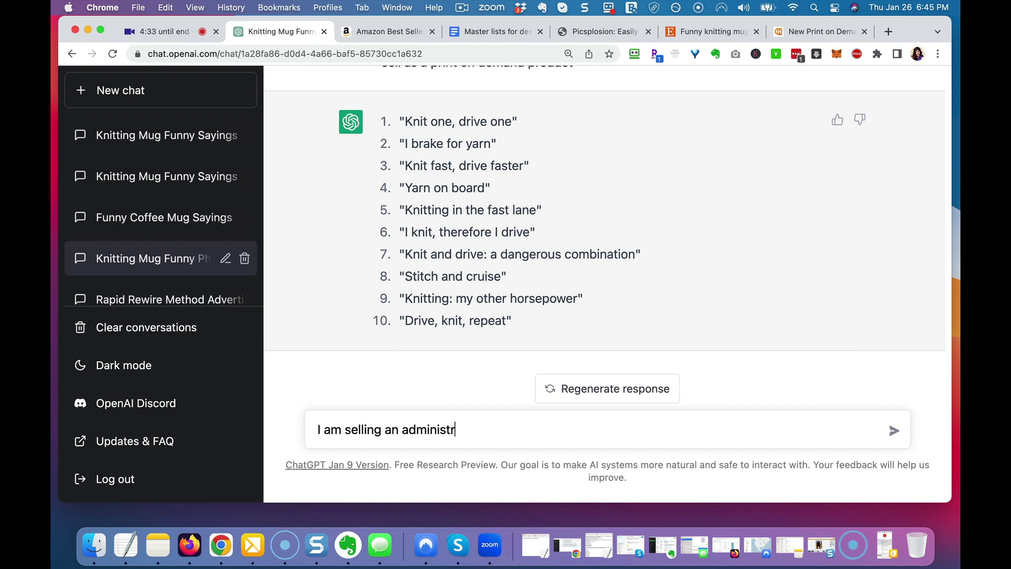
pyautogui.write('ative assistant')
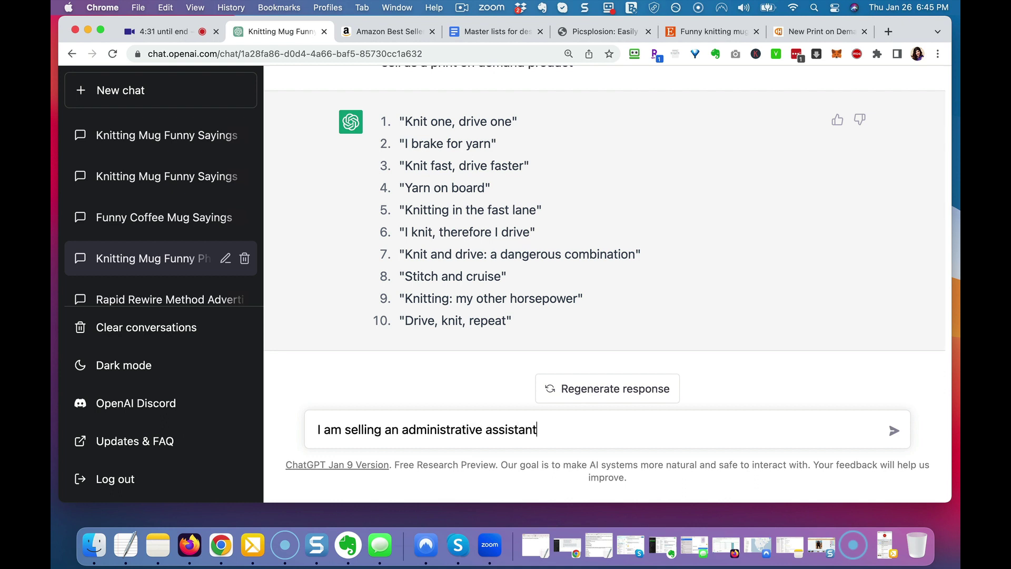
pyautogui.write(' mug. Please w')
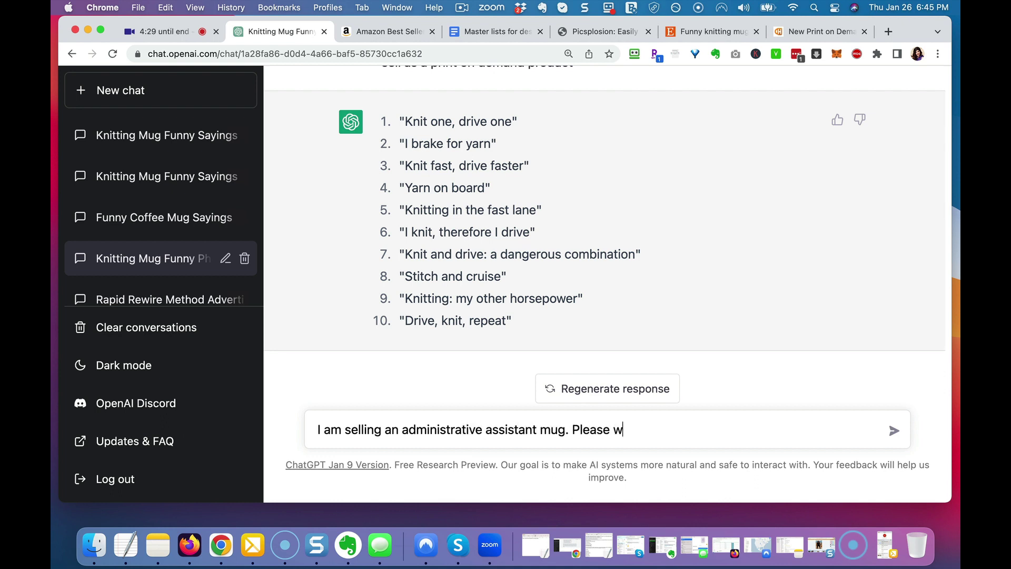
pyautogui.write('rite an email for me to')
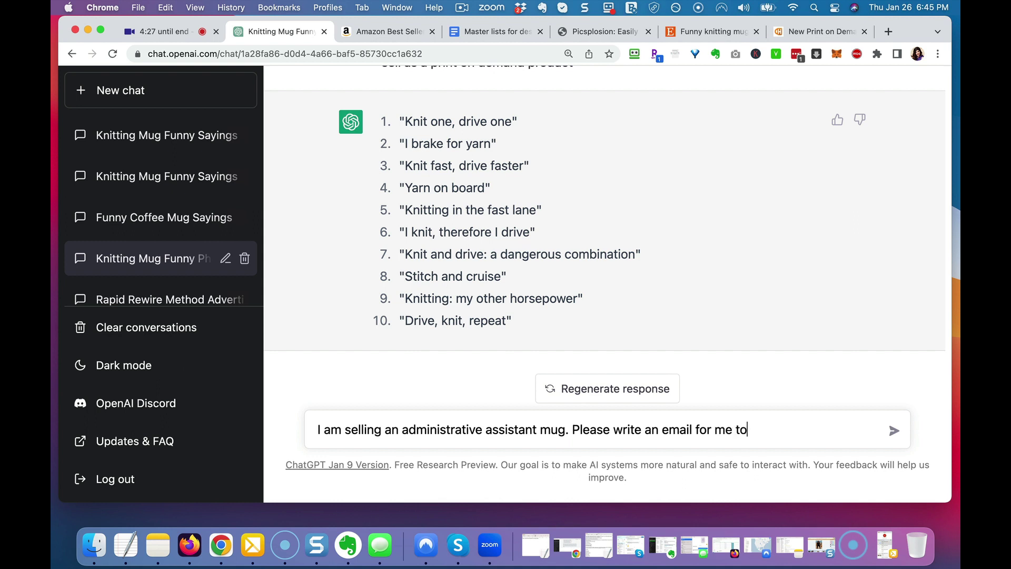
pyautogui.write(' send about it to sell ')
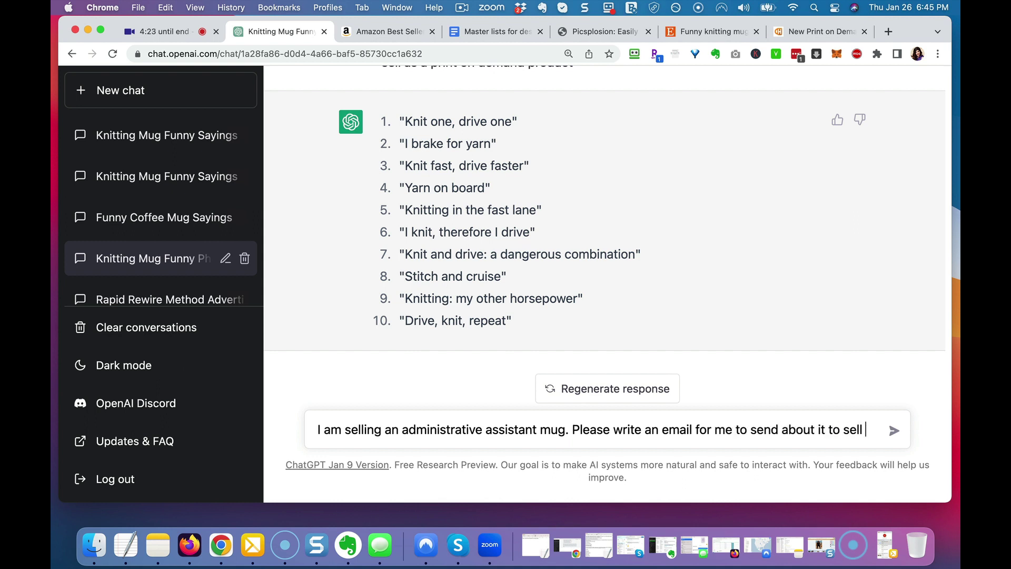
pyautogui.write('more of the mug.')
pyautogui.press('Return')
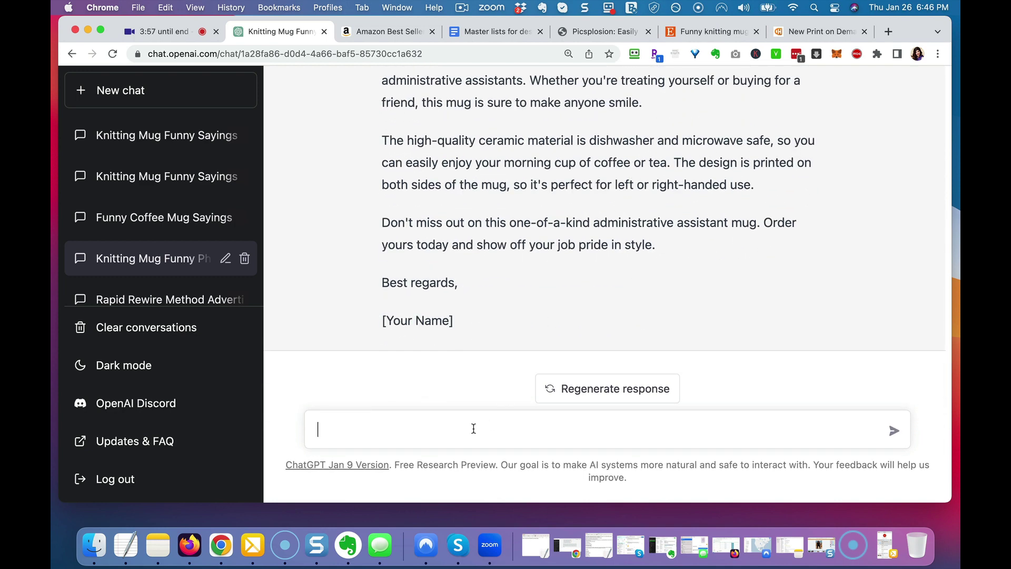
# Send the request "Please give me 5 tweets I can make about this mug".
pyautogui.write('Please give me 5 tweets ab')
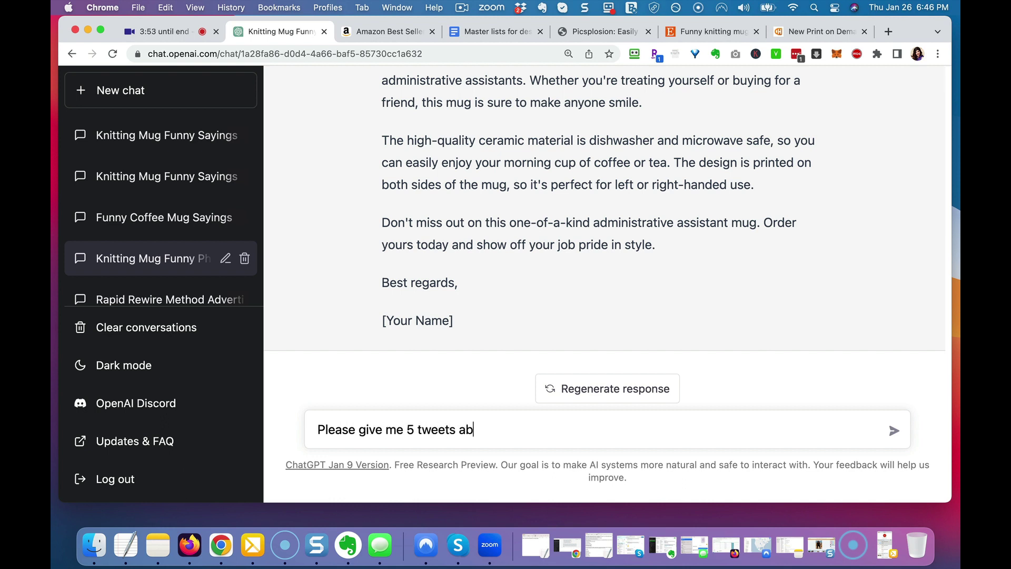
pyautogui.write('out this')
pyautogui.press('BackSpace')
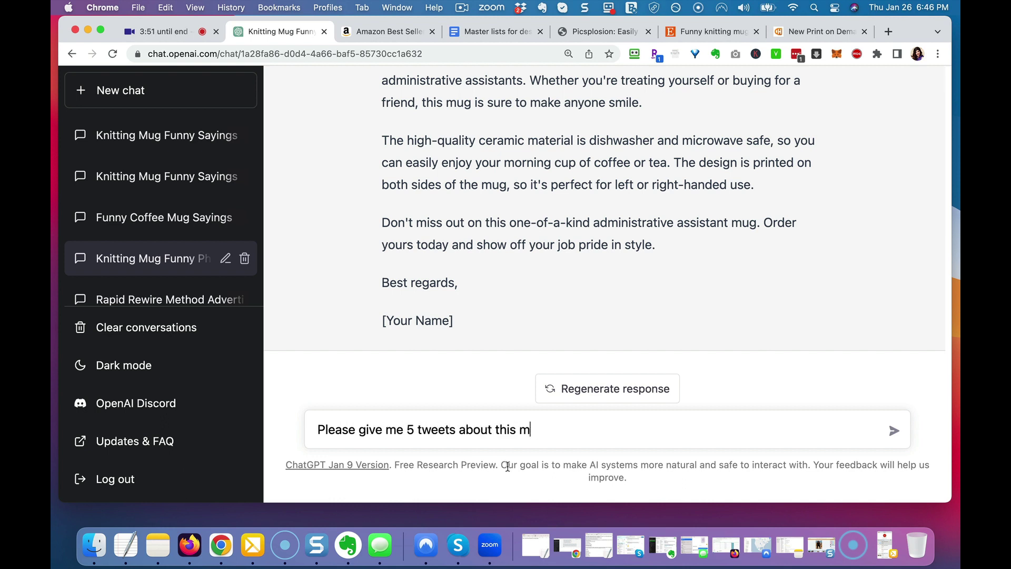
pyautogui.keyDown('shift'); pyautogui.click(458, 428); pyautogui.keyUp('shift')
pyautogui.write('I can ma')
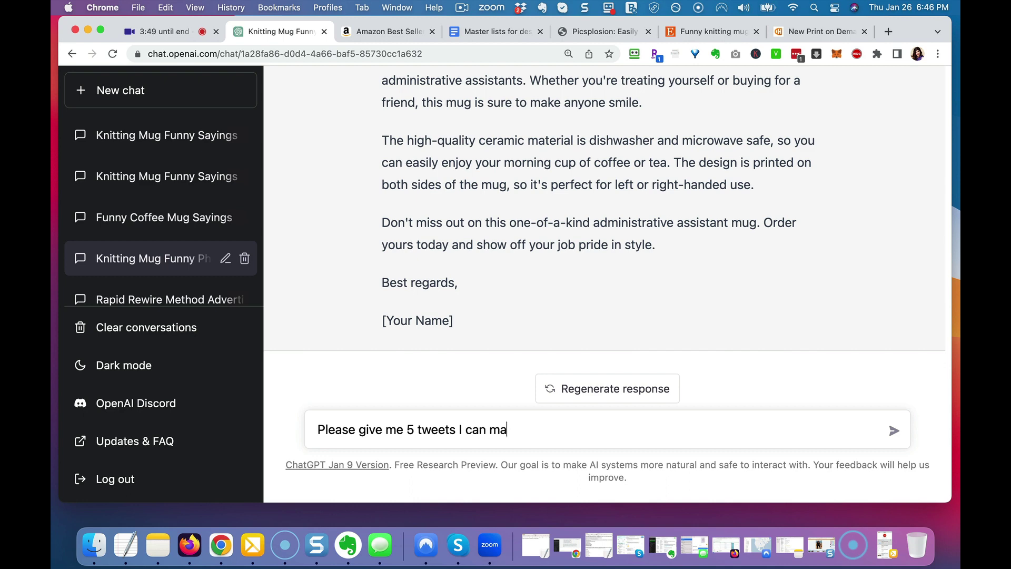
pyautogui.write('ke about this mug')
pyautogui.press('Return')
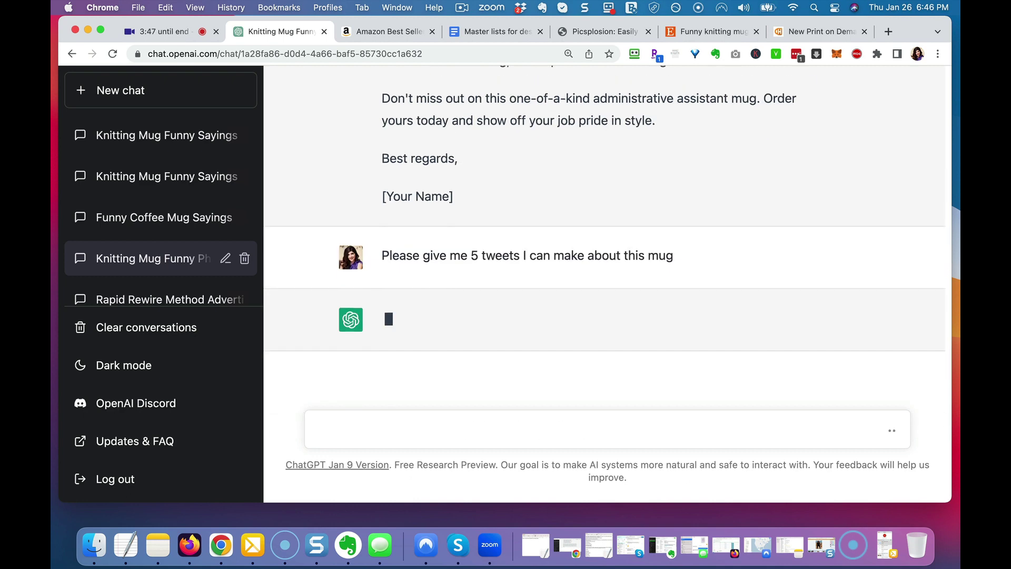
# Send the request "Please write a TiKTok video about this mug.".
pyautogui.write('Please write a ')
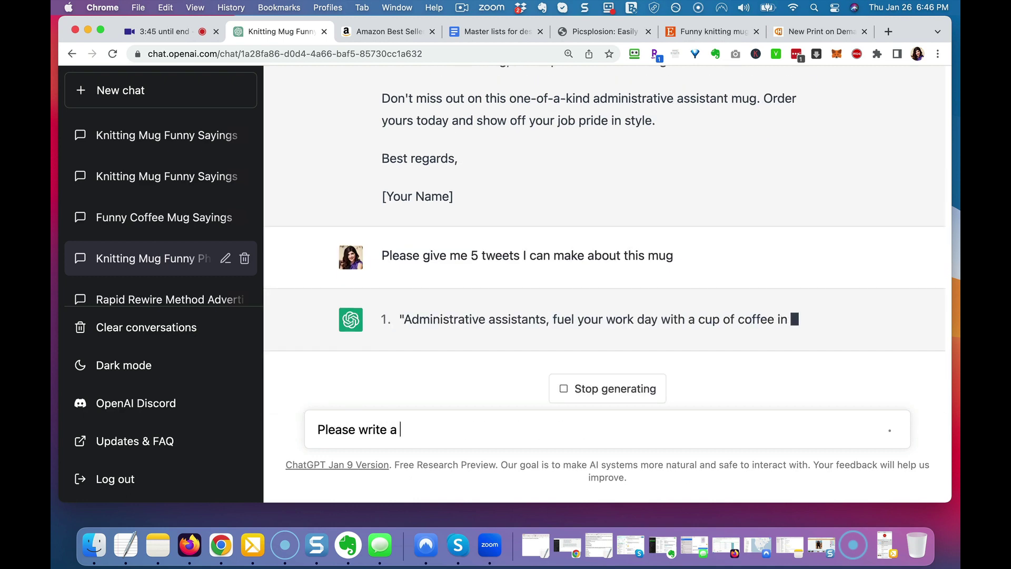
pyautogui.write('TiKTok video about this mug.')
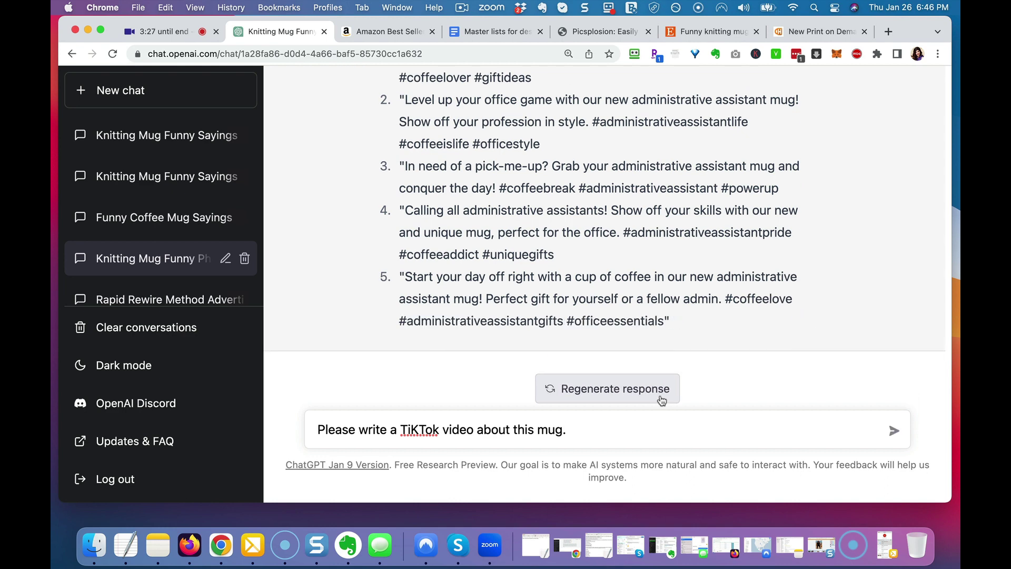
pyautogui.press('Return')
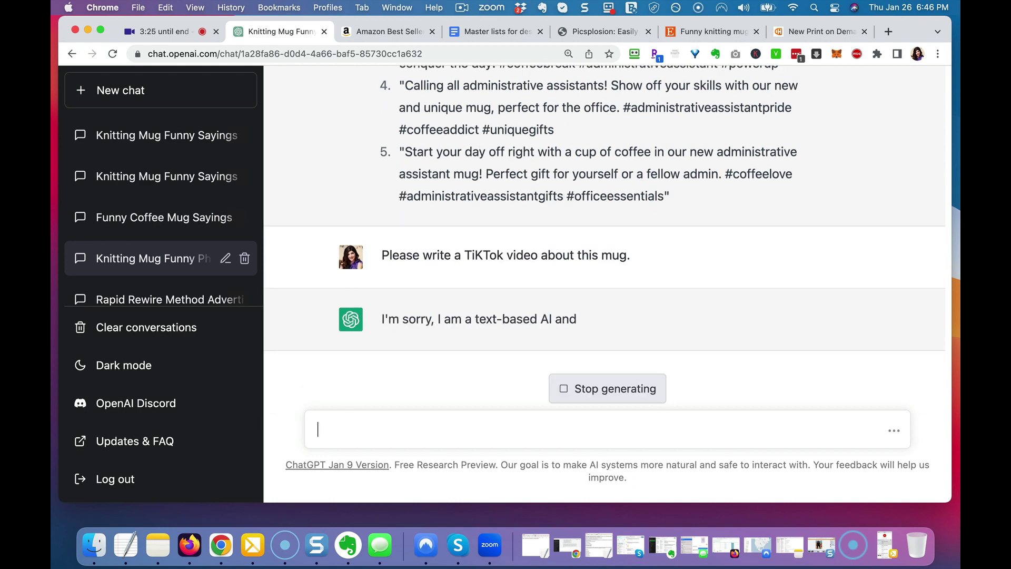
pyautogui.write('Please')
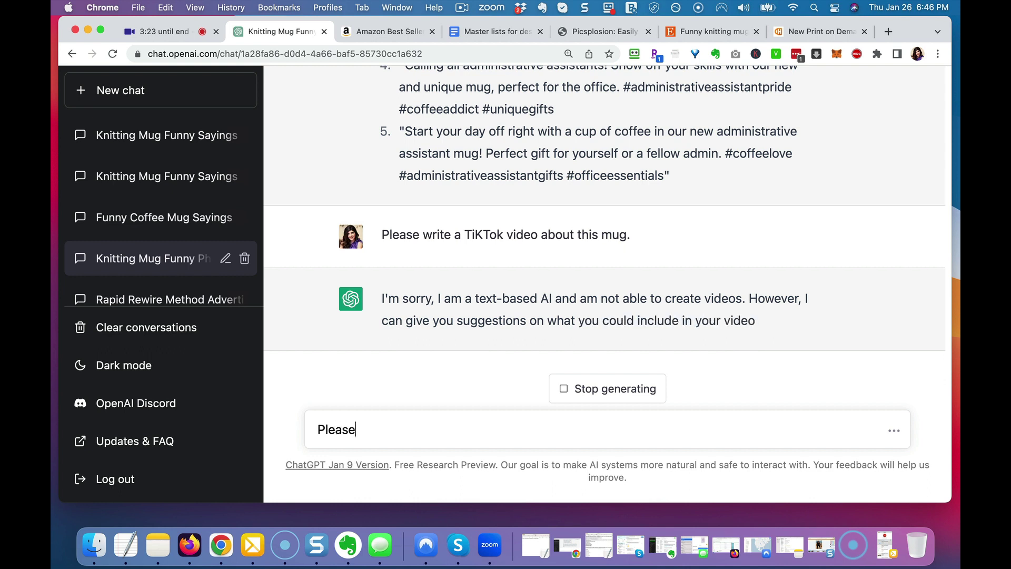
pyautogui.write(' give me a TikTok ')
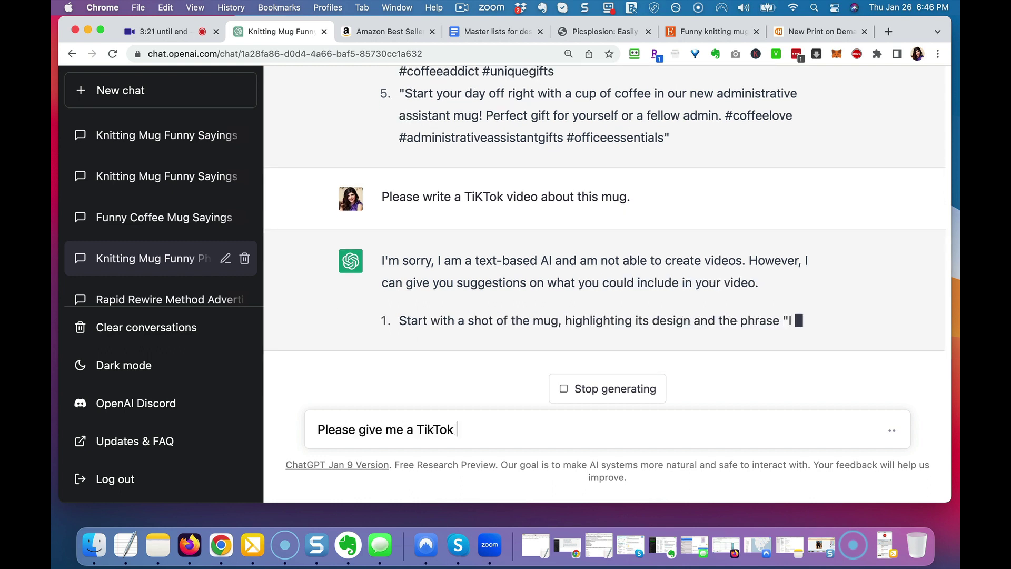
pyautogui.write('script about the mug')
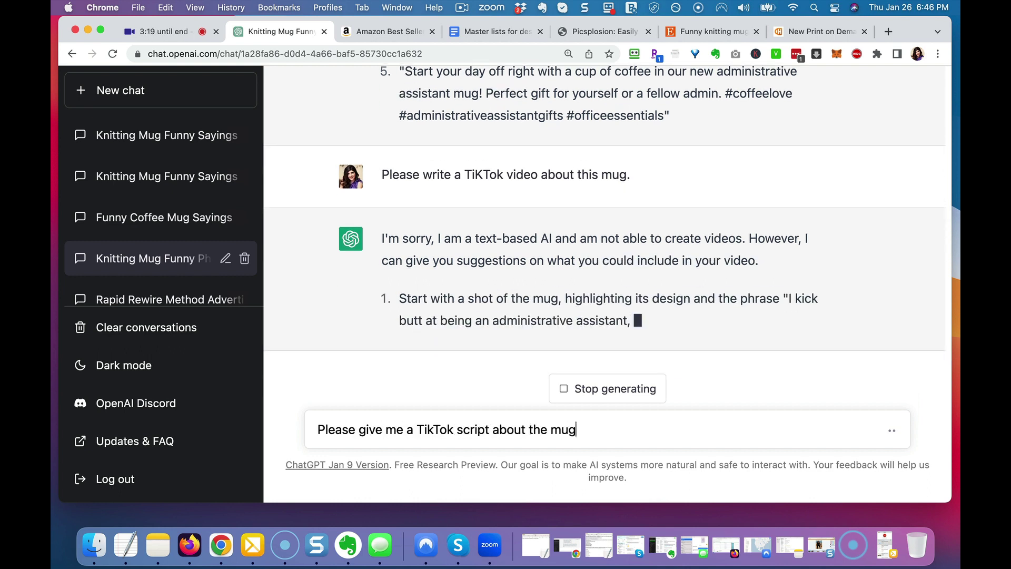
pyautogui.write('.')
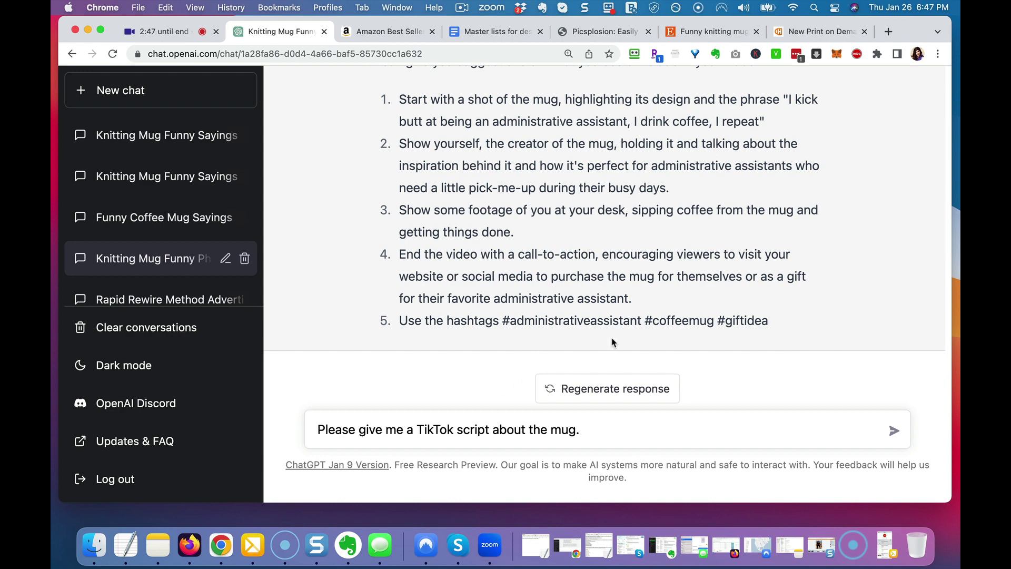
# Replace the drafted prompt with "Please give me 20 Valentine's Day related hash tags I can use to run a sale on Twitter" and send it.
pyautogui.tripleClick(508, 433)
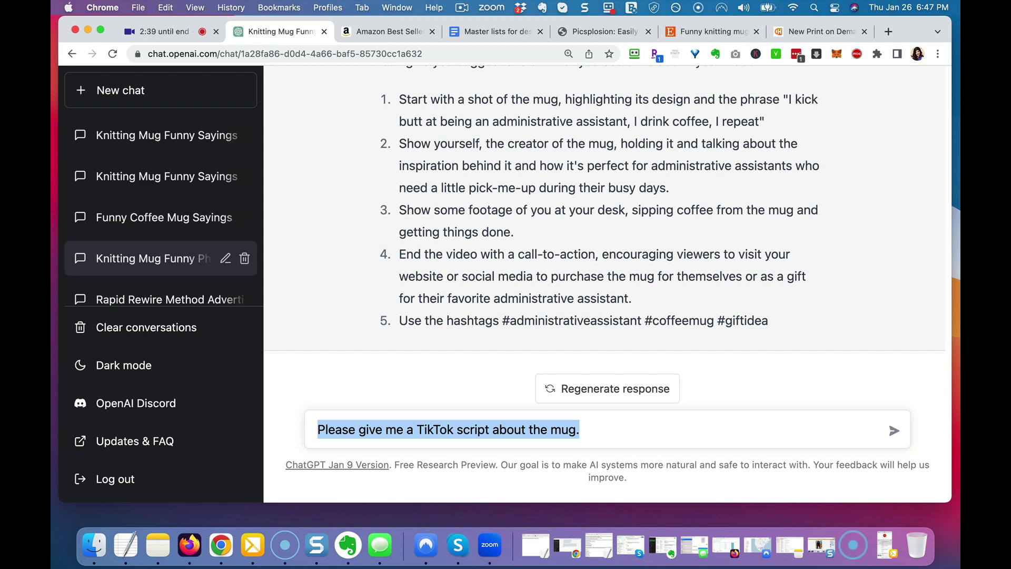
pyautogui.write('Please give me 0')
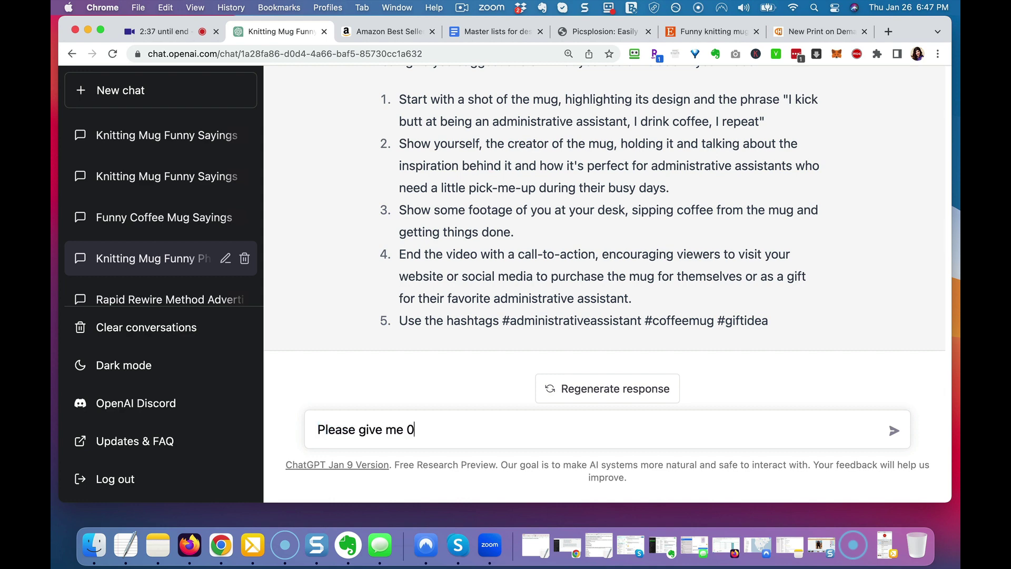
pyautogui.press('BackSpace')
pyautogui.write("20 Valentine's D")
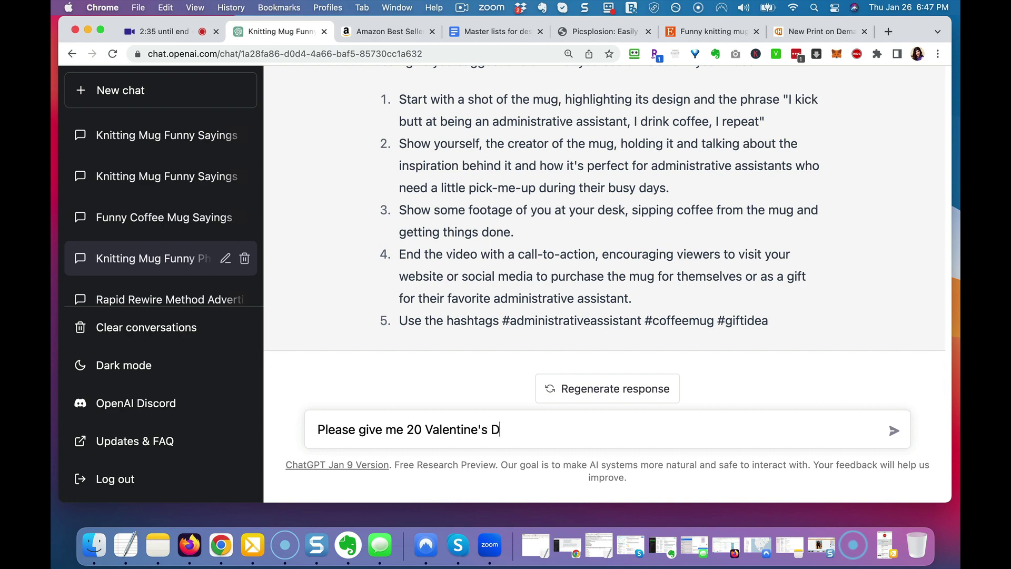
pyautogui.write('ay related hash tag')
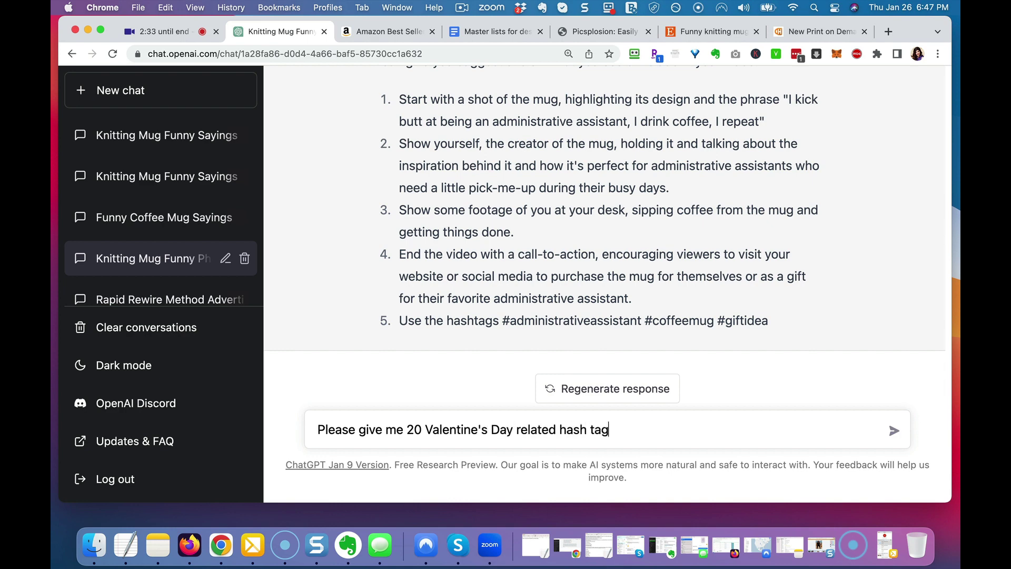
pyautogui.write('s I can use to r')
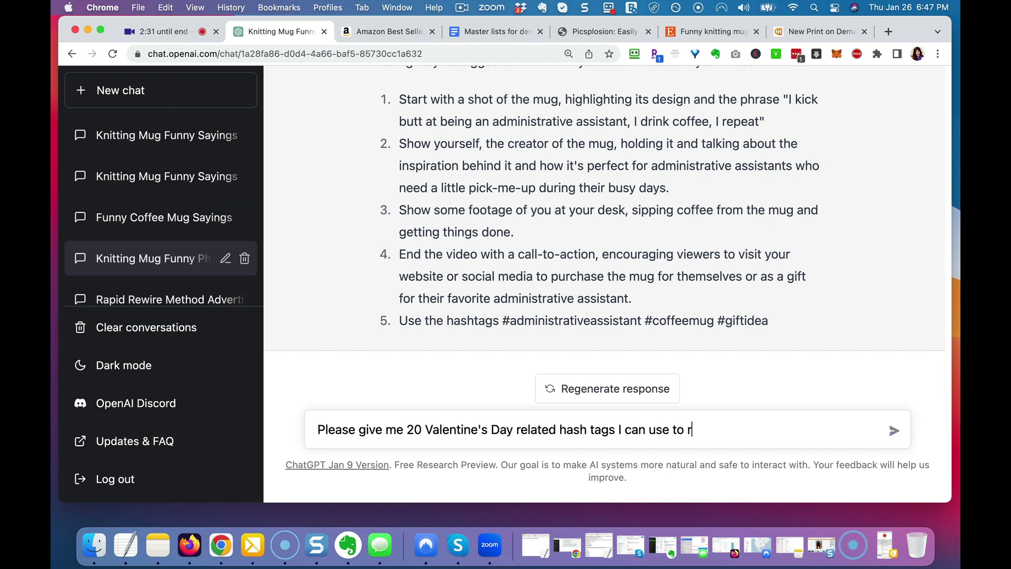
pyautogui.write('un a sale on Twit')
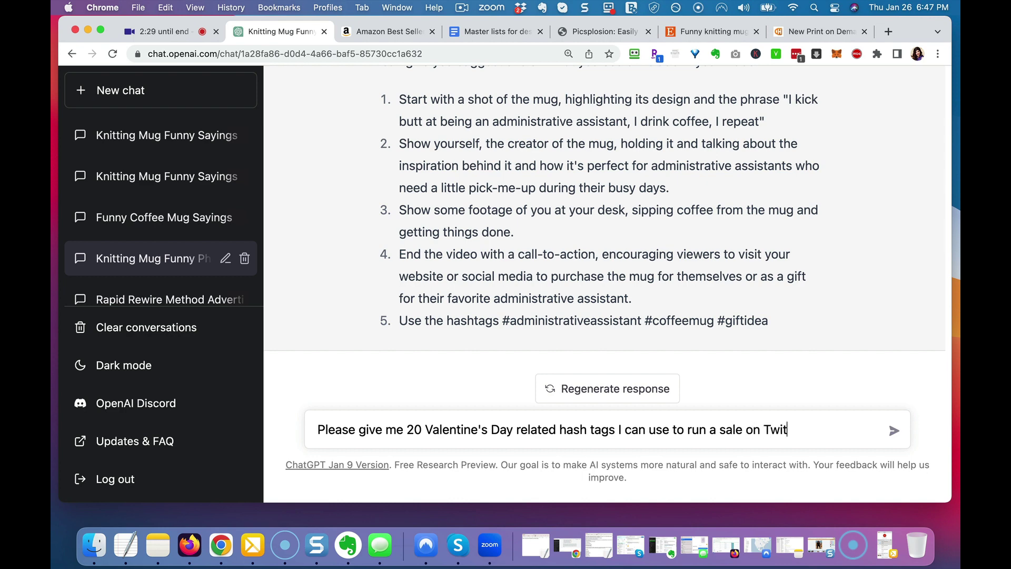
pyautogui.write('ter')
pyautogui.press('Return')
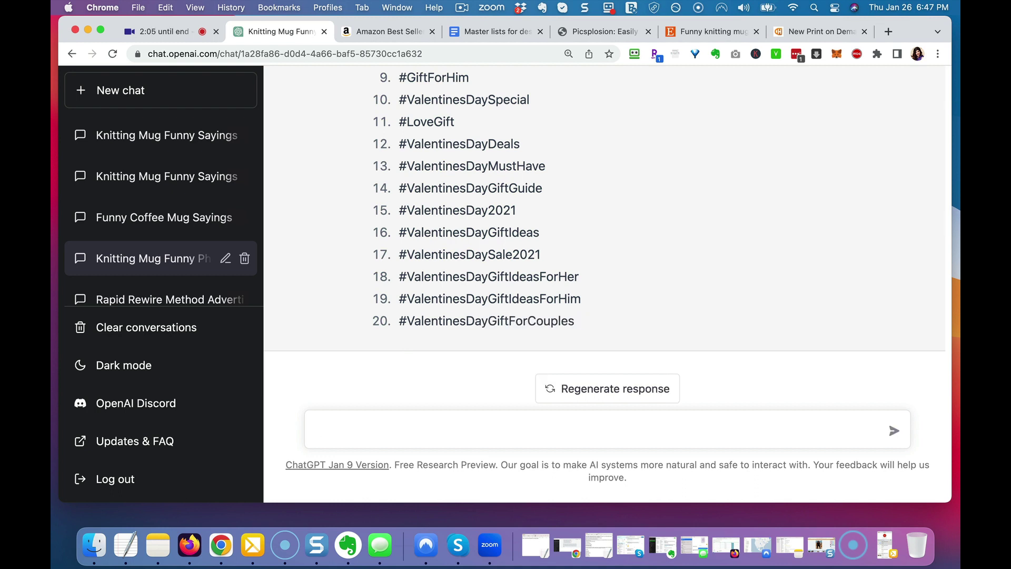
# Send the request "Please write a blog post about the administrative assistant mug I am selling.".
pyautogui.write('se write a blog post')
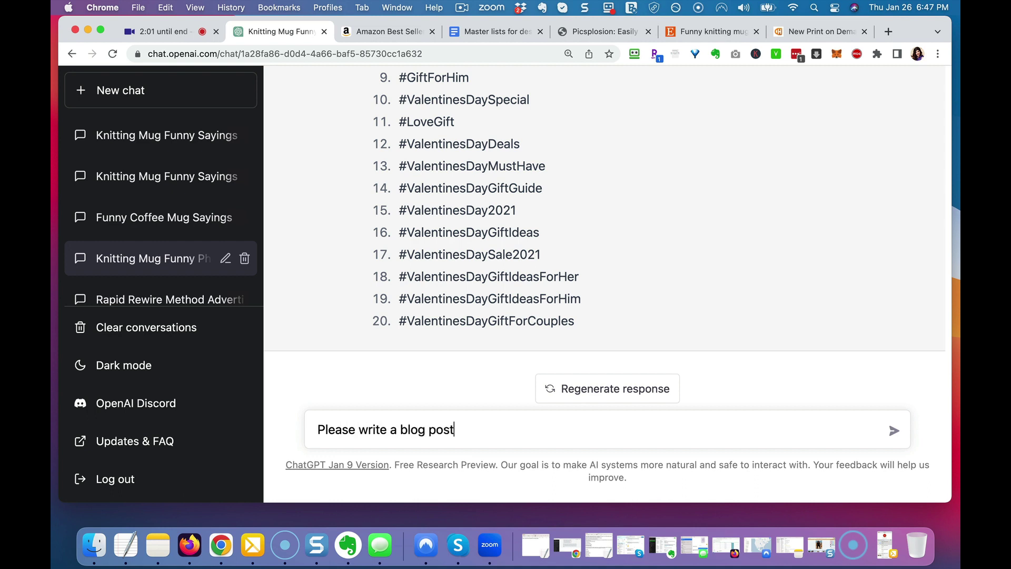
pyautogui.write(' about the admi')
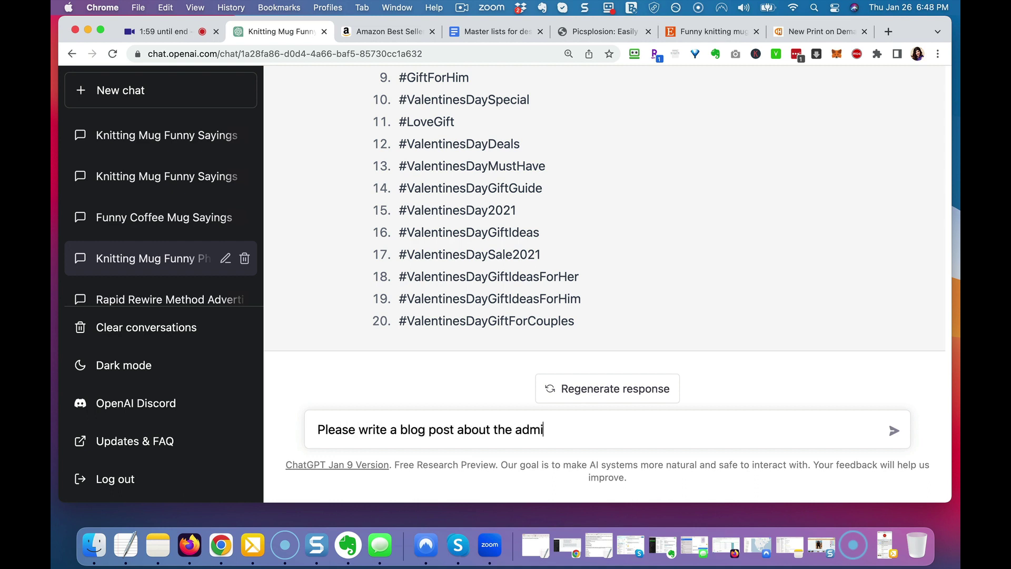
pyautogui.write('nistrative assist')
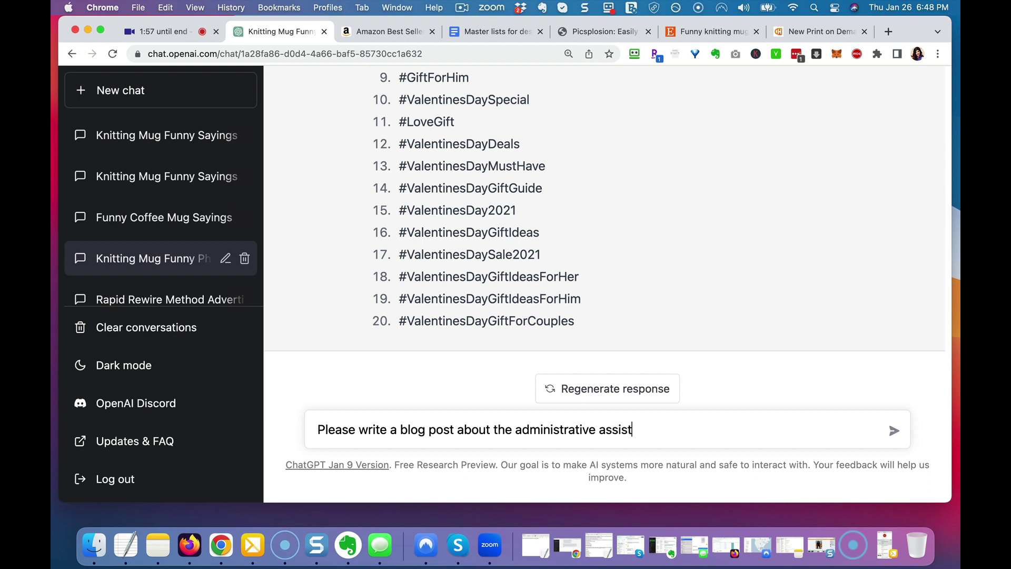
pyautogui.write('ant mug I am selling.')
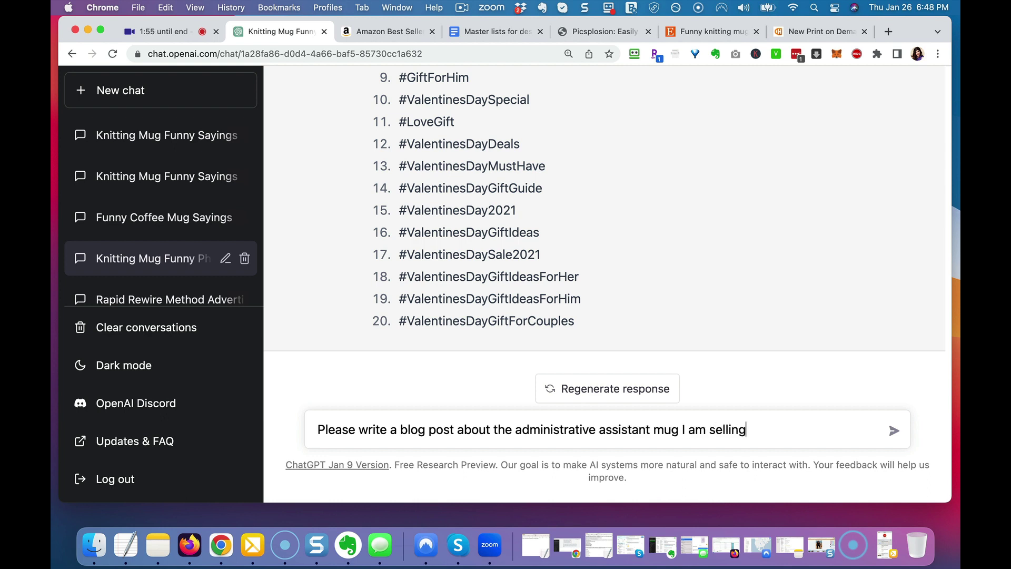
pyautogui.press('Return')
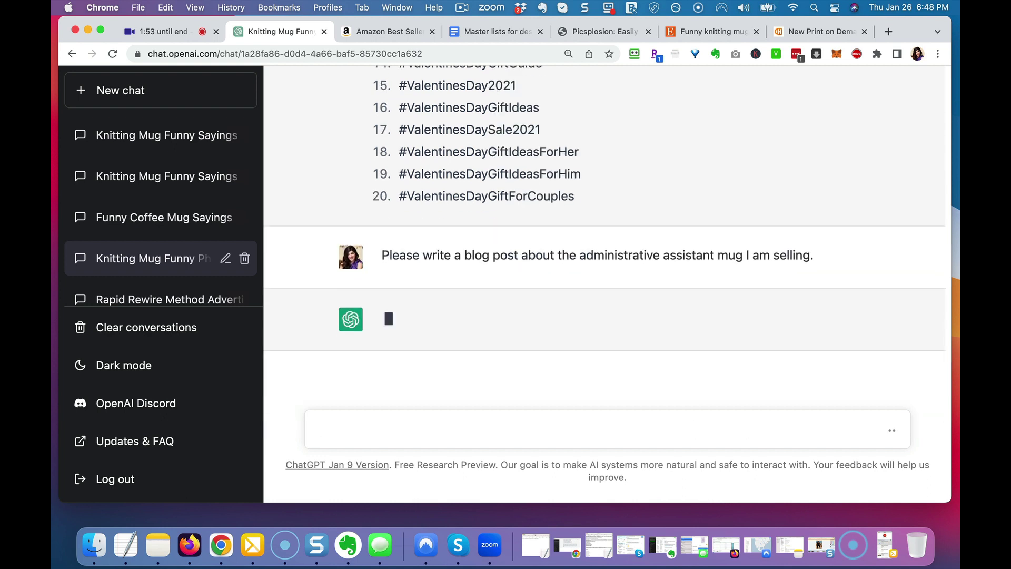